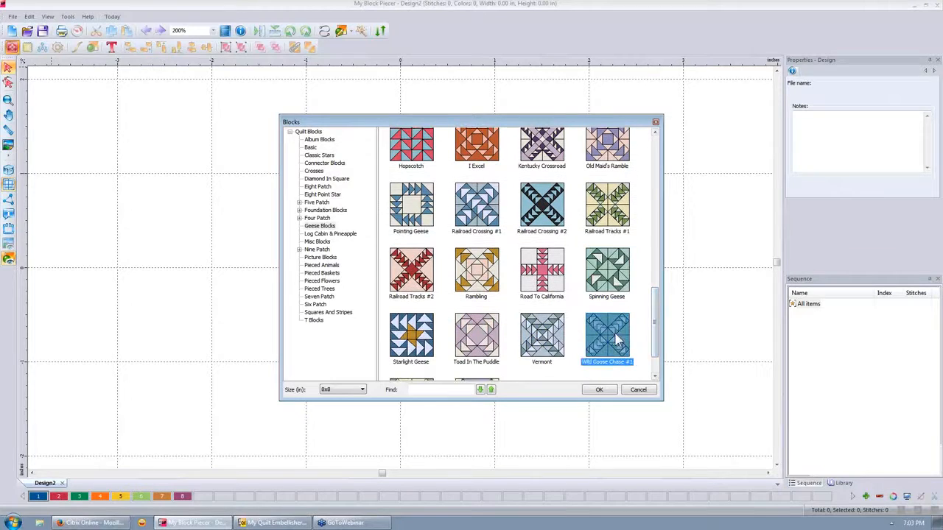
- Insert the 8x8 Spinning Geese block from the Geese Blocks category and remove the unused colors from the palette
click(551, 342)
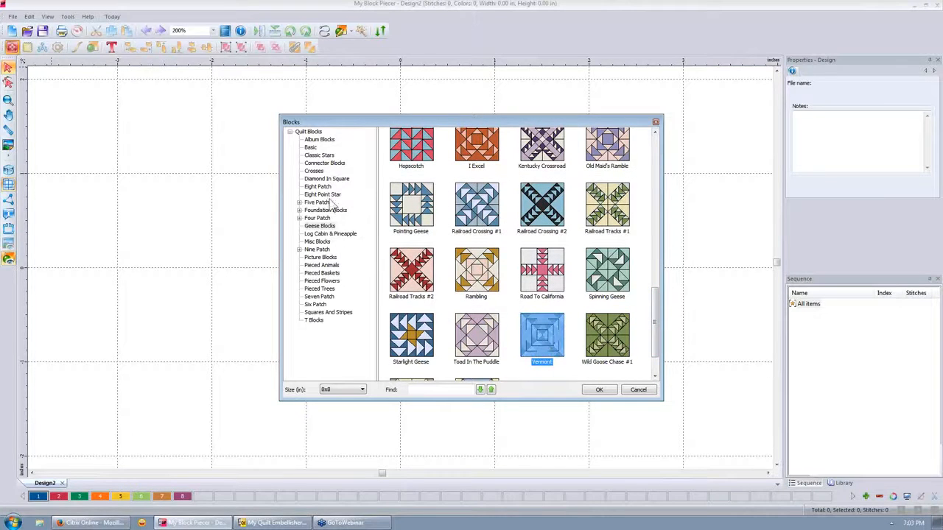
click(322, 226)
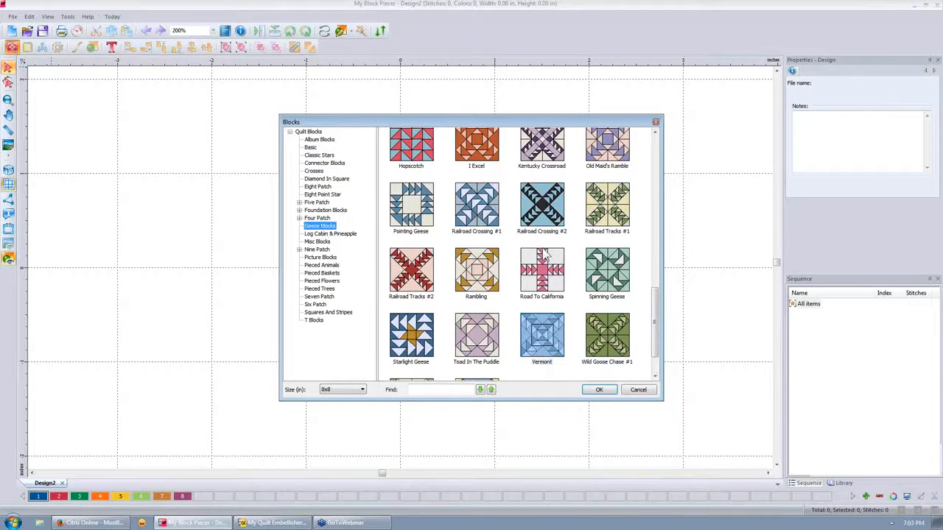
click(613, 271)
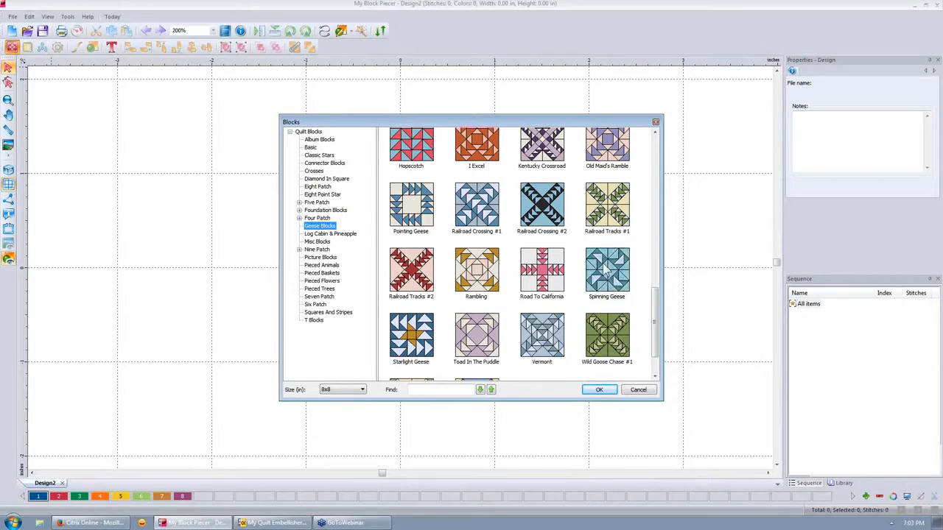
click(605, 393)
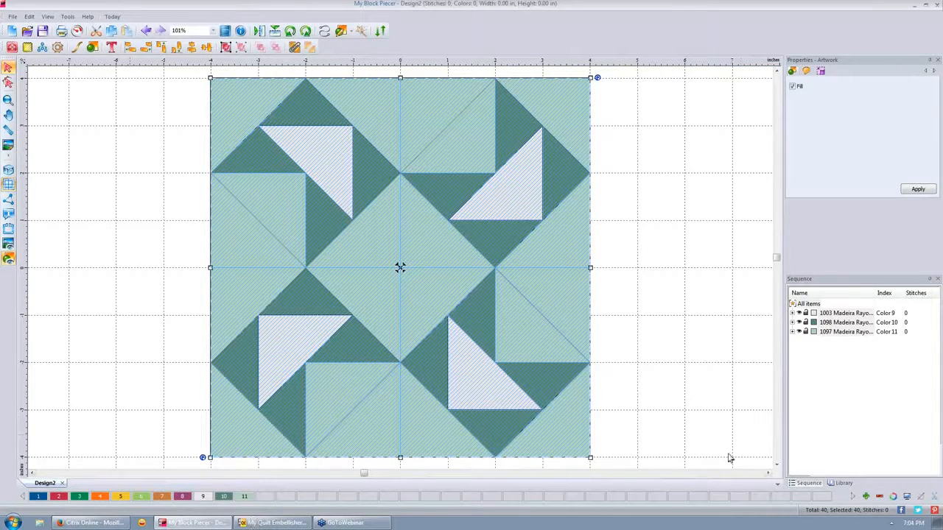
click(880, 500)
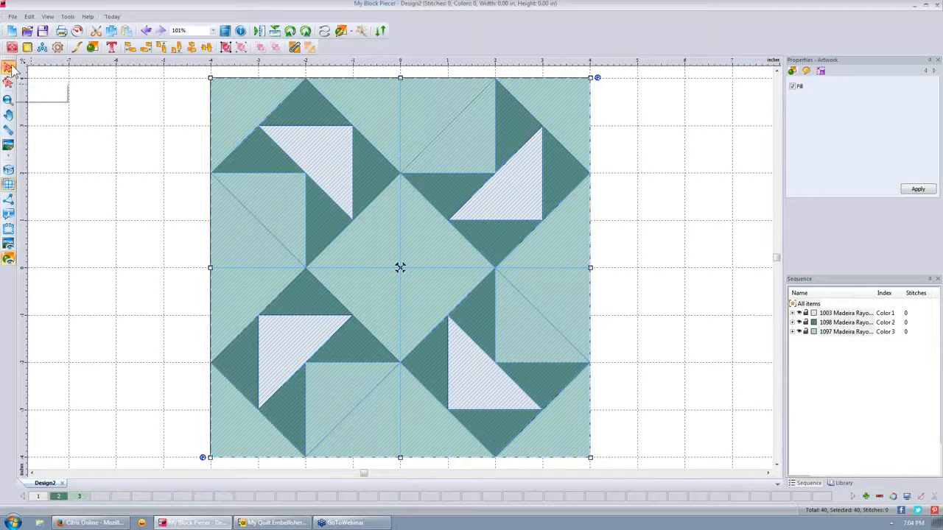
click(649, 103)
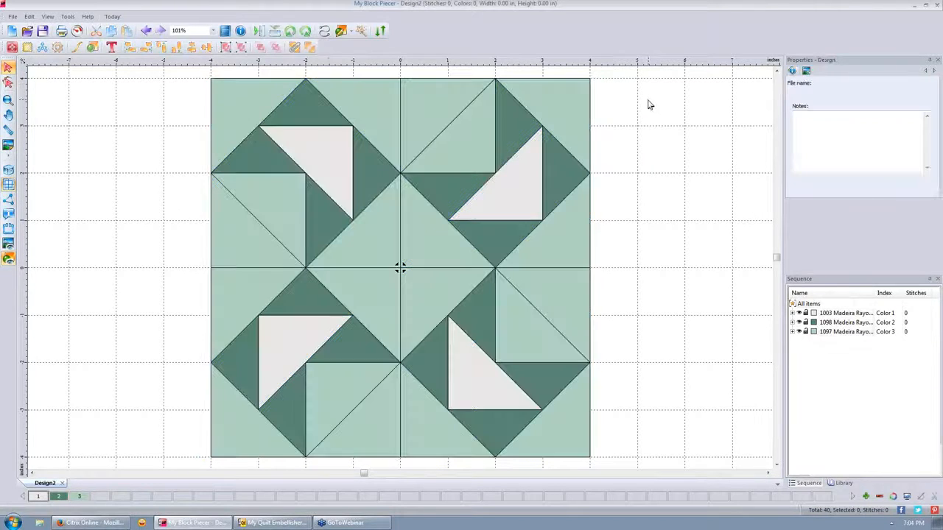
- Rotate the six pieces of the diamond unit in the block's upper-left quarter clockwise by 90 degrees
click(277, 202)
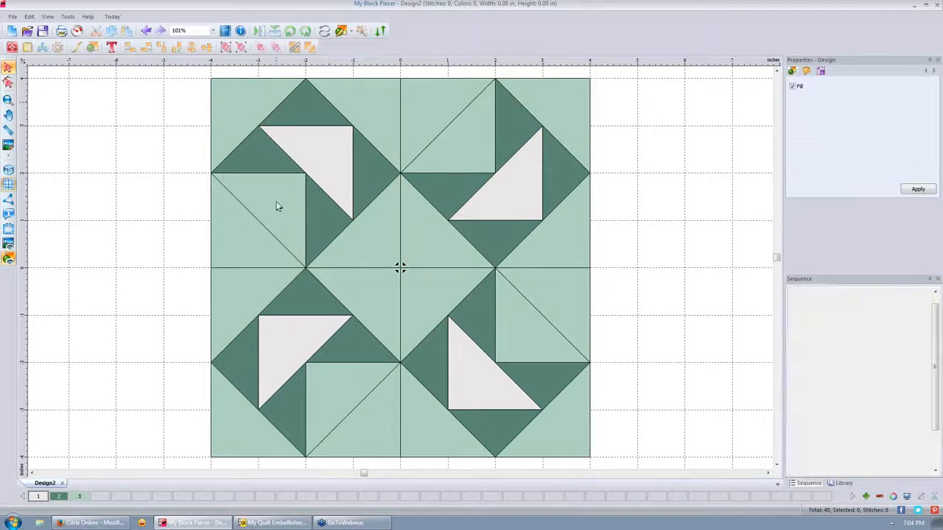
ctrl+click(253, 152)
ctrl+click(336, 152)
ctrl+click(328, 213)
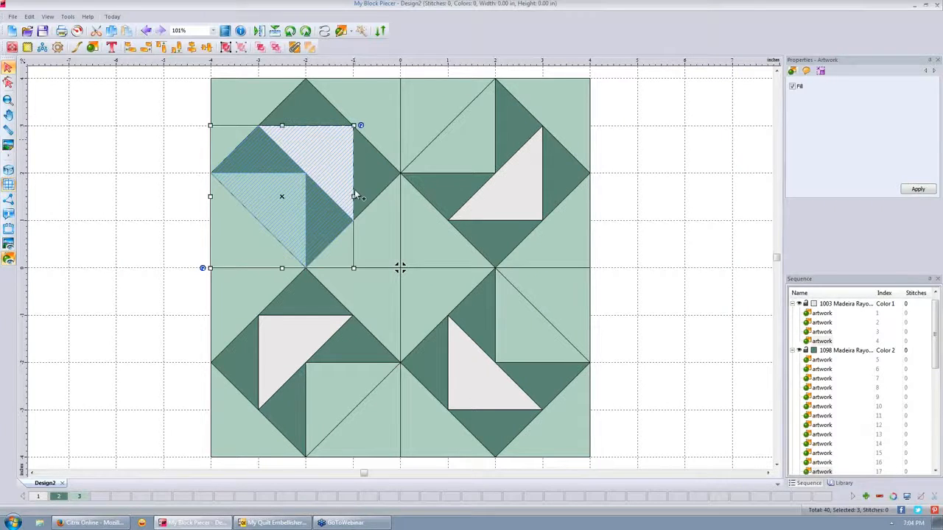
ctrl+click(376, 180)
ctrl+click(303, 108)
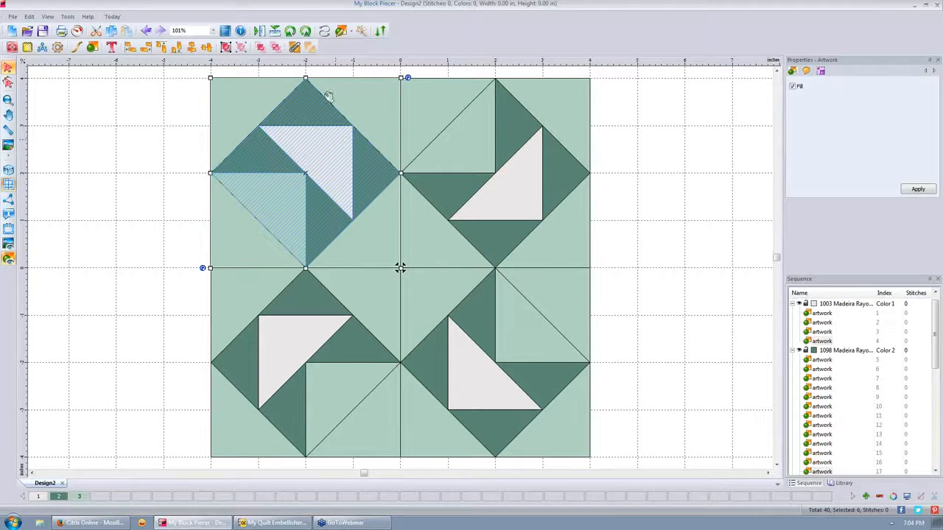
click(306, 31)
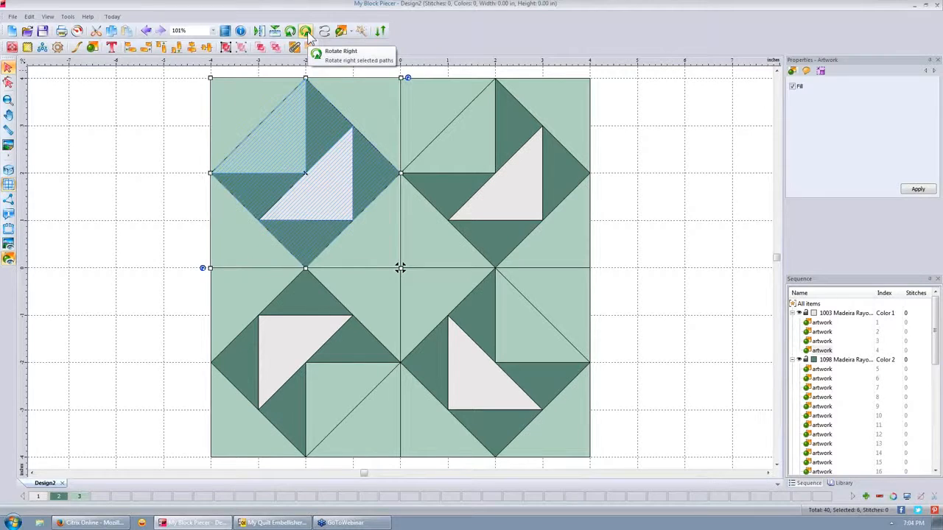
click(668, 182)
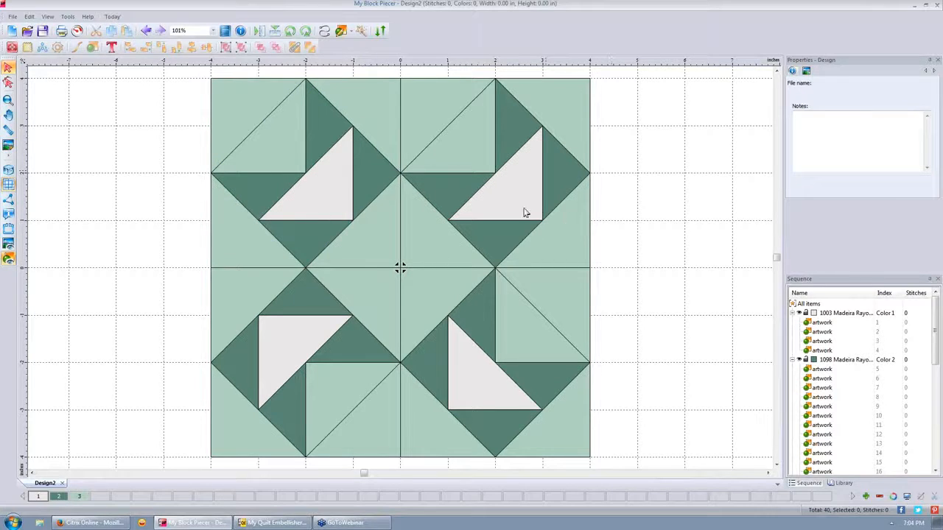
- Rotate the six pieces of the diamond unit in the block's upper-right quarter clockwise by 90 degrees
click(469, 137)
shift+click(564, 165)
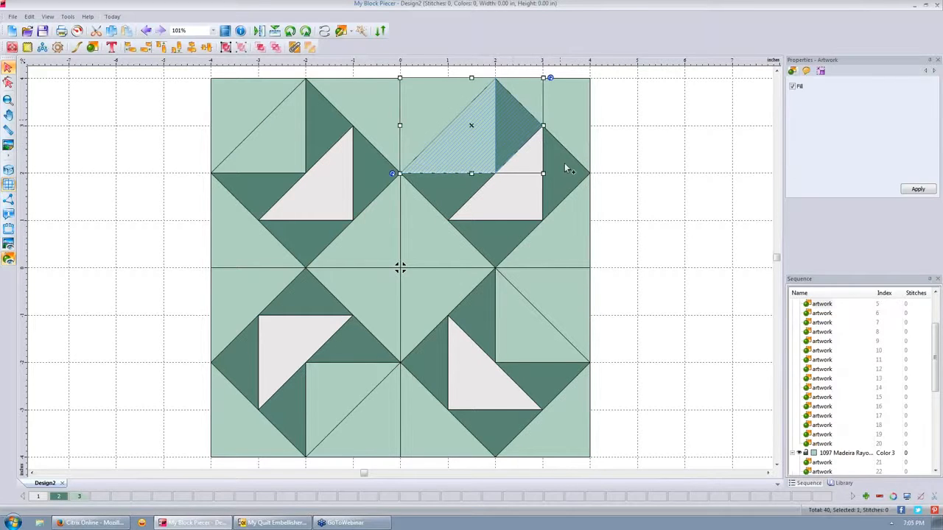
shift+click(525, 201)
shift+click(453, 189)
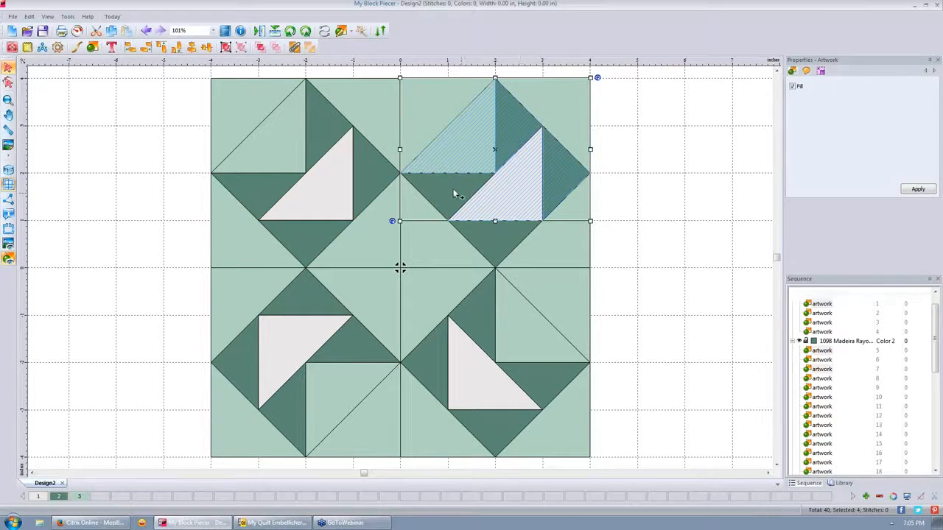
shift+click(495, 238)
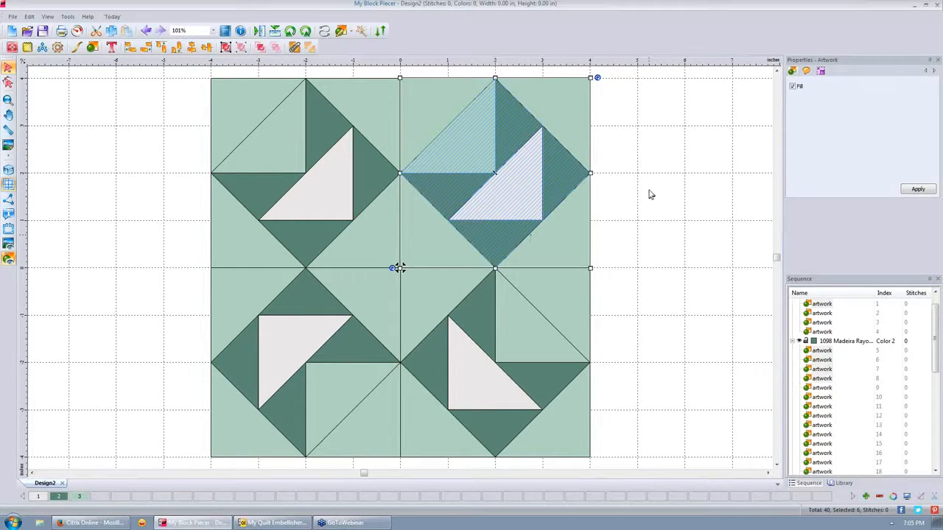
click(306, 34)
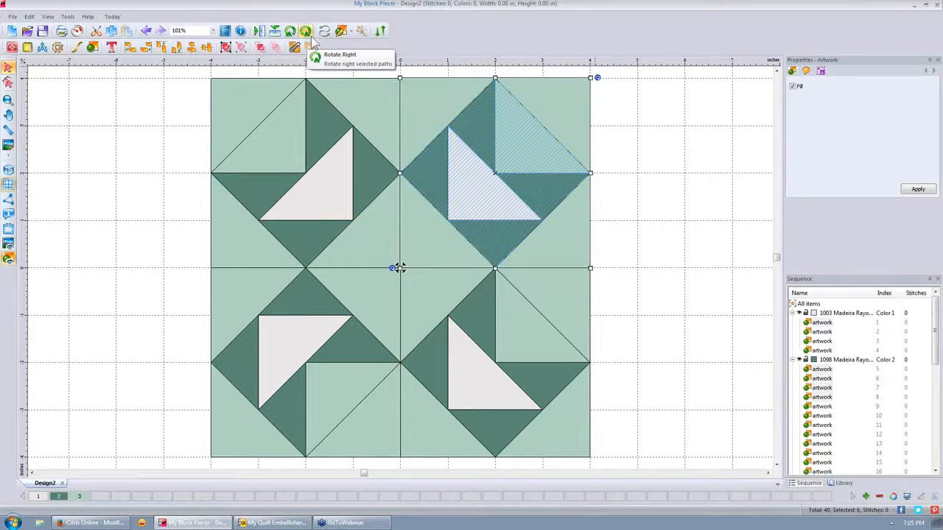
click(678, 160)
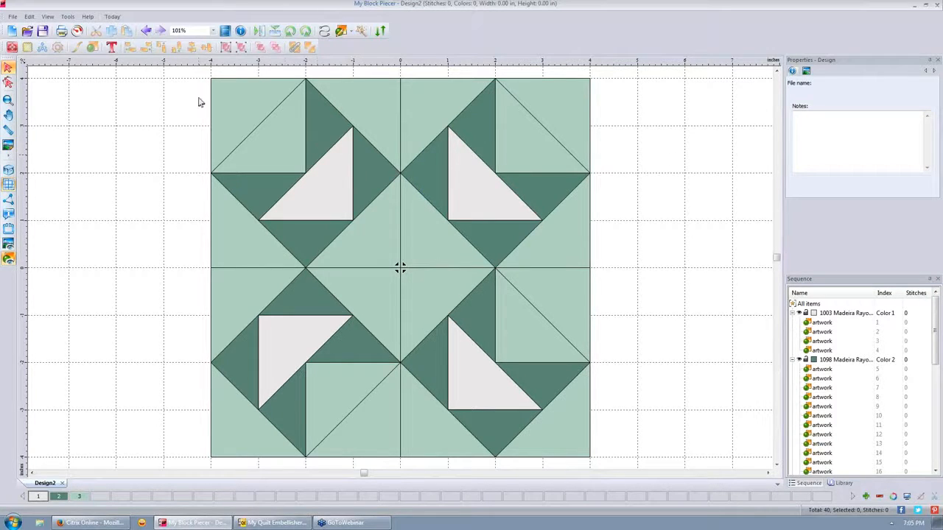
- Select all pieces of the quilt block and rotate the whole block right by 45 degrees
drag(204, 70, 408, 279)
click(613, 118)
key(ctrl+a)
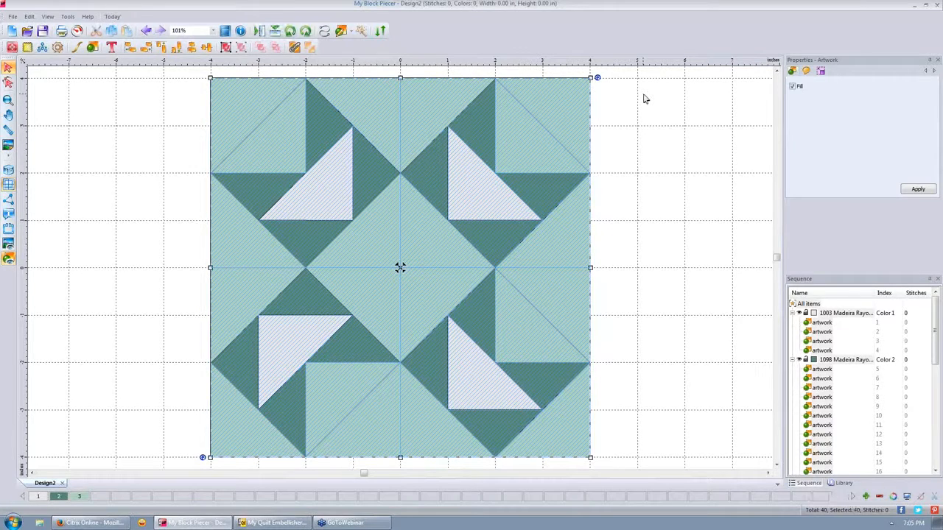
click(306, 32)
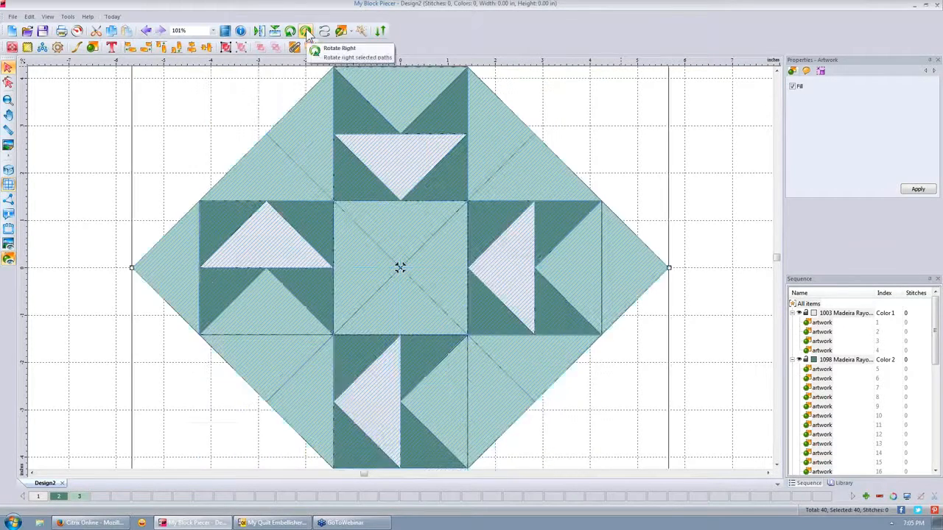
click(703, 120)
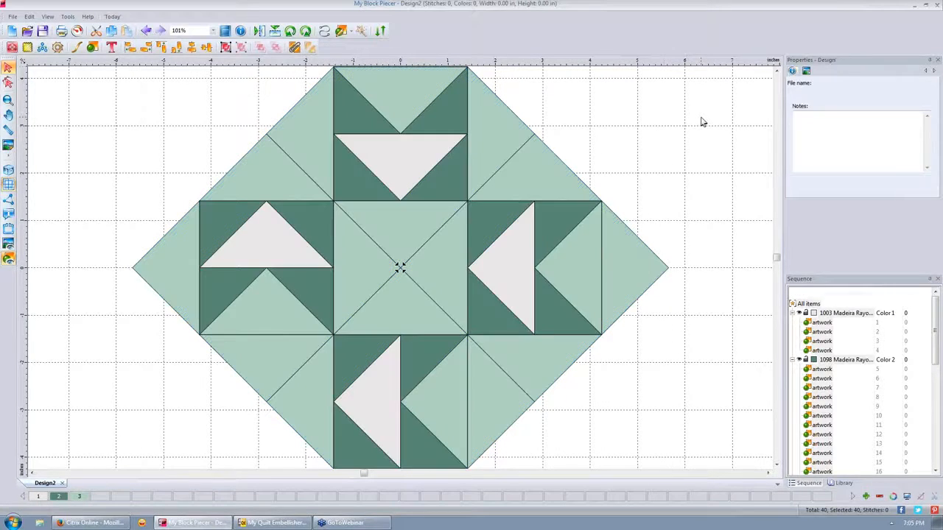
- Rotate the square geese unit left of the center clockwise by 90 degrees so its geese point toward the center
mouse_move(188, 190)
mouse_down()
mouse_move(257, 242)
mouse_move(332, 346)
mouse_move(339, 341)
mouse_up()
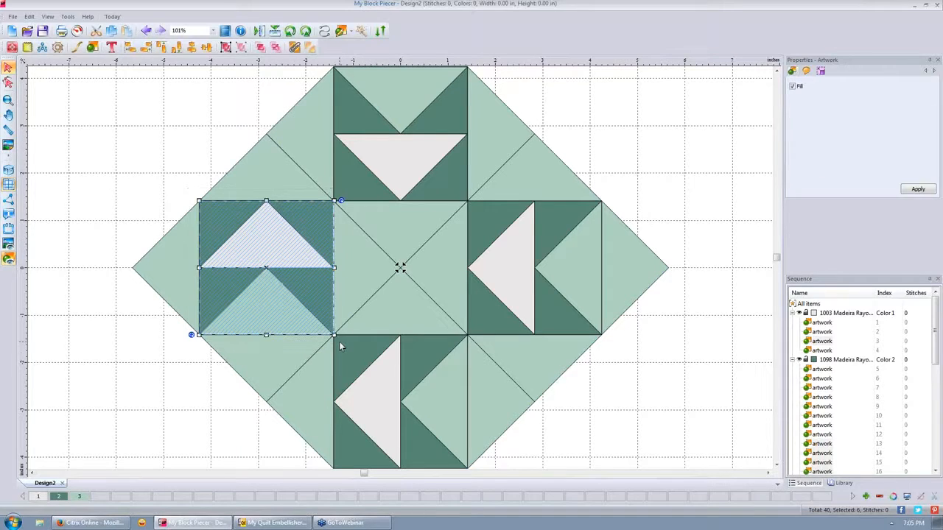
click(306, 31)
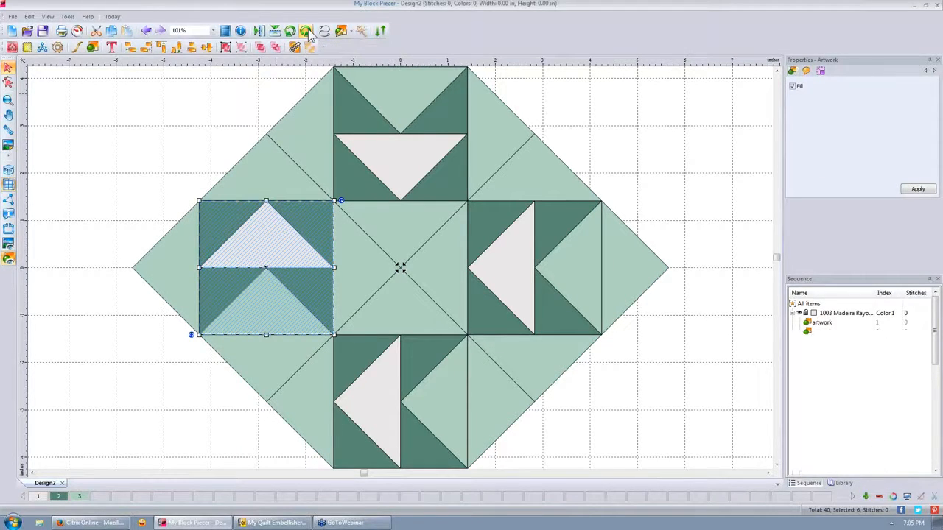
click(615, 114)
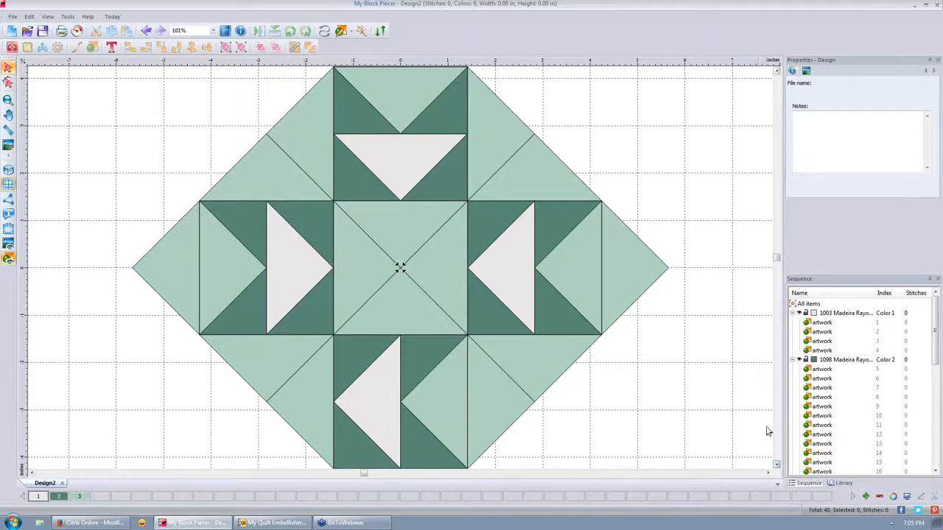
- Rotate the square geese unit below the center clockwise by 90 degrees so its geese point toward the center
scroll(710, 329, down, 2)
drag(466, 441, 339, 316)
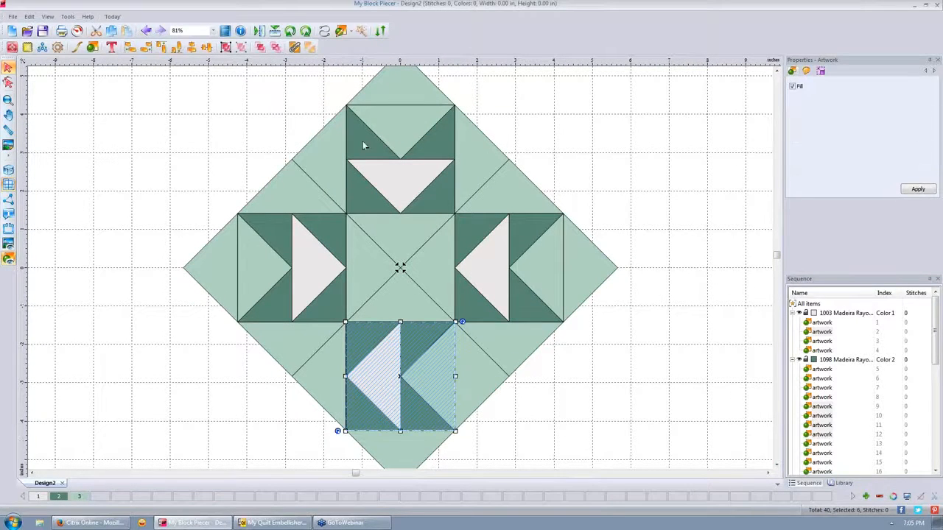
click(305, 30)
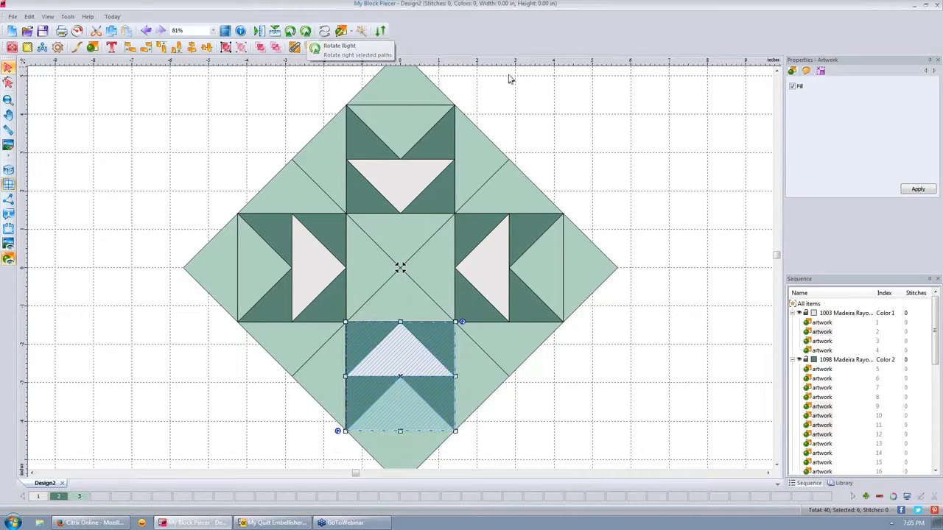
click(638, 151)
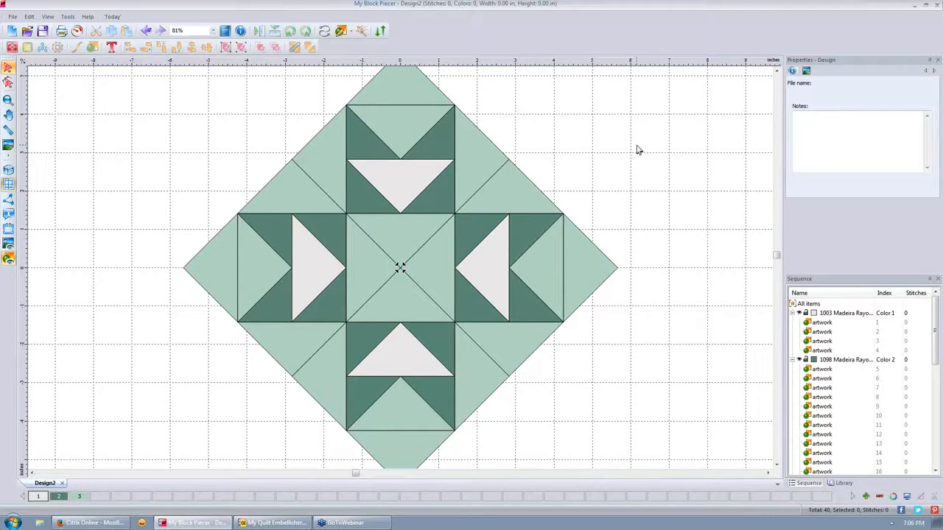
- Try recoloring the four triangles of the center square with off-white color 1, and undo that recoloring
click(396, 244)
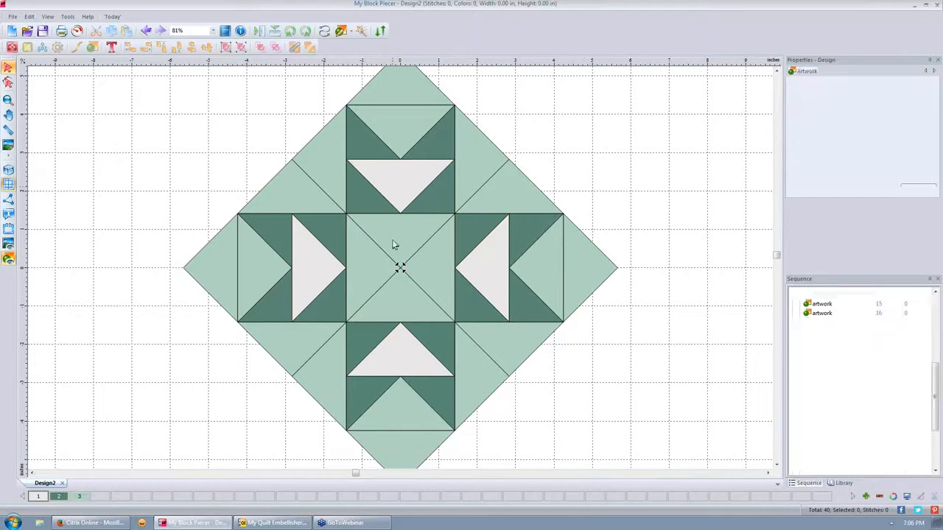
ctrl+click(361, 278)
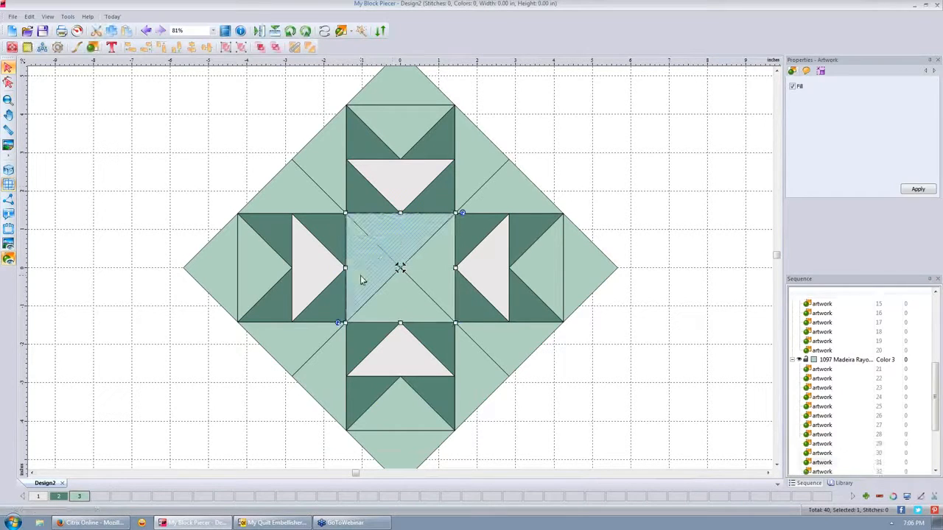
ctrl+click(440, 266)
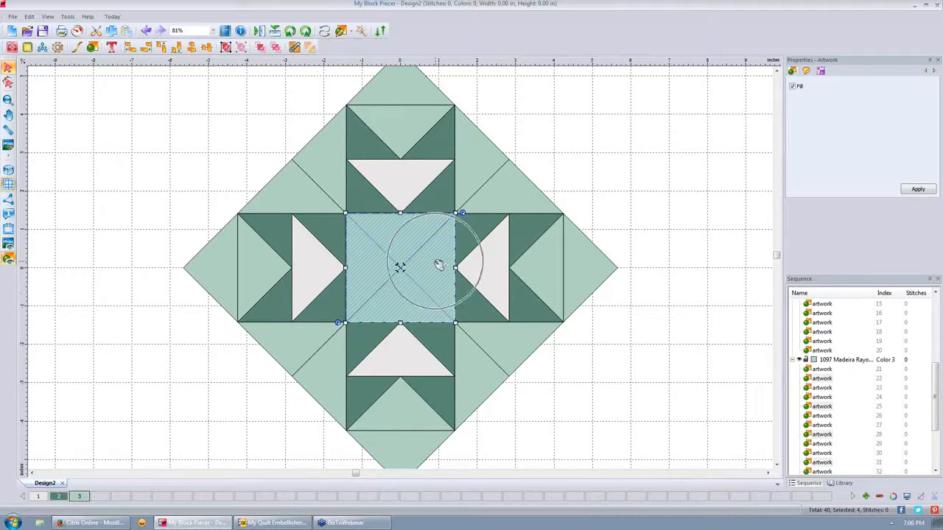
click(38, 497)
click(67, 295)
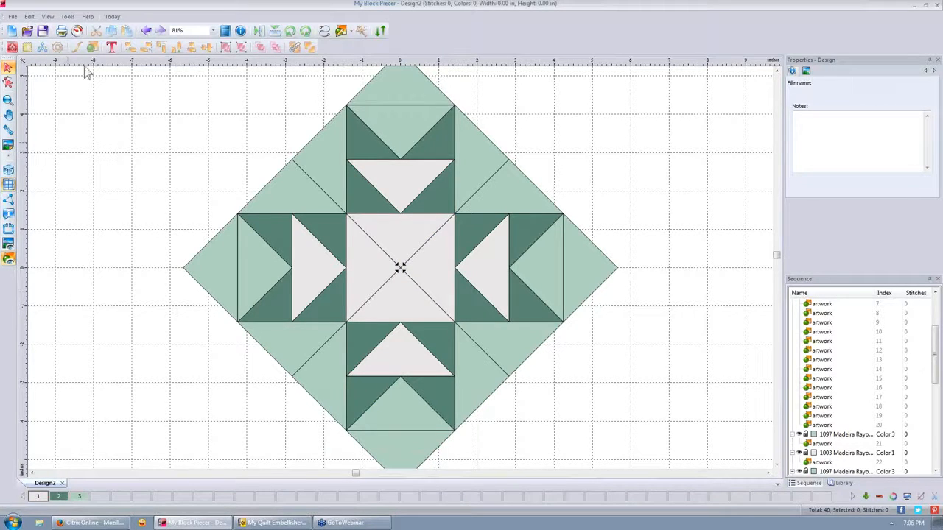
click(146, 31)
click(400, 267)
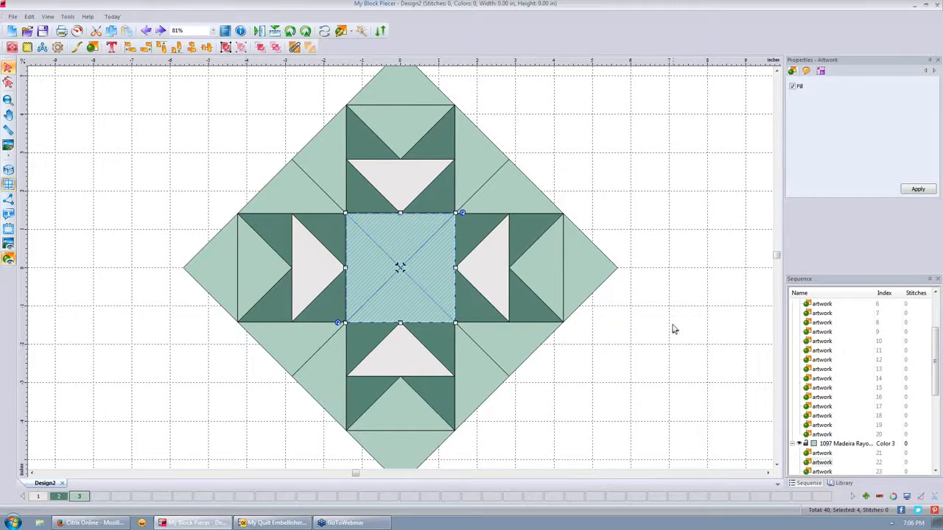
- Recolor the light green outer goose triangle in each of the four geese units with off-white color 1
click(257, 269)
click(257, 270)
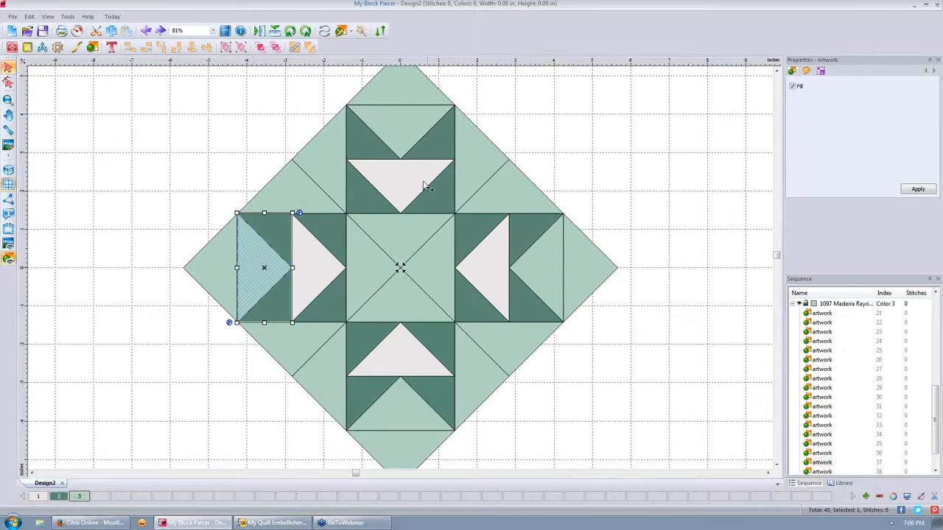
ctrl+click(393, 123)
ctrl+click(543, 268)
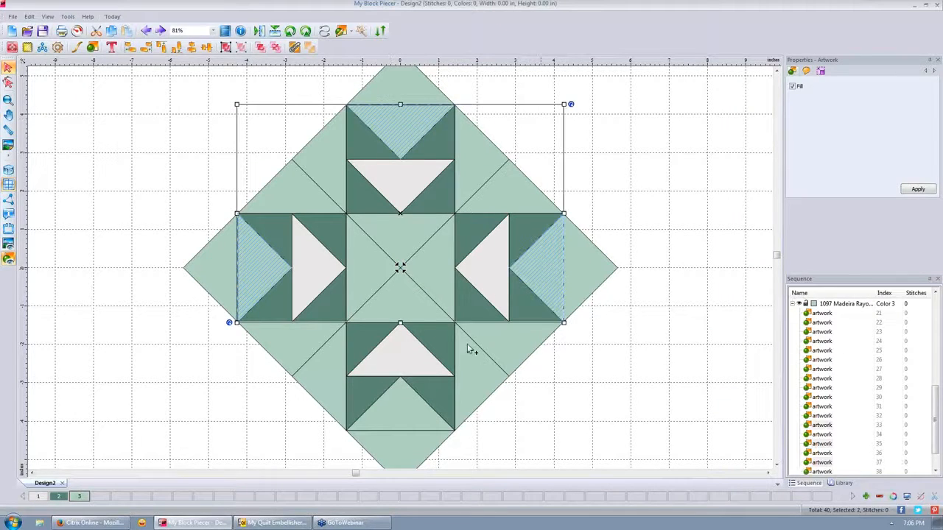
ctrl+click(403, 425)
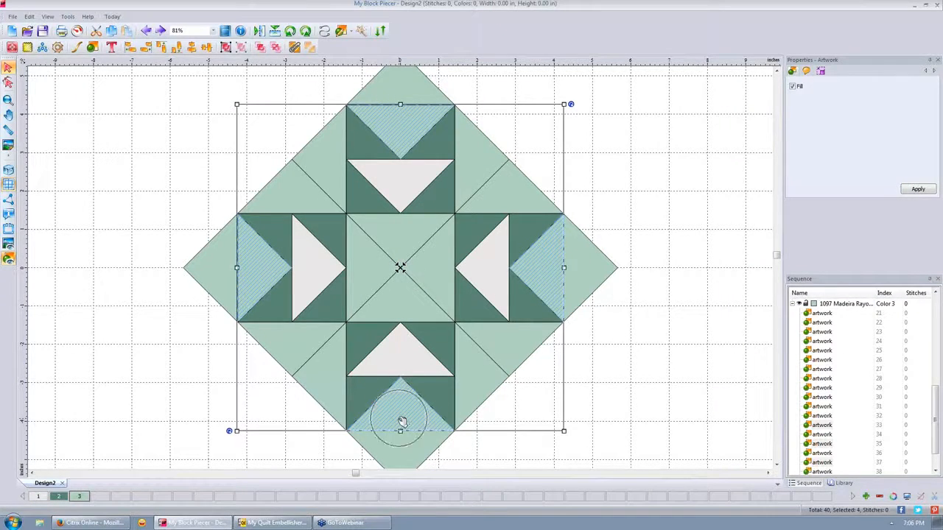
click(37, 496)
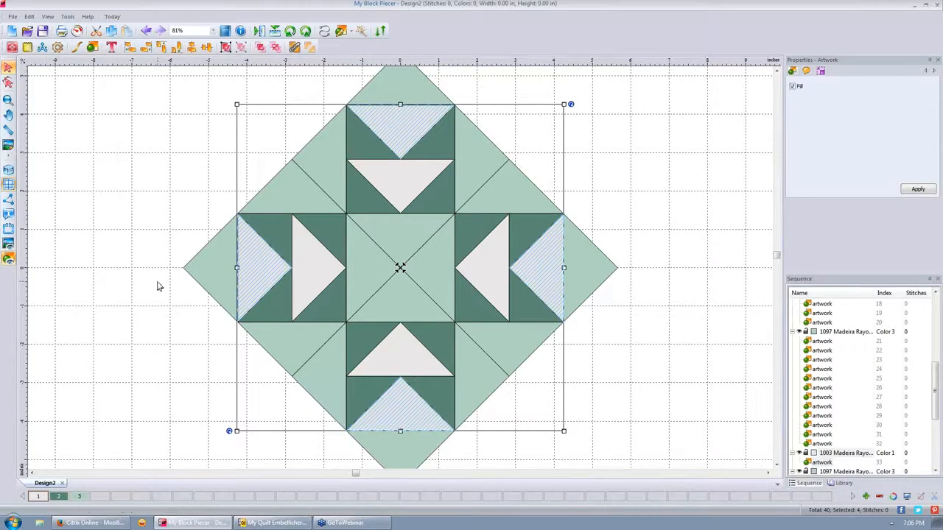
click(93, 268)
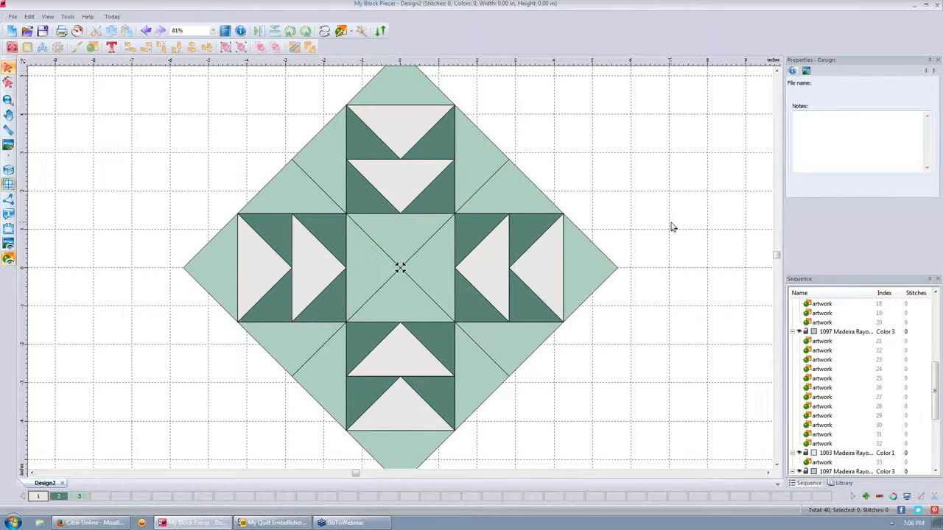
- Recolor the eight light green triangles between the four geese units with dark green color 2
click(473, 152)
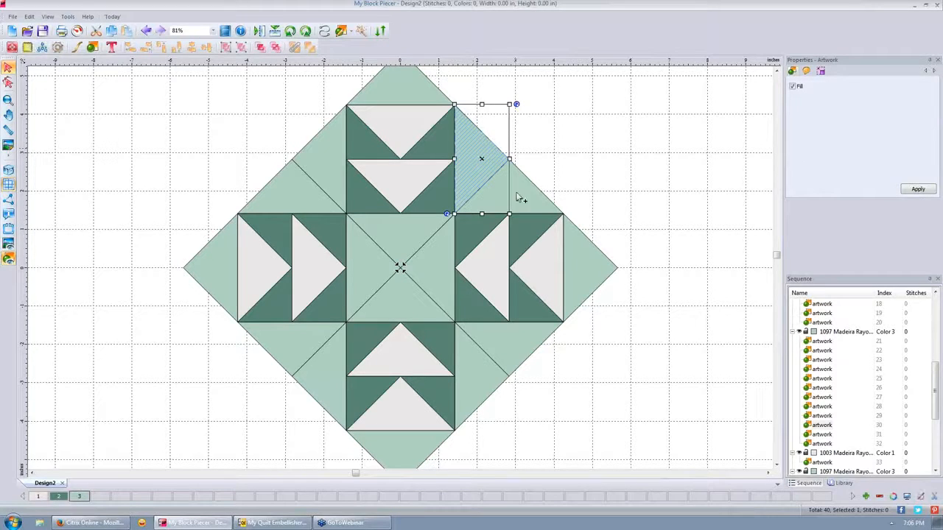
shift+click(481, 372)
shift+click(304, 346)
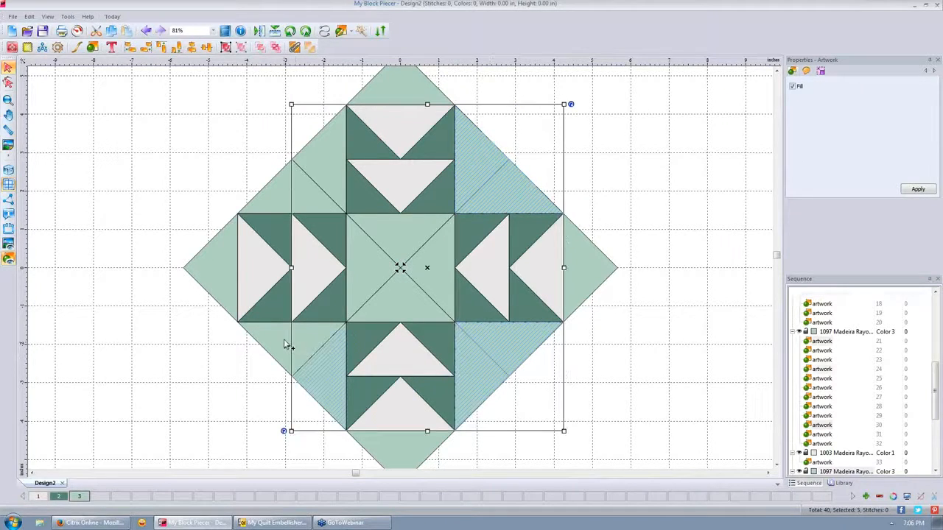
shift+click(298, 197)
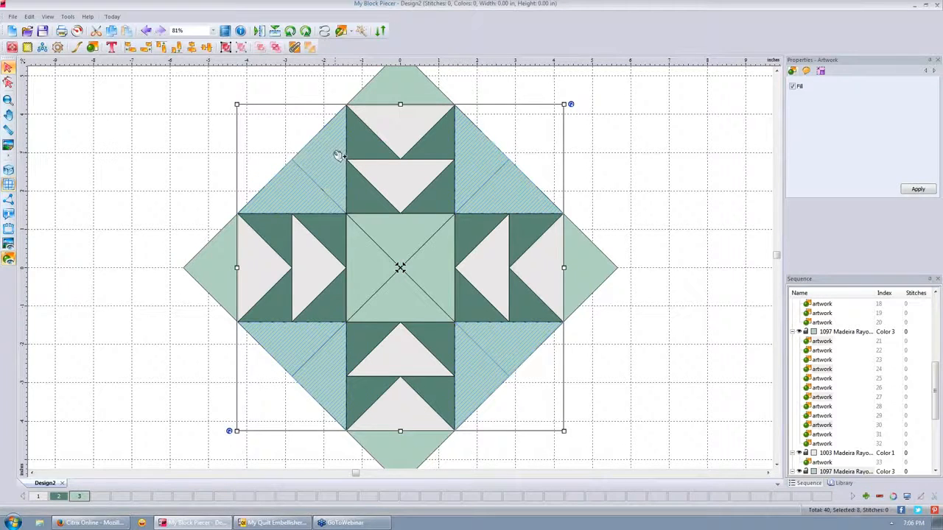
shift+click(288, 187)
click(59, 496)
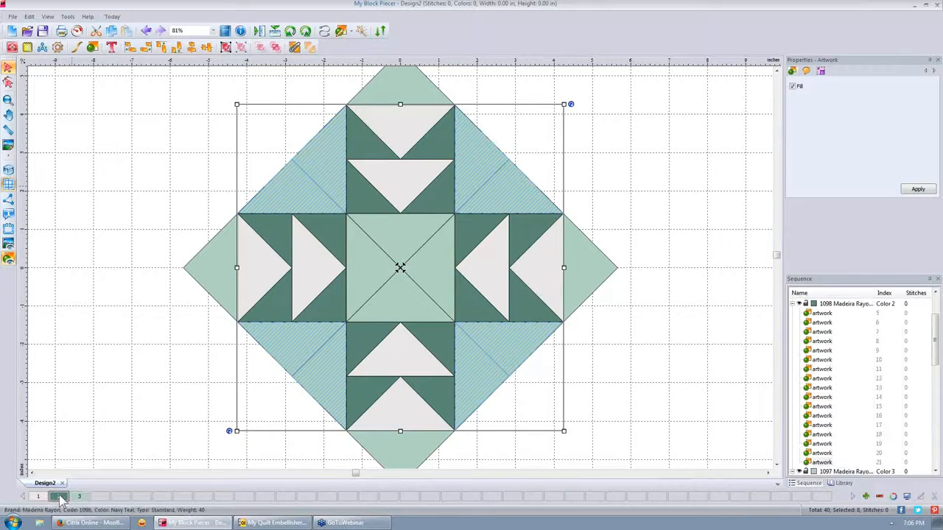
click(88, 302)
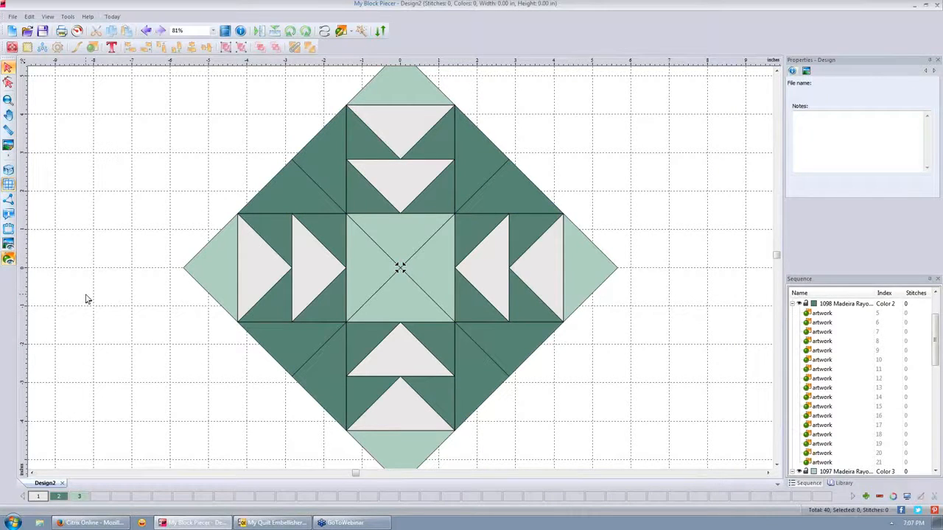
- Rotate the whole block by 45 degrees so its outer edges lie horizontal and vertical
key(ctrl+a)
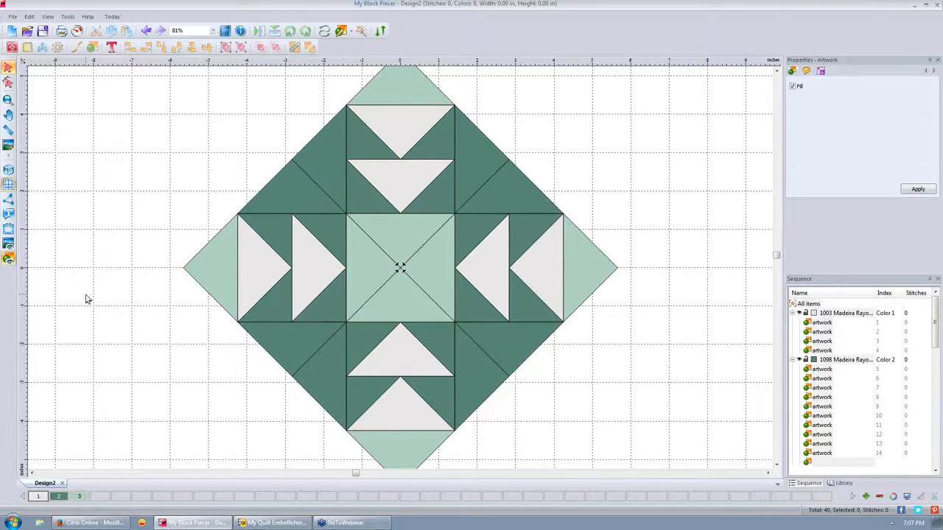
click(293, 28)
click(609, 148)
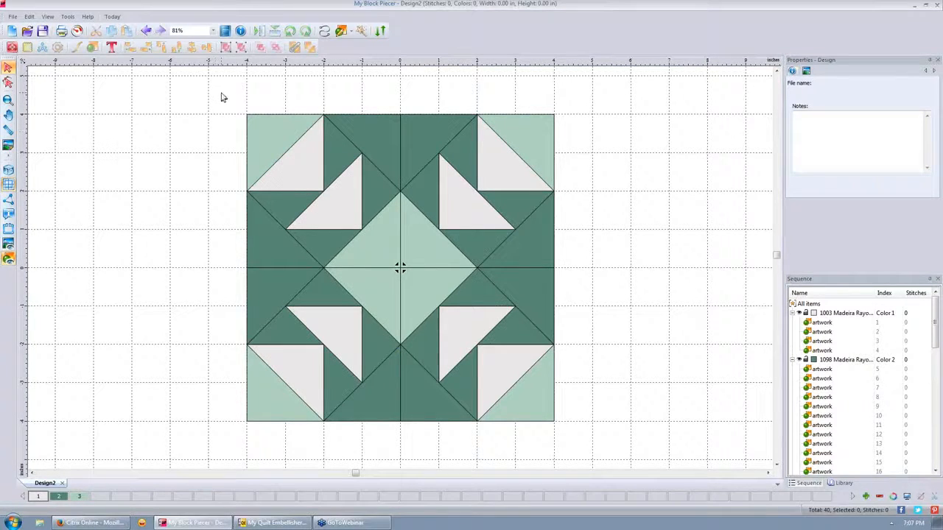
- Group all pieces of the block and copy the group
drag(221, 94, 582, 444)
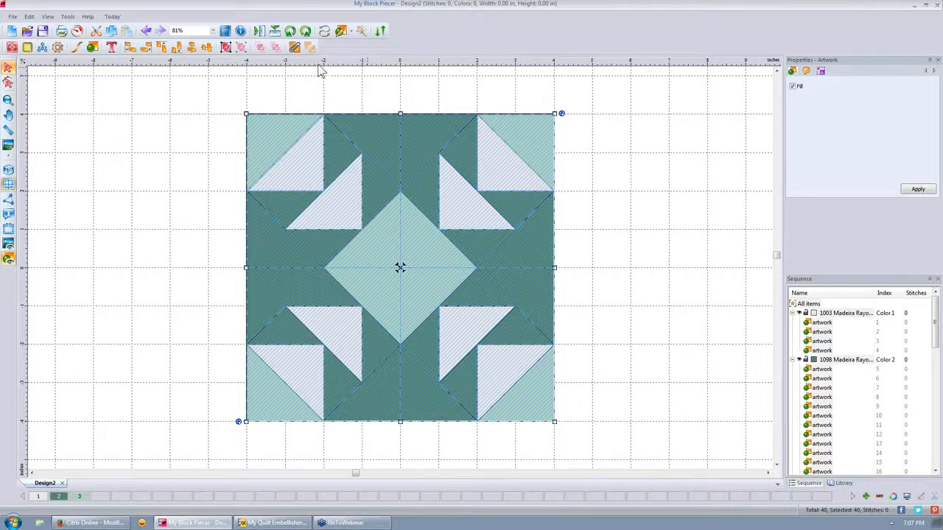
click(227, 49)
right_click(296, 137)
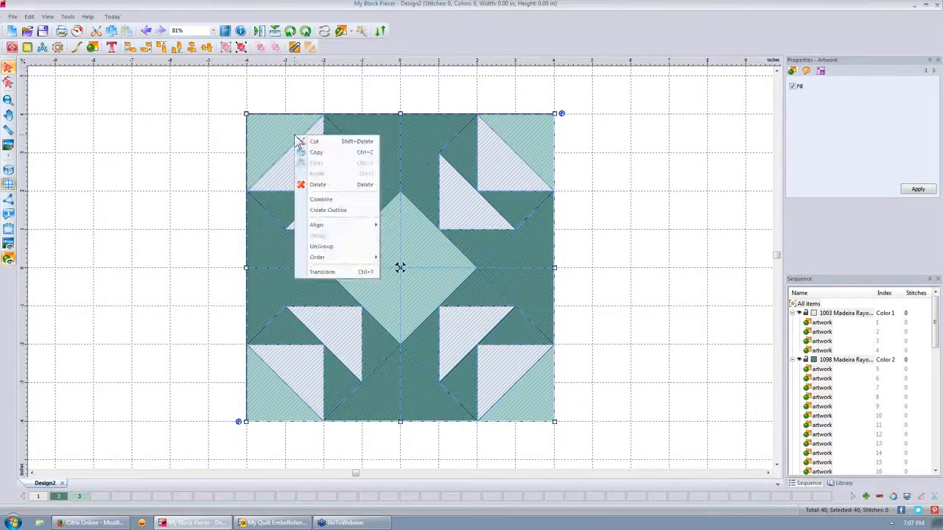
click(322, 151)
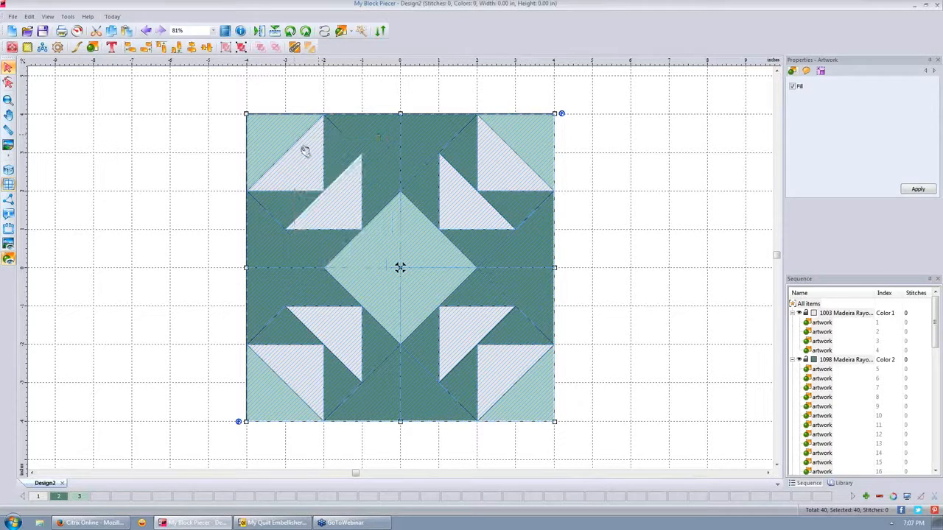
- Paste the copied block and place it about 8 inches to the right, edge to edge with the original
right_click(302, 149)
click(335, 179)
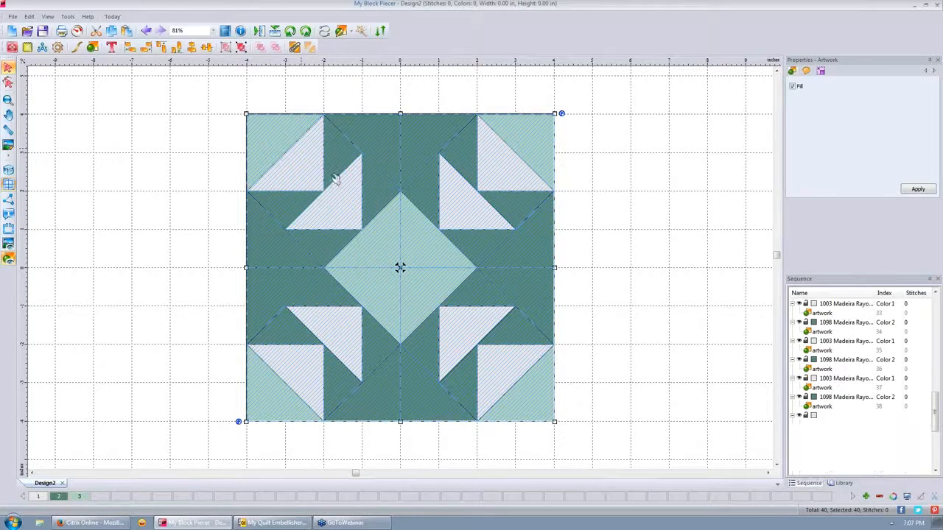
drag(303, 211, 608, 213)
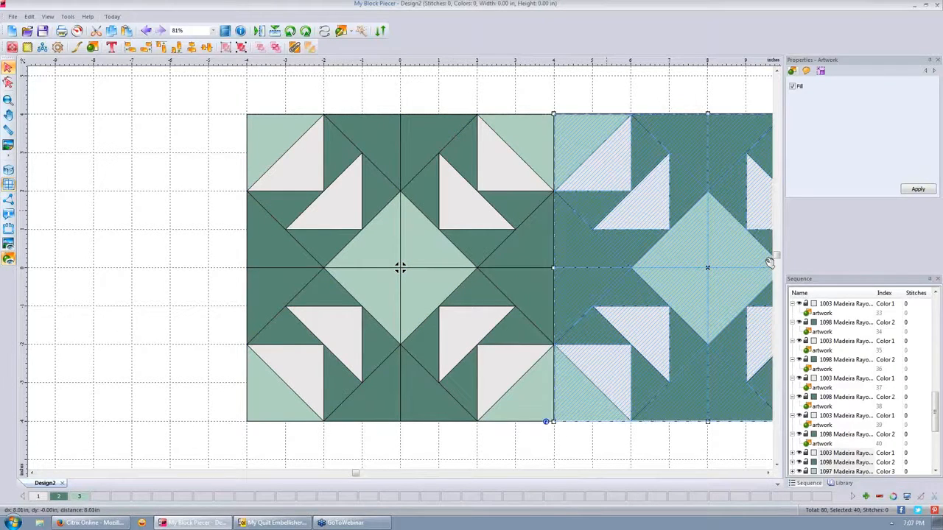
click(476, 95)
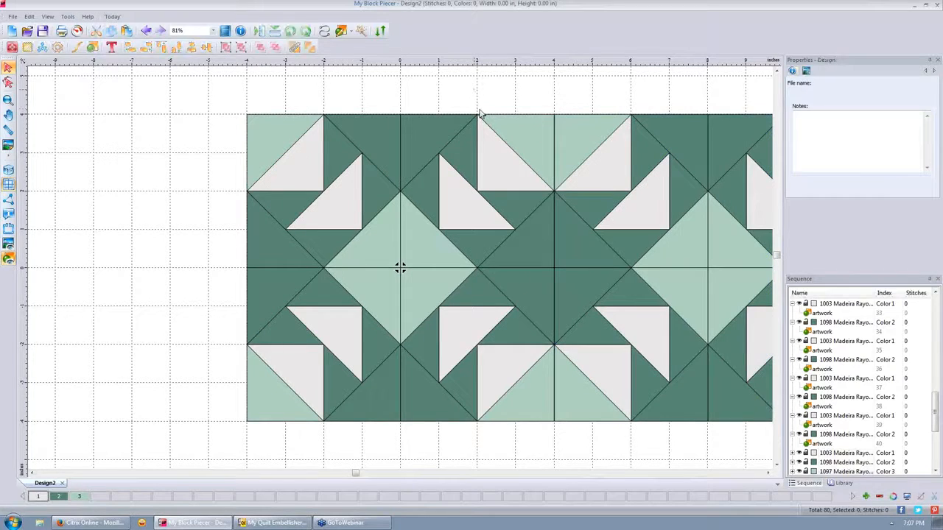
scroll(476, 109, down, 4)
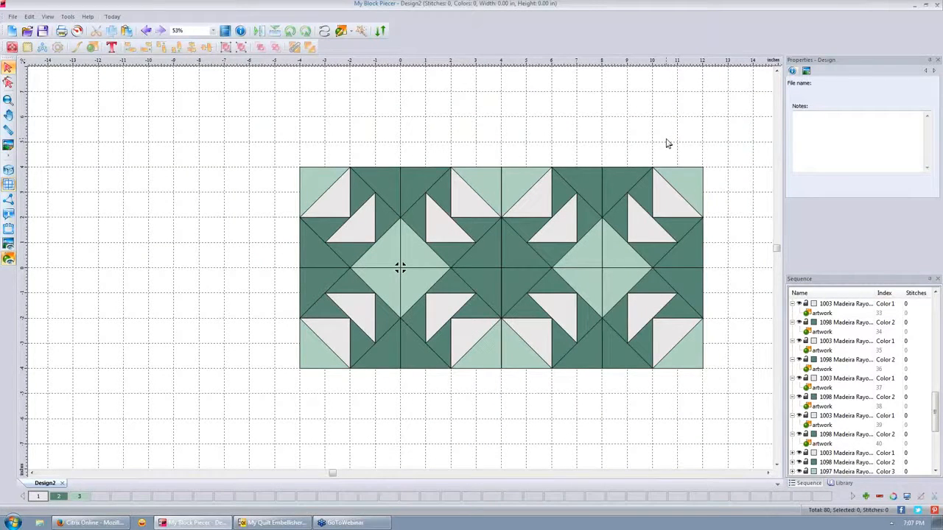
click(537, 205)
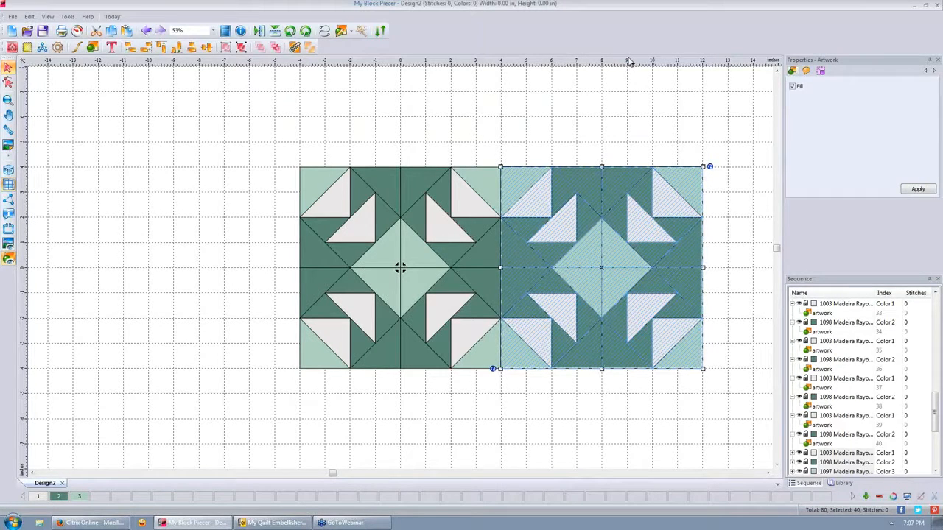
click(579, 115)
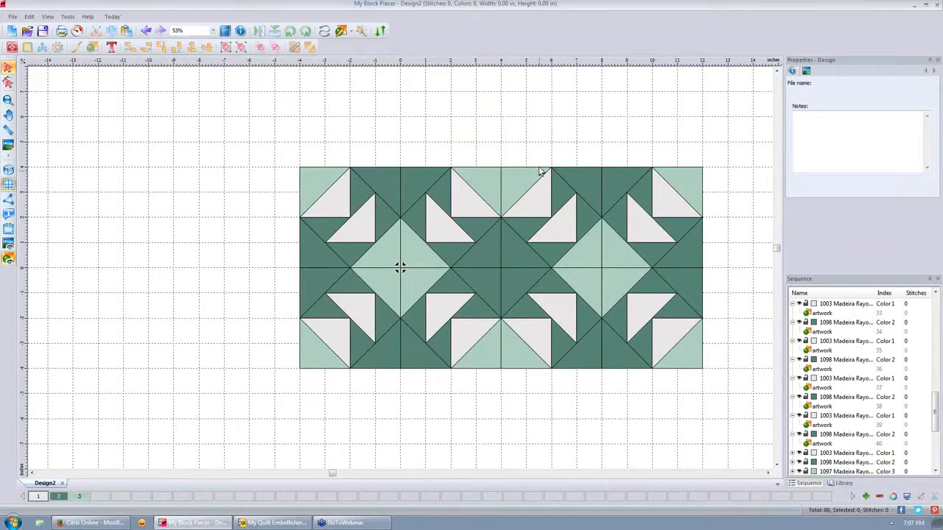
scroll(566, 213, up, 2)
scroll(566, 213, down, 3)
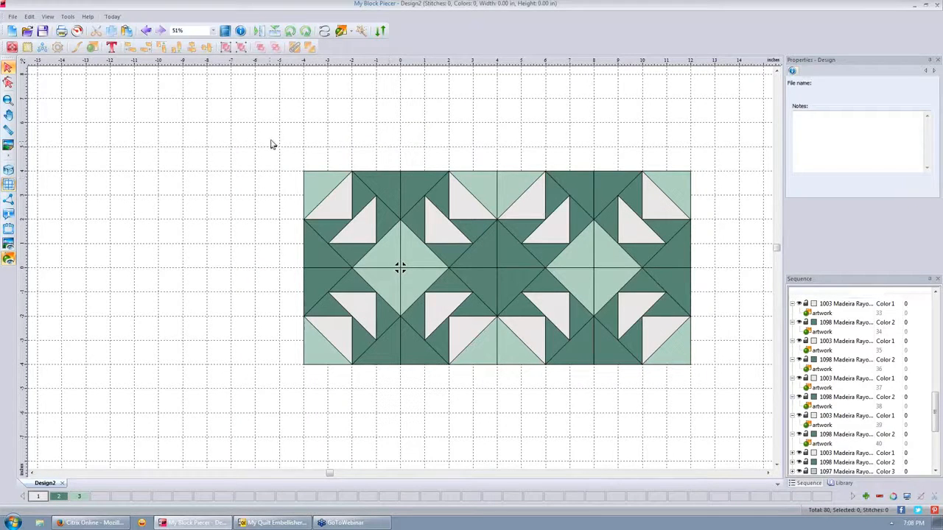
- Group the two side-by-side blocks, duplicate the pair and place the copy flush below it as a two-by-two layout
drag(272, 143, 732, 394)
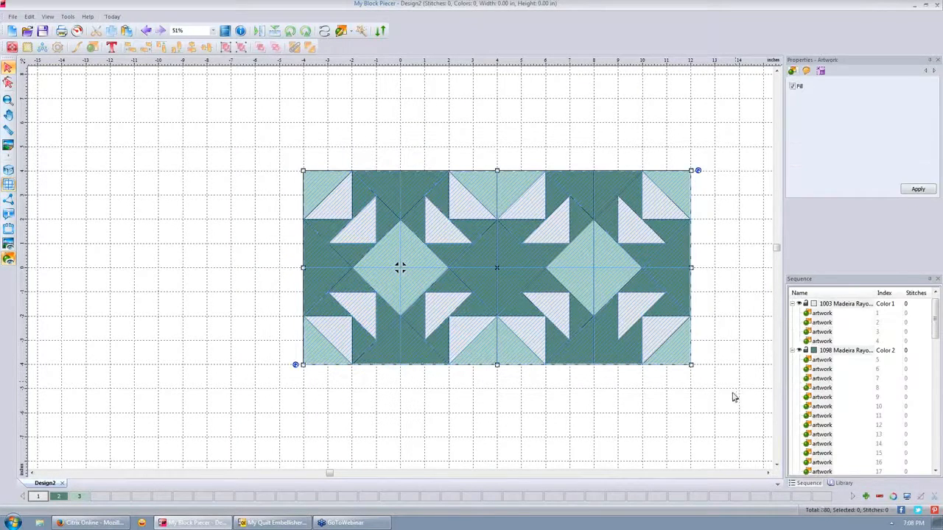
click(225, 50)
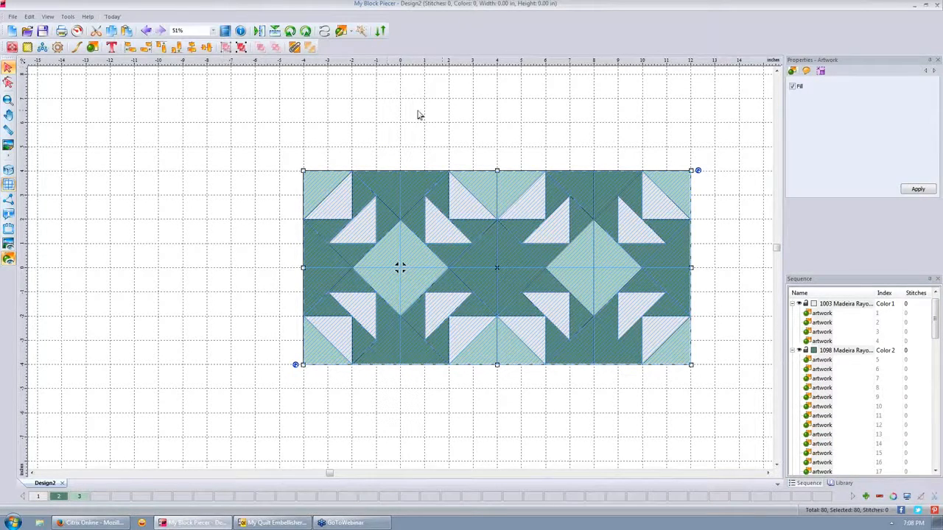
right_click(391, 236)
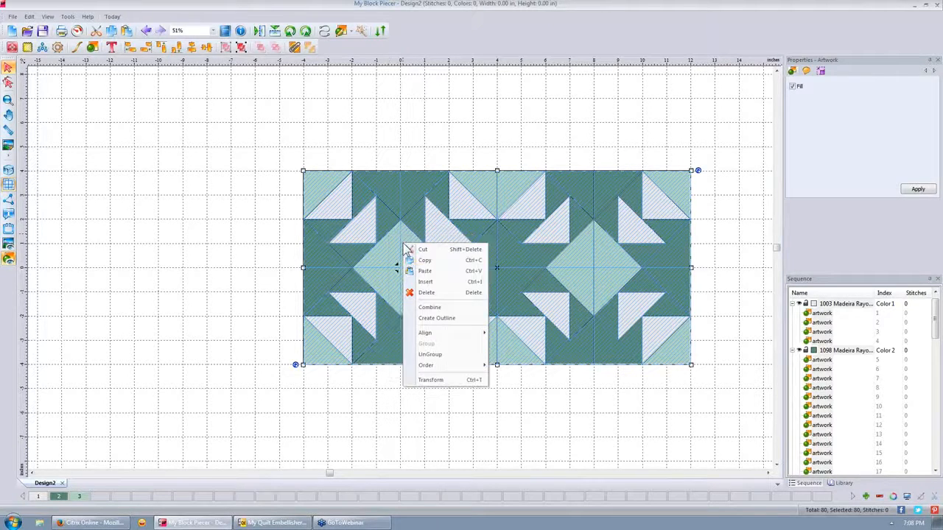
click(431, 264)
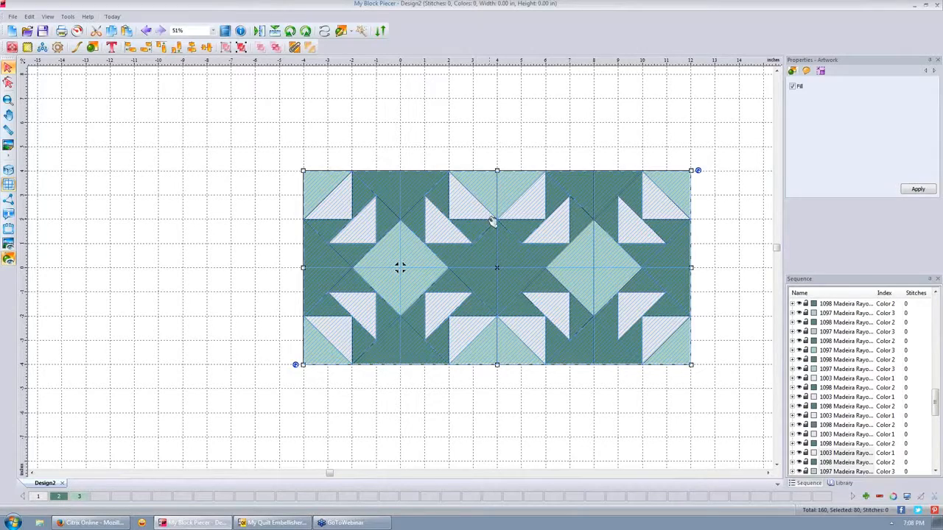
drag(512, 243, 493, 413)
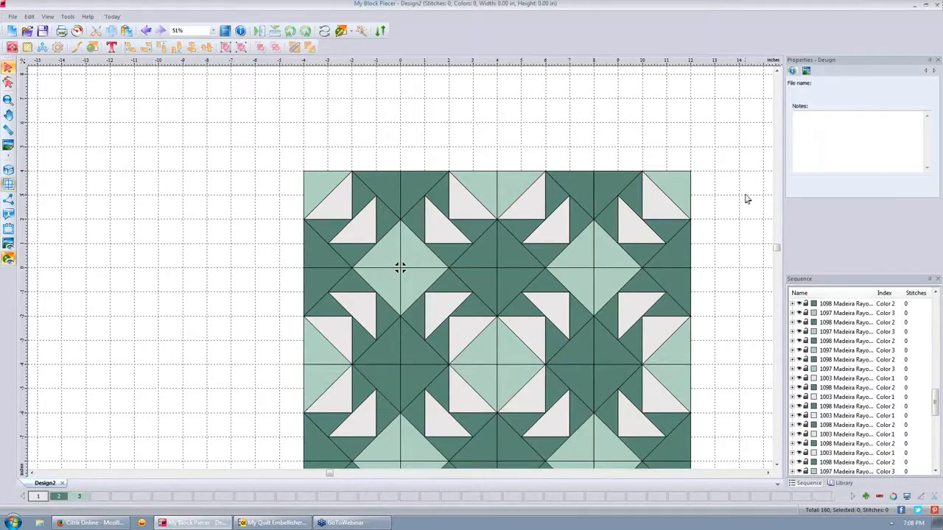
scroll(746, 199, down, 6)
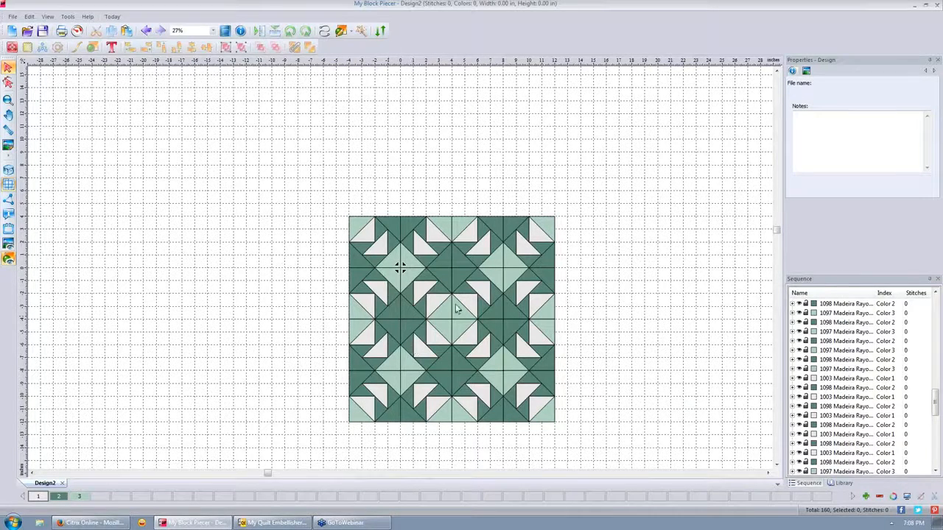
- Ungroup all blocks of the two-by-two layout
click(499, 230)
right_click(497, 264)
click(615, 155)
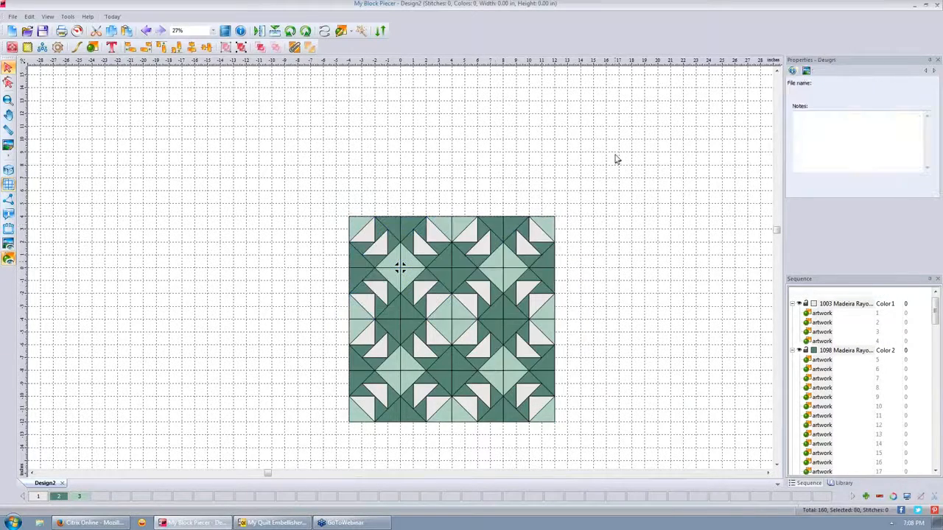
drag(315, 183, 609, 458)
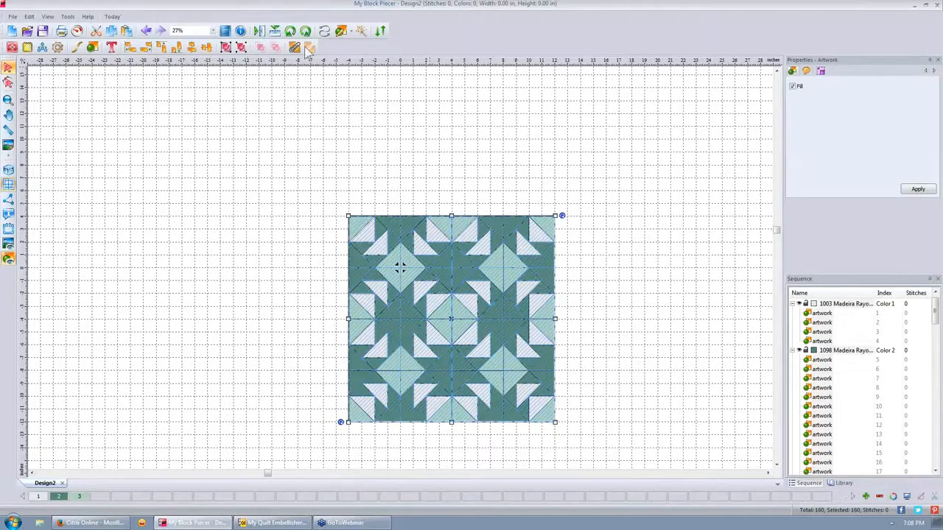
click(240, 50)
click(597, 141)
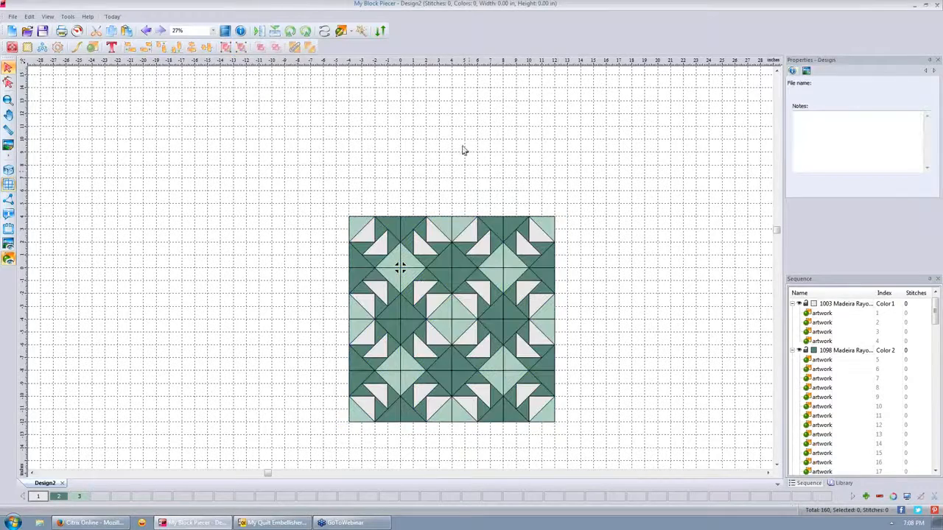
- Delete the two right-hand blocks and the lower-left block, keeping only the original block
drag(451, 171, 625, 471)
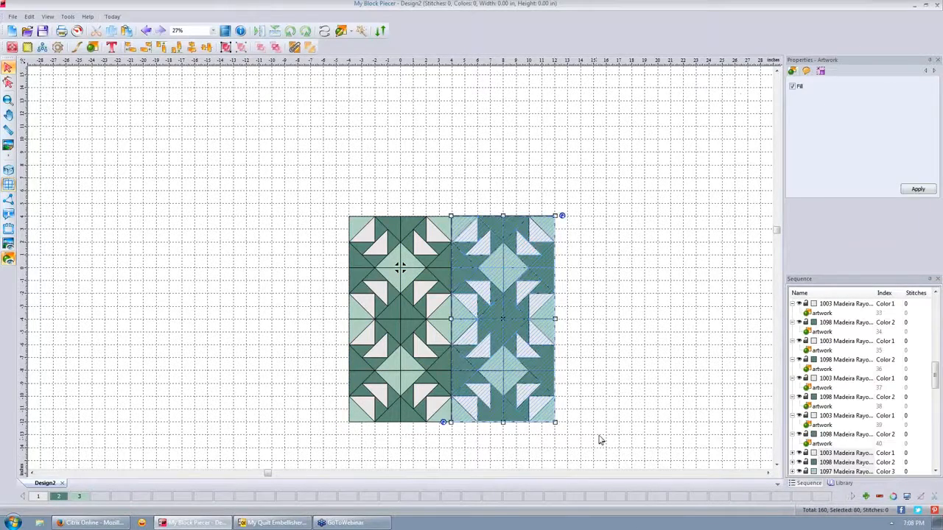
key(Delete)
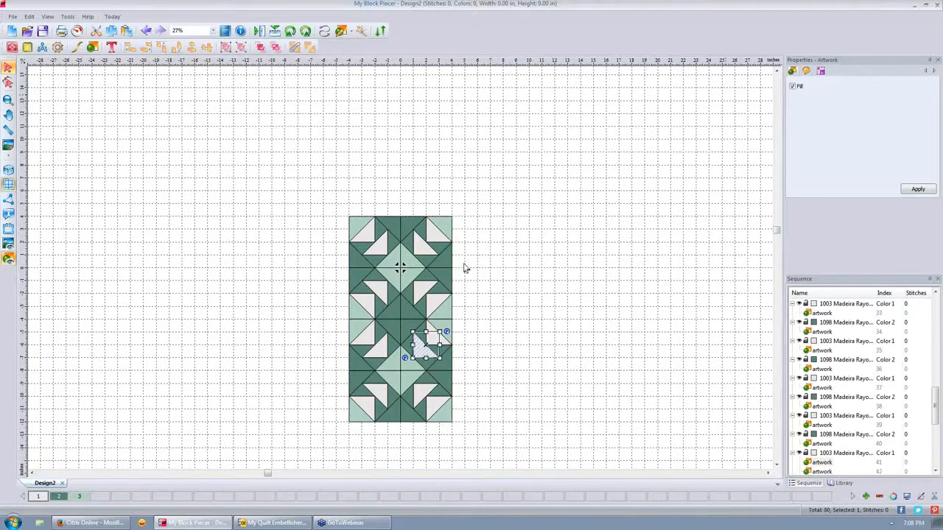
drag(336, 314, 474, 454)
key(Delete)
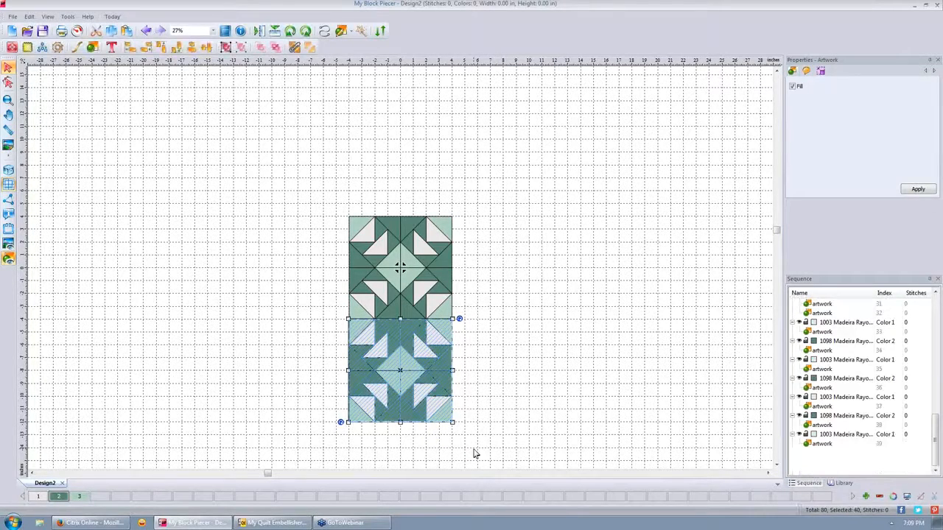
- Recolor the eight dark green triangles at the middle of the block's four sides with light green color 3
ctrl+click(445, 258)
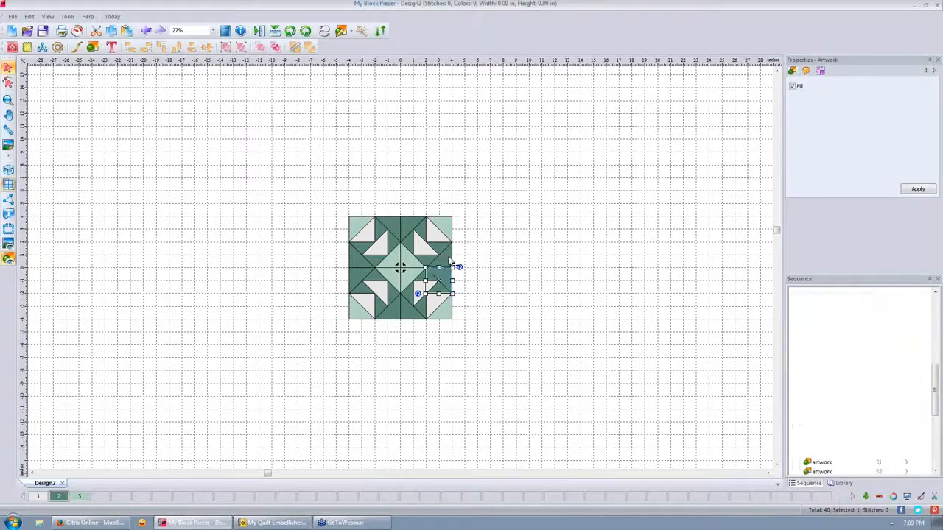
ctrl+click(405, 227)
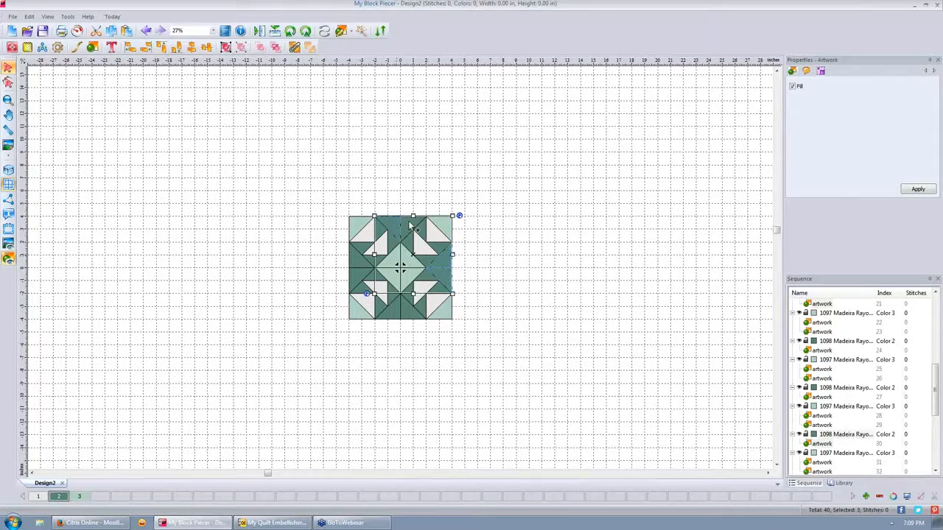
ctrl+click(354, 278)
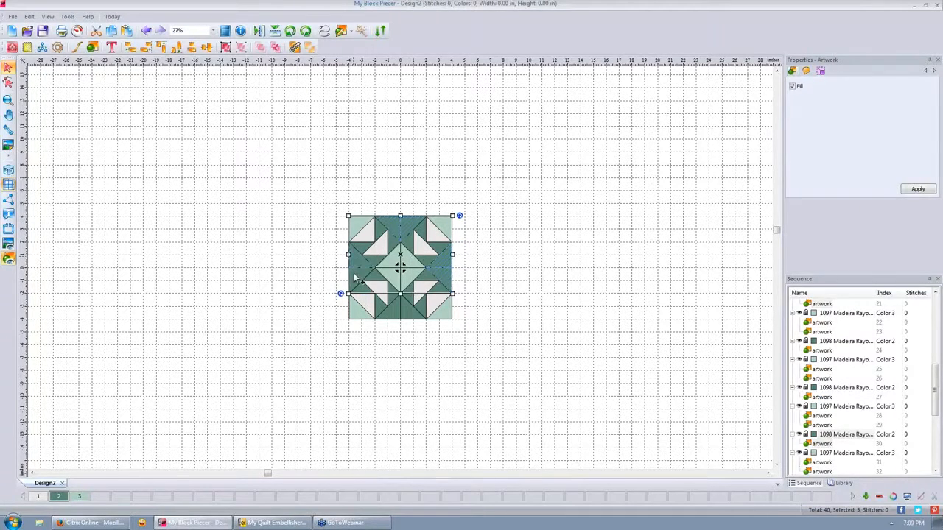
ctrl+click(402, 313)
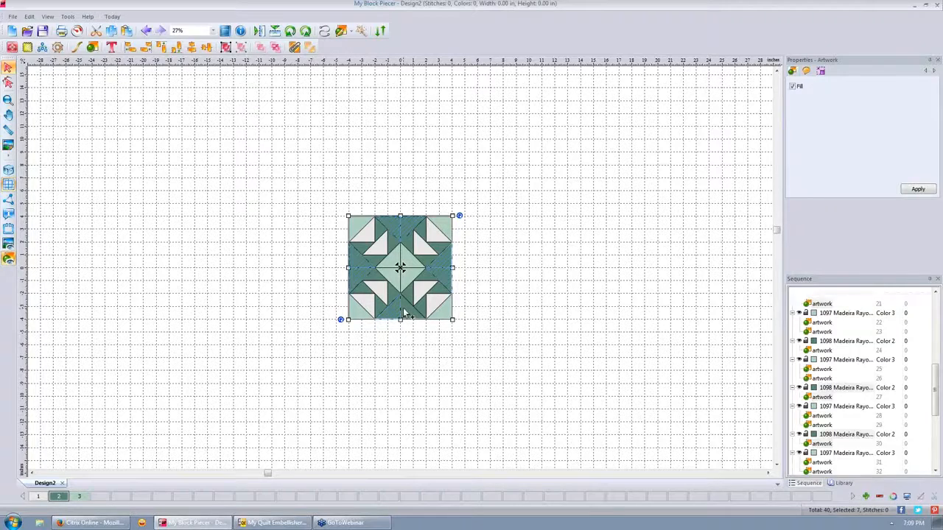
click(236, 91)
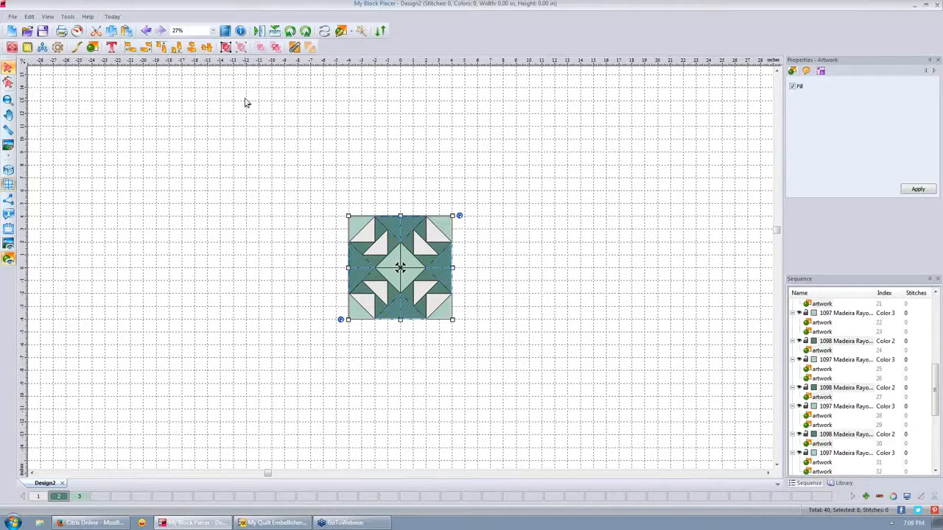
click(81, 498)
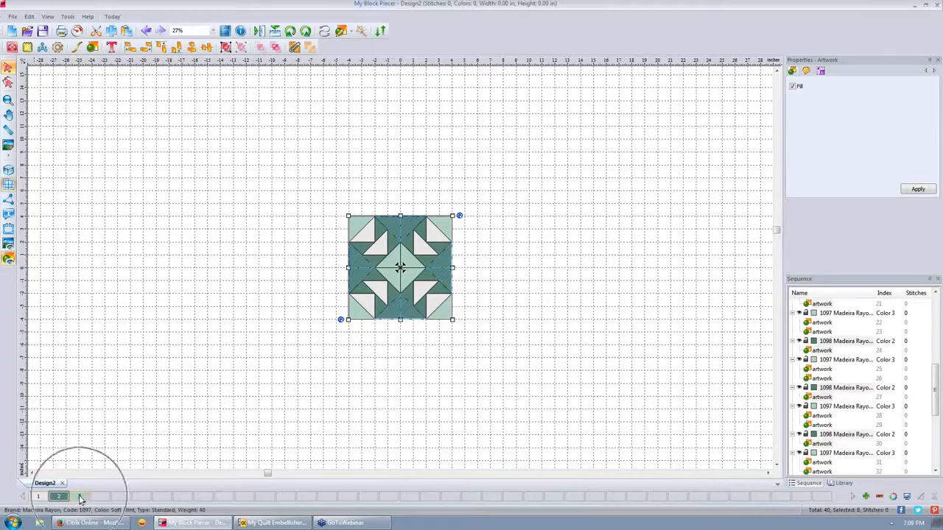
- Duplicate the whole recolored block and place the copy flush against its right side, about 8 inches over
click(177, 249)
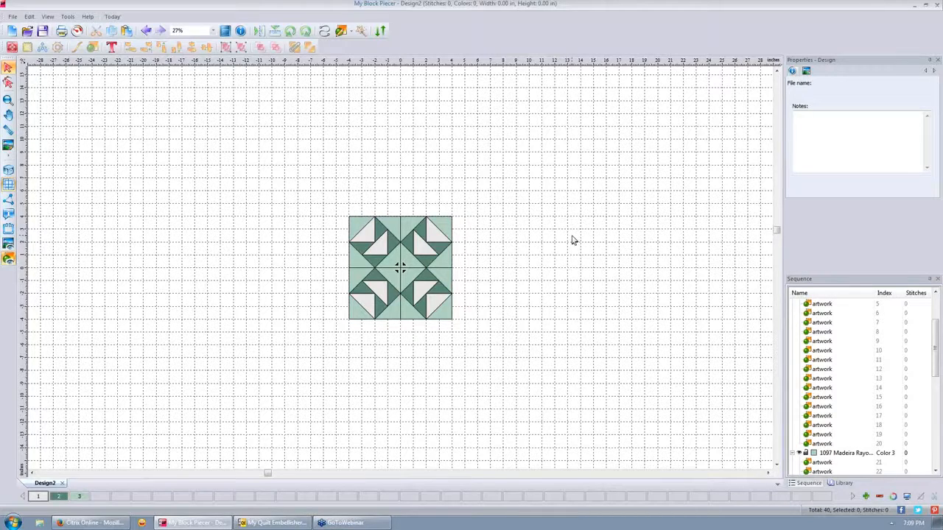
drag(325, 189, 508, 393)
click(391, 223)
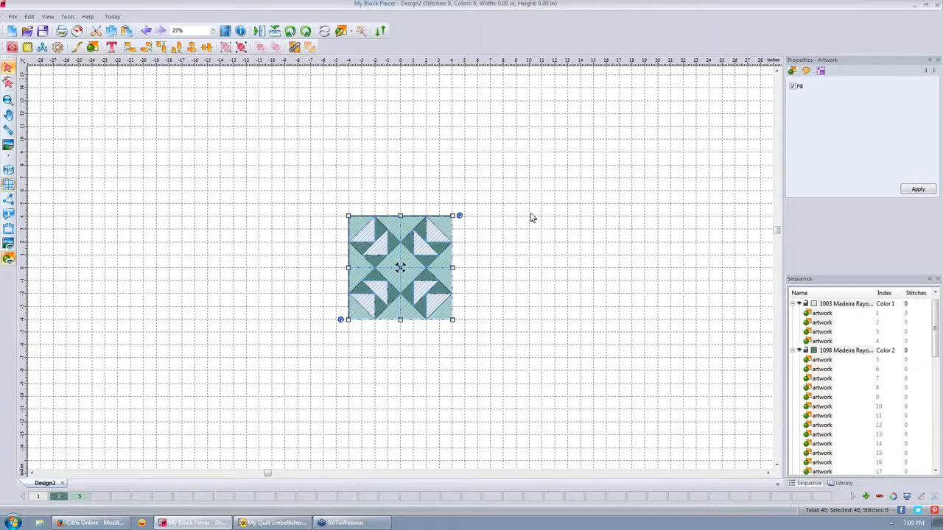
right_click(410, 240)
click(456, 267)
right_click(418, 243)
click(438, 272)
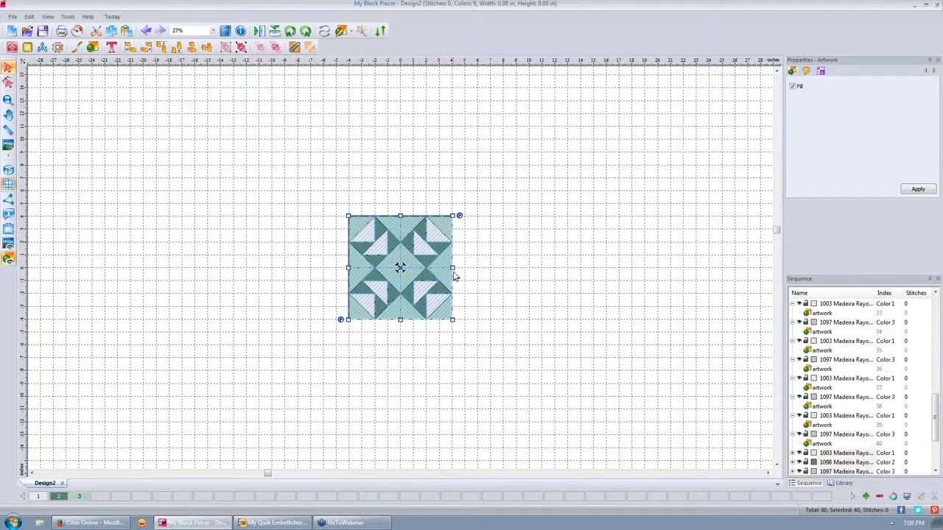
drag(401, 269, 509, 272)
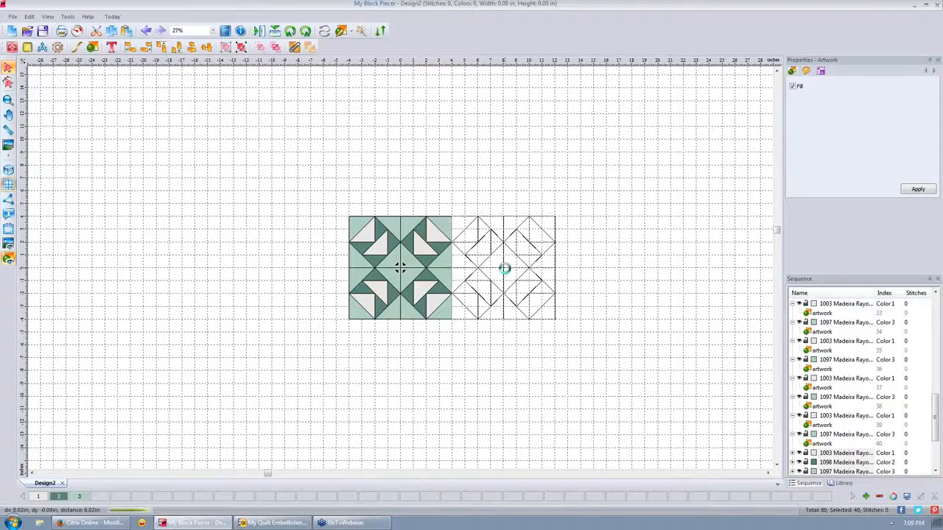
click(508, 271)
click(658, 247)
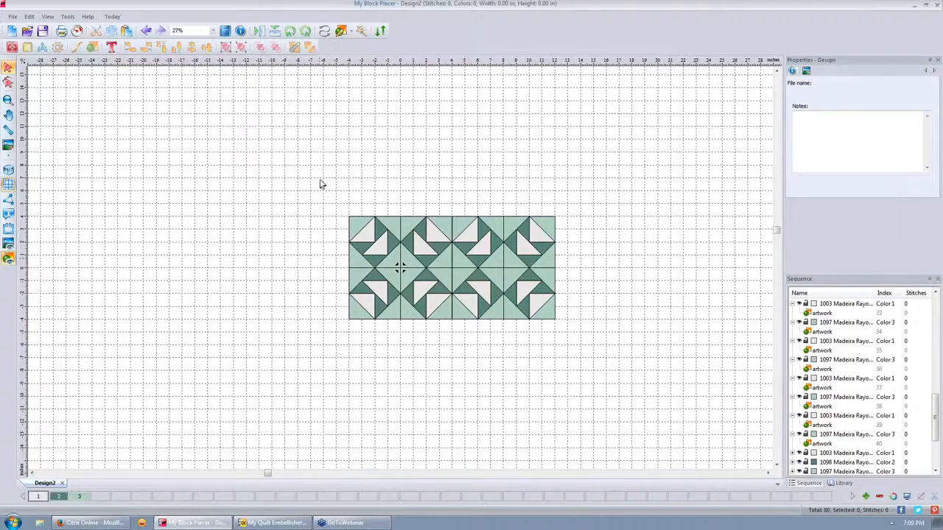
- Duplicate the two side-by-side blocks and place the copy flush below them as a two-by-two layout
drag(320, 179, 630, 383)
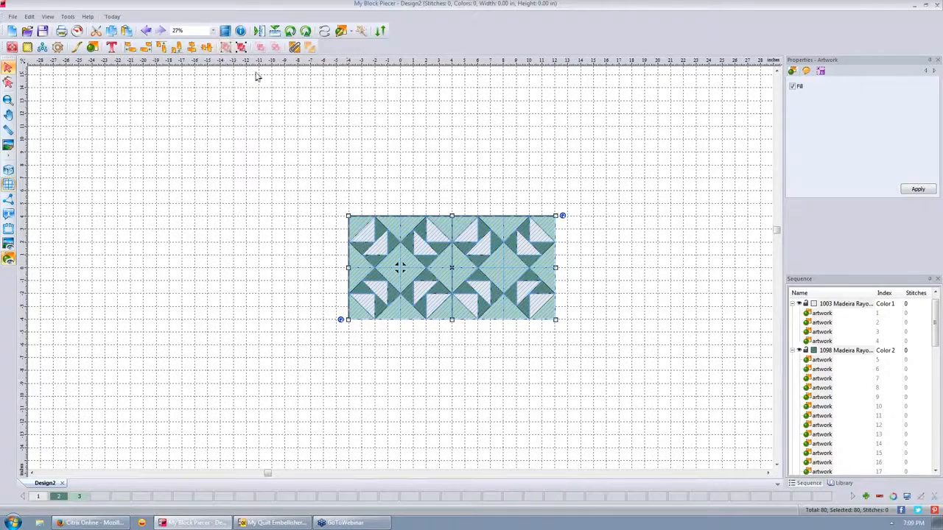
drag(320, 191, 620, 393)
key(ctrl+v)
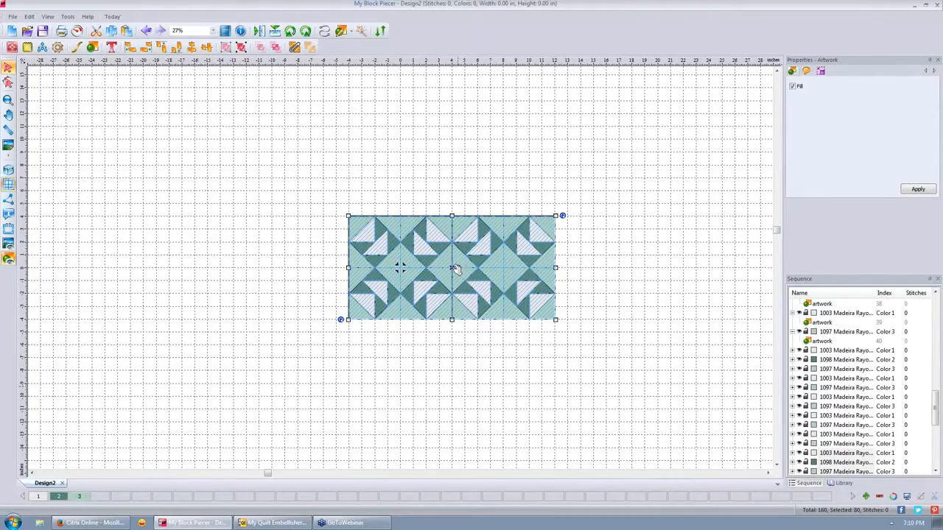
drag(456, 269, 455, 373)
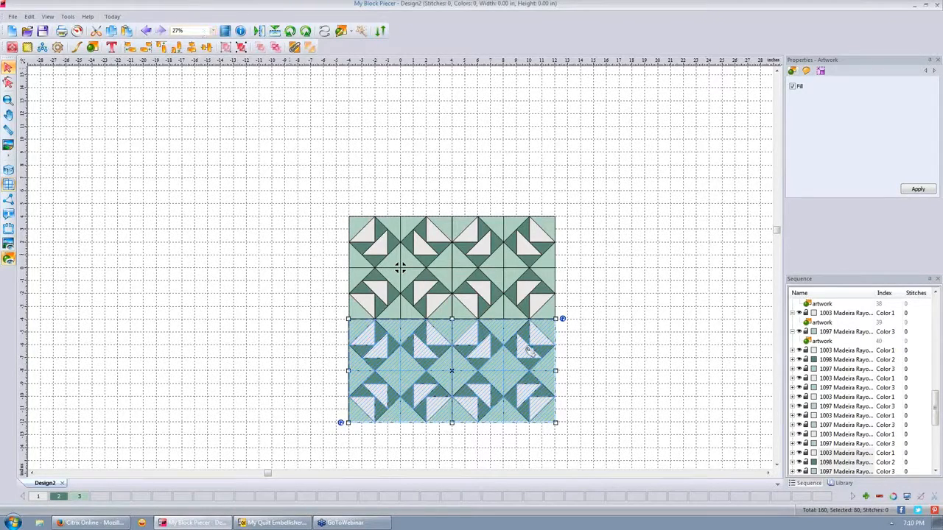
click(642, 310)
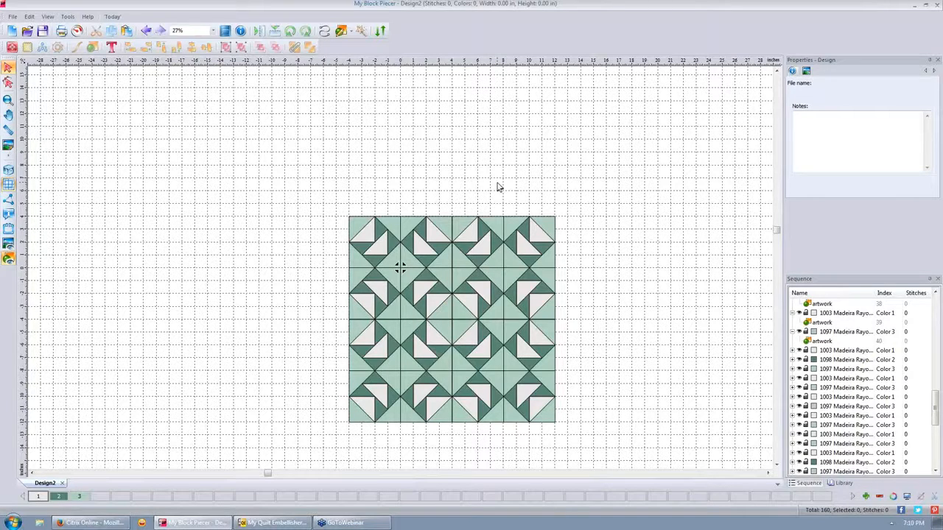
- Delete the two right-hand blocks and the lower-left block so that only the original block is kept
drag(453, 197, 633, 469)
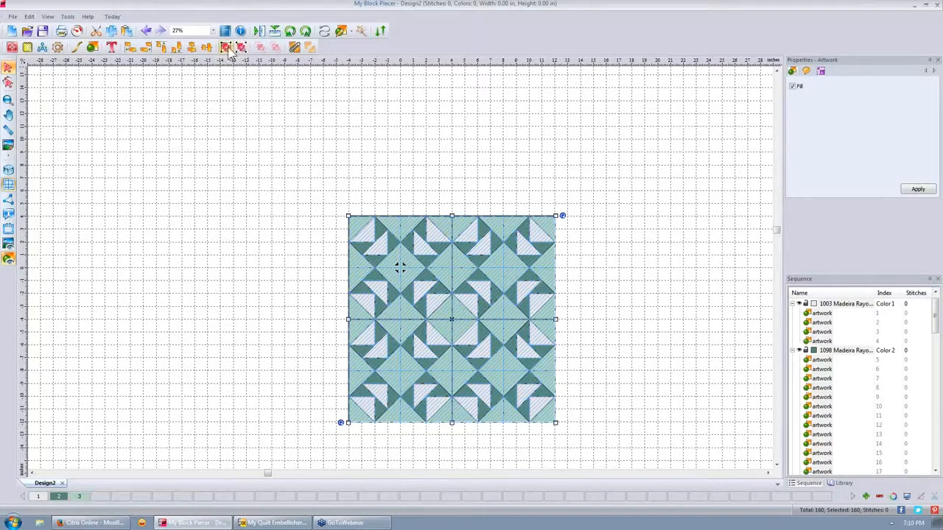
click(615, 290)
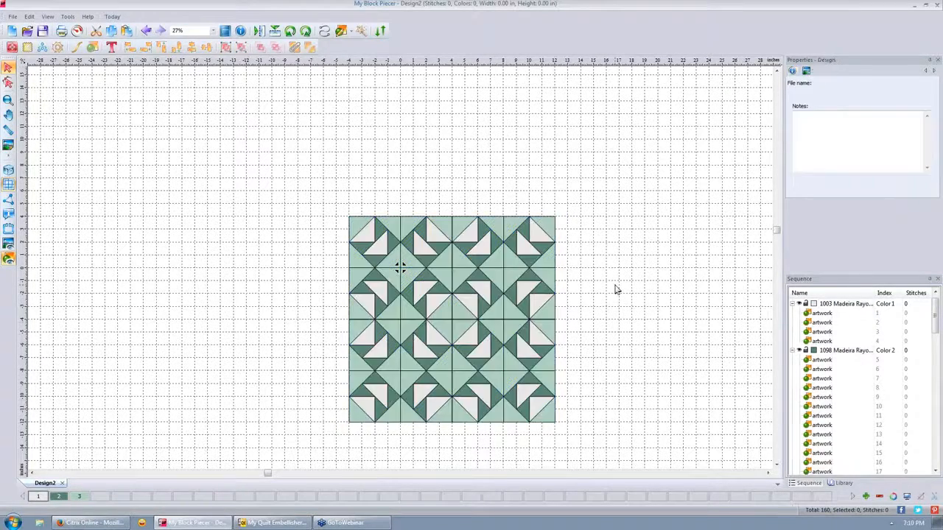
drag(442, 172, 654, 464)
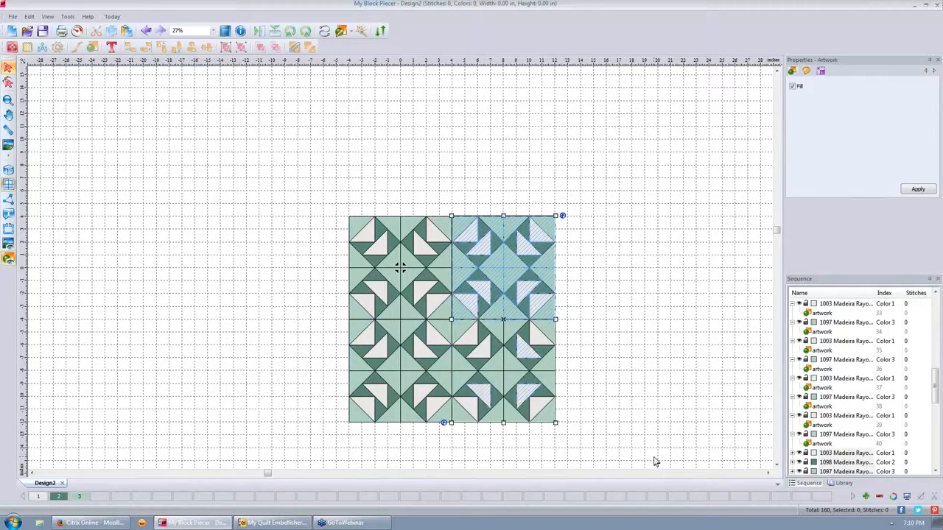
key(Delete)
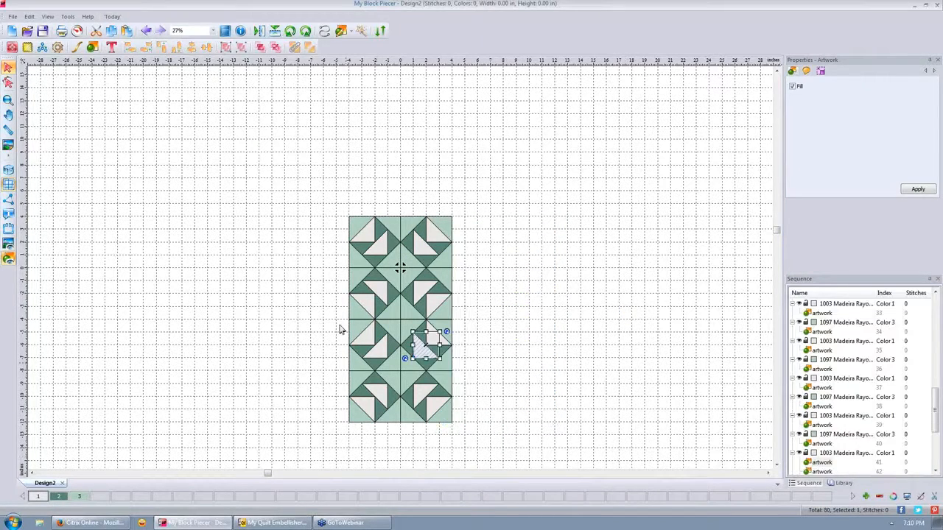
drag(334, 317, 465, 435)
right_click(413, 379)
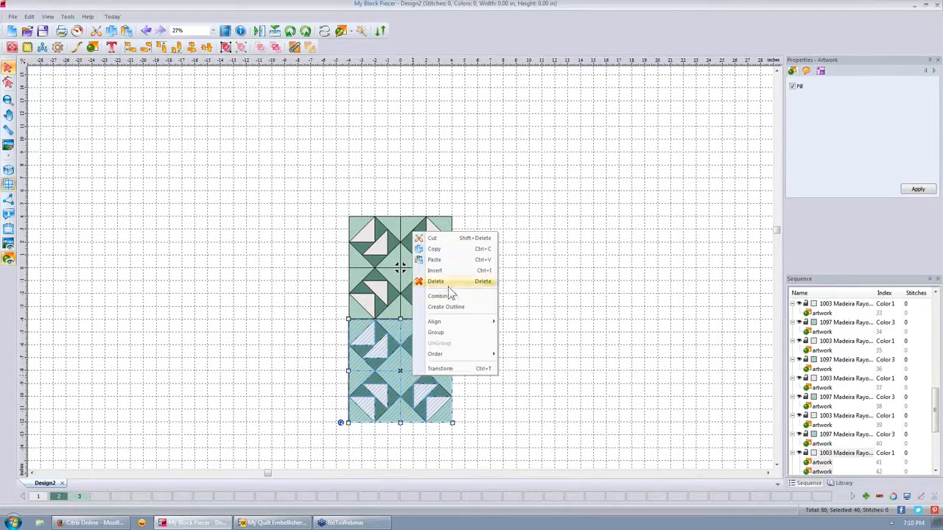
click(450, 284)
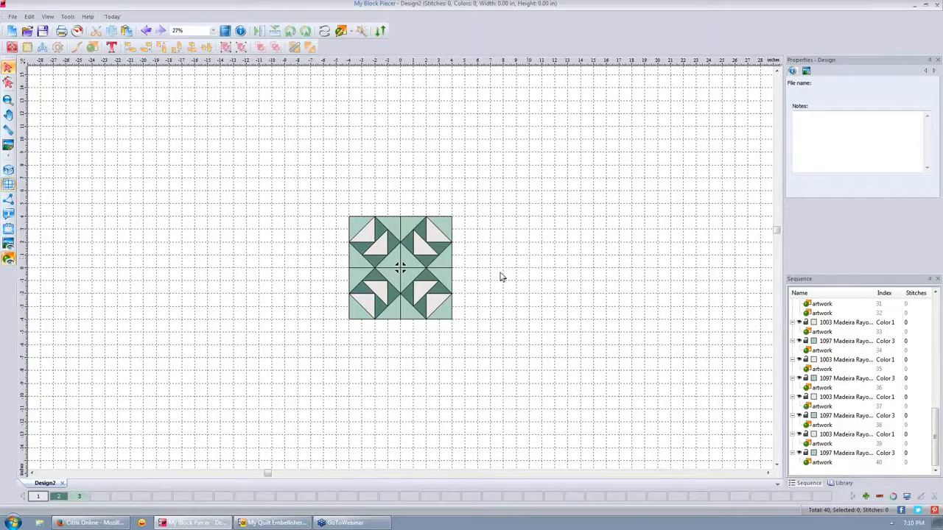
- Fill the block's eight white triangles with fabric 2416 from the Batik Textiles Riviera Rhythm collection
scroll(503, 277, up, 13)
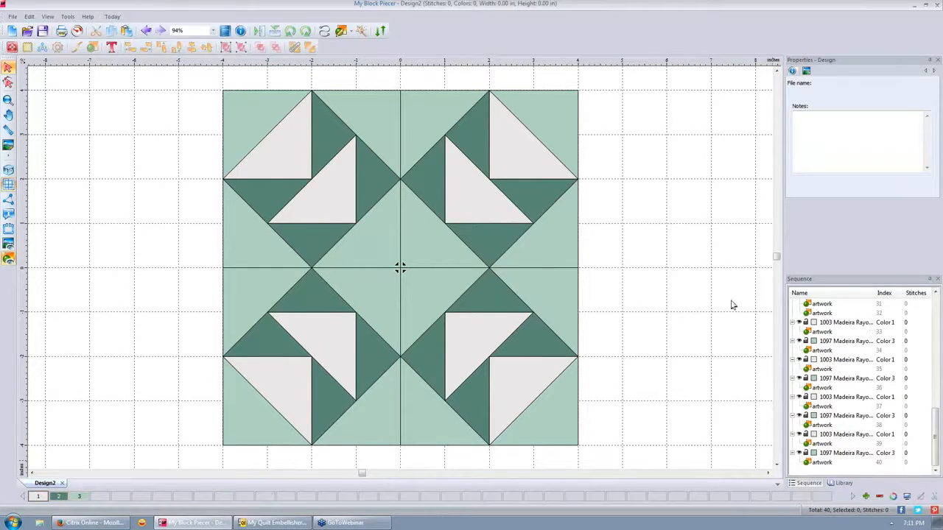
click(288, 162)
ctrl+click(326, 199)
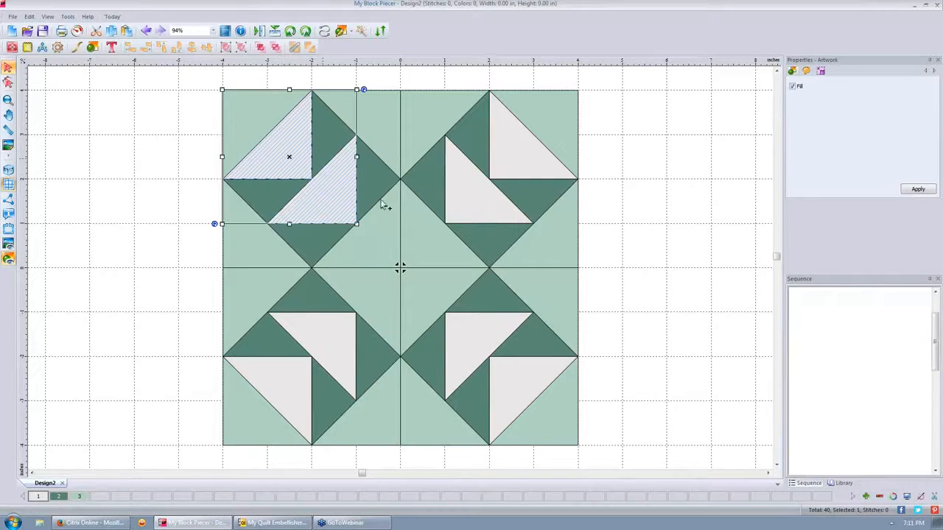
ctrl+click(486, 199)
ctrl+click(522, 156)
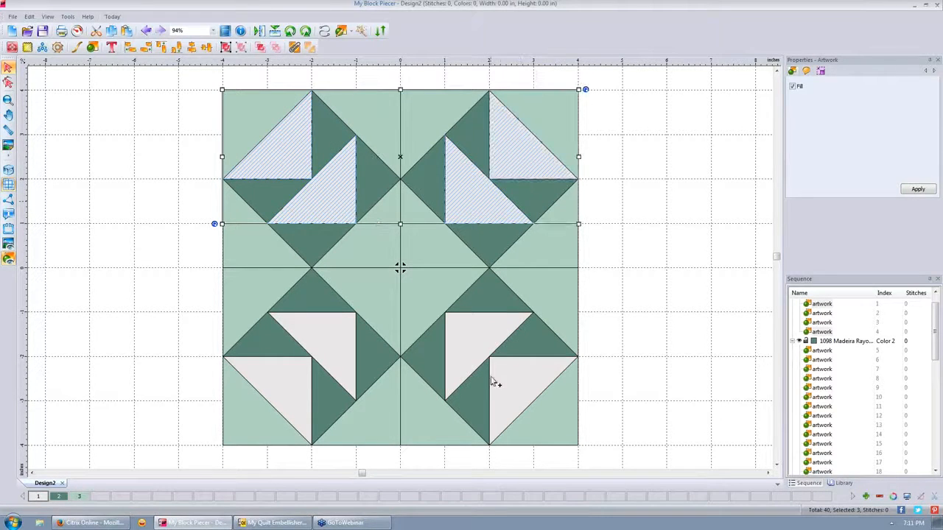
ctrl+click(475, 352)
ctrl+click(513, 381)
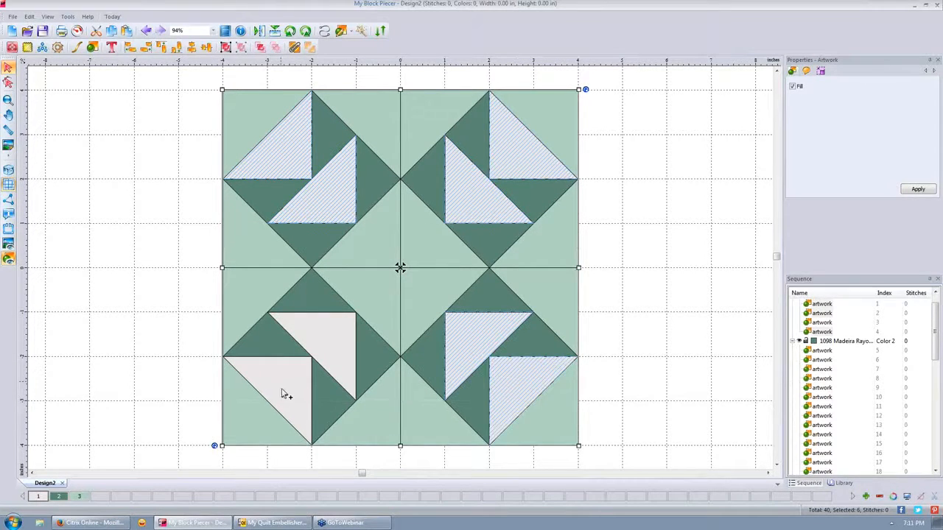
ctrl+click(280, 394)
ctrl+click(337, 352)
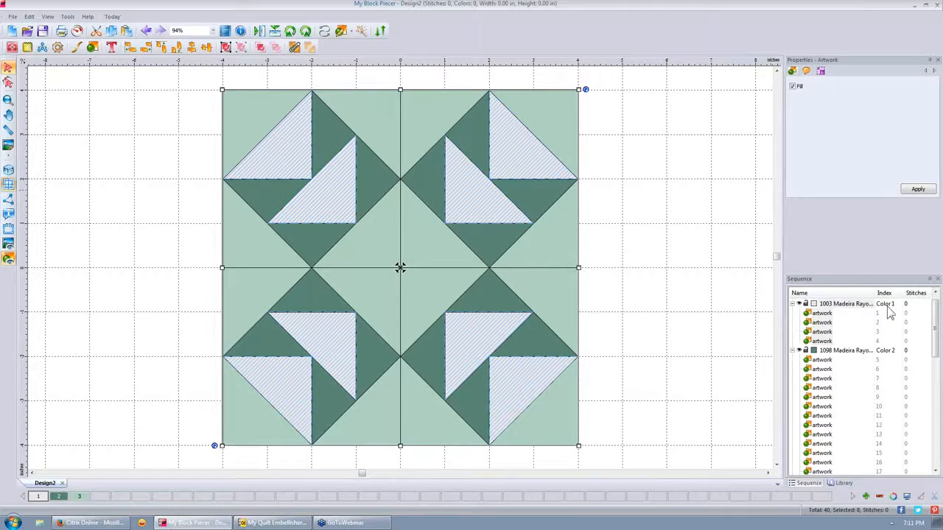
mouse_move(934, 312)
mouse_down()
mouse_move(936, 434)
mouse_move(936, 324)
mouse_up()
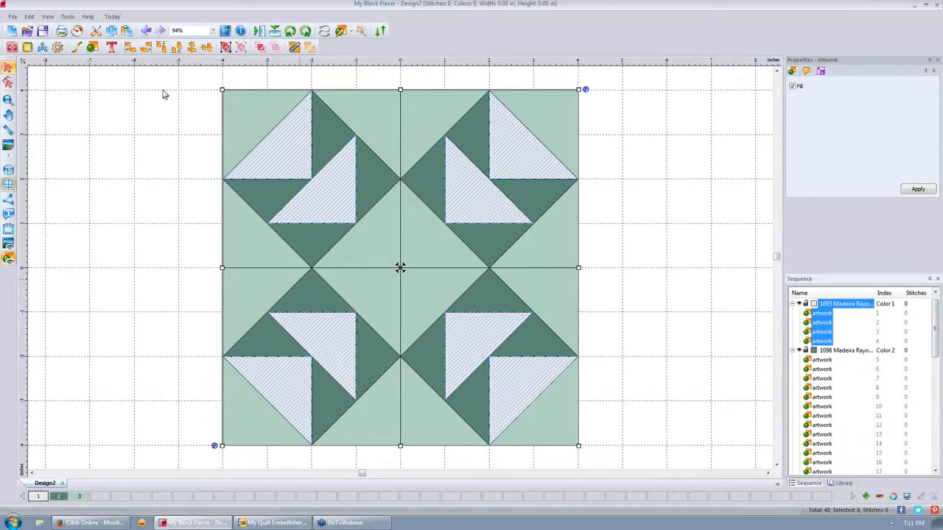
click(28, 50)
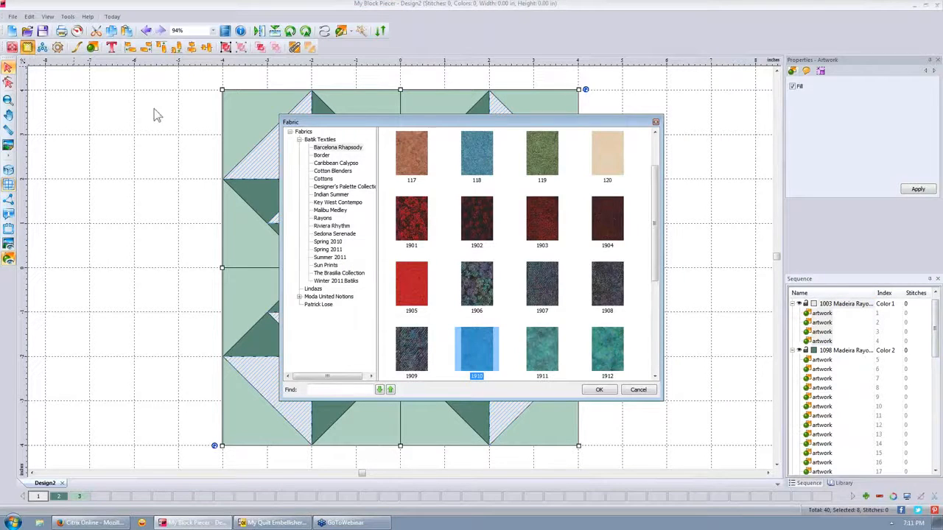
click(318, 307)
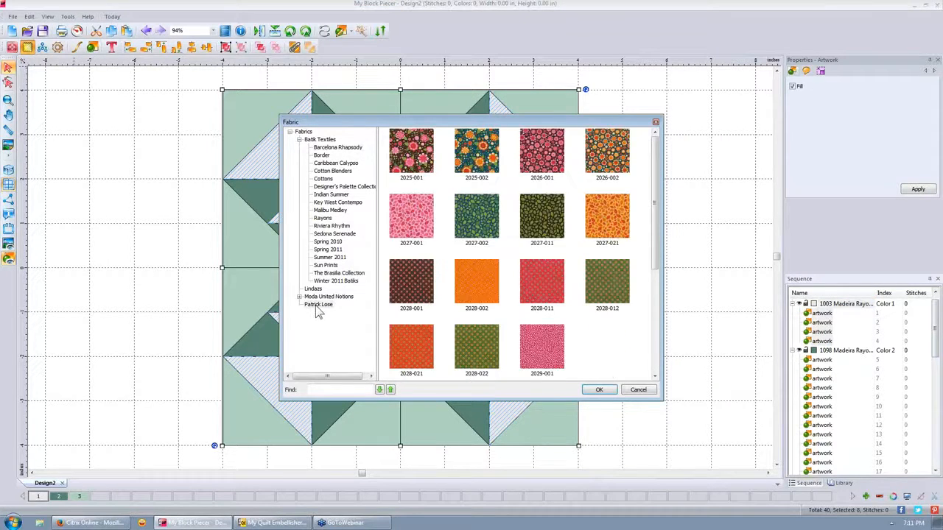
click(337, 273)
click(330, 227)
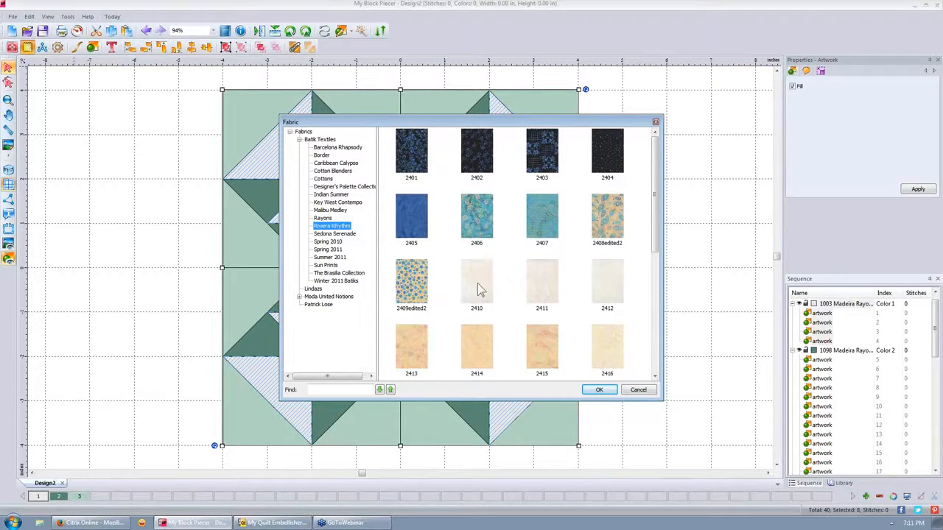
click(544, 280)
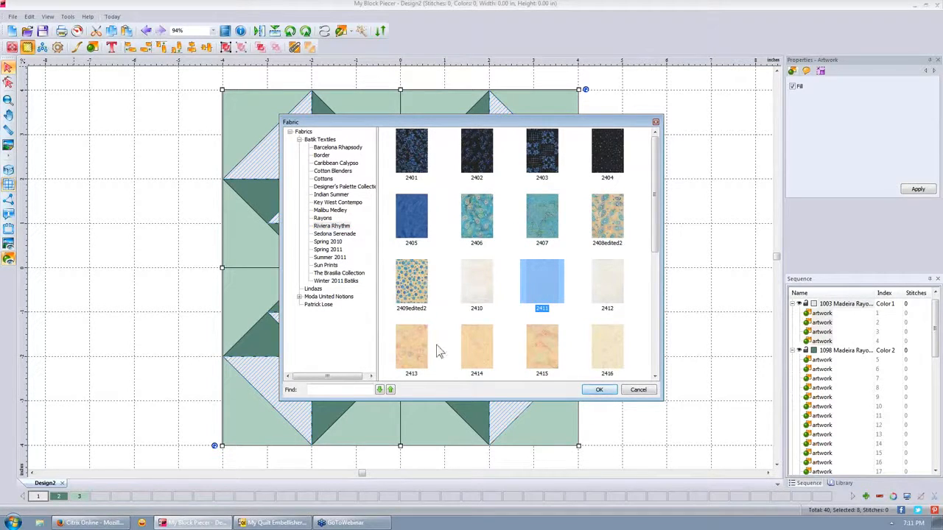
click(608, 349)
click(598, 392)
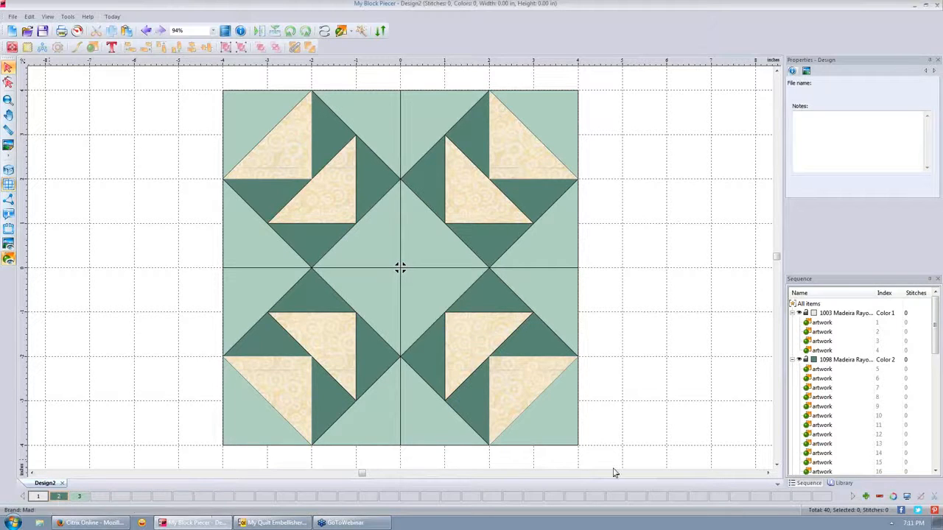
- Fill all dark green color 2 triangles with the teal fabric 2407 from the Riviera Rhythm collection
click(847, 361)
click(846, 361)
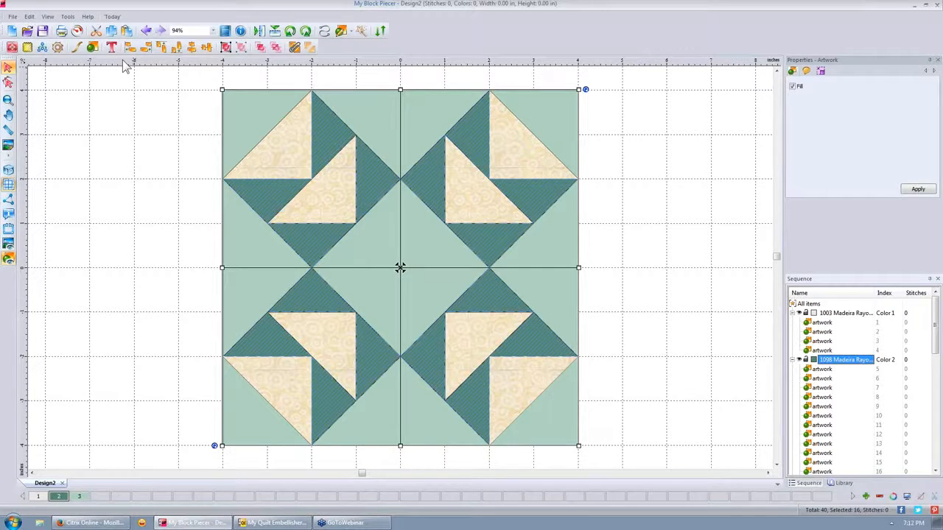
click(27, 48)
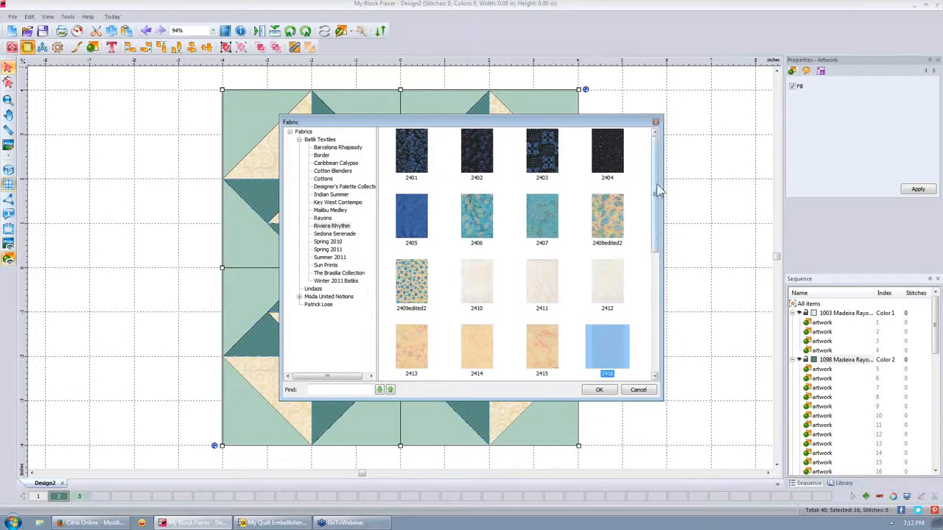
mouse_move(659, 190)
mouse_down()
mouse_move(660, 274)
mouse_move(659, 190)
mouse_up()
click(537, 217)
click(601, 390)
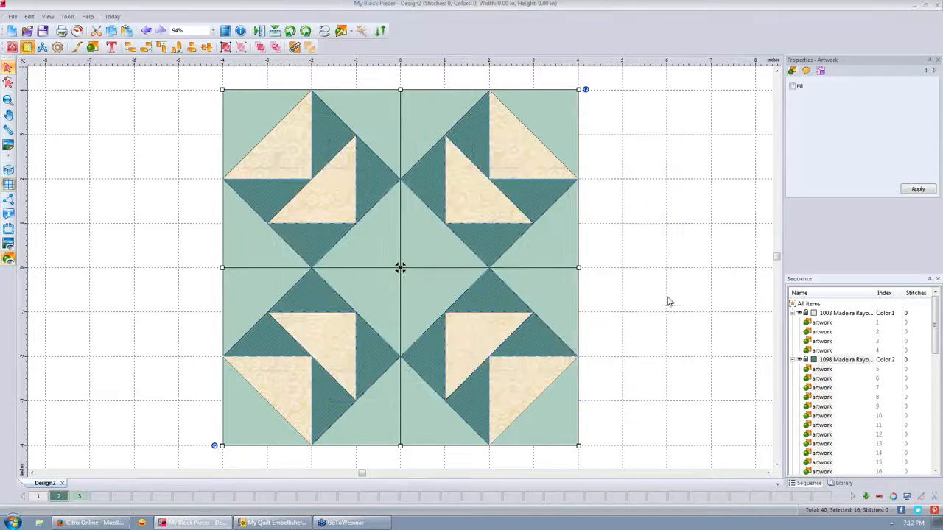
click(658, 235)
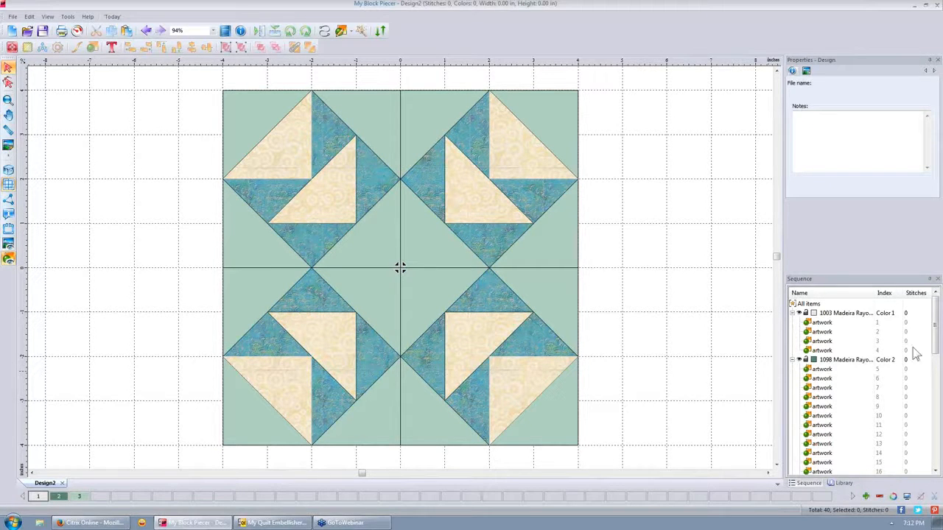
- Fill all light green color 3 background pieces with fabric 2408edited2 from the Riviera Rhythm collection
scroll(935, 332, down, 6)
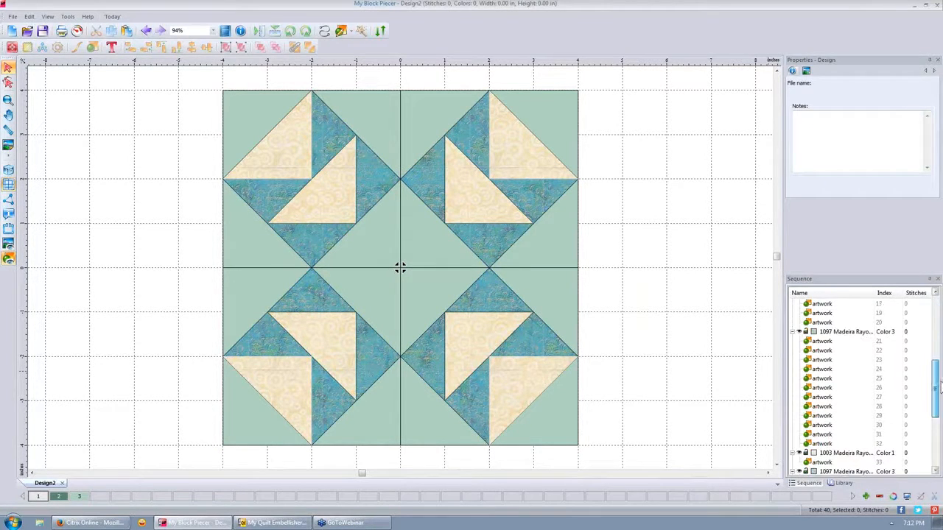
click(847, 333)
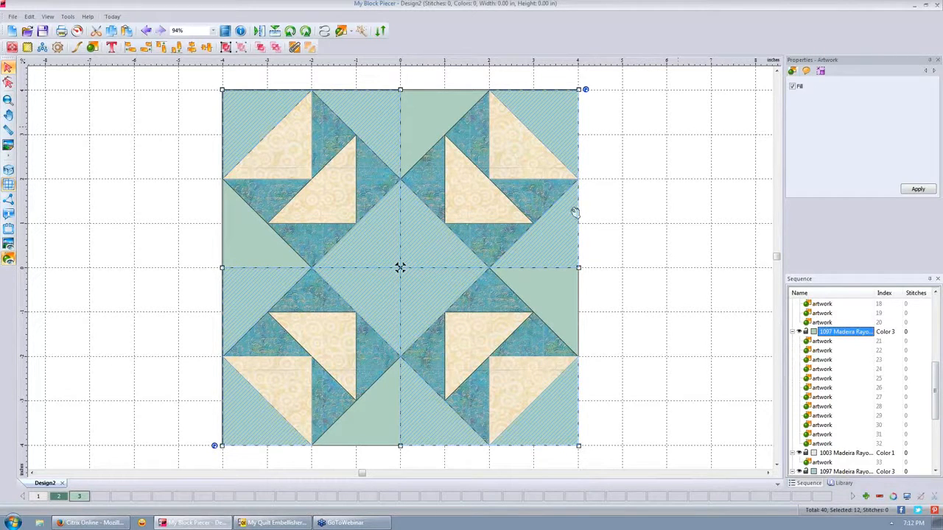
click(423, 116)
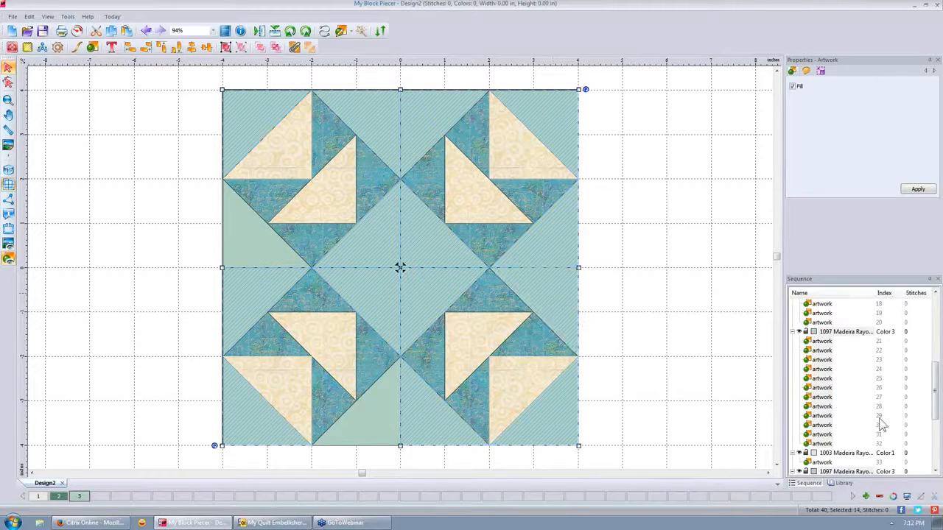
scroll(881, 423, down, 5)
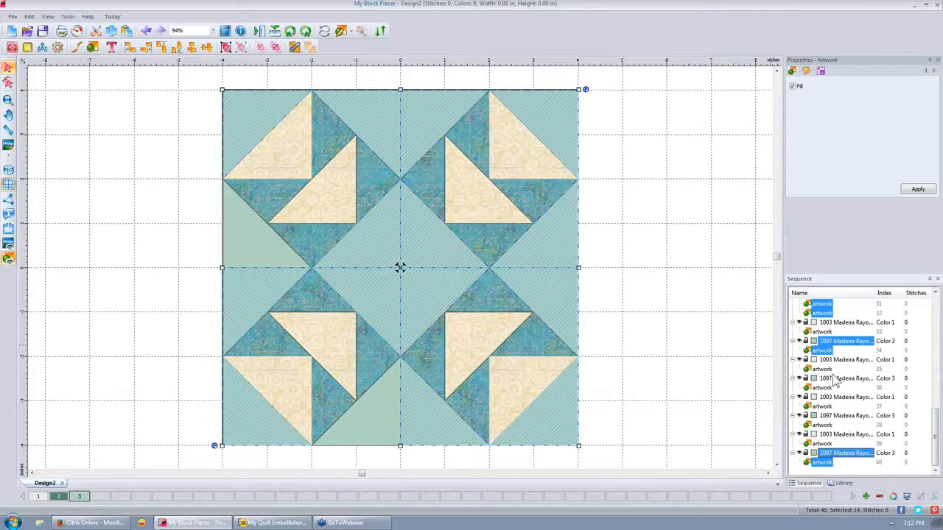
ctrl+click(835, 379)
ctrl+click(837, 417)
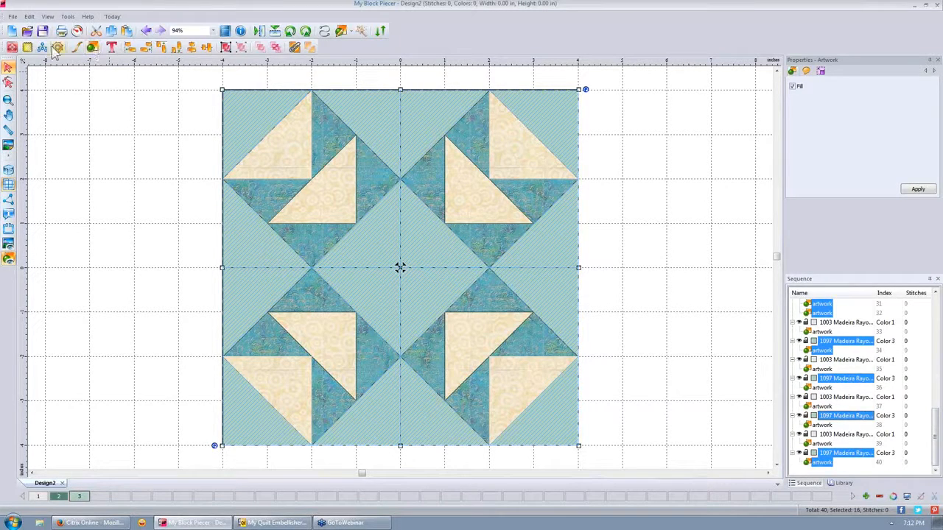
click(27, 47)
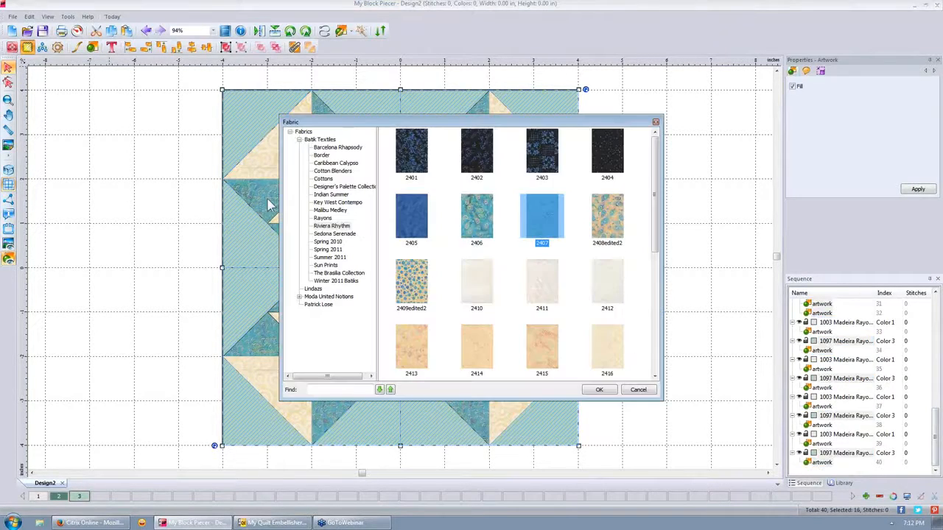
click(612, 214)
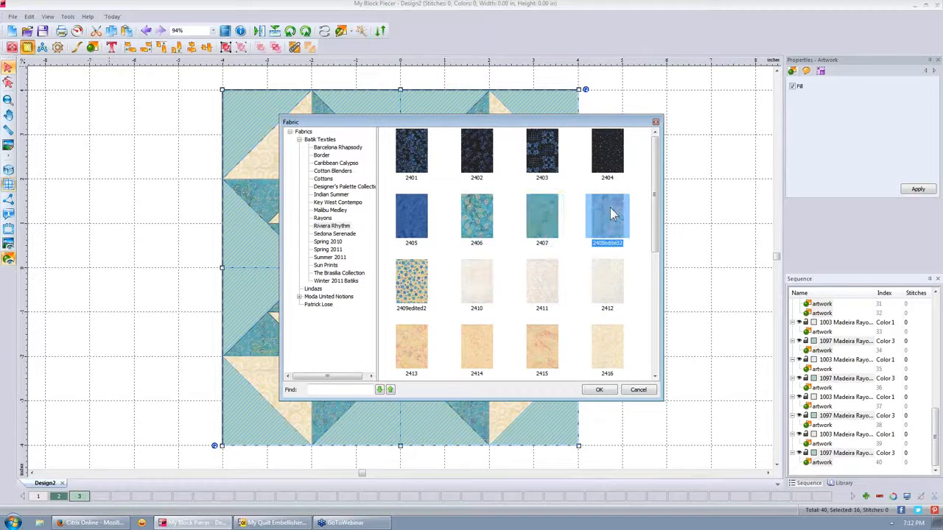
click(600, 391)
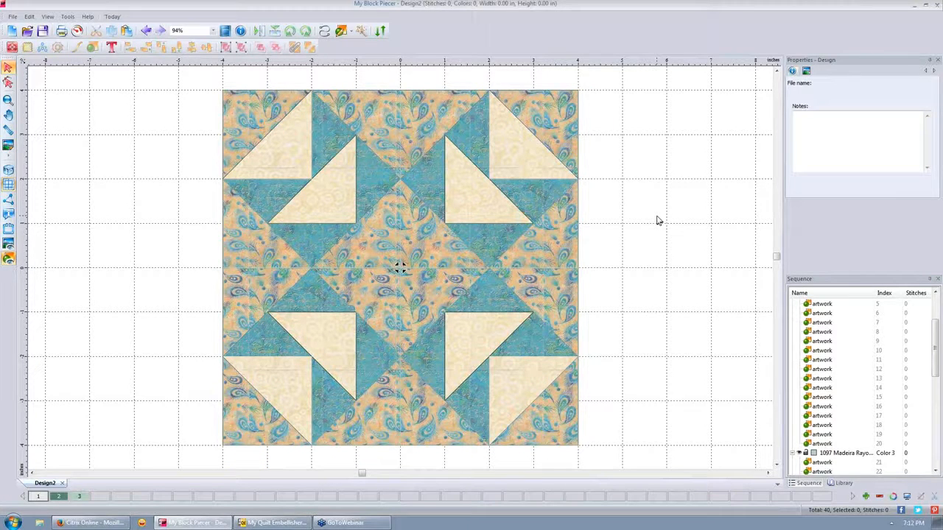
- Replace the fabric of all color 3 background pieces with the dotted fabric 2409edited2 from the Riviera Rhythm collection
click(847, 453)
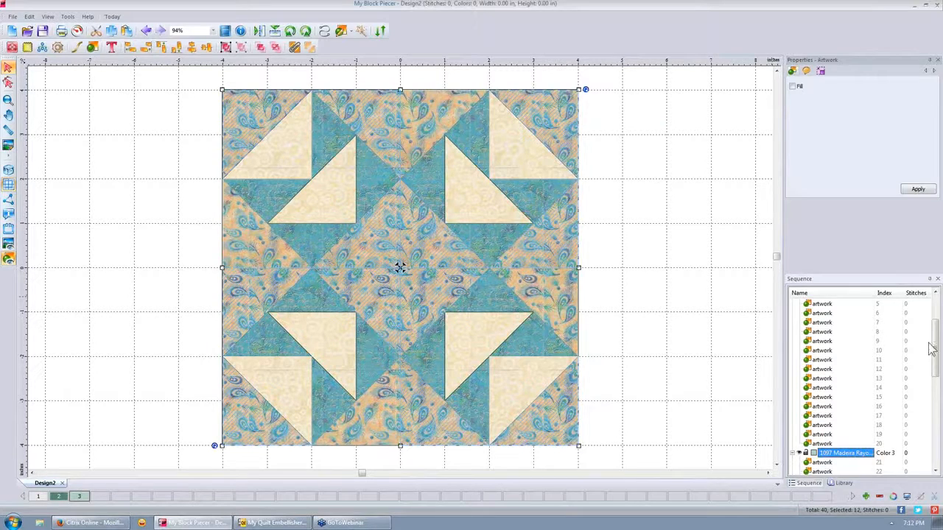
scroll(940, 343, down, 5)
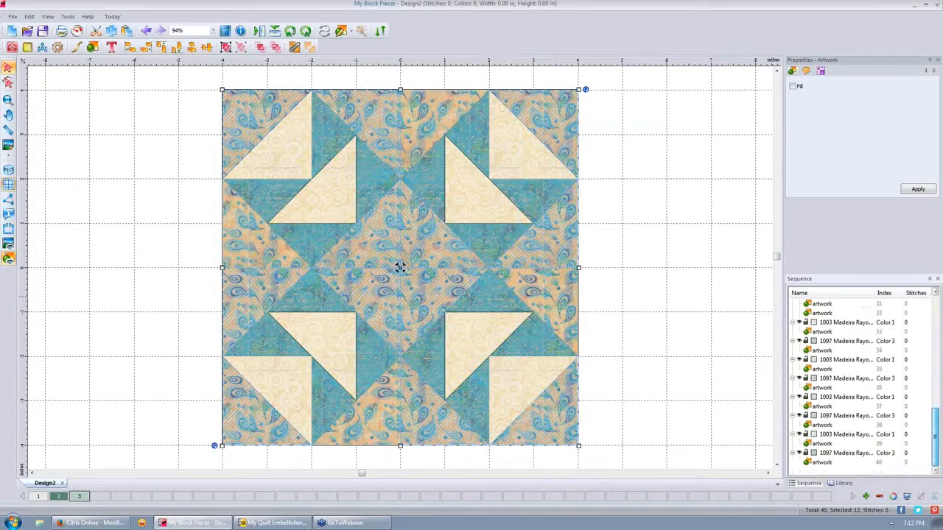
ctrl+click(831, 343)
ctrl+click(833, 380)
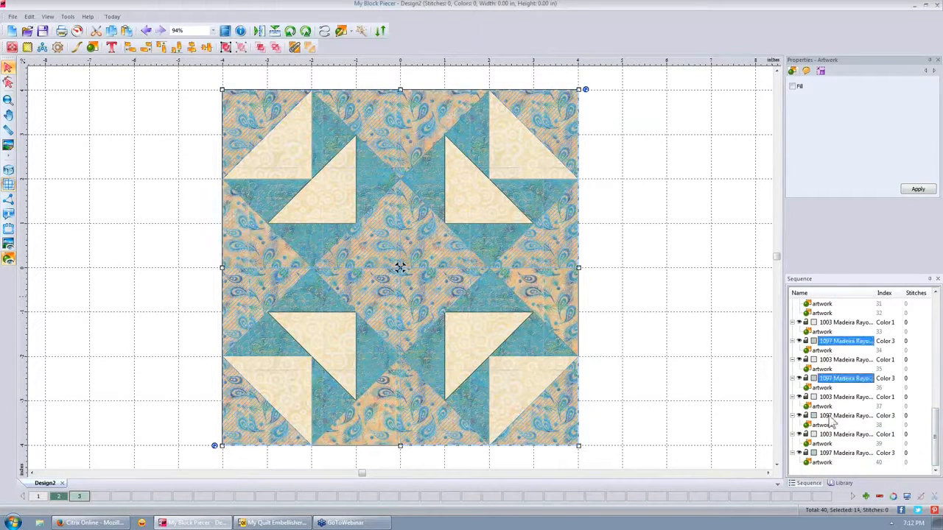
ctrl+click(833, 416)
ctrl+click(833, 453)
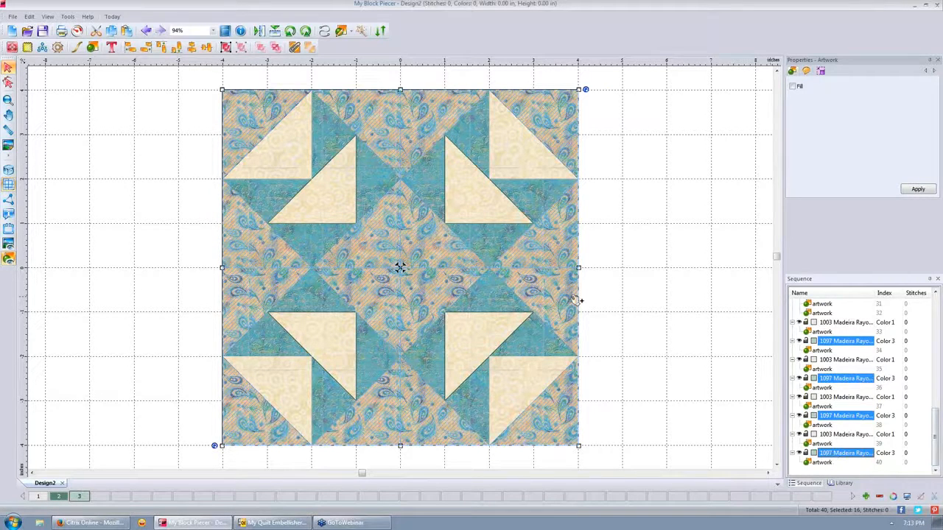
click(27, 48)
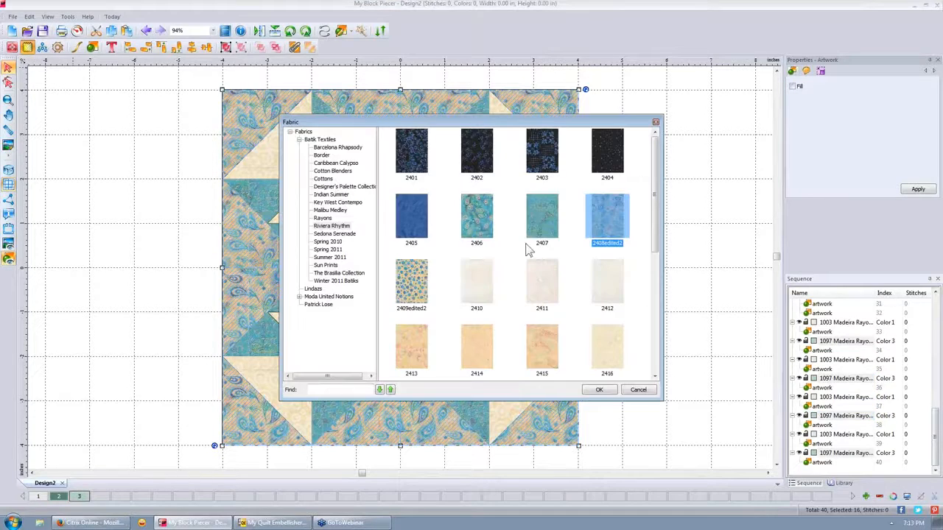
click(416, 283)
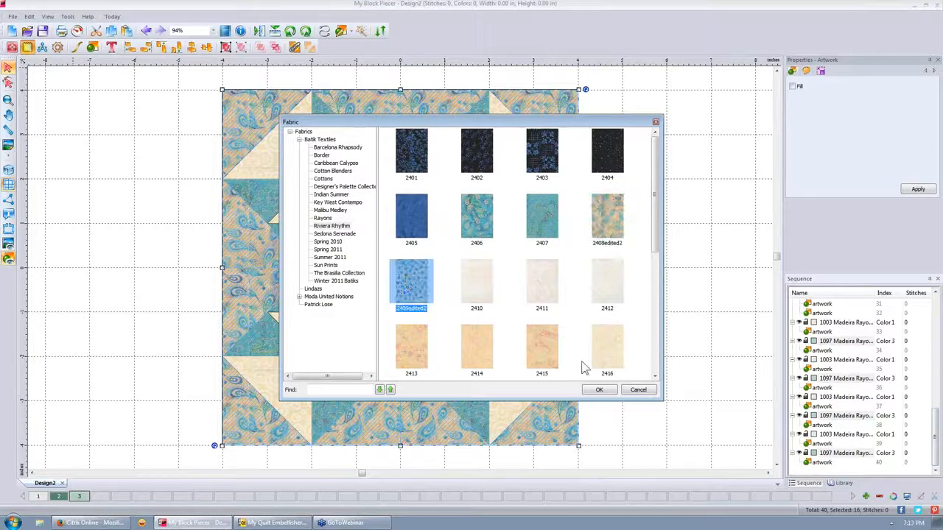
click(600, 390)
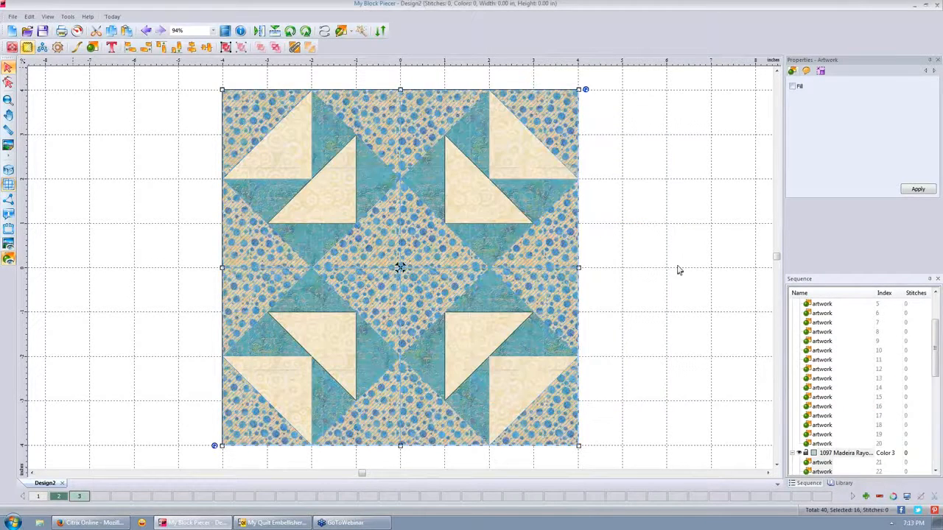
click(678, 270)
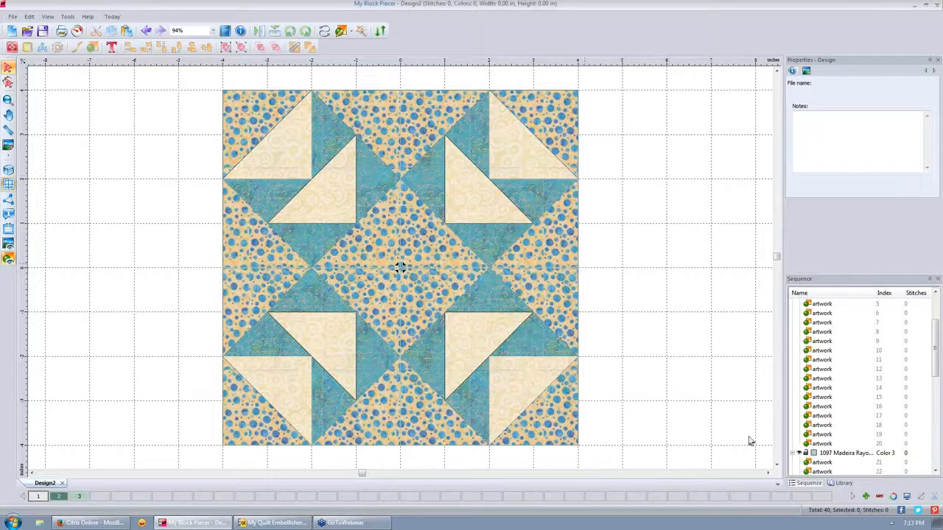
- Change the fabric of all color 2 triangles to 2406 from the Riviera Rhythm collection
drag(935, 365, 933, 293)
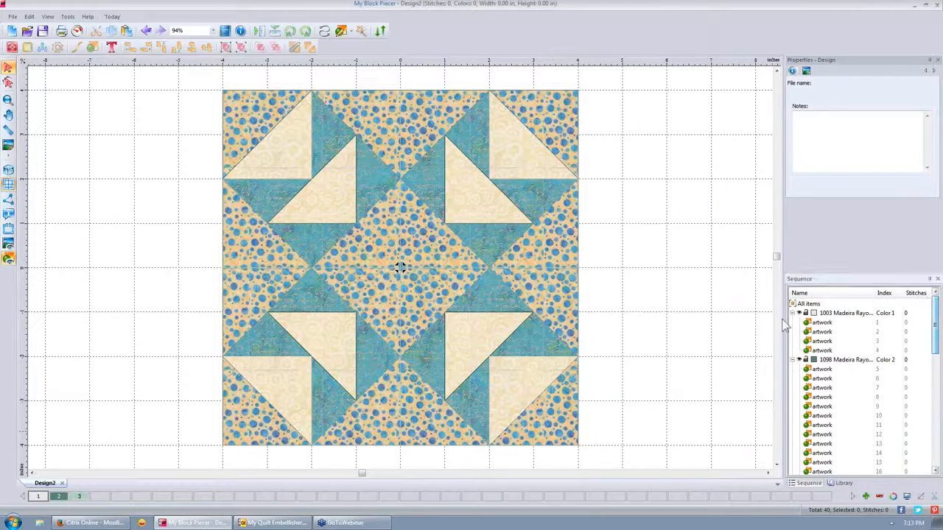
click(838, 361)
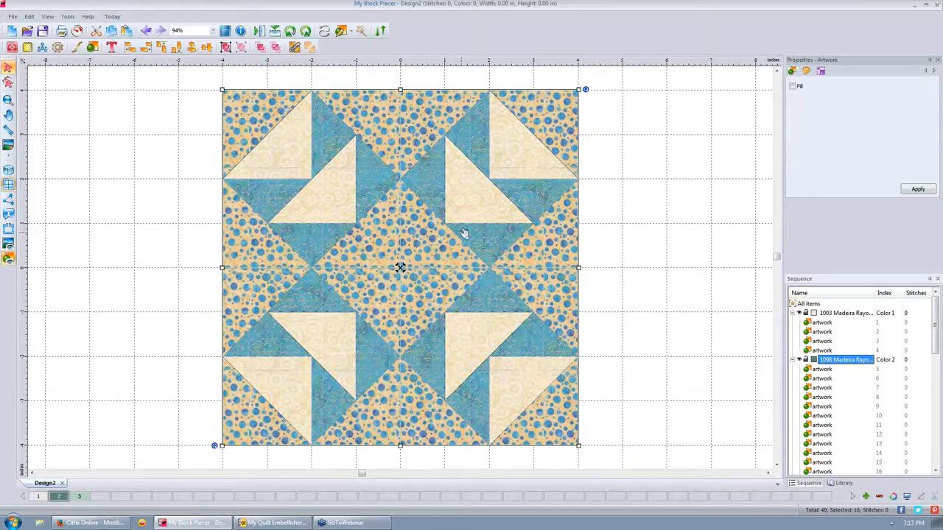
click(27, 48)
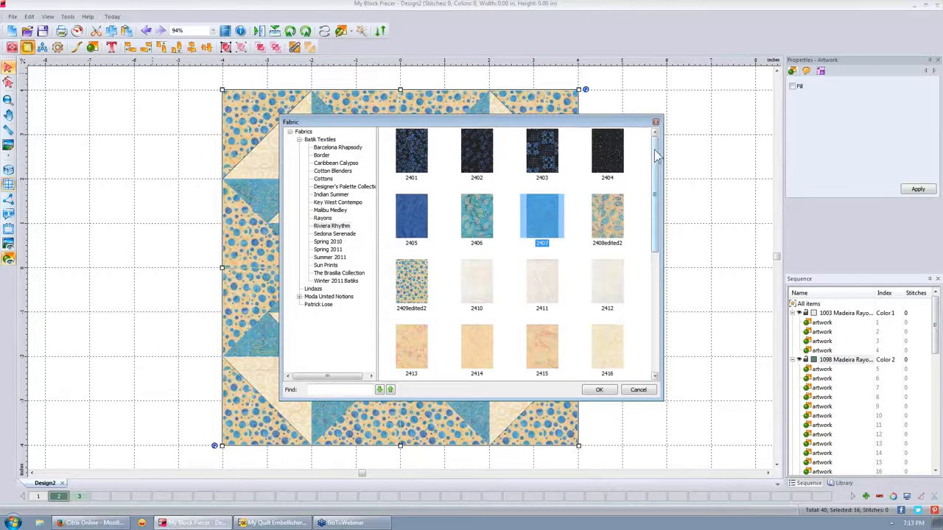
mouse_move(656, 155)
mouse_down()
mouse_move(652, 287)
mouse_move(653, 162)
mouse_up()
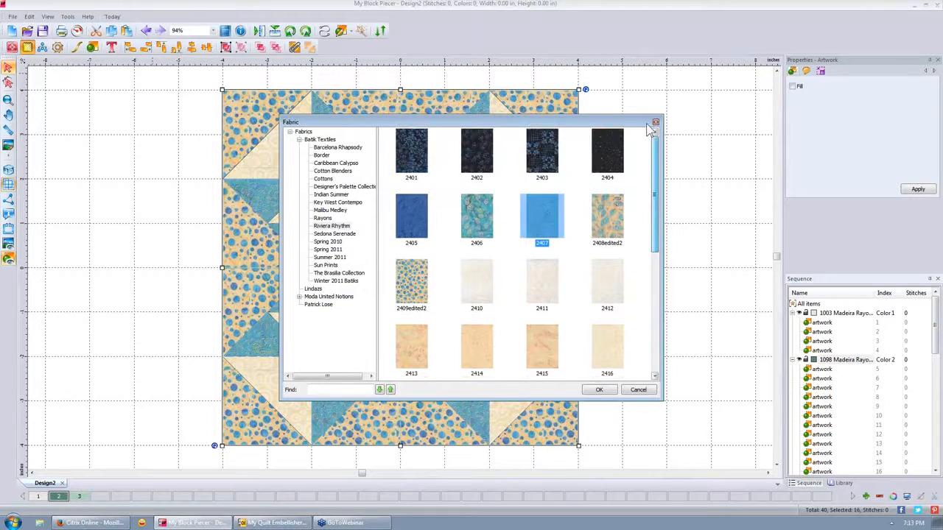
click(475, 235)
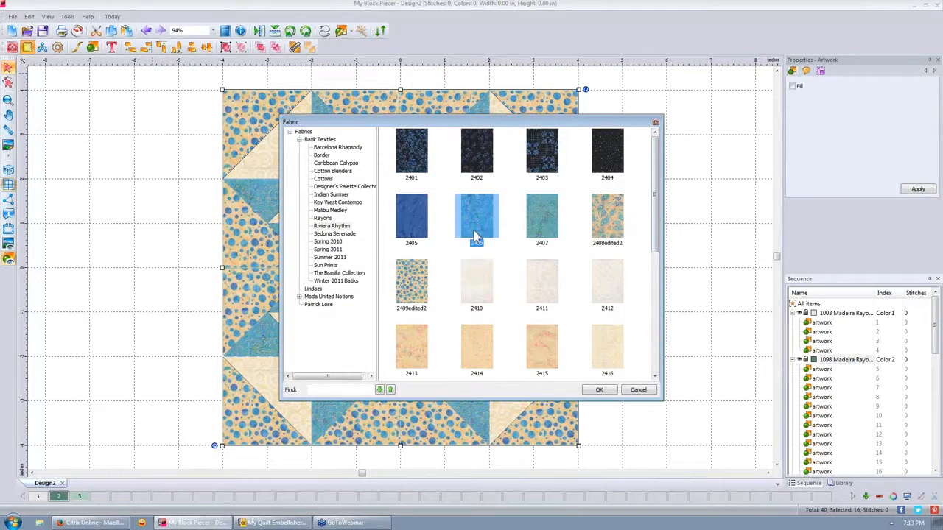
click(599, 391)
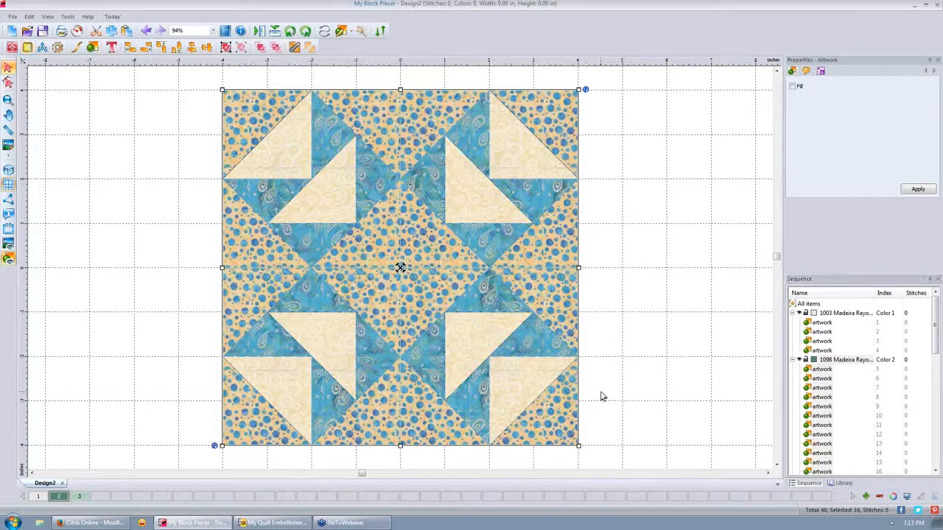
- Try the dark fabric 2423 from the Riviera Rhythm collection on all color 2 triangles
click(836, 359)
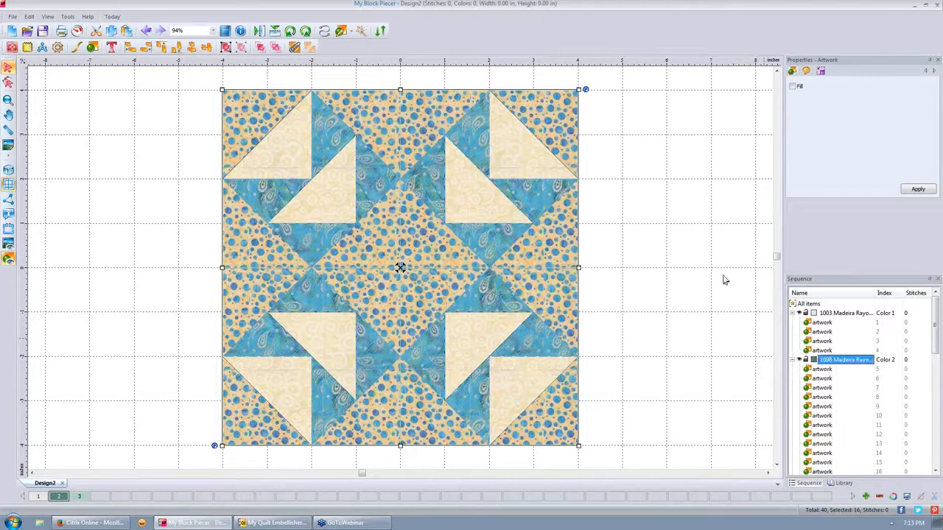
click(28, 47)
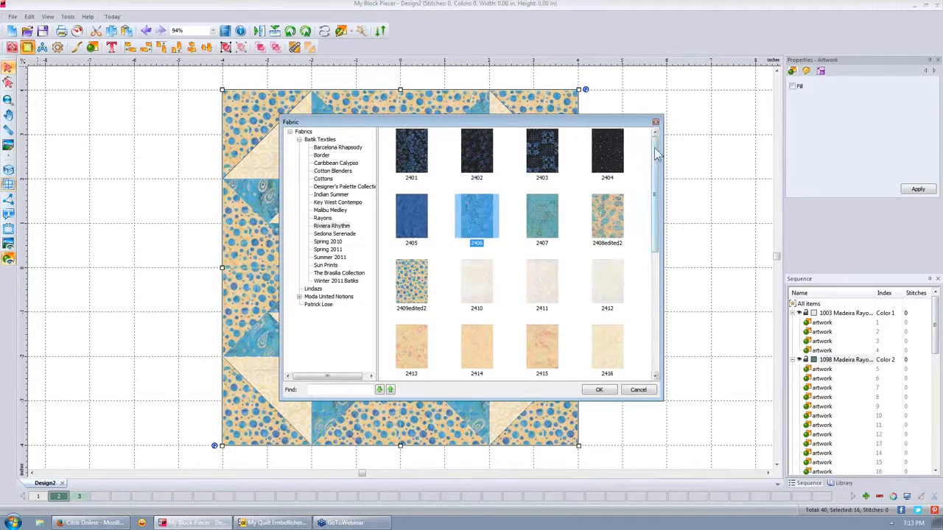
drag(658, 153, 660, 326)
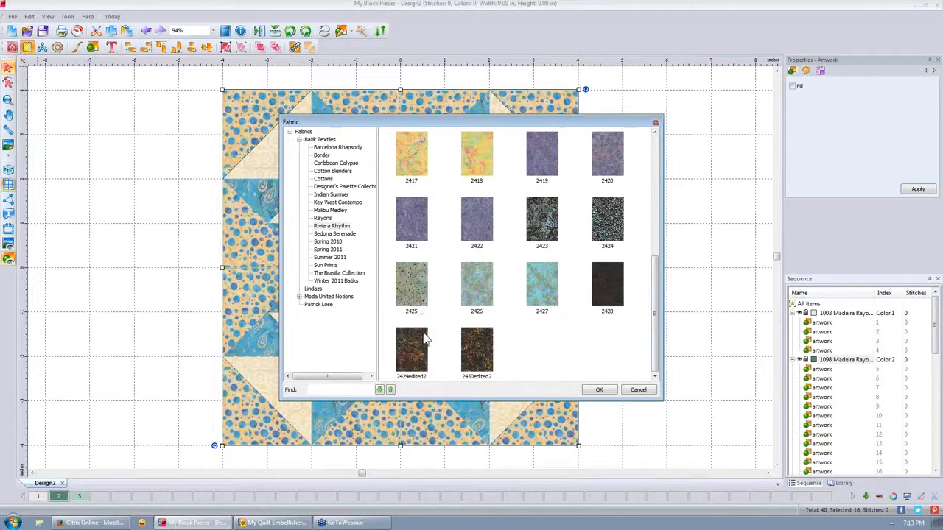
click(540, 219)
click(599, 390)
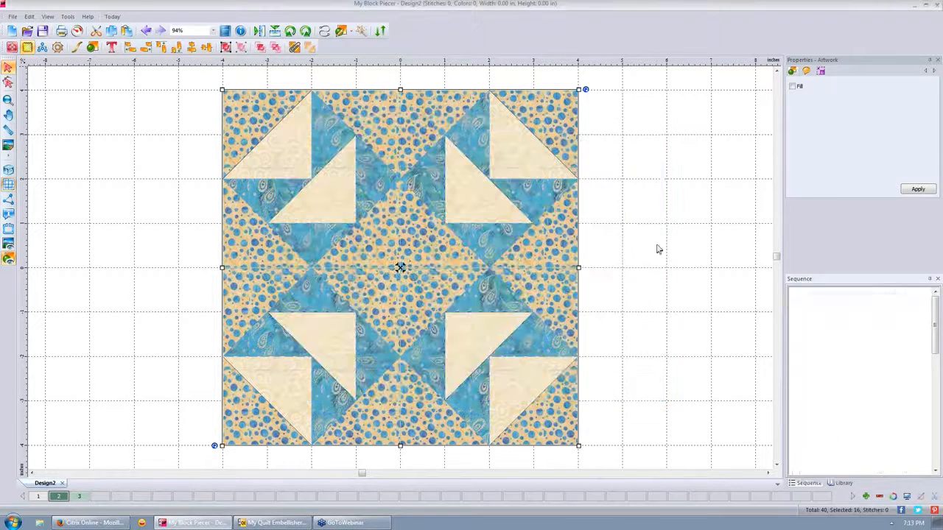
click(648, 185)
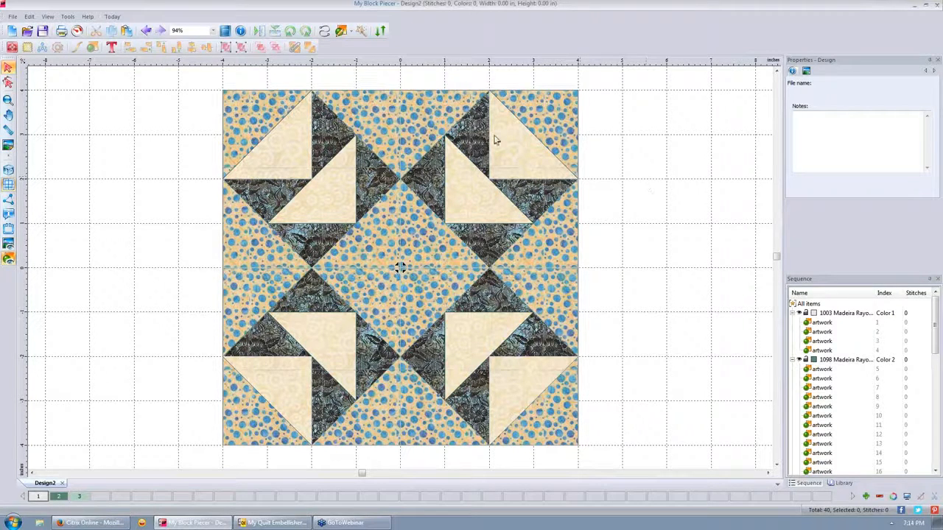
- Undo the last two fabric changes on the color 2 triangles and redo the 2406 fill
click(146, 31)
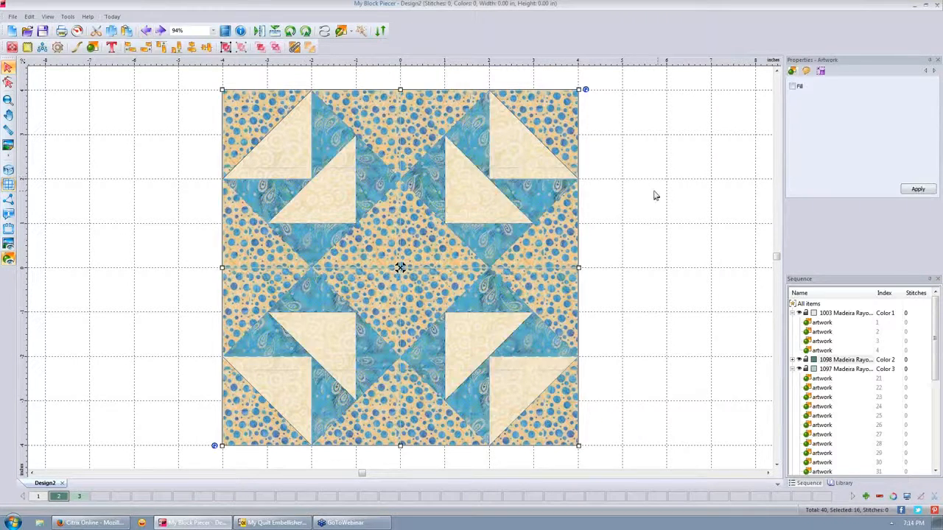
click(147, 31)
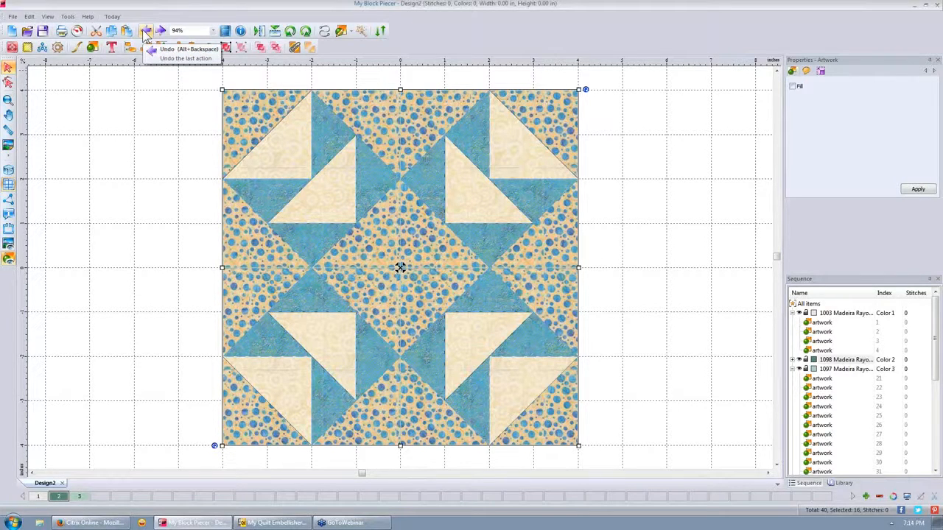
click(160, 31)
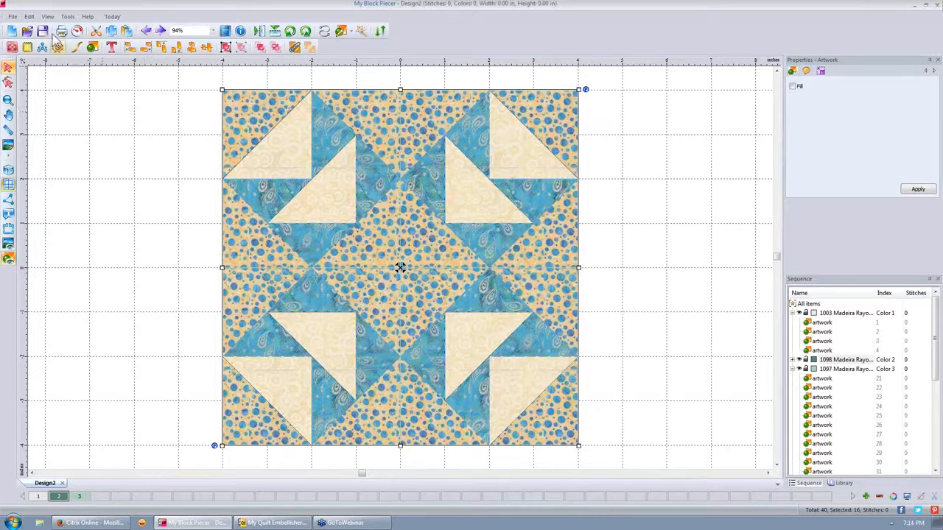
- Start a new design and insert the Starlight Geese block from Geese Blocks at size 8x8
click(11, 31)
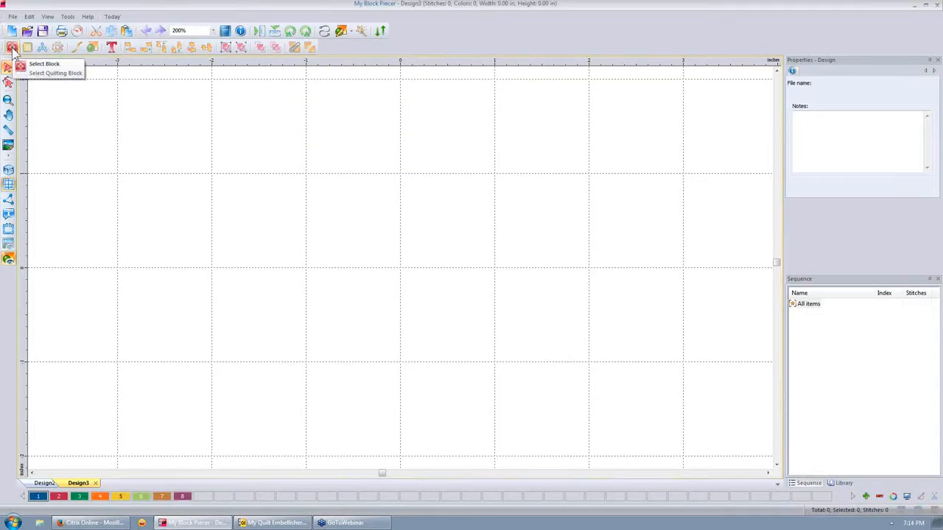
click(12, 47)
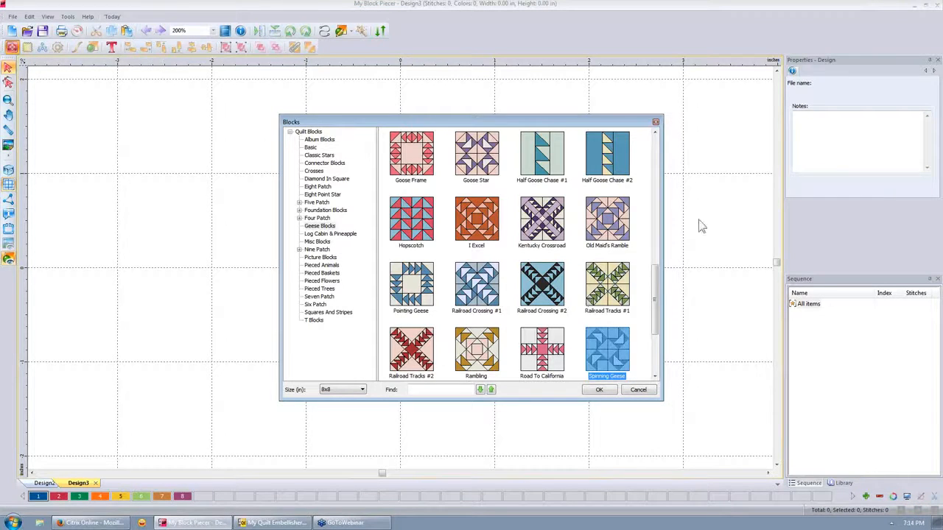
drag(661, 284, 660, 343)
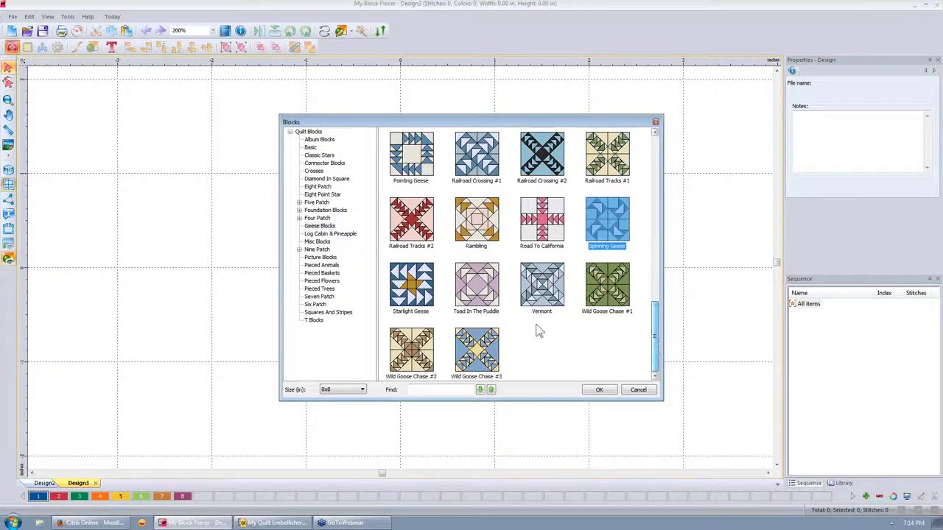
click(407, 286)
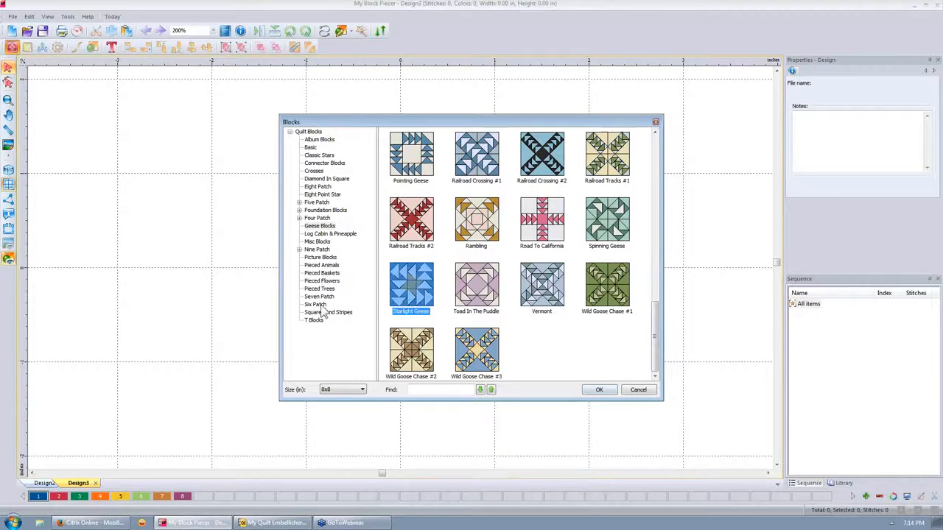
click(613, 393)
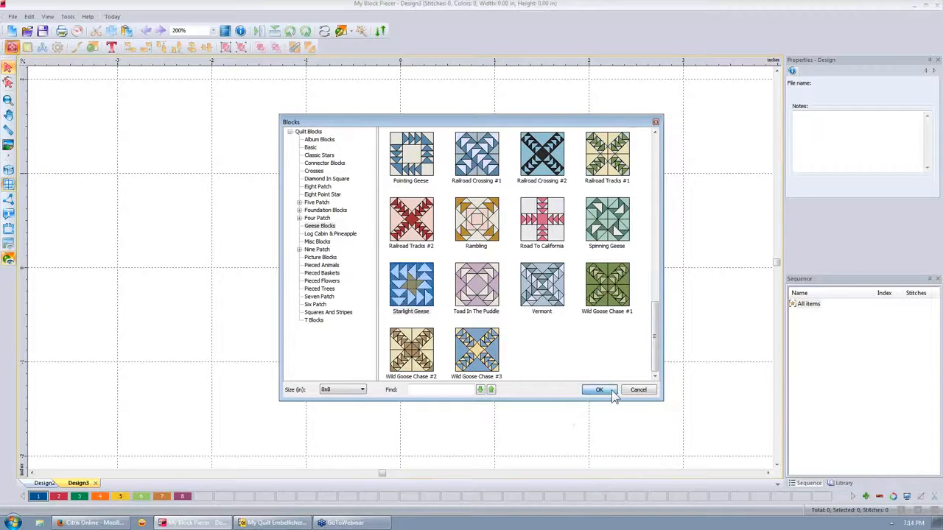
click(675, 179)
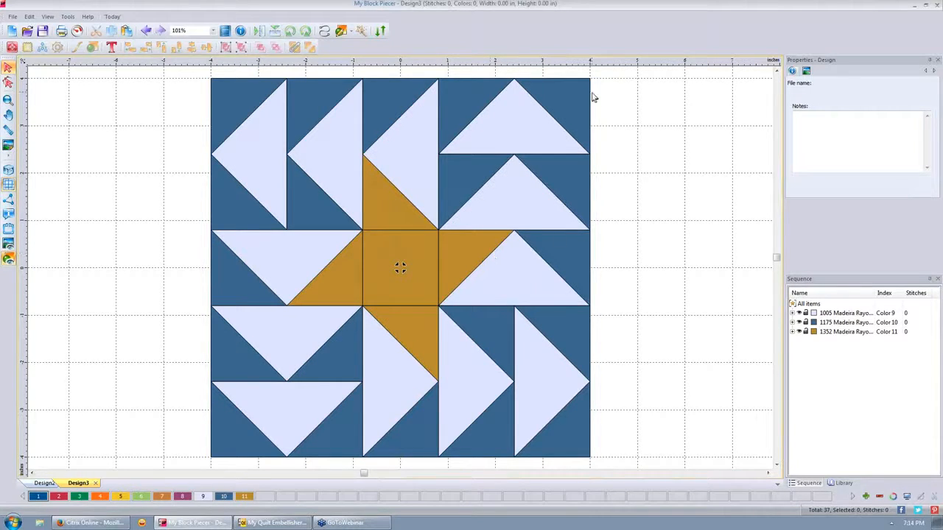
click(569, 102)
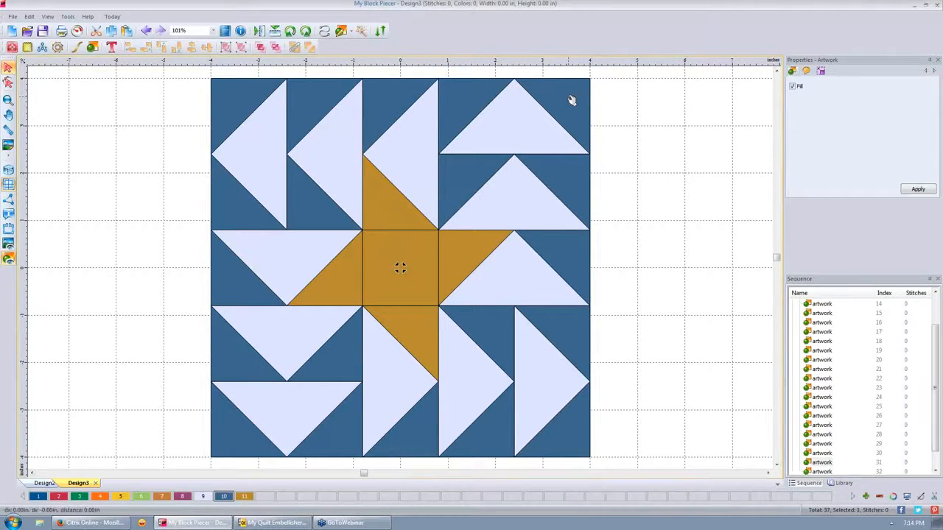
ctrl+click(568, 434)
ctrl+click(235, 440)
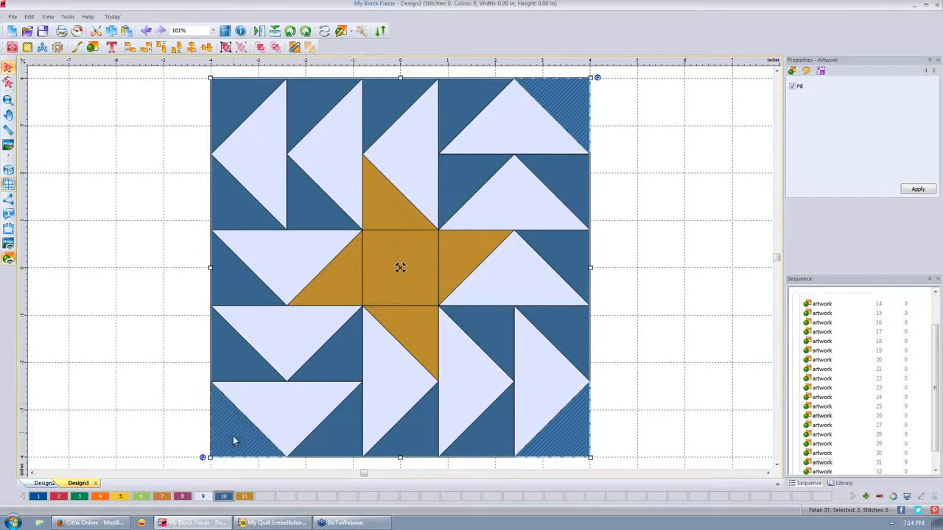
ctrl+click(233, 101)
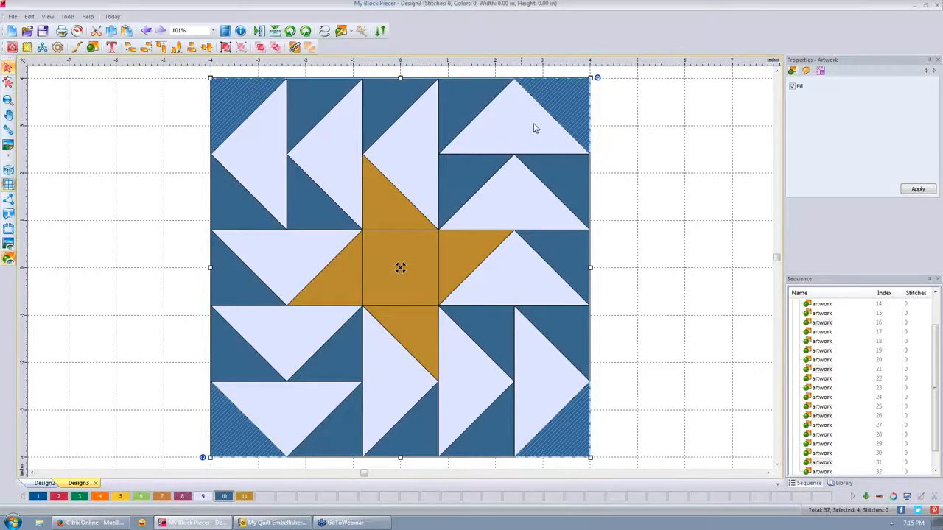
click(654, 140)
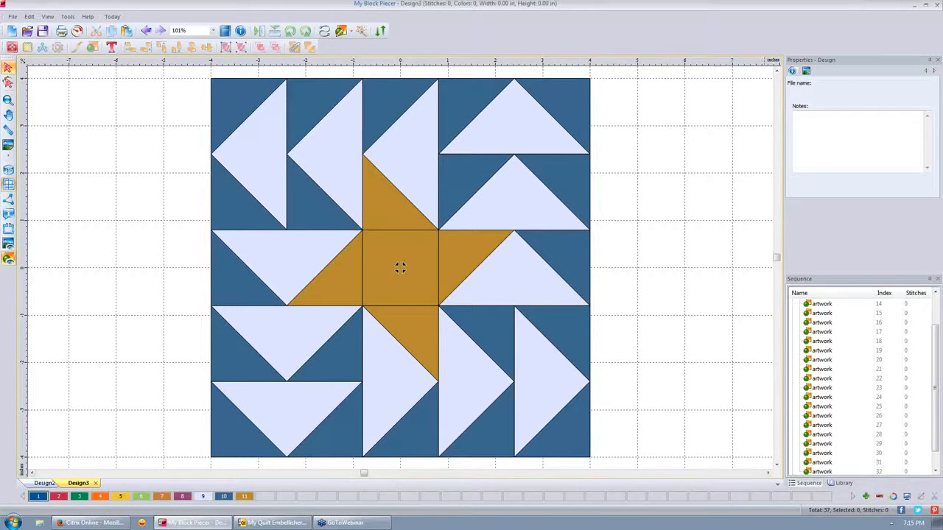
- Remove the unused colors from the design's color palette
click(880, 498)
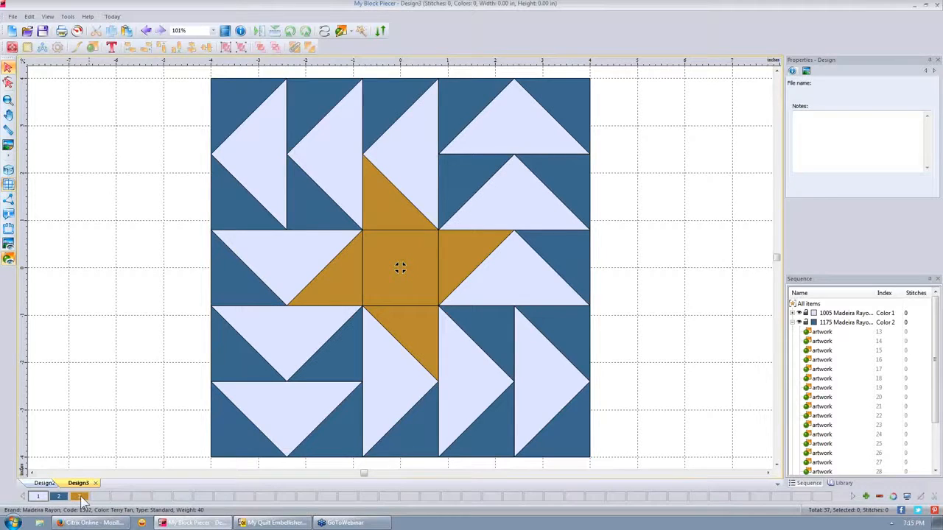
- Fill the four corner triangles and the five center star pieces with fabric 2029-022 from the Patrick Lose collection
click(233, 101)
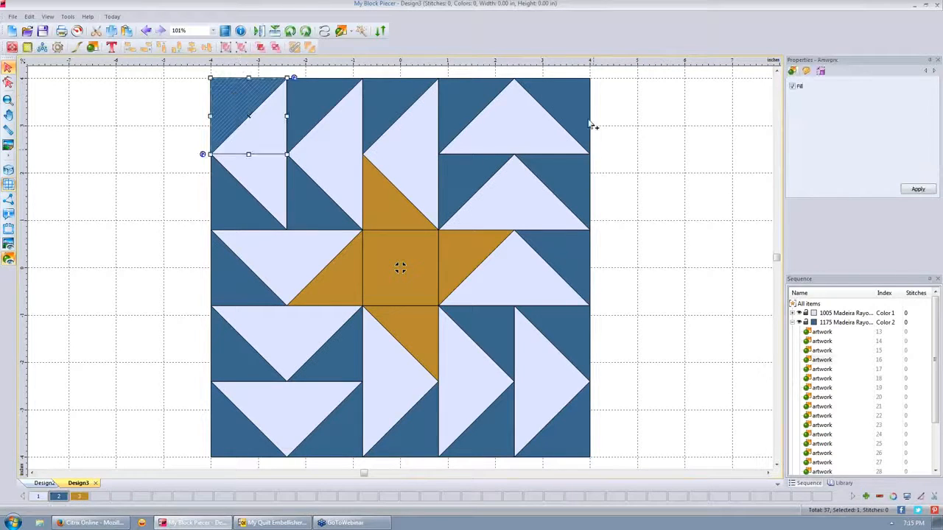
shift+click(576, 94)
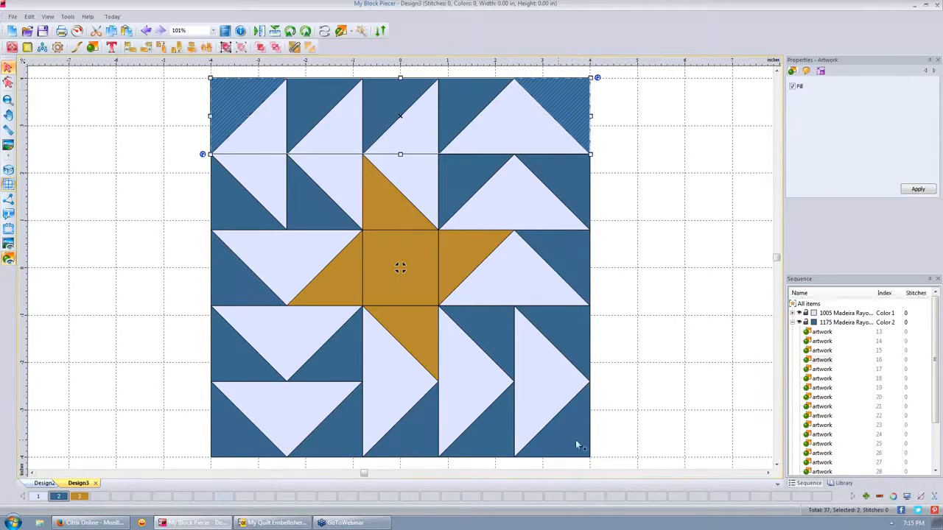
shift+click(550, 430)
shift+click(223, 450)
shift+click(345, 277)
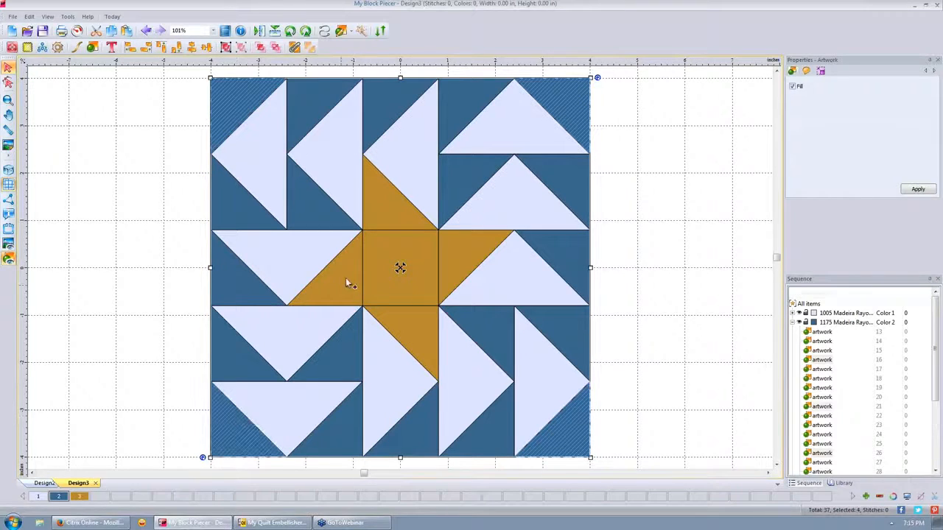
shift+click(383, 189)
shift+click(399, 264)
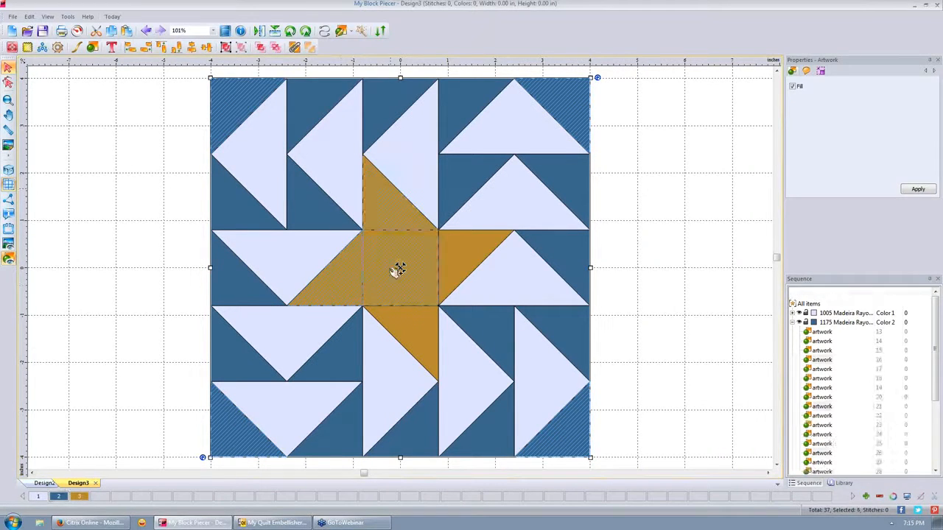
shift+click(456, 264)
shift+click(417, 325)
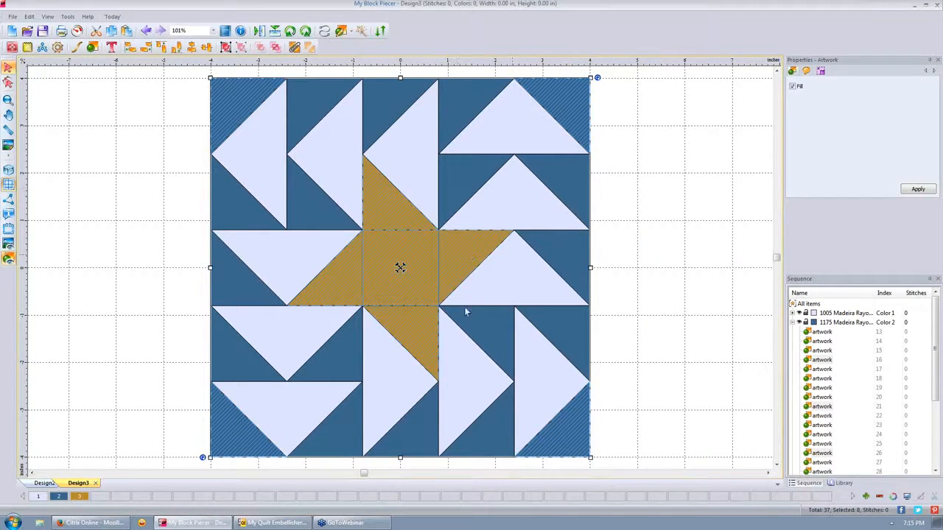
click(28, 47)
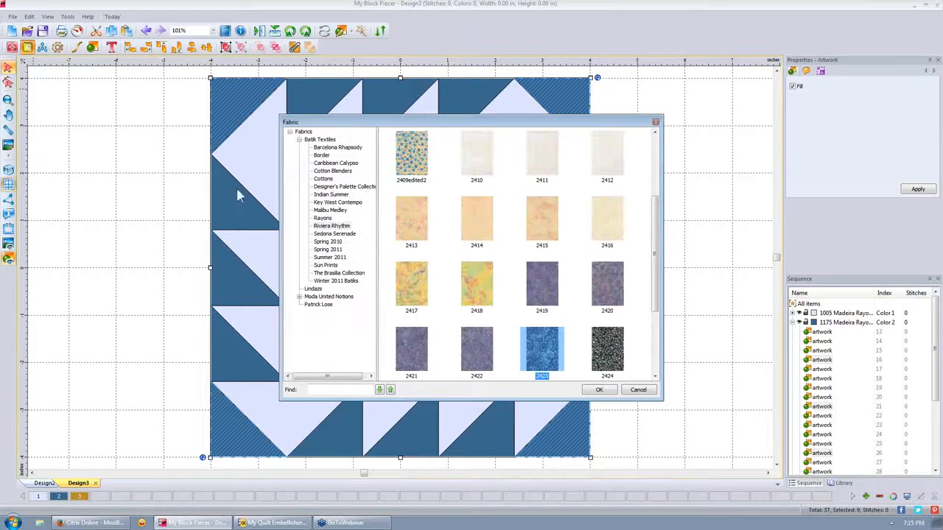
click(319, 305)
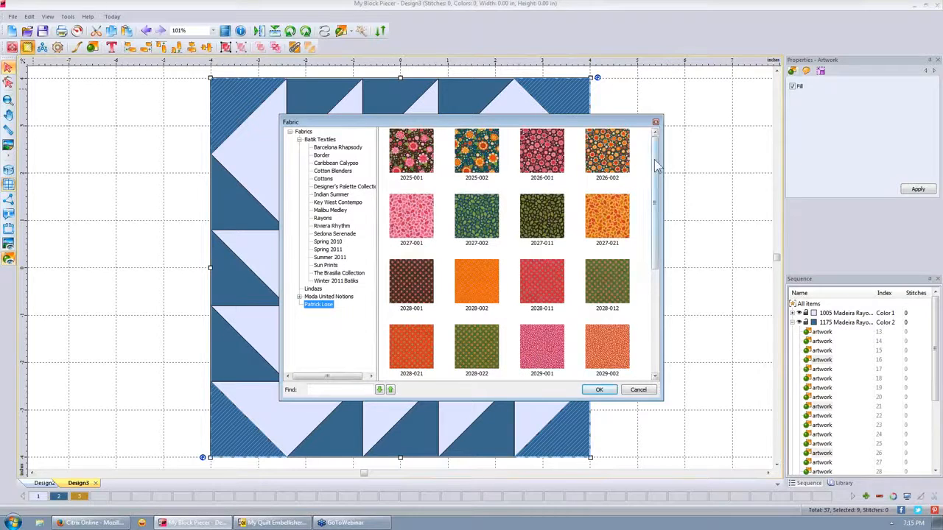
drag(658, 171, 665, 244)
click(606, 273)
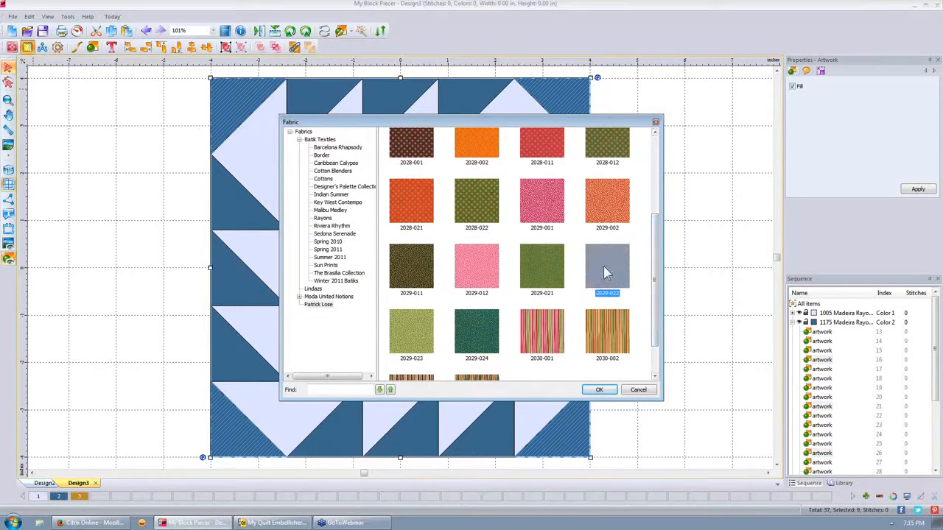
click(608, 389)
click(712, 193)
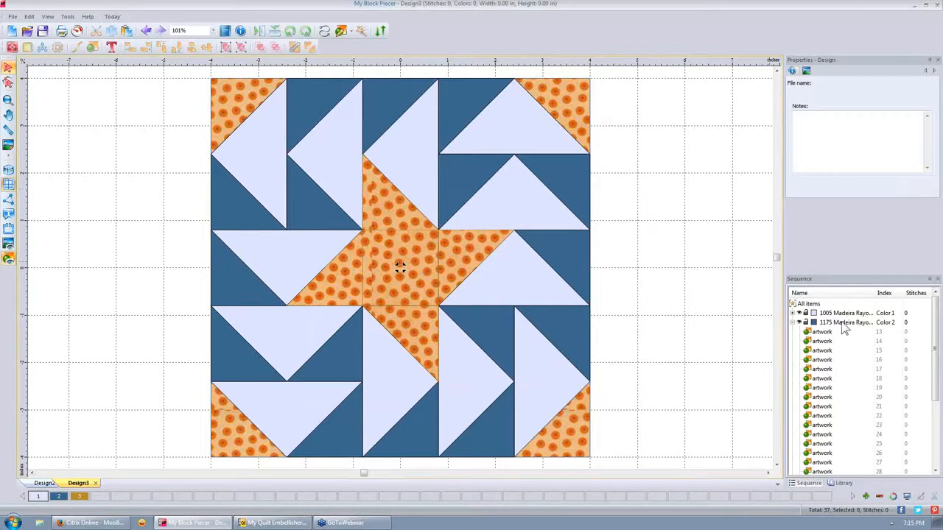
- Fill all color 2 pieces with fabric 2029-024 from the Patrick Lose collection
click(845, 325)
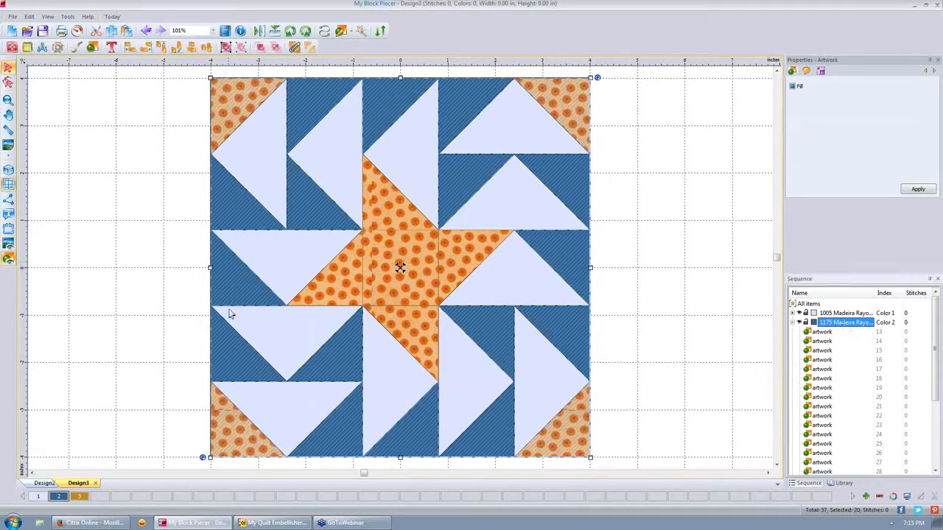
click(27, 47)
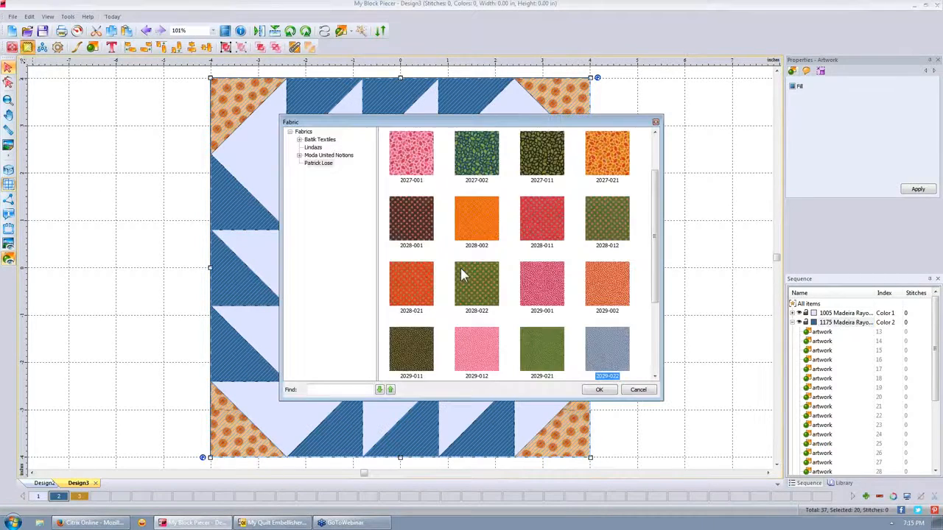
drag(657, 233, 662, 309)
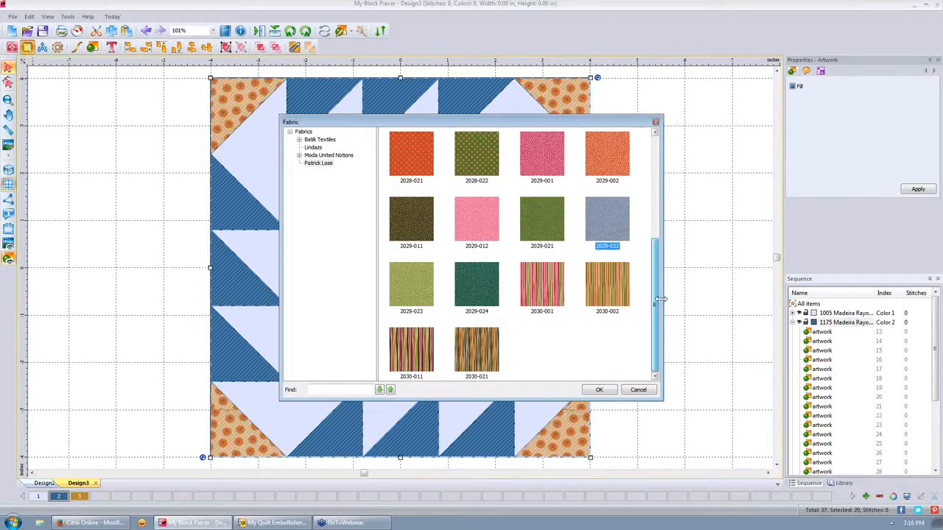
click(473, 283)
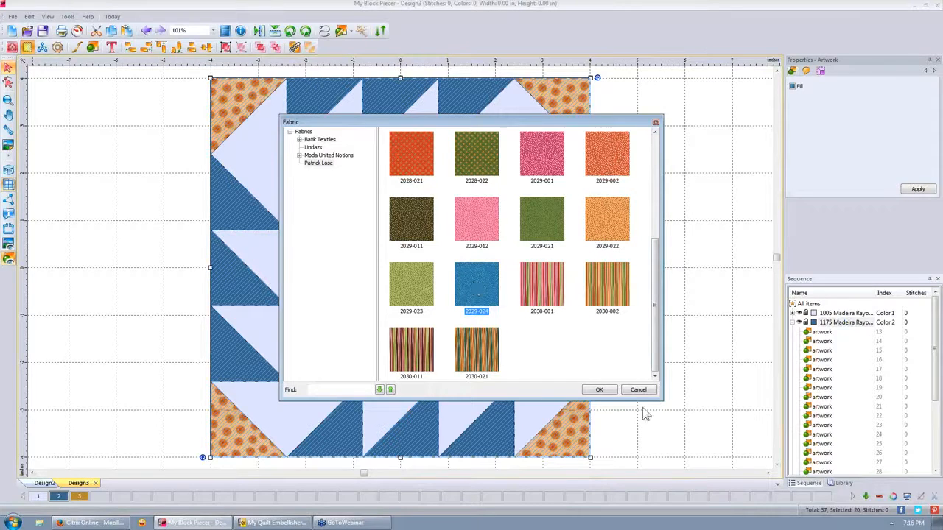
click(600, 390)
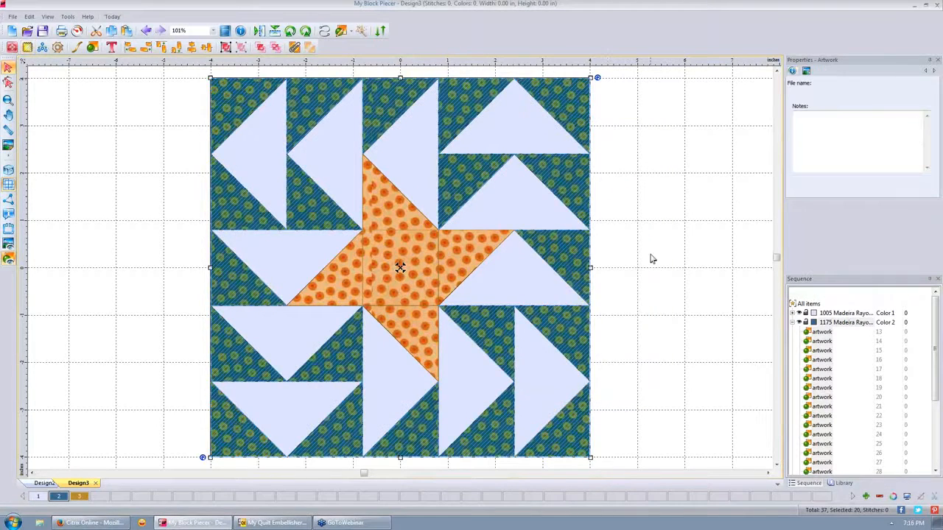
click(651, 259)
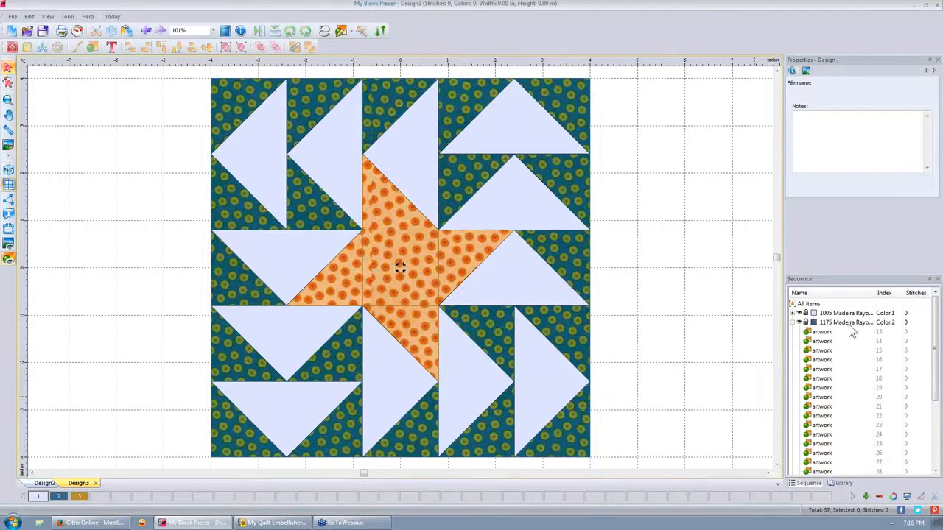
- Assign the four corner triangles to color 3 and fill them with Patrick Lose fabric 2029-022
click(564, 109)
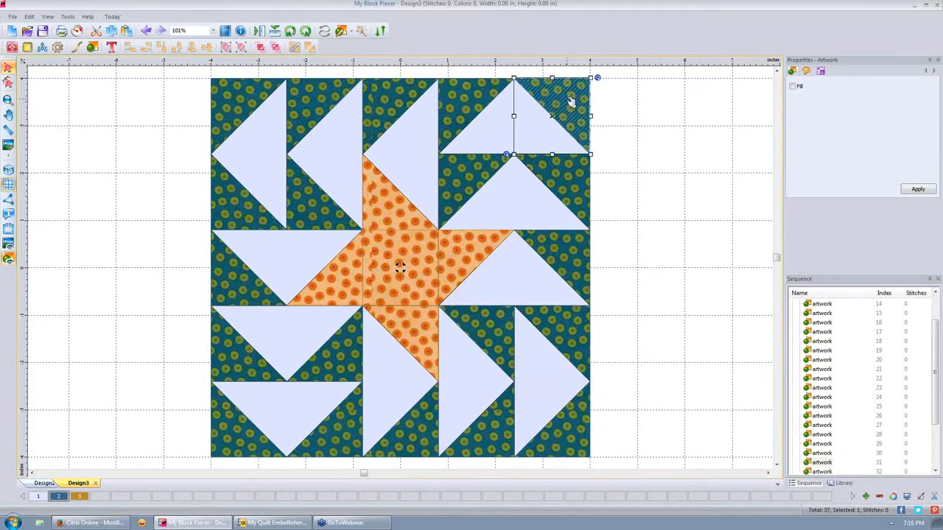
ctrl+click(229, 100)
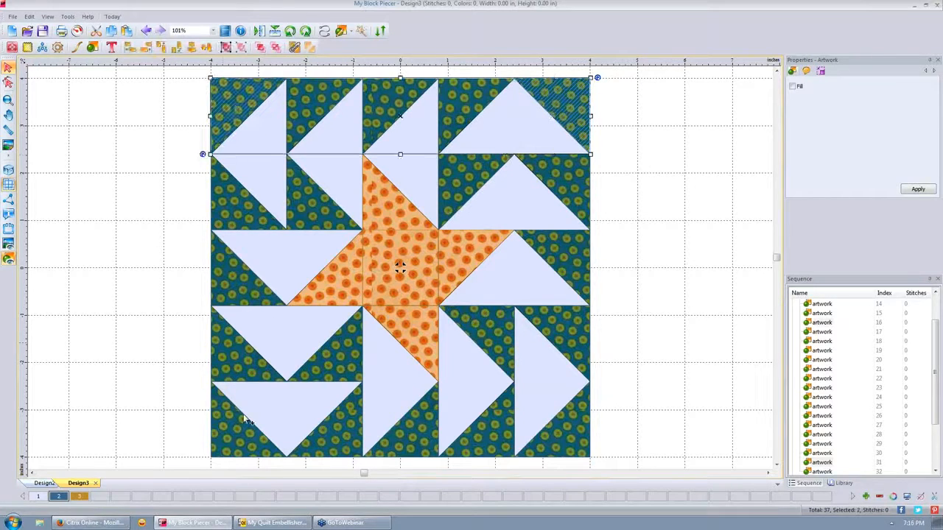
ctrl+click(225, 436)
ctrl+click(579, 437)
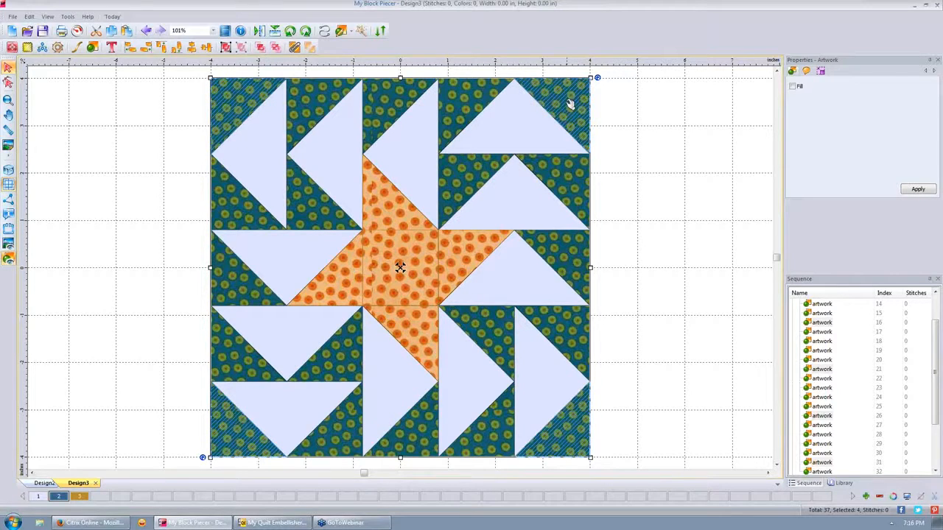
click(81, 498)
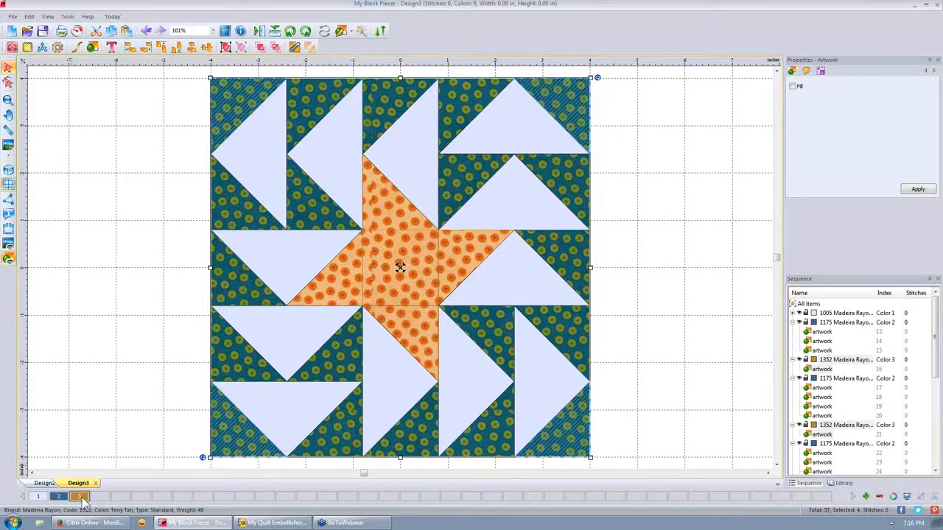
click(27, 47)
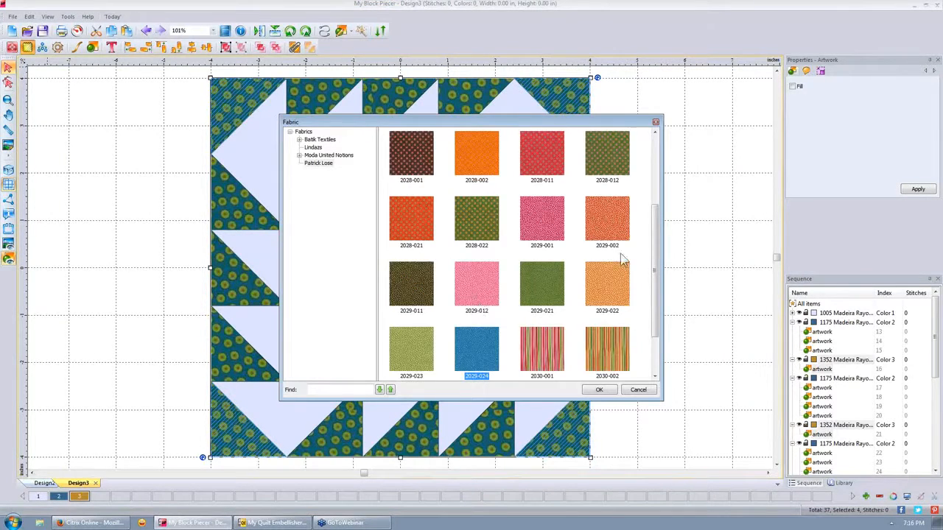
click(611, 288)
click(598, 389)
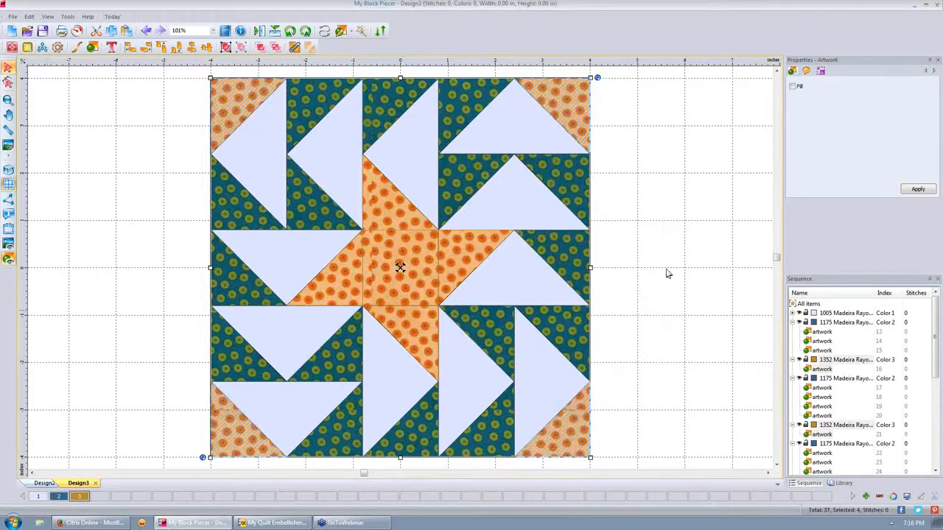
click(665, 272)
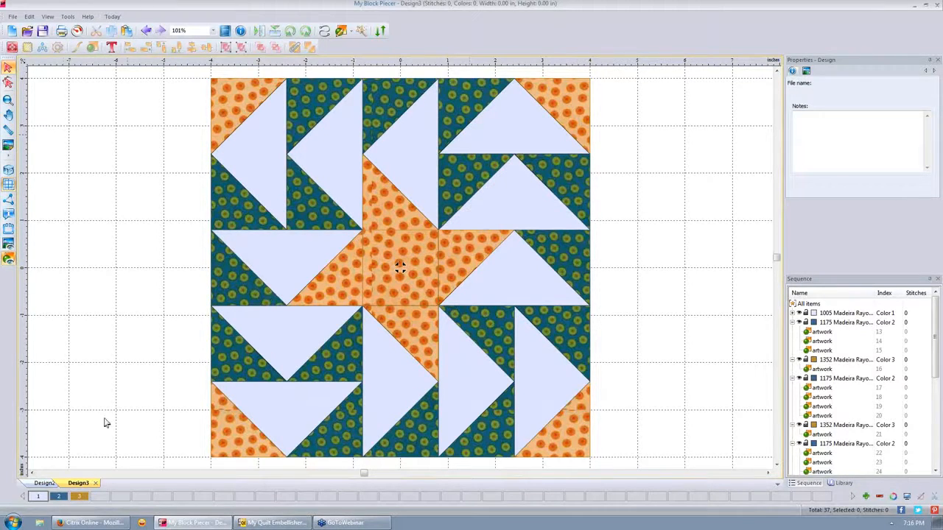
- Look through the Madeira Rayon thread chart for color 1 and close it
double_click(41, 499)
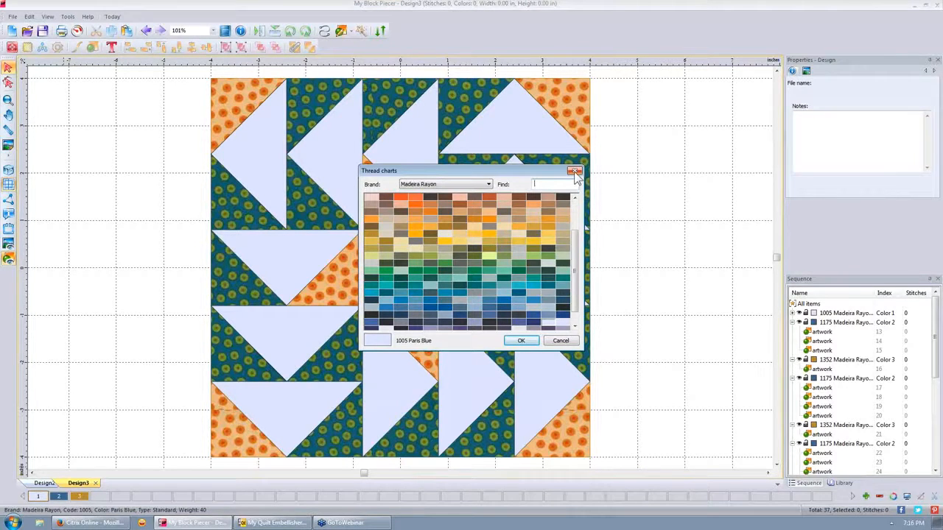
click(520, 343)
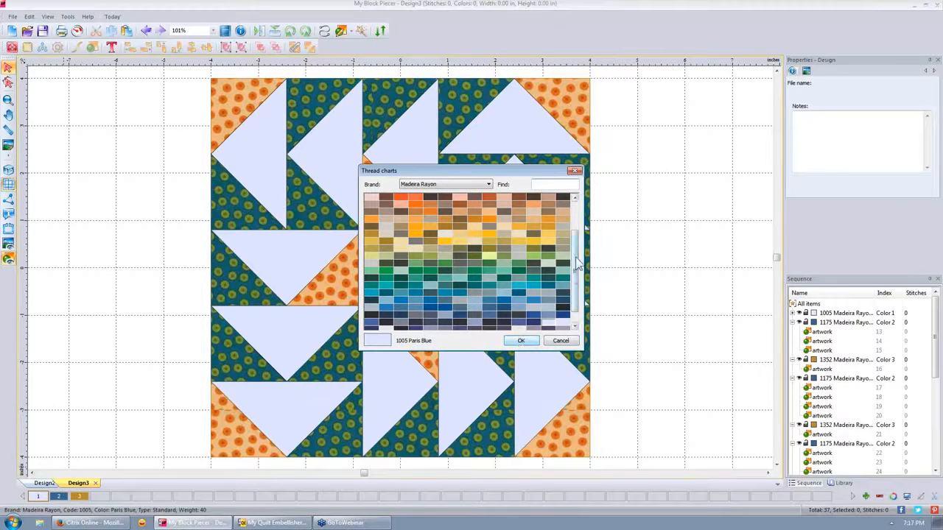
drag(574, 254, 584, 191)
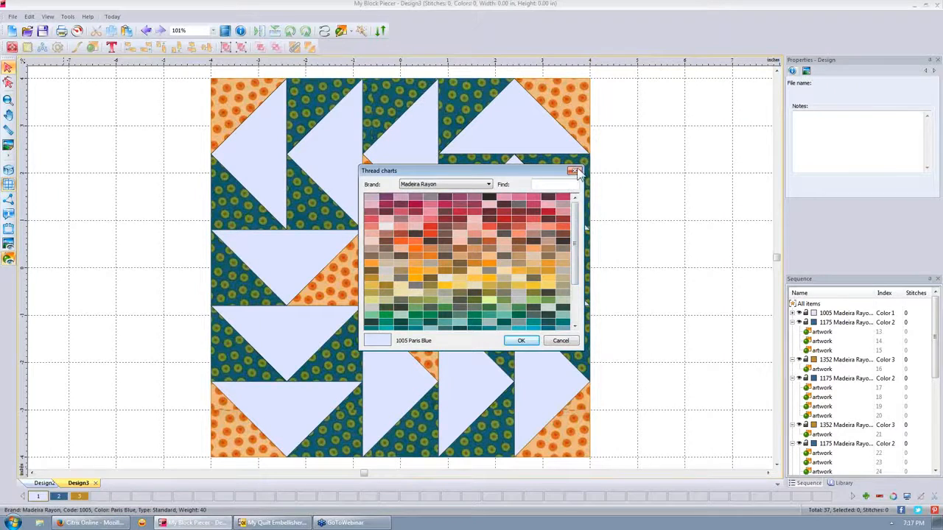
click(575, 171)
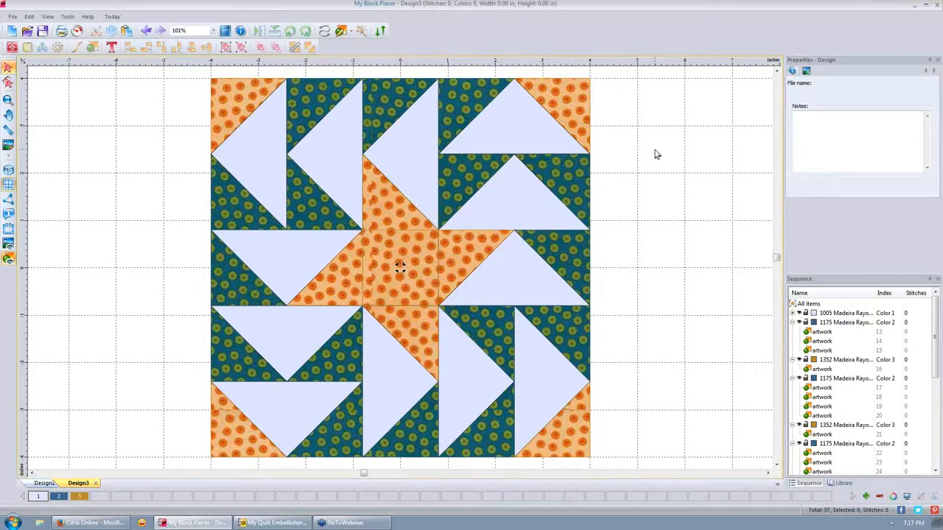
- Select all twelve large light goose triangles around the center star of the block together
click(515, 116)
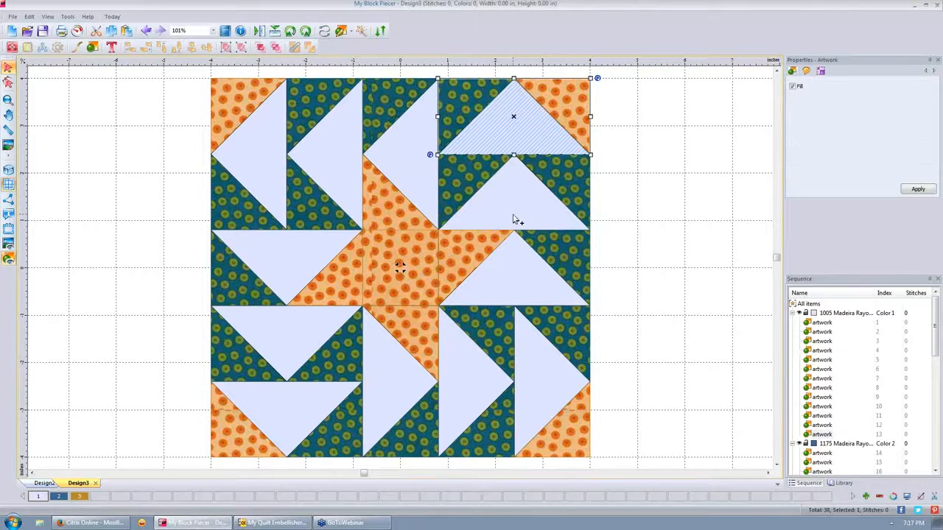
ctrl+click(514, 215)
ctrl+click(526, 273)
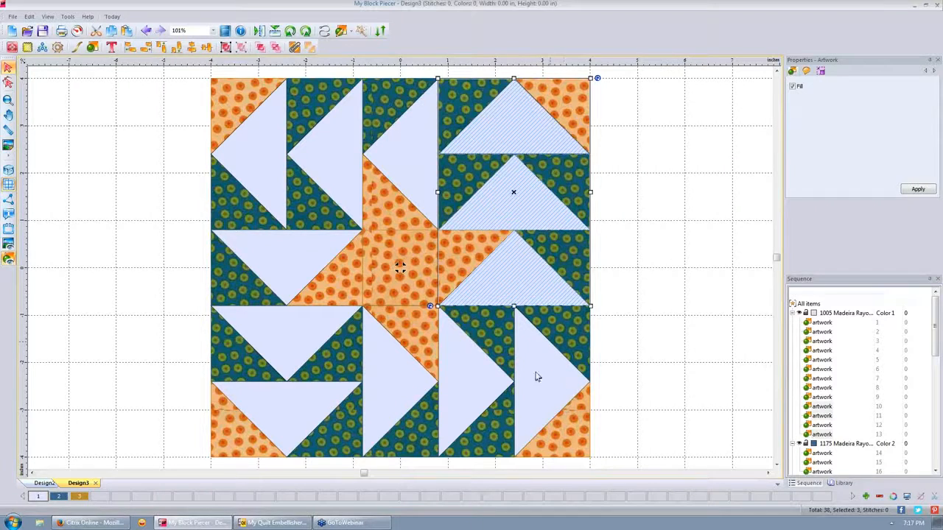
ctrl+click(536, 376)
ctrl+click(478, 375)
ctrl+click(386, 366)
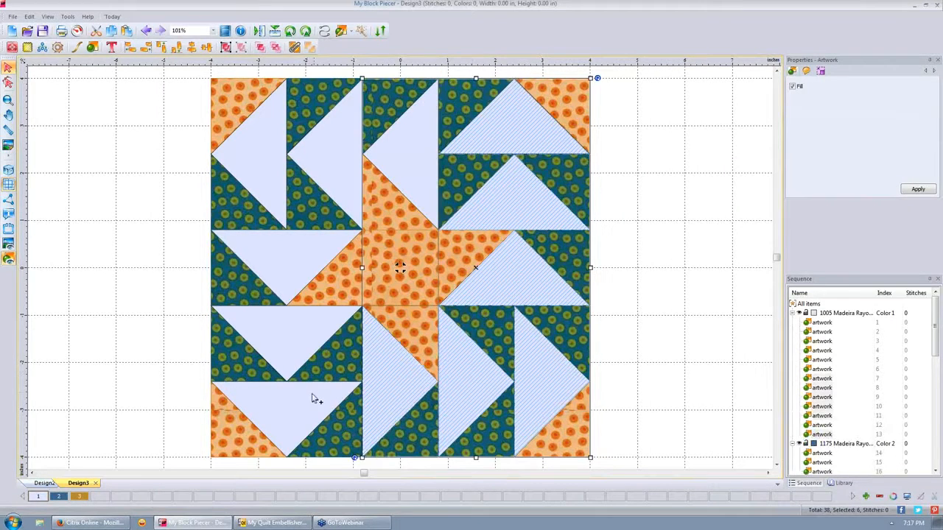
ctrl+click(312, 398)
ctrl+click(298, 331)
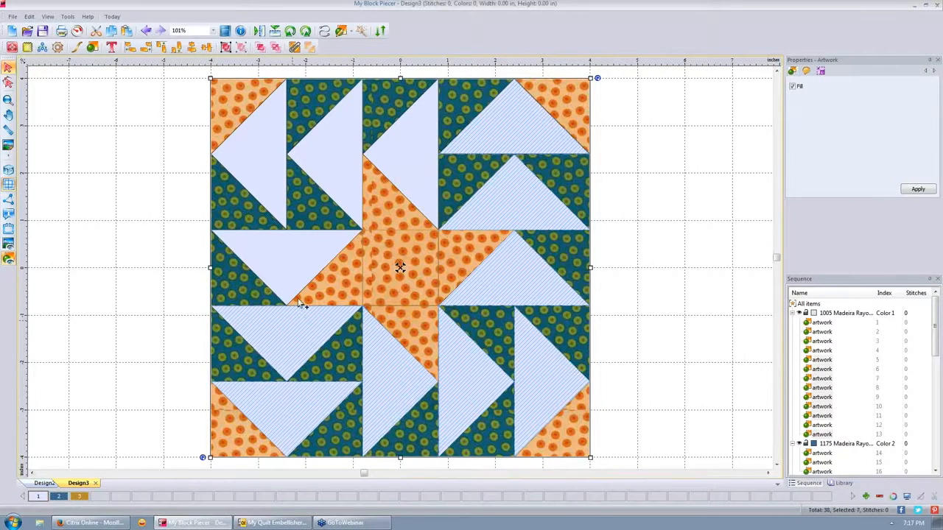
ctrl+click(291, 263)
ctrl+click(258, 147)
ctrl+click(332, 176)
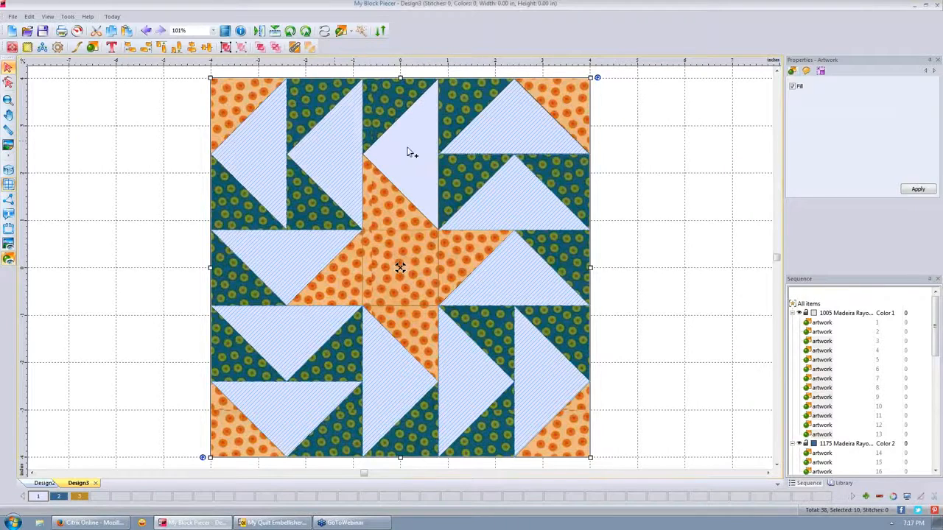
ctrl+click(421, 152)
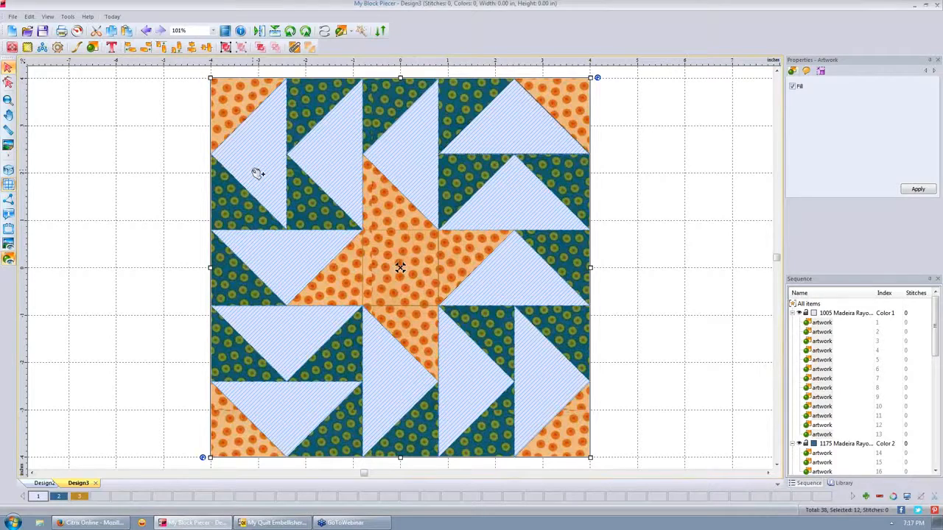
- Nudge the selected goose triangles slightly sideways and return them to their original position
key(Right)
key(Right)
key(Right)
key(Right)
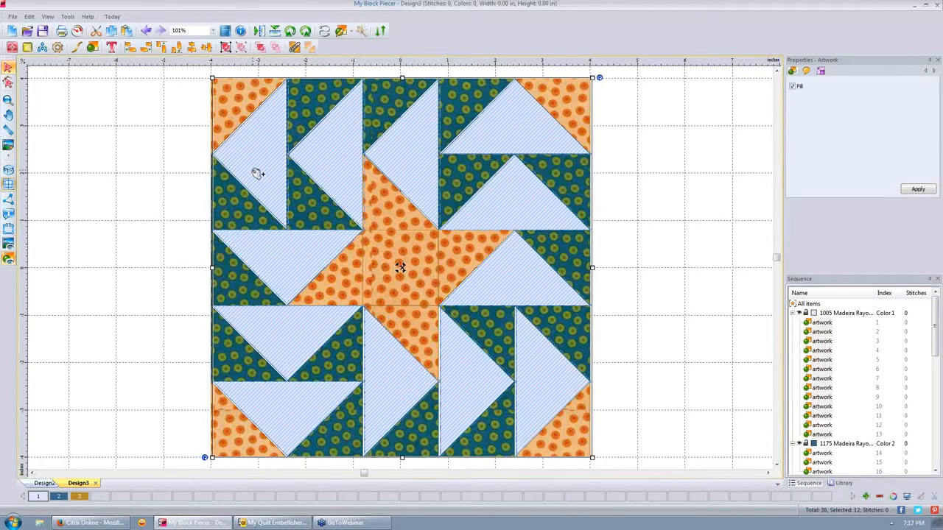
key(Left)
key(Left)
key(Left)
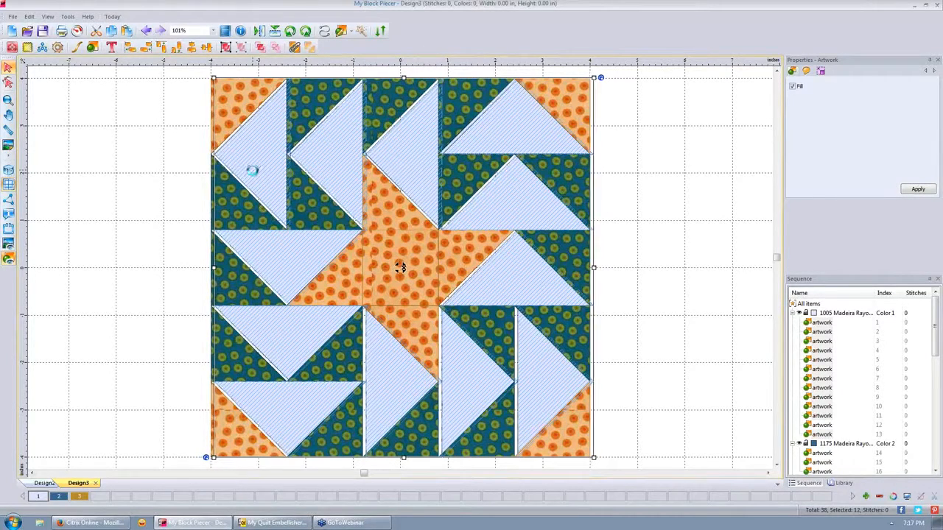
key(Left)
key(Left)
key(Left)
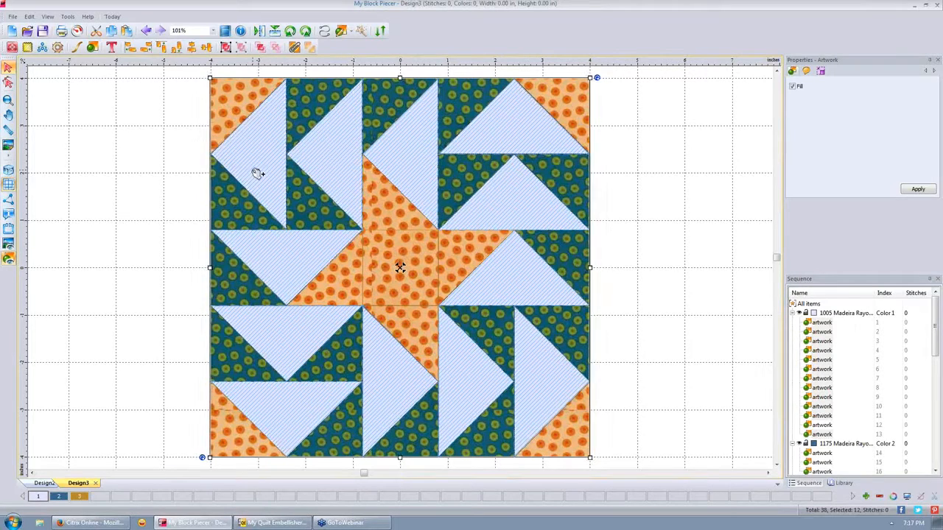
key(Right)
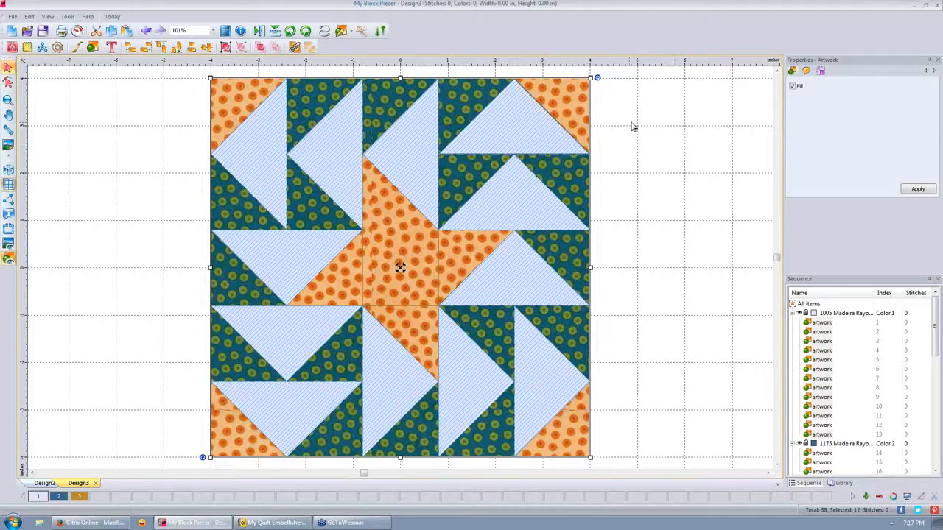
- Fill the selected goose triangles with fabric 2030-021 from the Patrick Lose collection
click(28, 47)
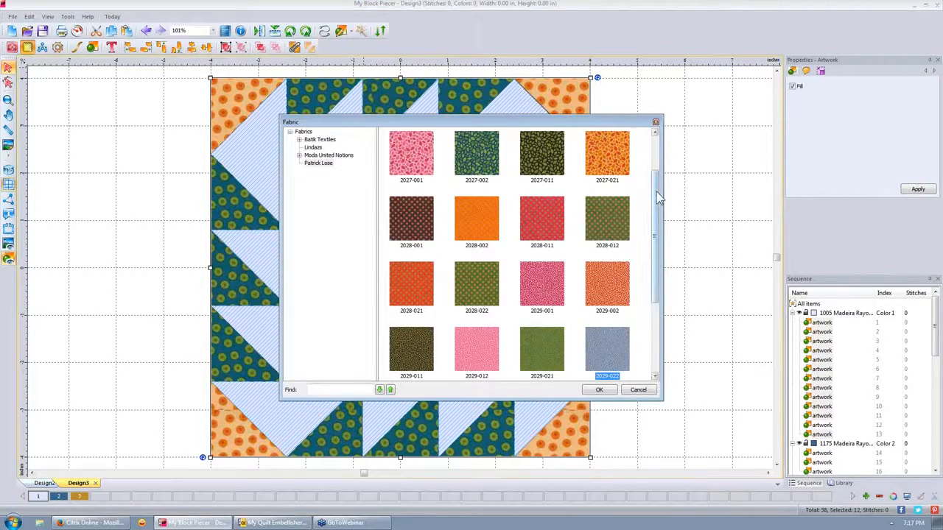
drag(659, 197, 661, 263)
click(486, 351)
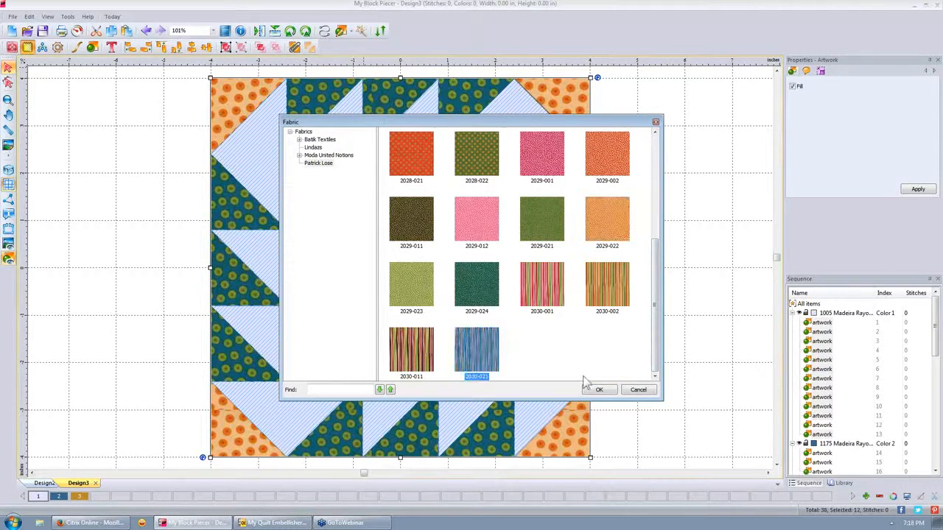
click(599, 390)
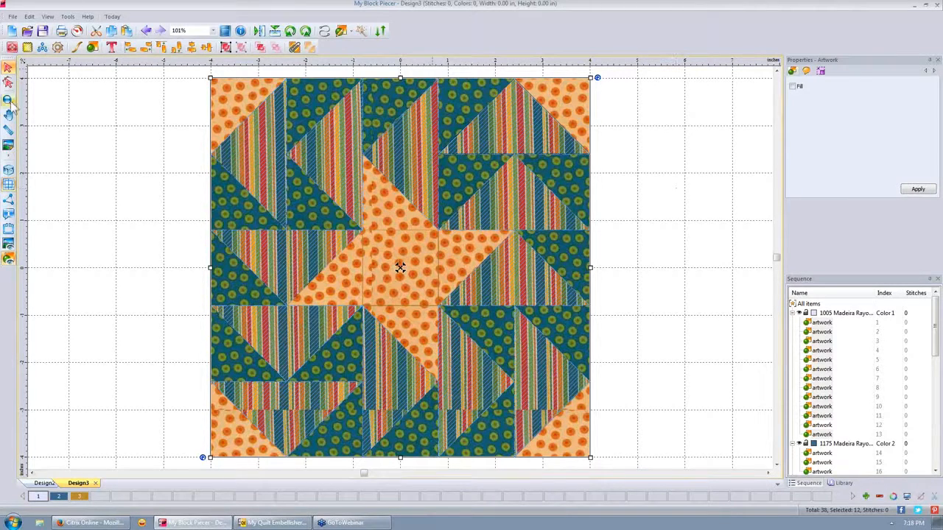
click(29, 48)
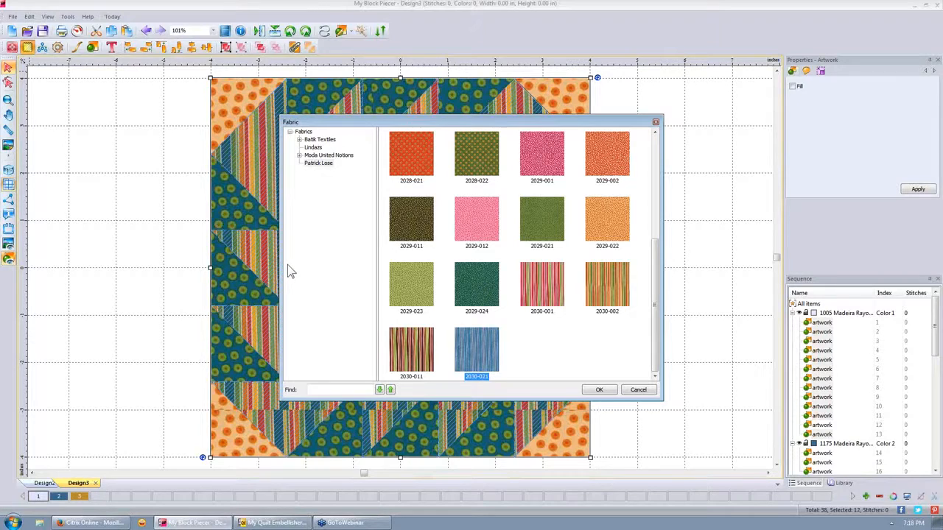
click(609, 392)
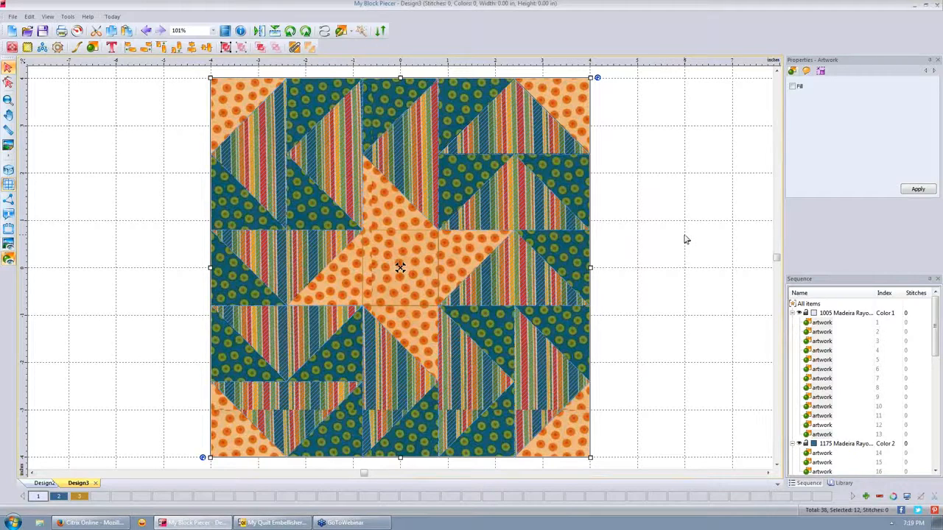
- Fill the selected goose triangles with Patrick Lose fabric 2028-021 and clear the selection
click(28, 49)
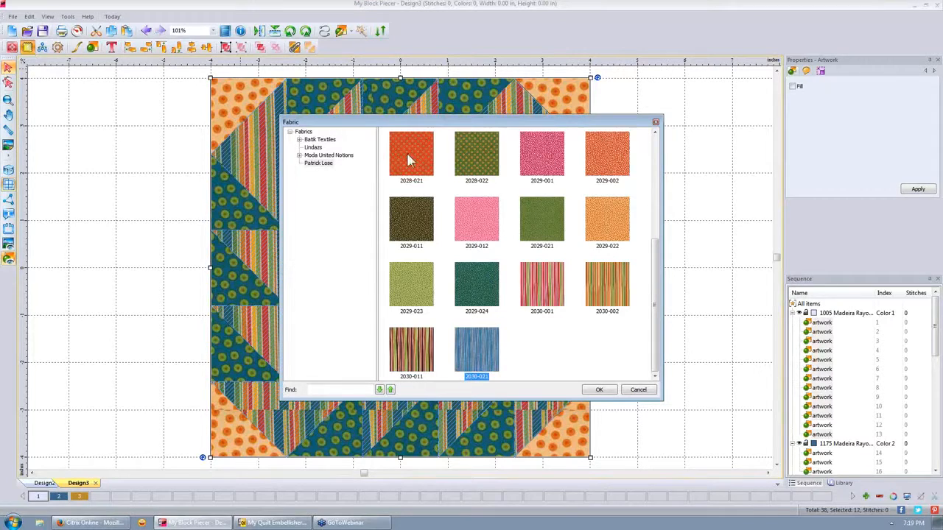
click(406, 149)
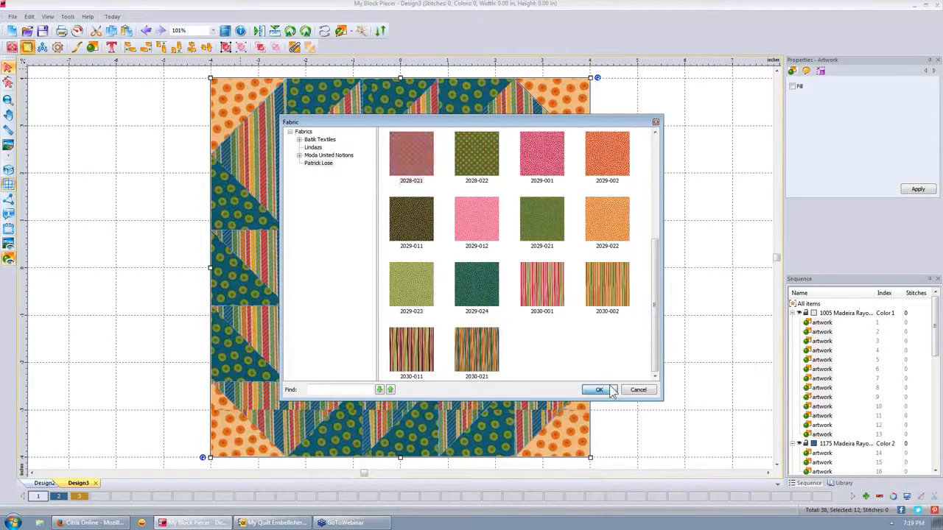
click(599, 390)
click(683, 173)
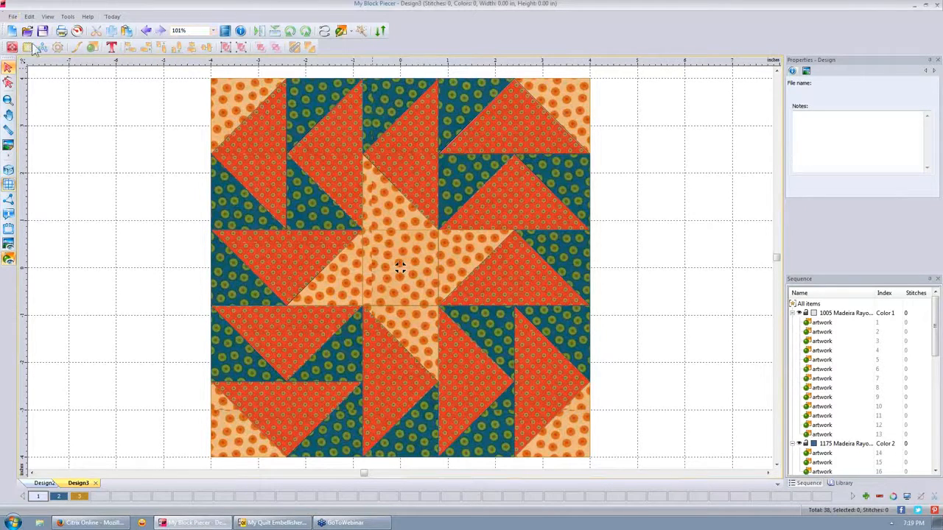
- Fill all color 1 pieces with fabric 2028-012 from the Patrick Lose collection and deselect them
click(843, 313)
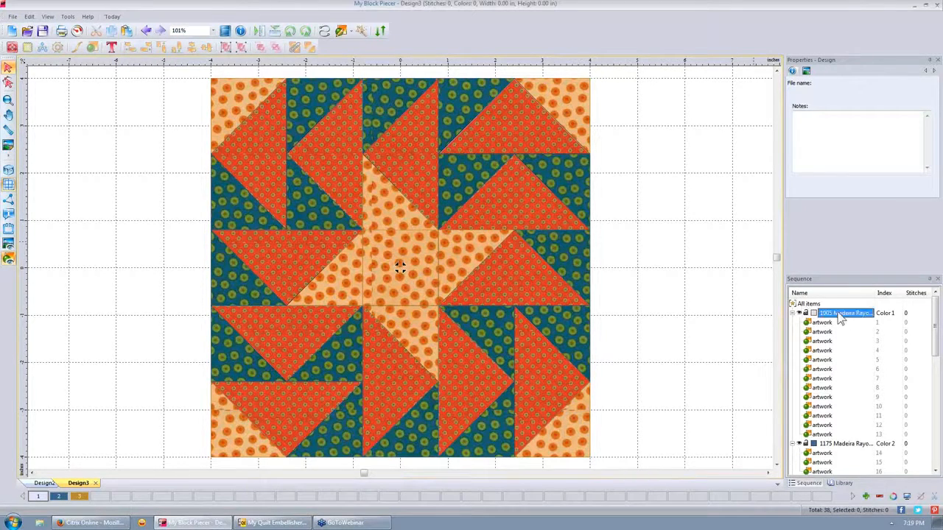
click(27, 48)
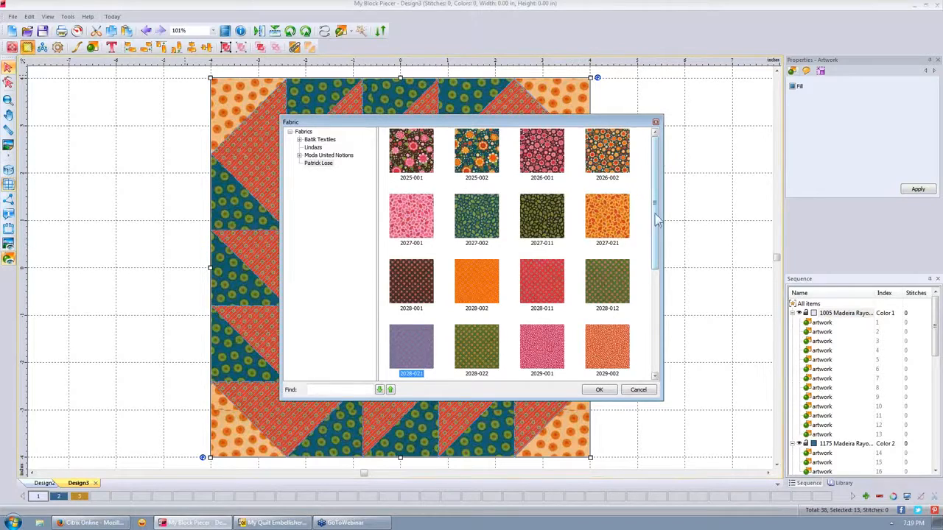
click(609, 293)
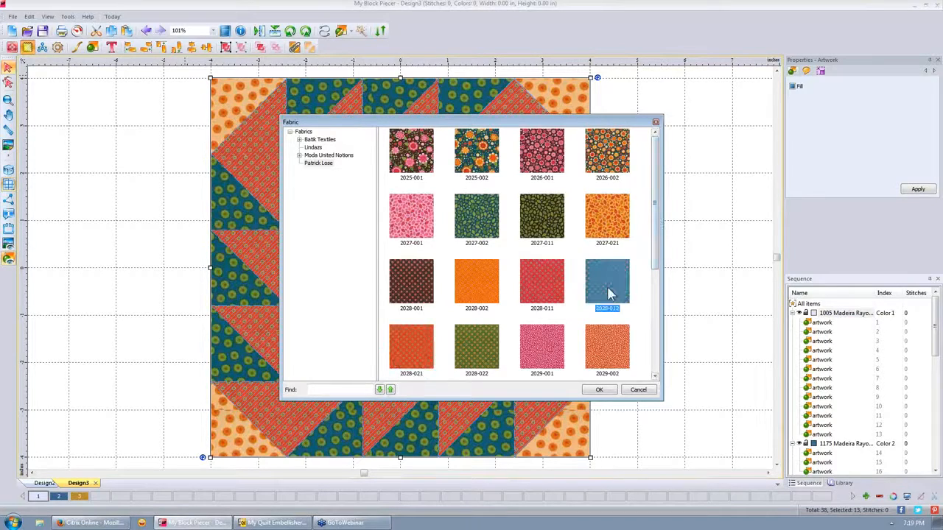
click(601, 389)
click(700, 168)
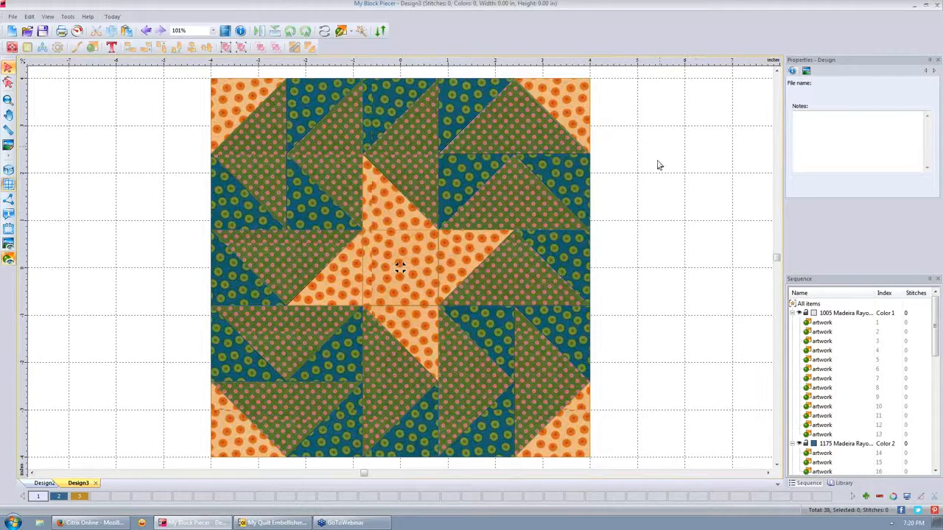
- Open the cutter layout for the whole block, review the cutting frames of fabrics 2028-012, 2029-024 and 2029-022, and close it
scroll(660, 165, down, 1)
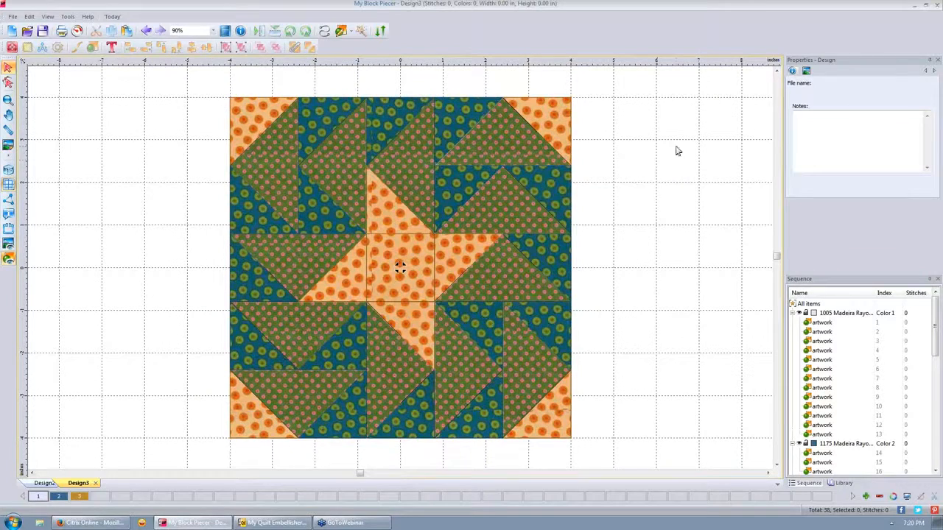
drag(215, 83, 606, 462)
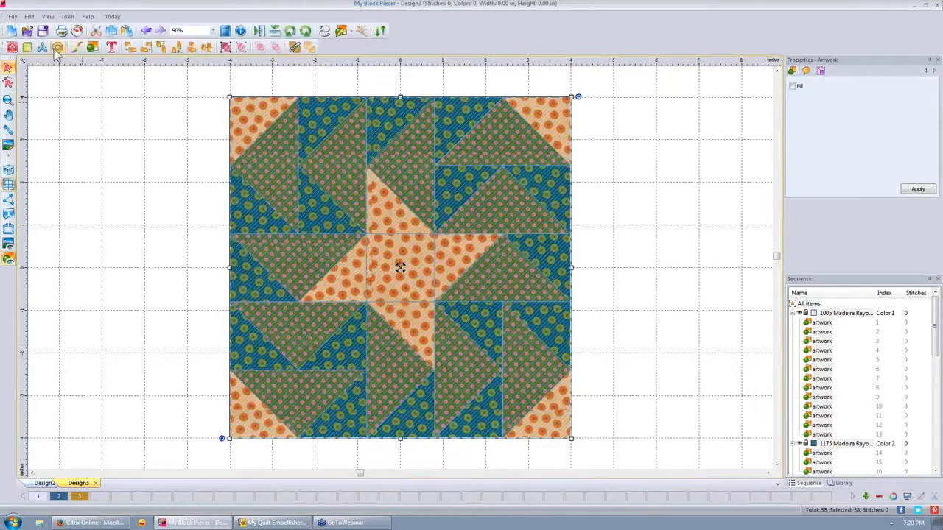
click(59, 48)
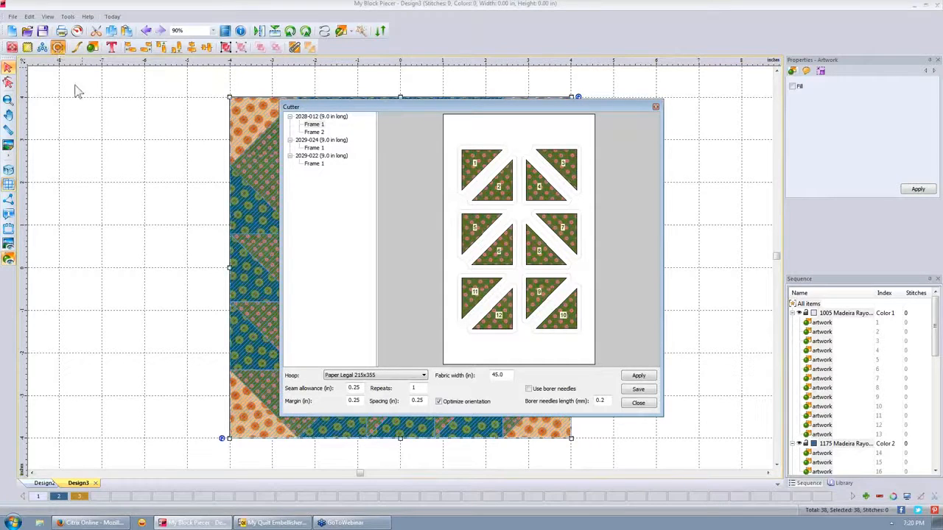
click(314, 148)
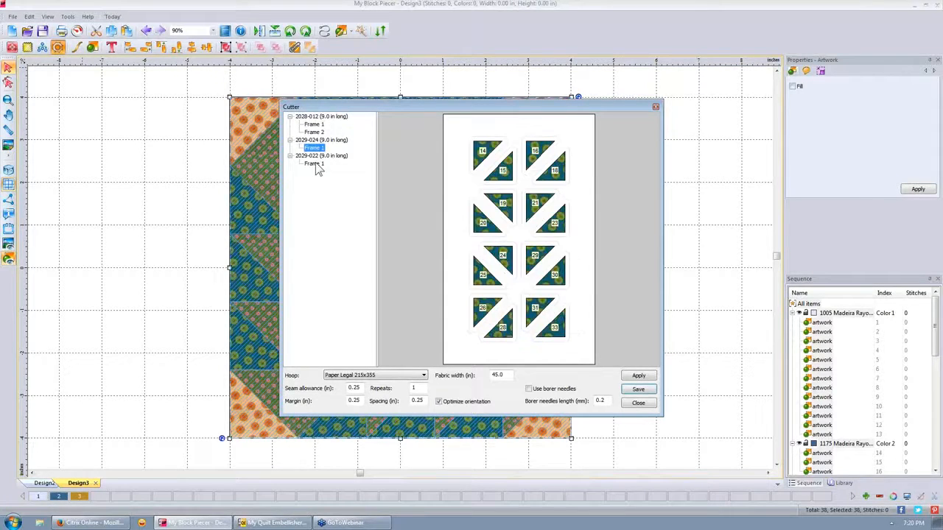
click(315, 164)
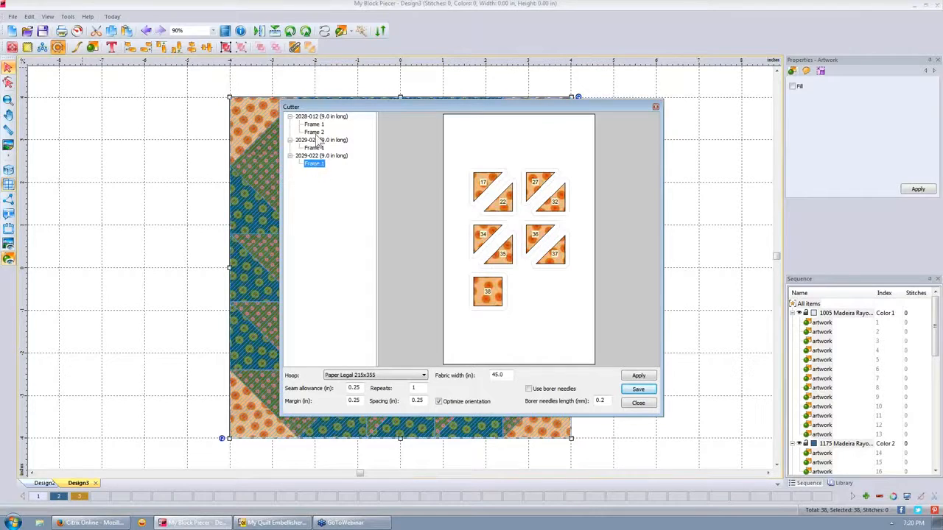
click(316, 148)
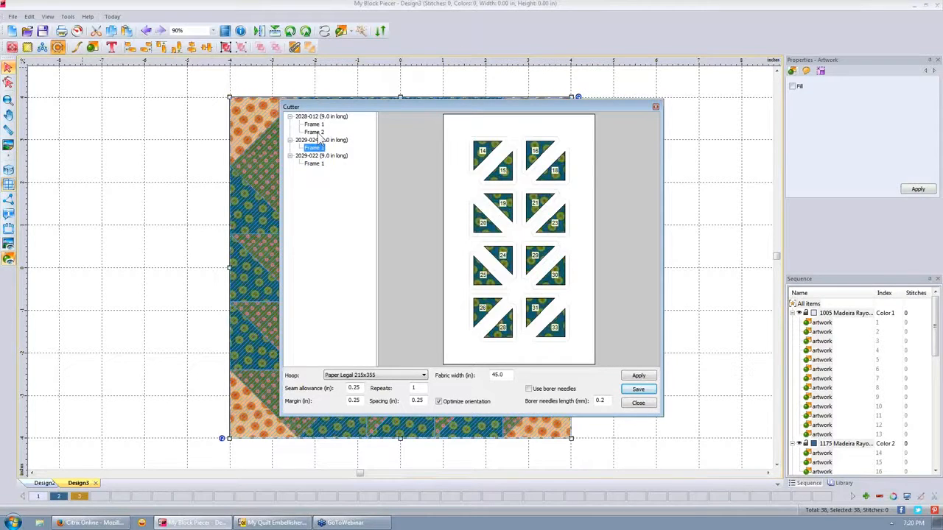
click(316, 133)
click(316, 125)
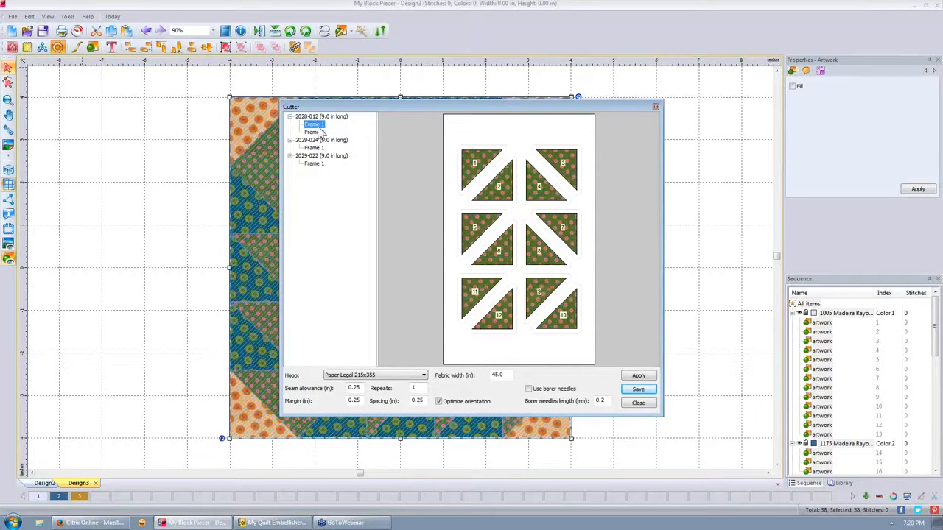
click(318, 133)
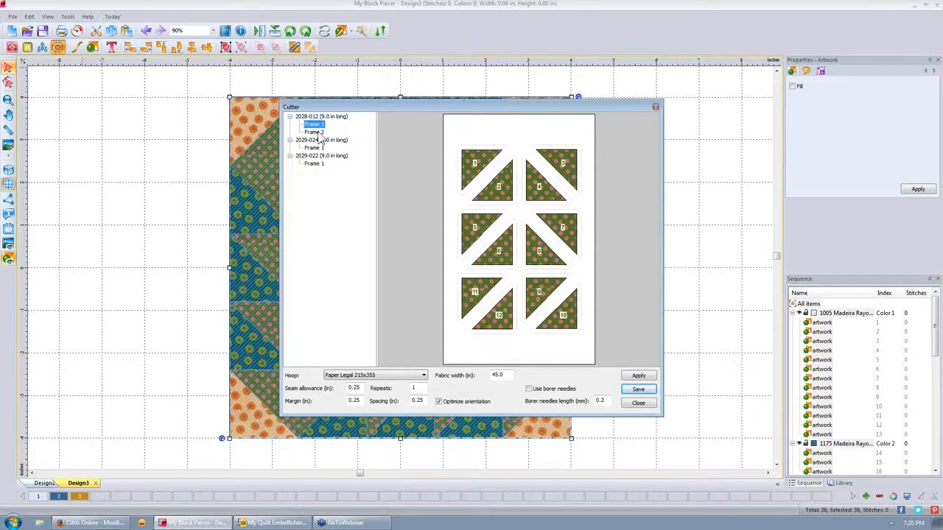
click(657, 108)
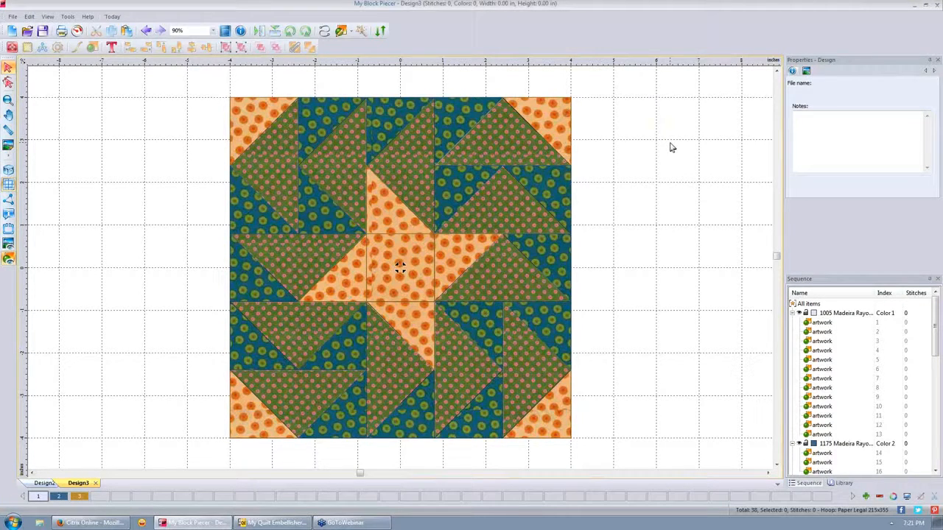
- Group all pieces of the block and place a duplicate of it flush against the original's right edge
drag(210, 78, 621, 478)
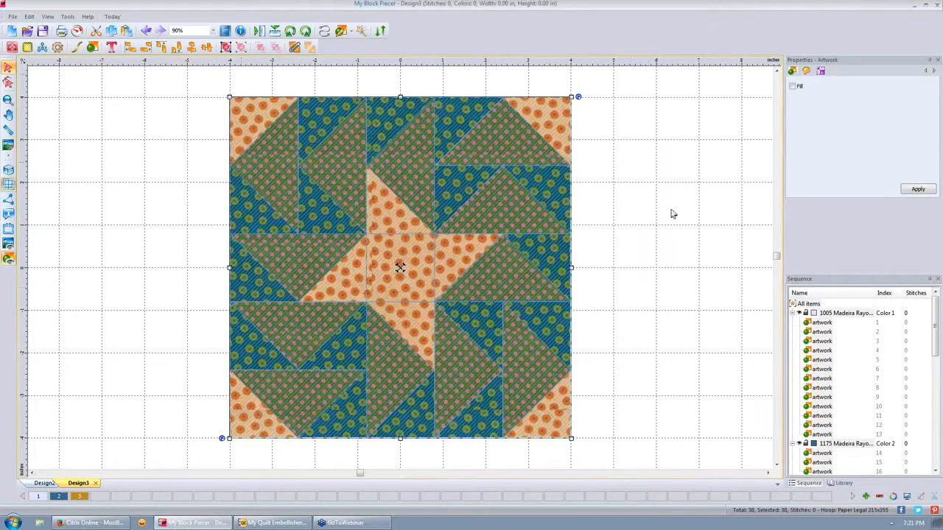
click(228, 49)
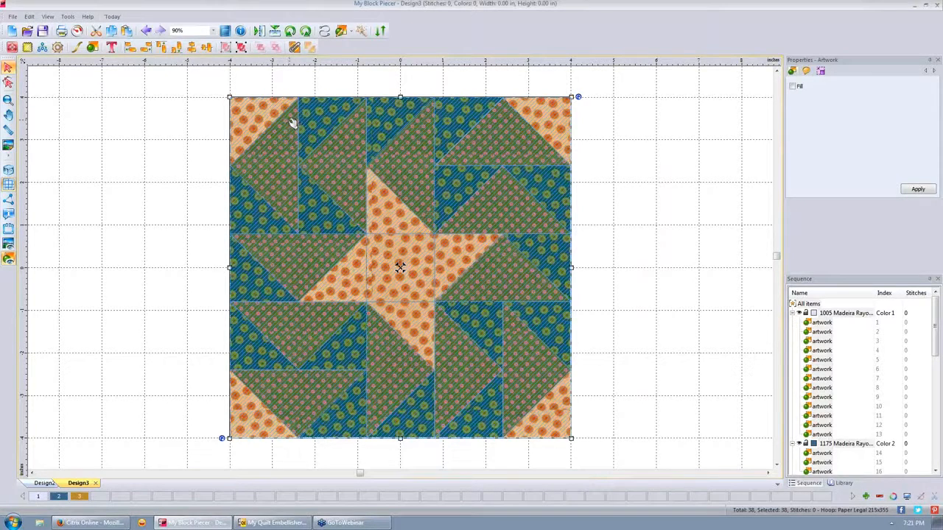
key(ctrl+v)
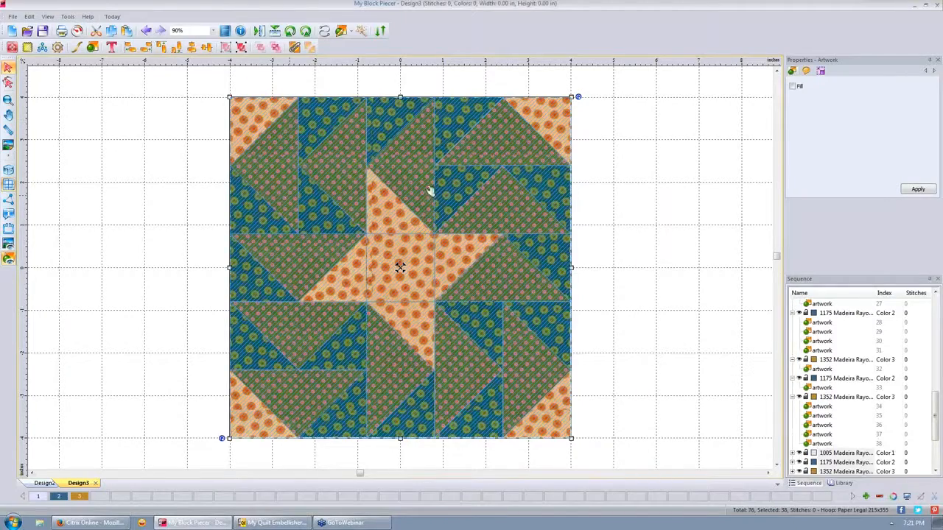
mouse_move(400, 267)
mouse_down()
mouse_move(715, 278)
mouse_move(747, 270)
mouse_up()
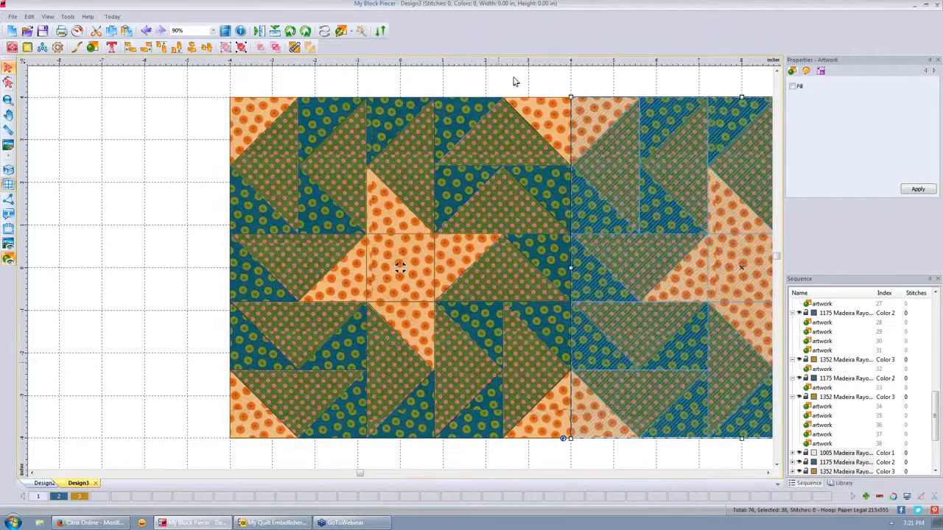
- Duplicate the row of two quilt blocks and place the copy flush beneath the original row, then clear the selection
click(522, 83)
scroll(512, 166, down, 2)
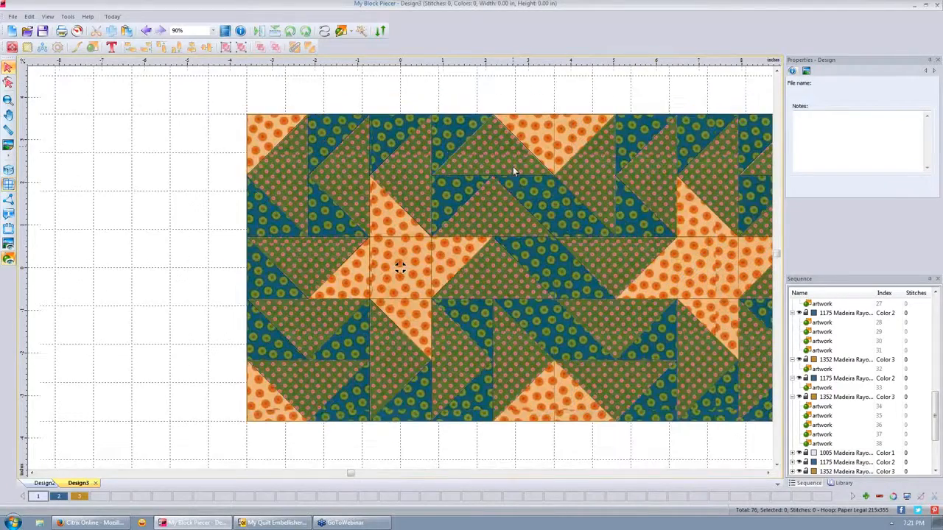
scroll(512, 166, down, 1)
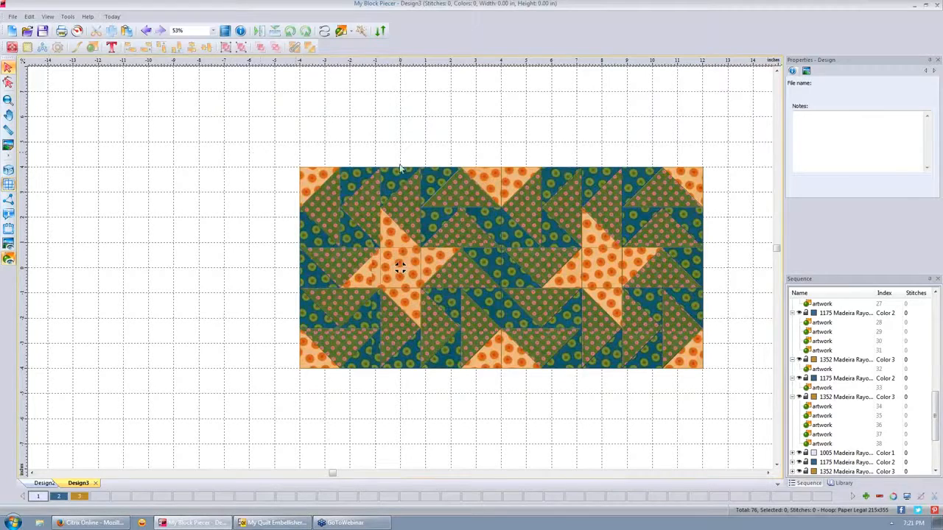
click(463, 226)
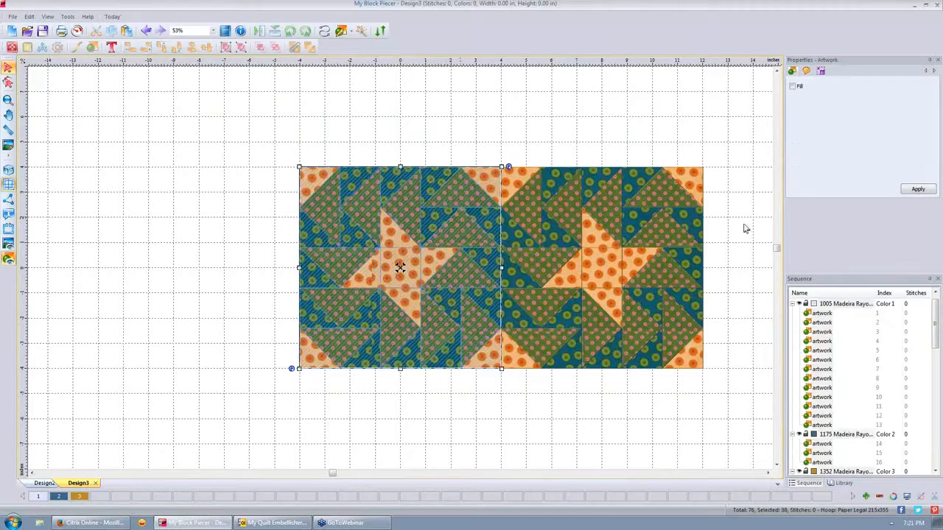
click(646, 223)
mouse_move(264, 133)
mouse_down()
mouse_move(564, 267)
mouse_move(721, 409)
mouse_move(715, 397)
mouse_up()
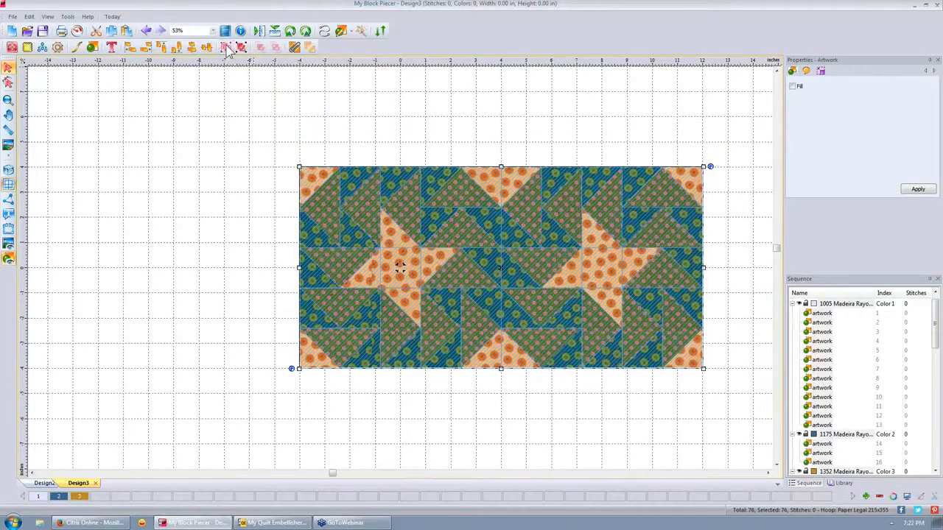
mouse_move(253, 123)
mouse_down()
mouse_move(616, 379)
mouse_move(741, 411)
mouse_up()
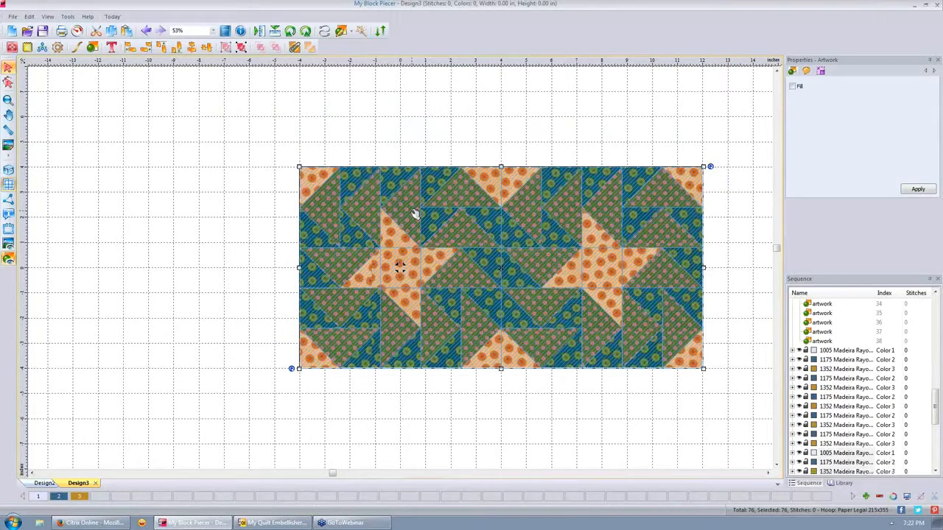
key(ctrl+v)
drag(503, 269, 504, 471)
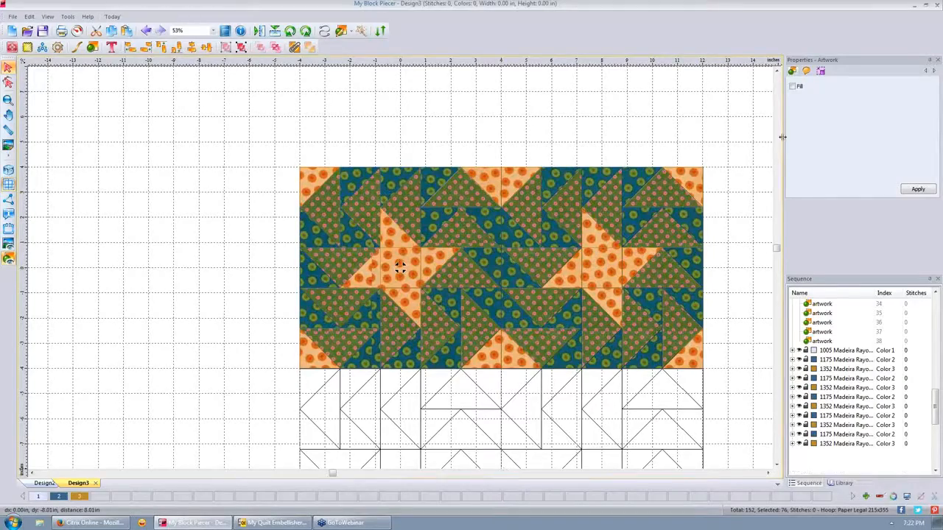
click(733, 195)
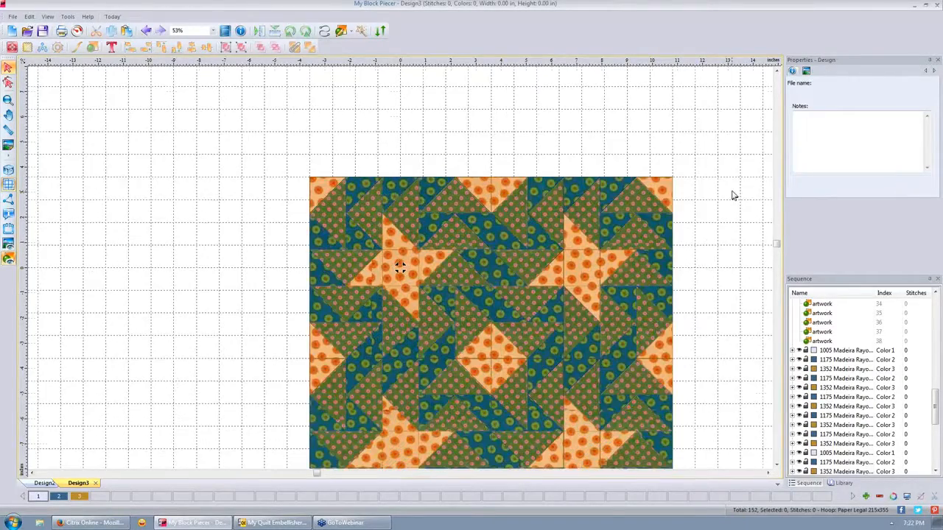
scroll(732, 196, down, 4)
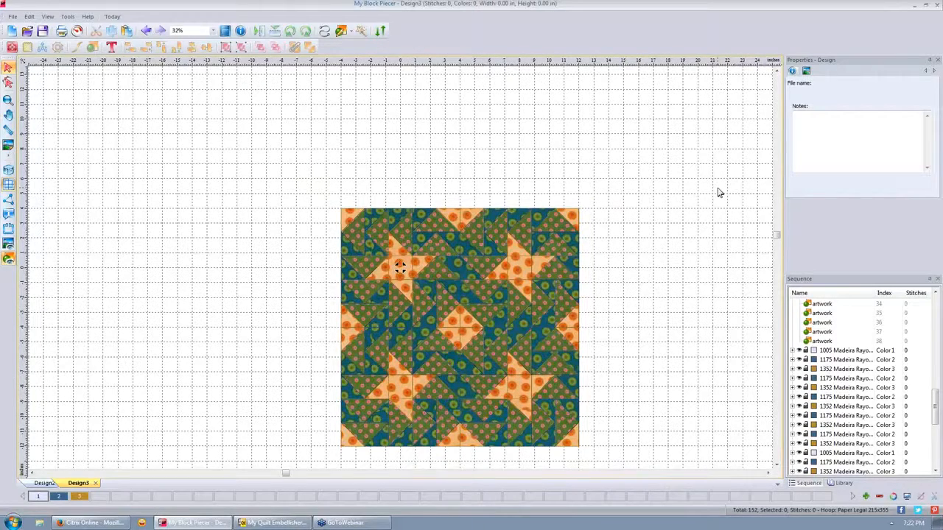
- Duplicate the square of four quilt blocks, place the copy flush against its right edge, and deselect it
drag(308, 187, 747, 523)
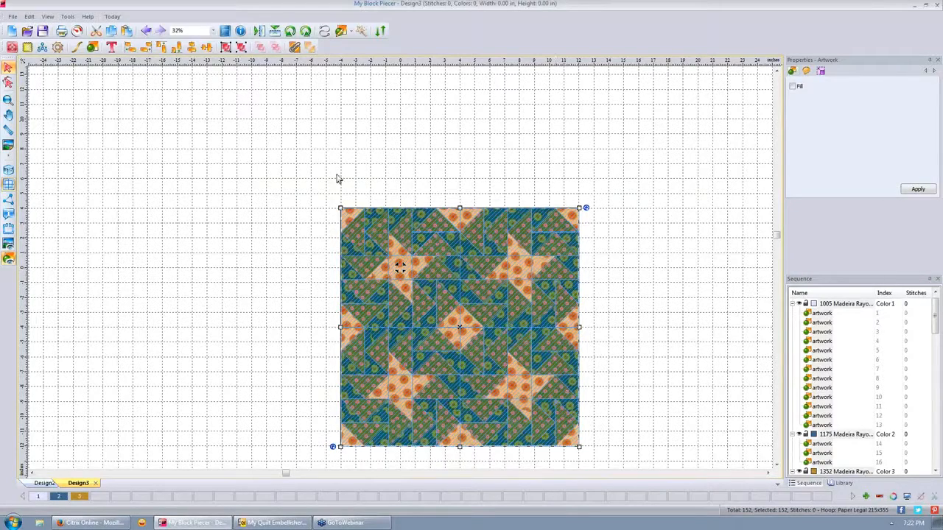
drag(325, 184, 612, 477)
key(ctrl+v)
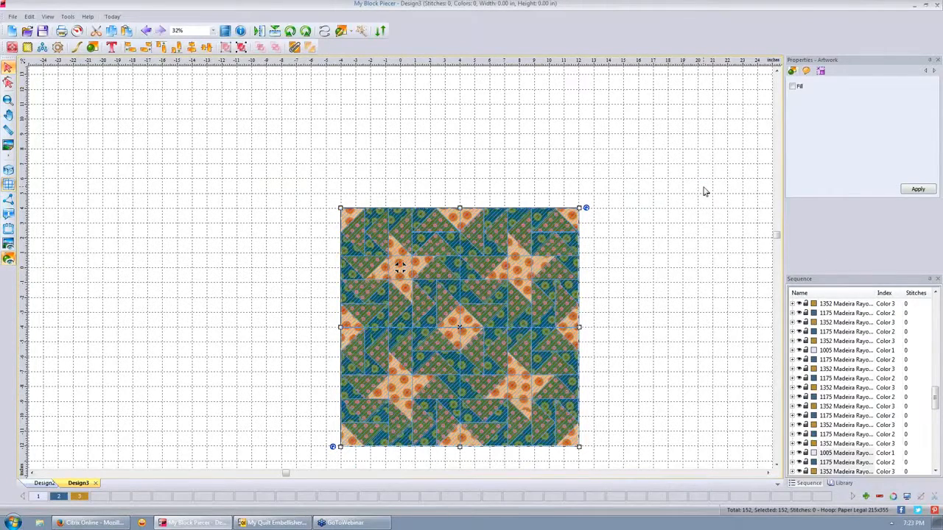
drag(463, 329, 697, 327)
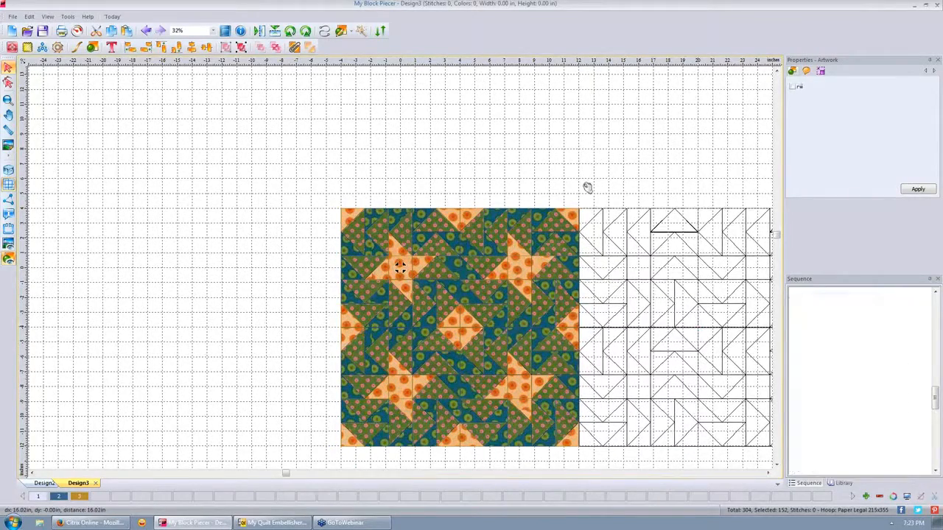
click(584, 150)
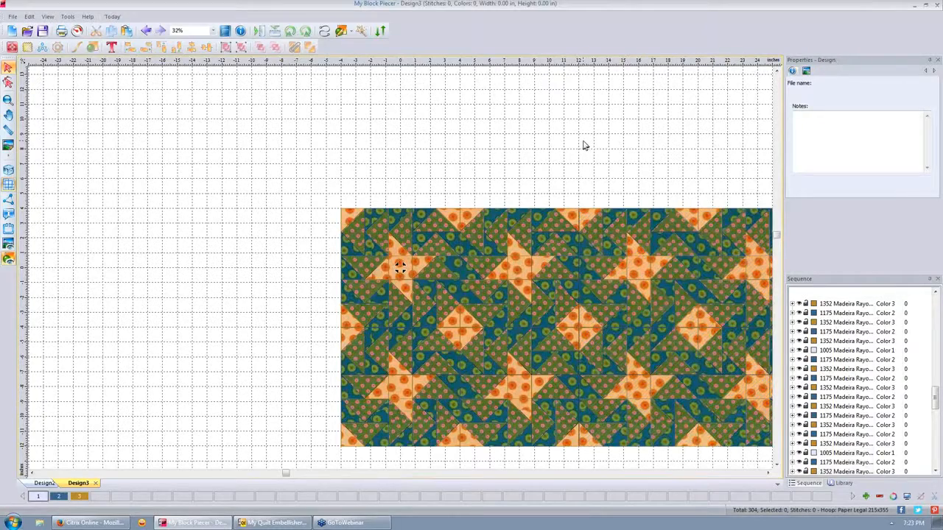
scroll(559, 154, down, 2)
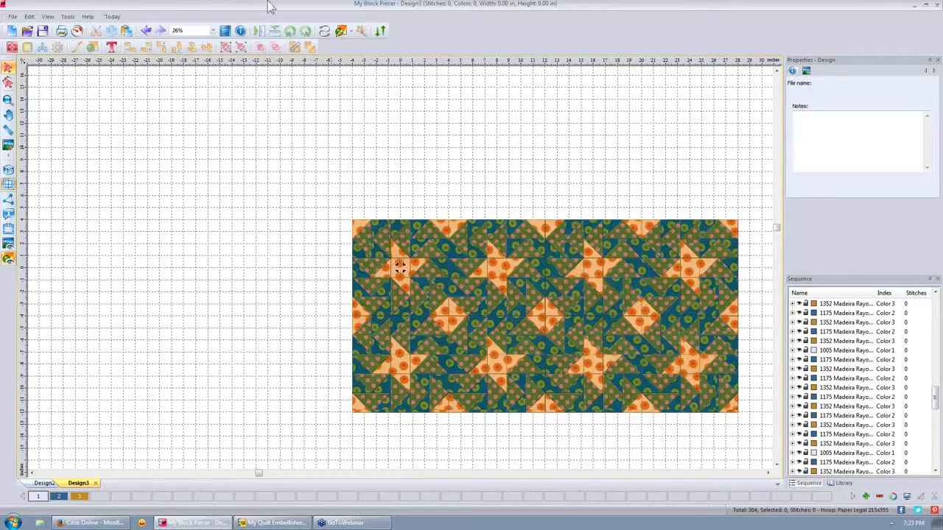
- Open the weekly software inspiration blog from My Inspiration Today, look through its recent posts, and close both windows
click(112, 16)
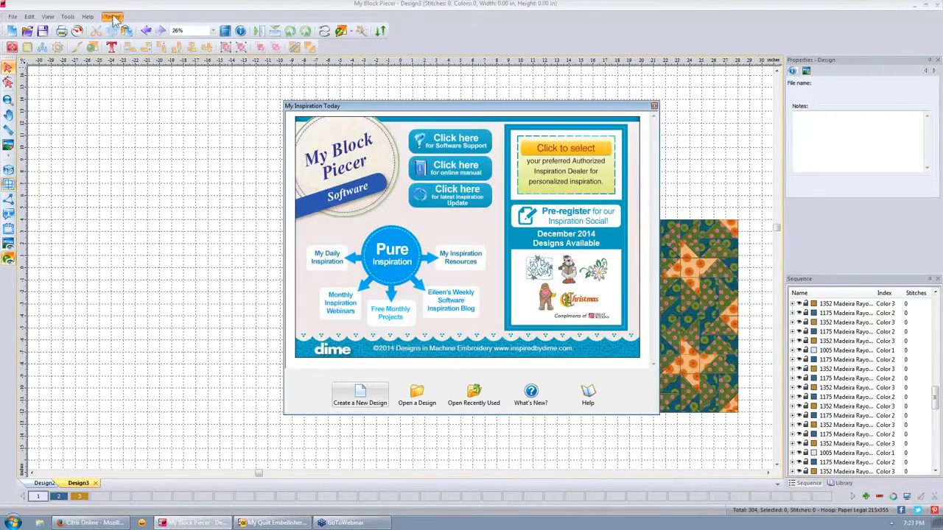
click(453, 305)
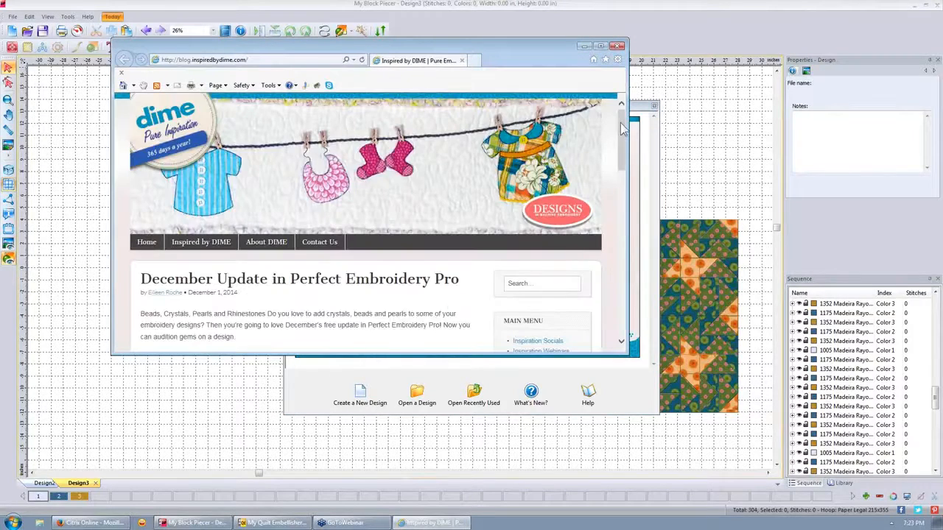
drag(622, 128, 625, 179)
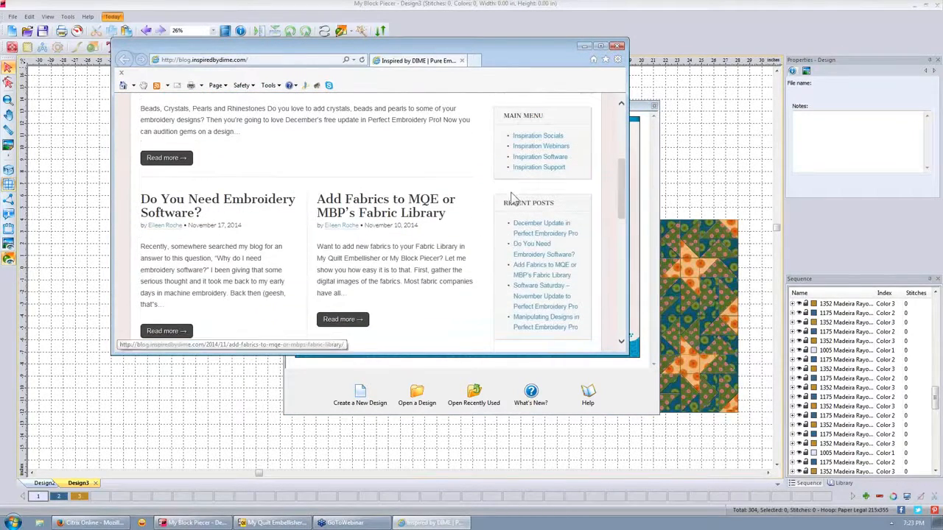
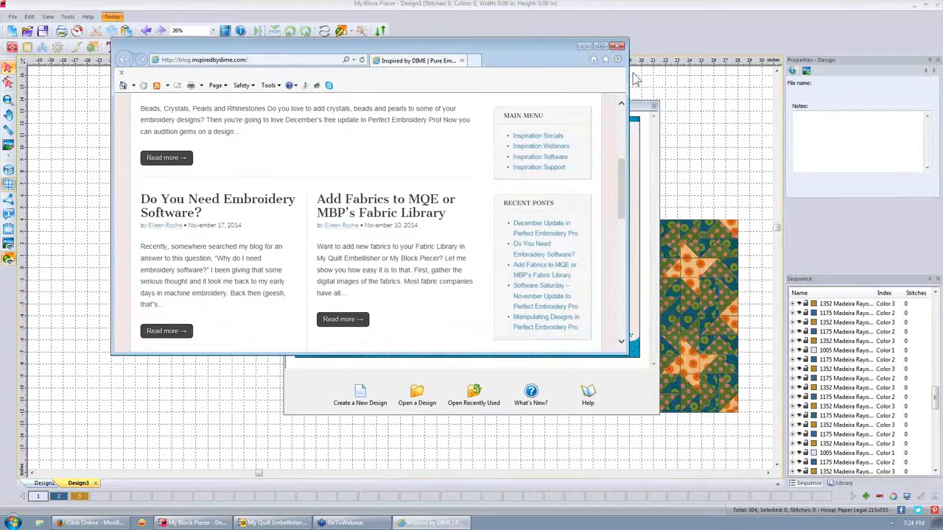
click(621, 47)
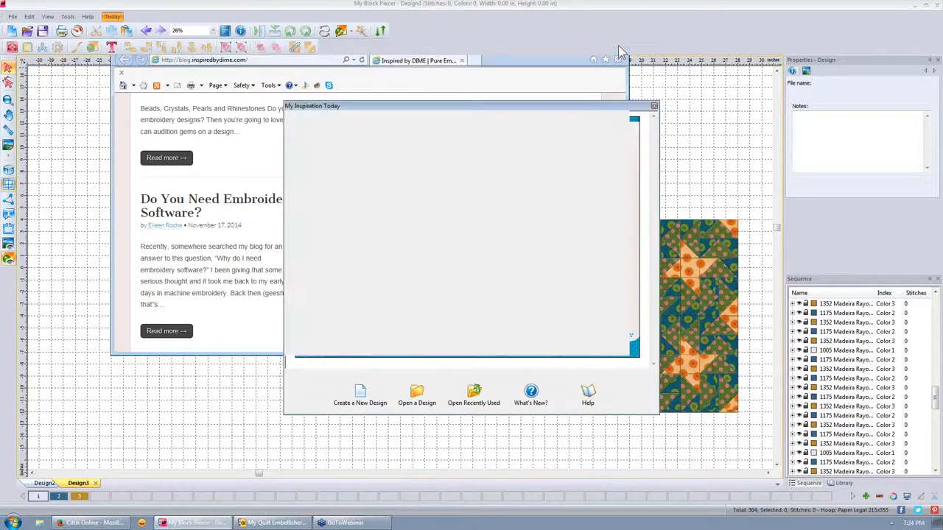
click(654, 107)
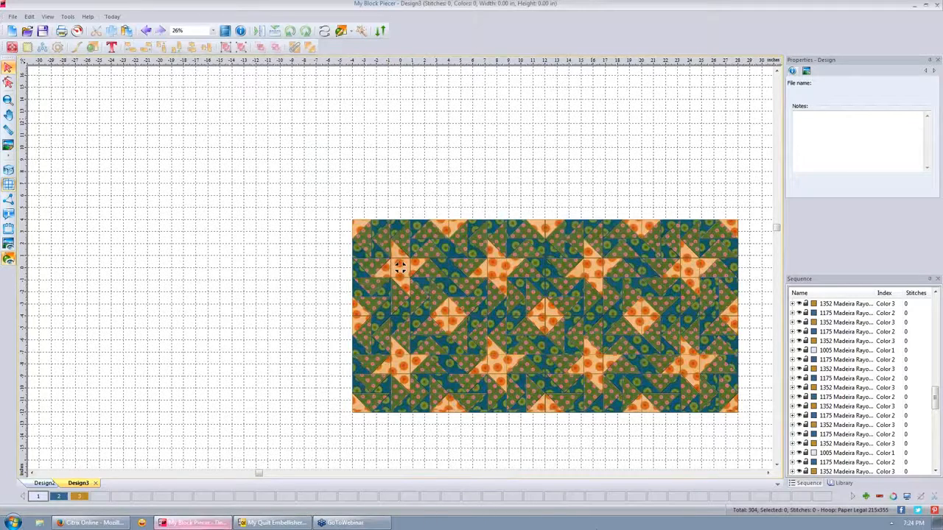
- Open the fabric library for the first block, browse the Fab_LillysGarden images available for adding, and cancel the import
mouse_move(194, 526)
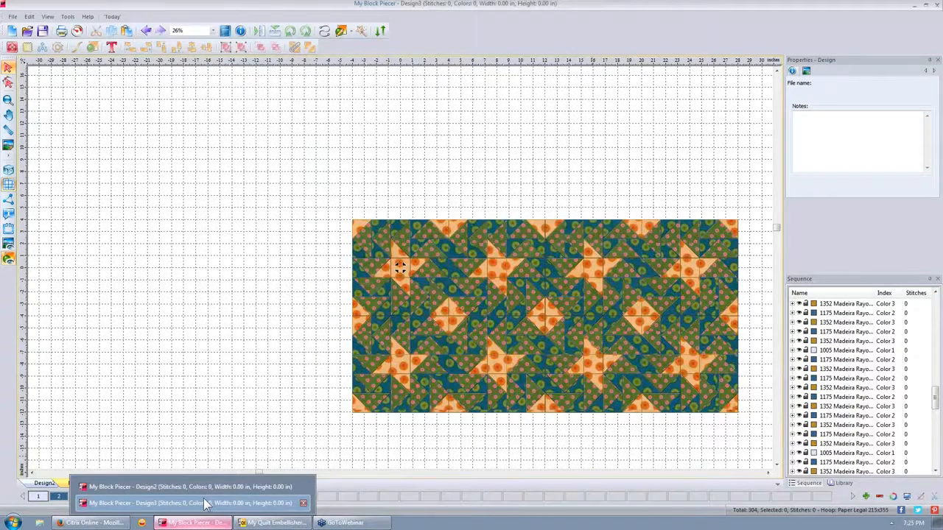
click(205, 503)
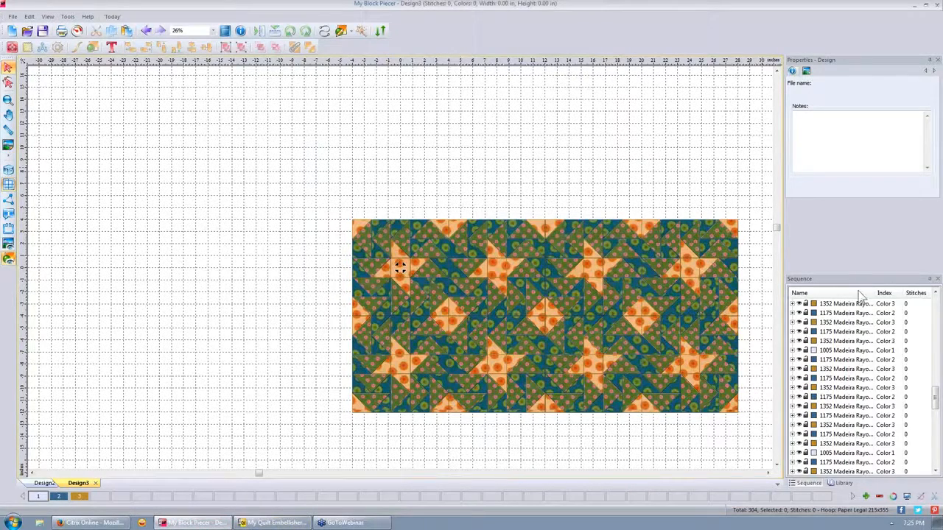
click(834, 310)
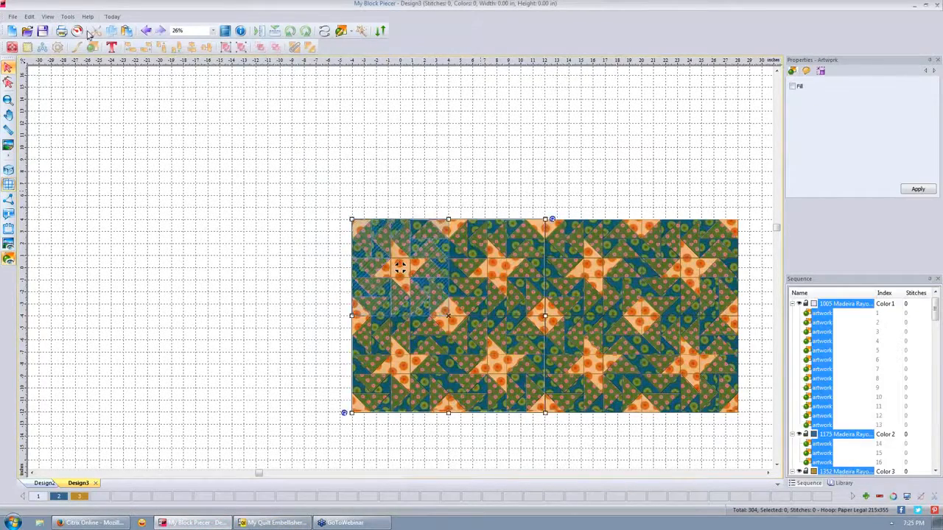
click(26, 49)
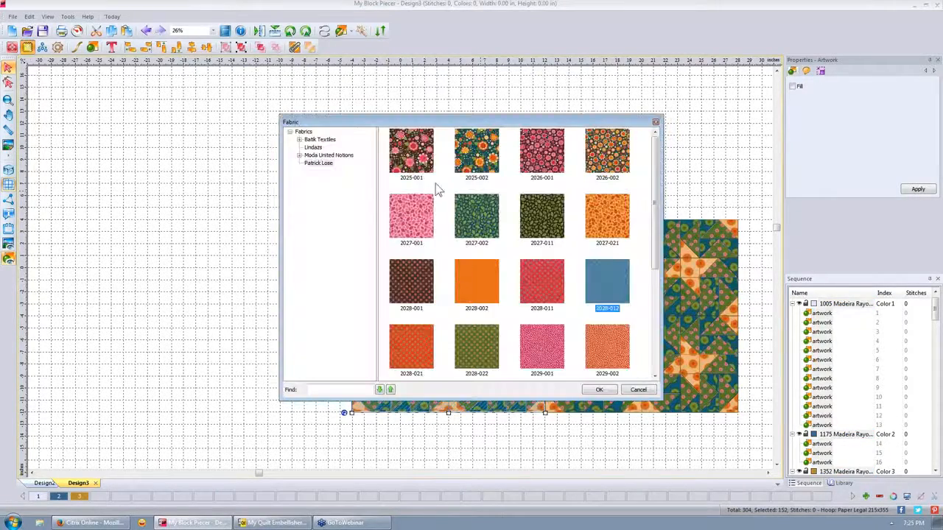
right_click(567, 243)
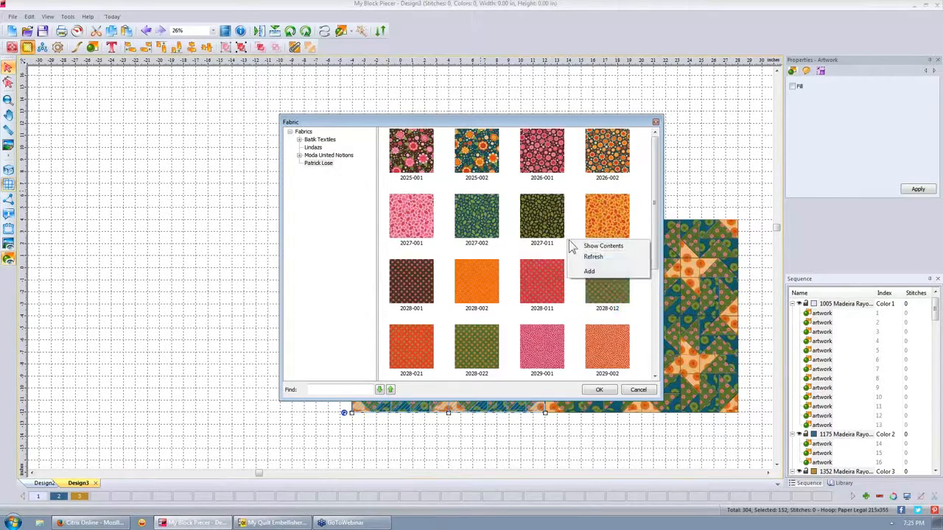
click(590, 272)
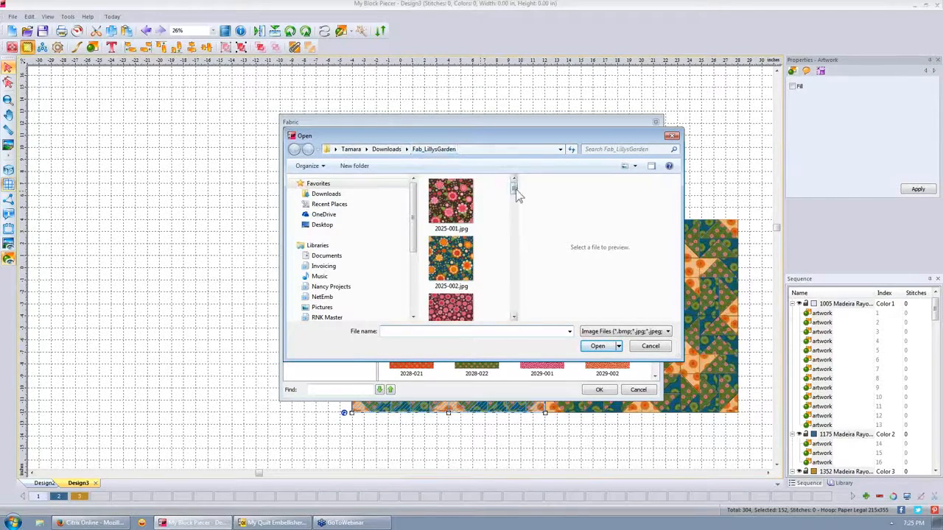
drag(514, 185, 513, 282)
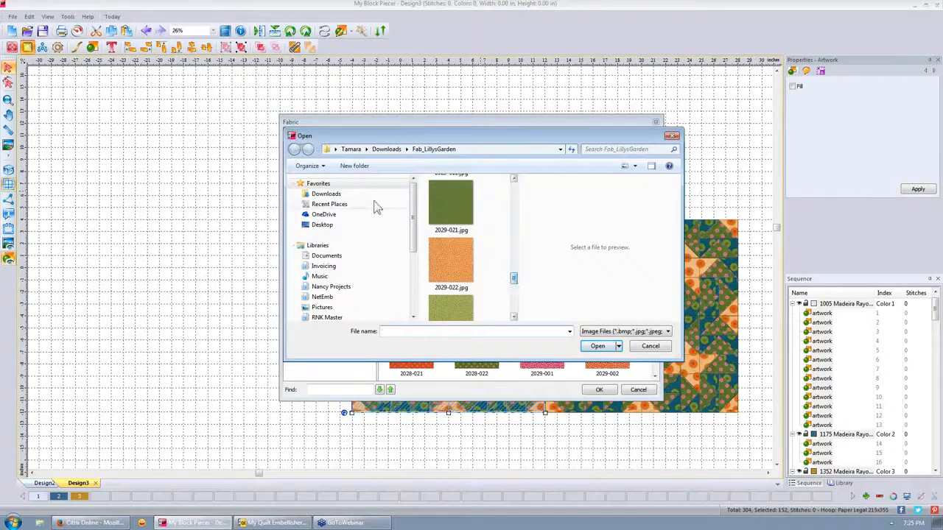
click(672, 135)
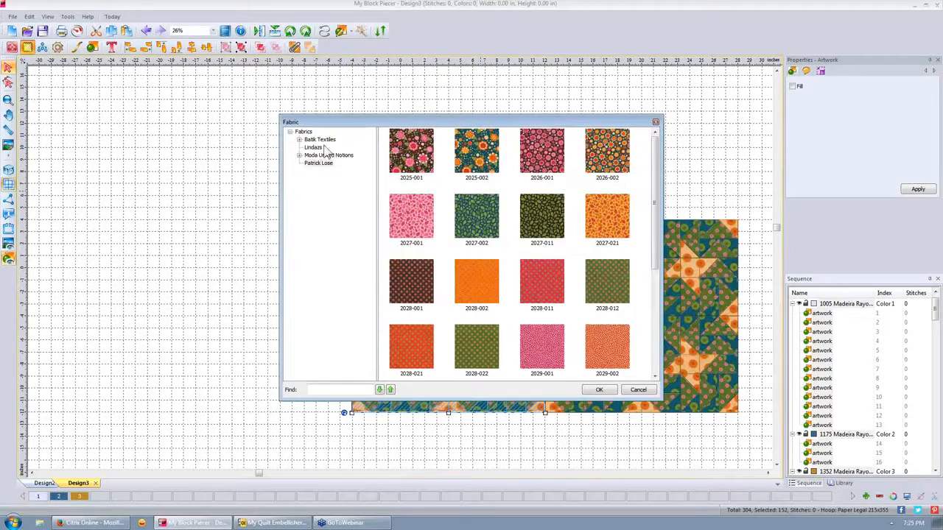
- Browse the Moda United Notions collections in the fabric library, close it without choosing a fabric, and clear the selection
click(299, 156)
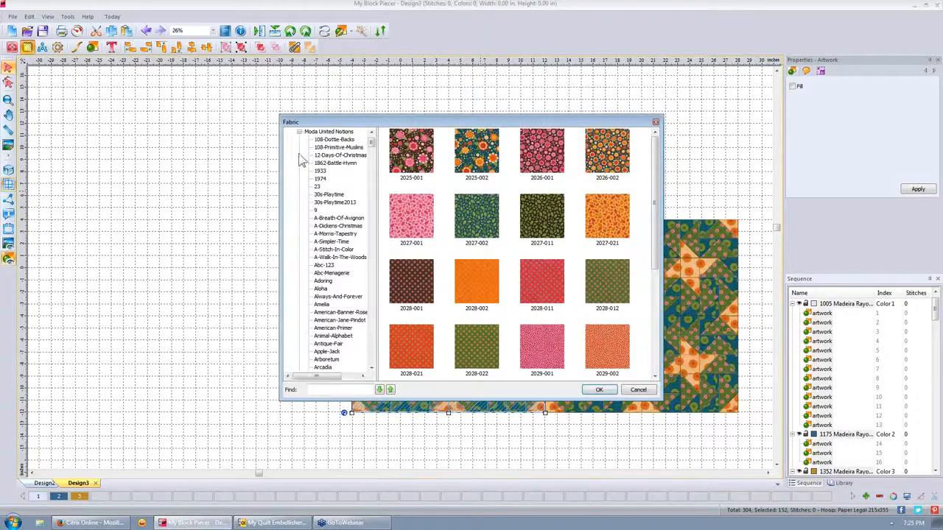
scroll(375, 149, down, 1)
drag(375, 149, 372, 188)
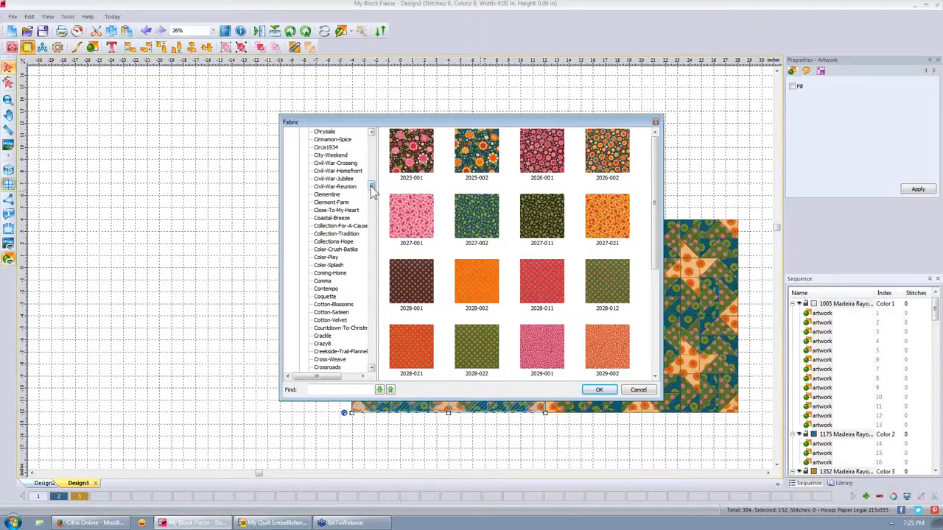
click(656, 123)
click(637, 125)
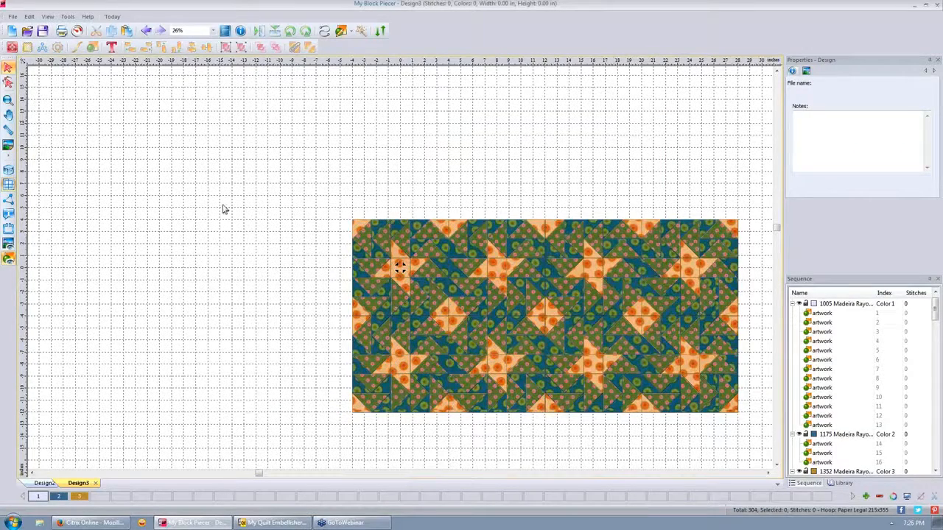
- Switch to My Quilt Embellisher, view its My Inspiration Today window, and close it
mouse_move(263, 525)
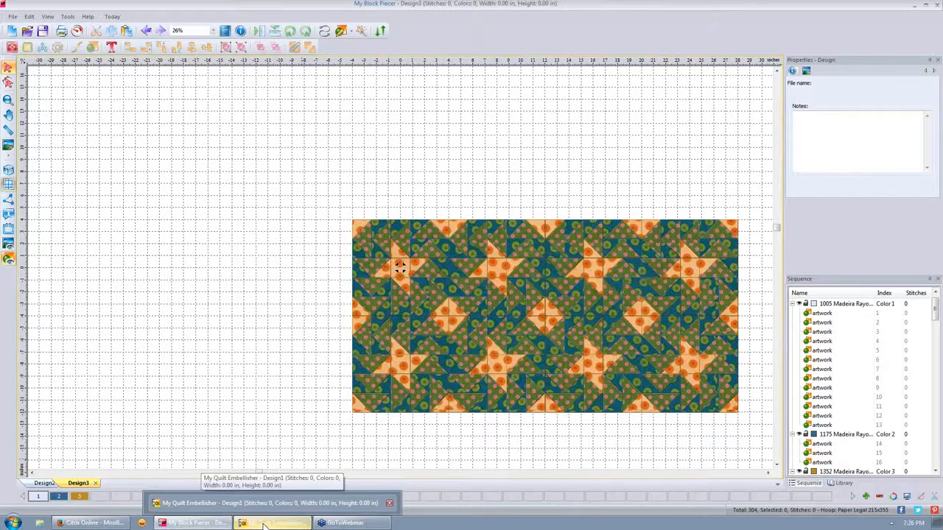
click(266, 523)
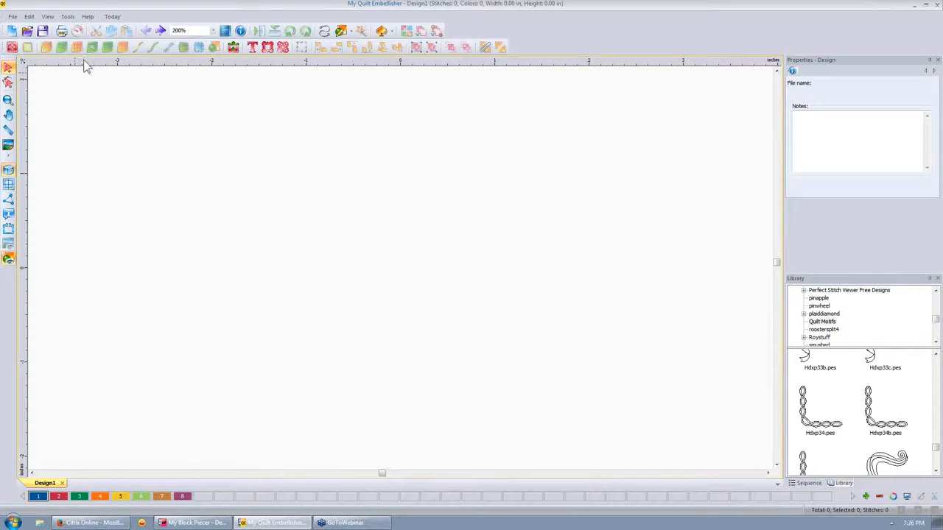
click(111, 18)
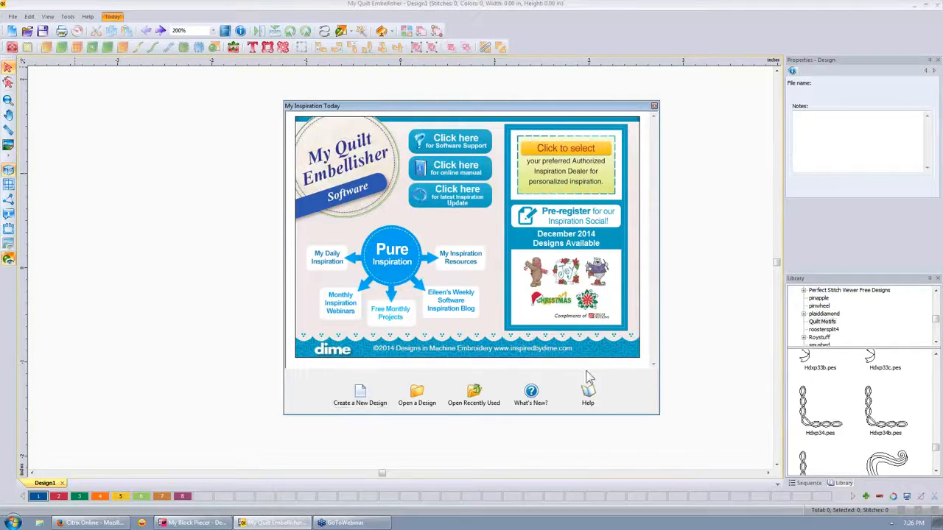
click(654, 107)
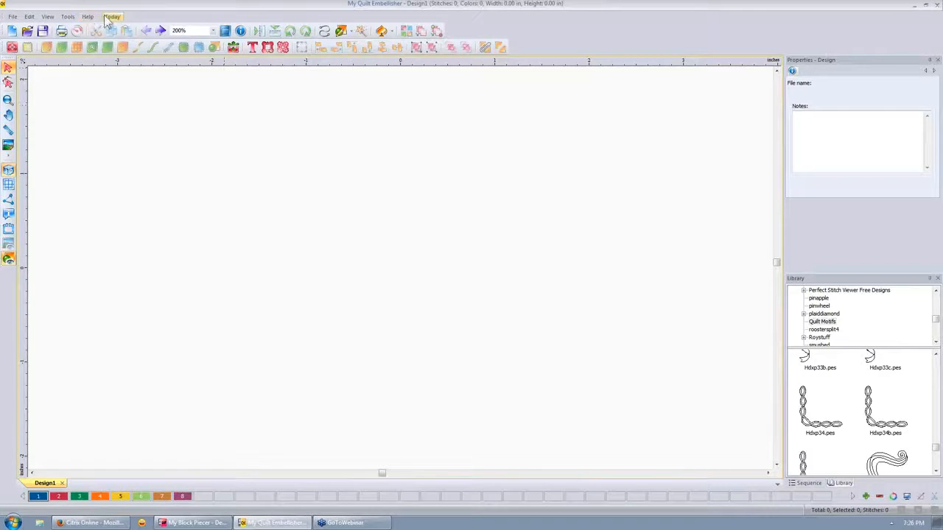
- Open the quilt block library, look over the Album Blocks, and close it without choosing a block
click(11, 47)
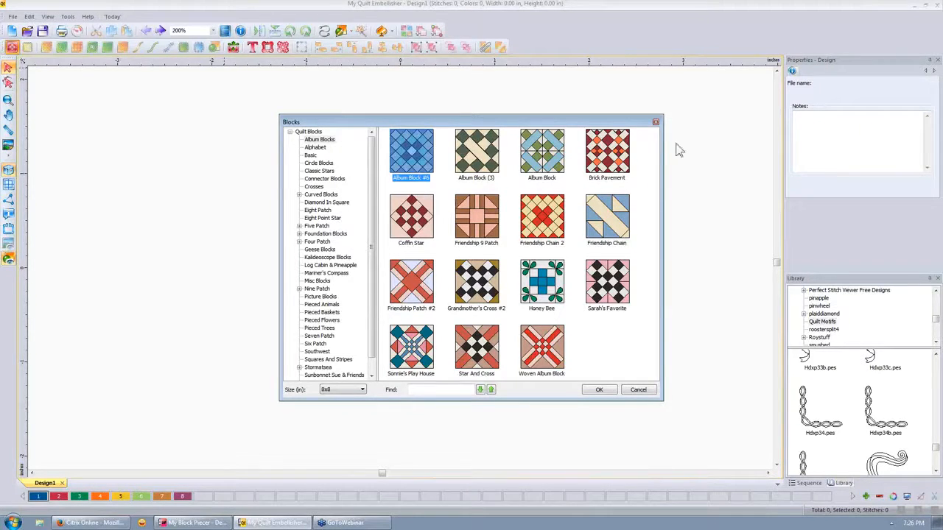
click(656, 123)
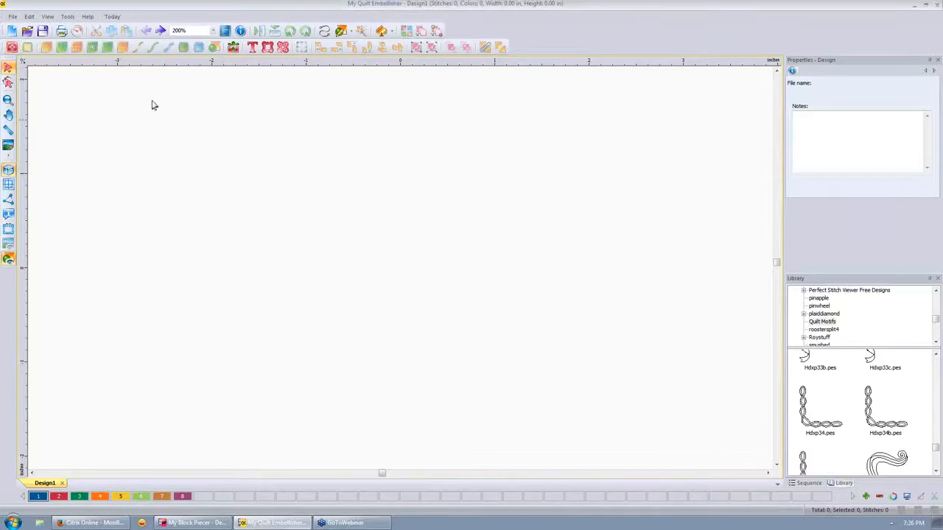
- Load the image of four colourful patchwork squares from the Images folder as the backdrop and undo the placement
click(8, 147)
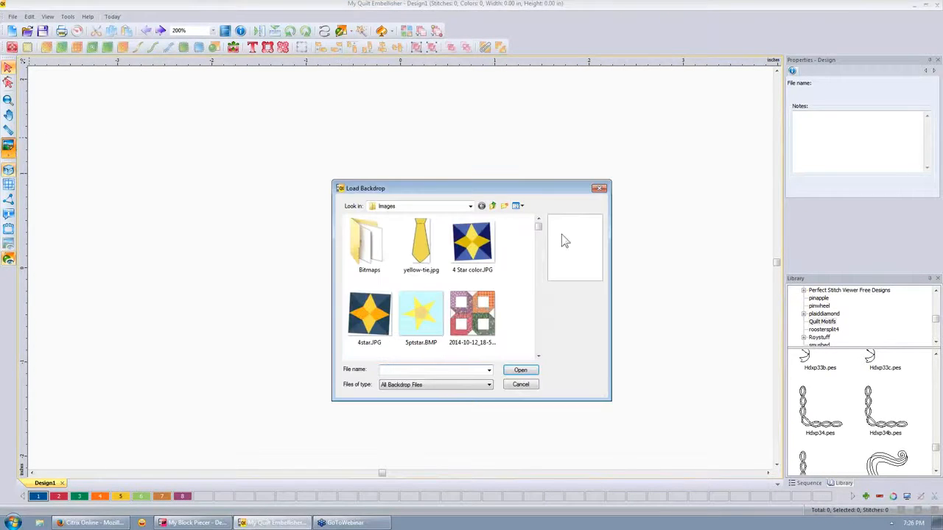
scroll(539, 224, down, 1)
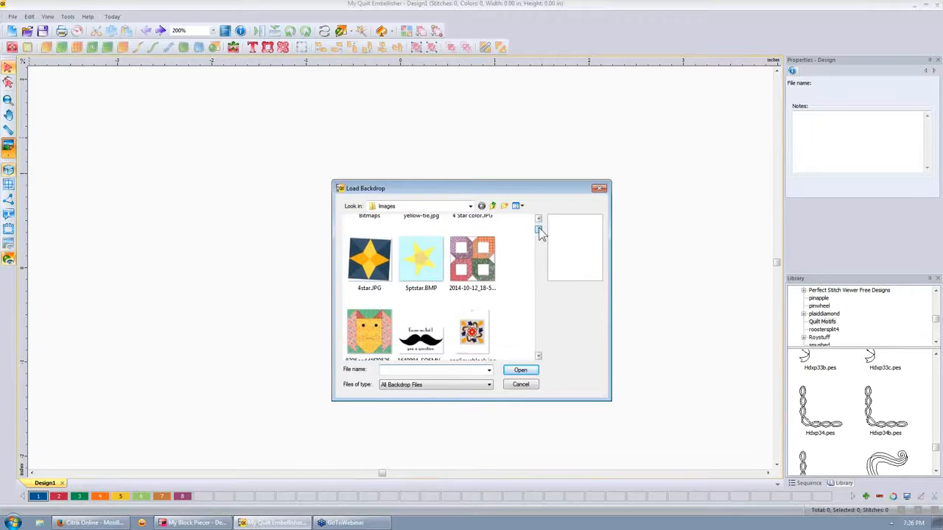
mouse_move(538, 228)
mouse_down()
mouse_move(540, 267)
mouse_move(538, 231)
mouse_up()
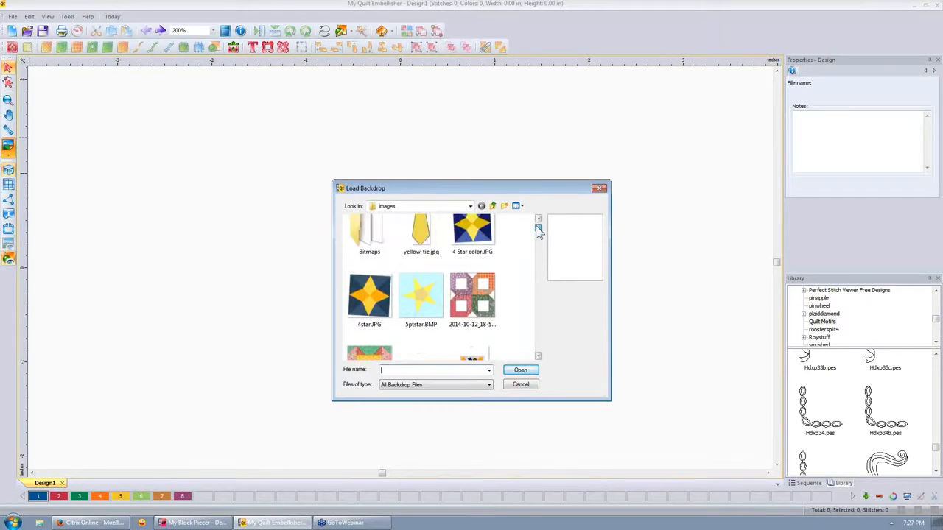
click(475, 296)
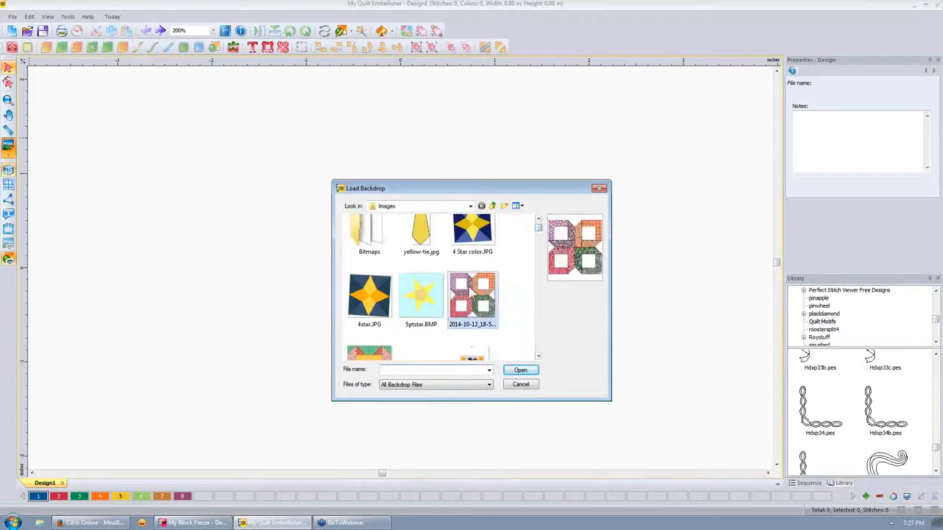
click(521, 372)
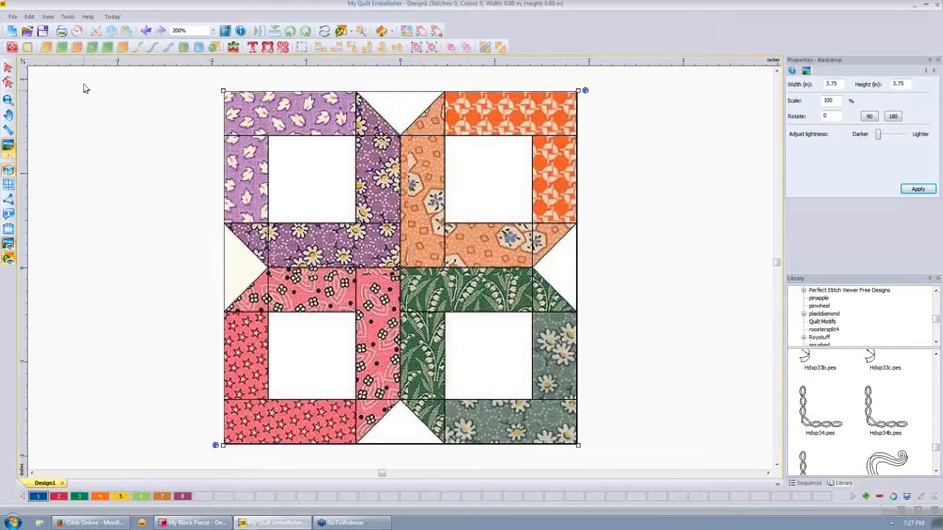
click(145, 31)
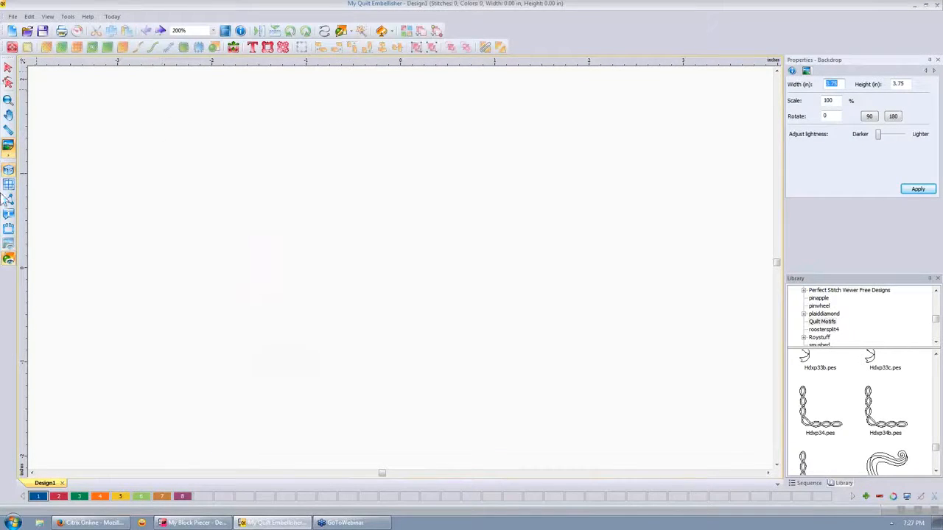
- Load onpoint.JPG from the Images folder as the backdrop
click(10, 149)
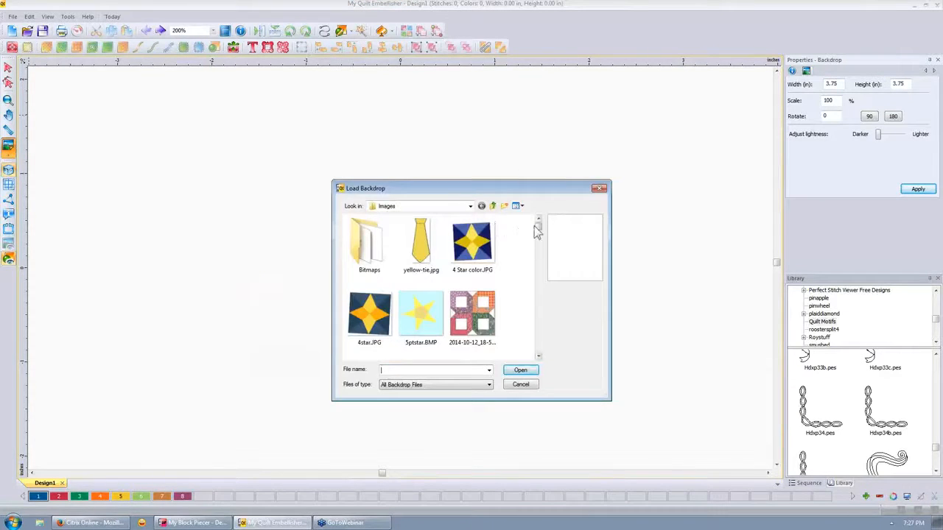
drag(537, 224, 542, 299)
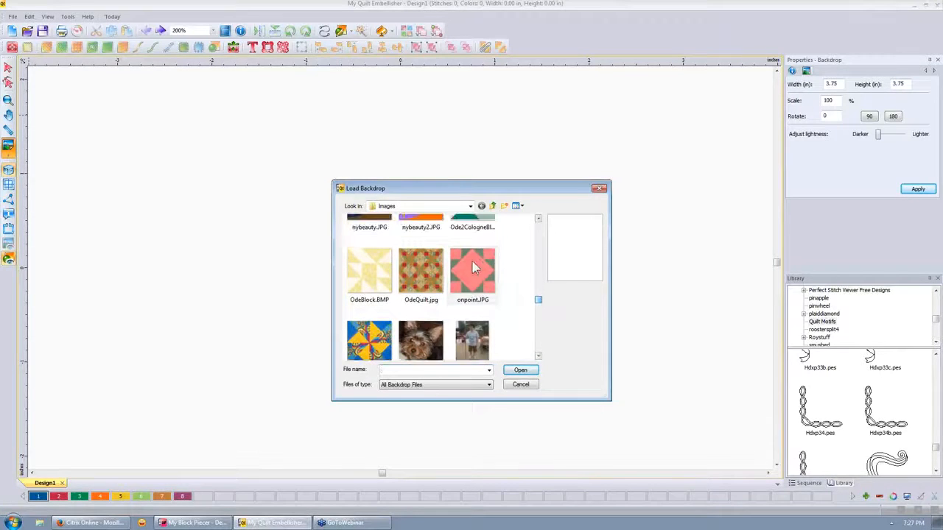
click(473, 261)
click(520, 371)
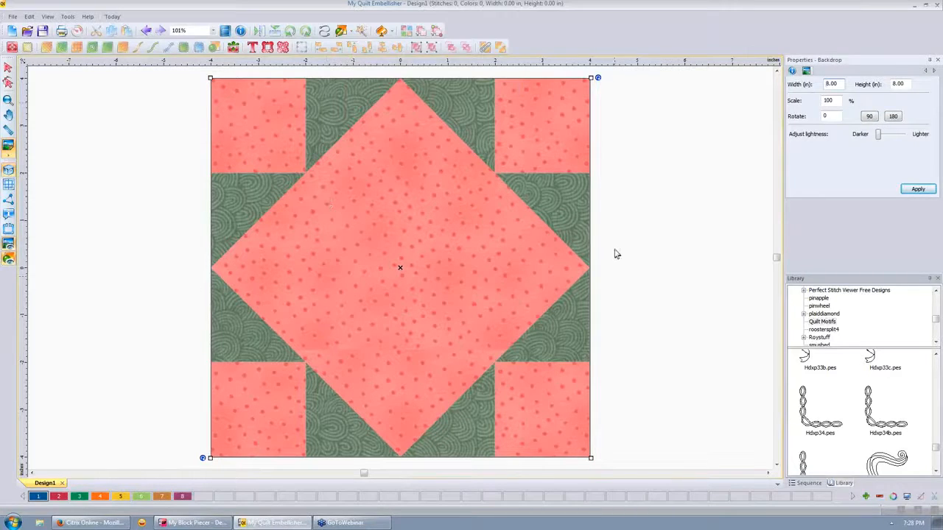
- Define the backdrop's scale by marking its full width between the diamond's side corners and setting the requested length to 7.5 in
click(8, 148)
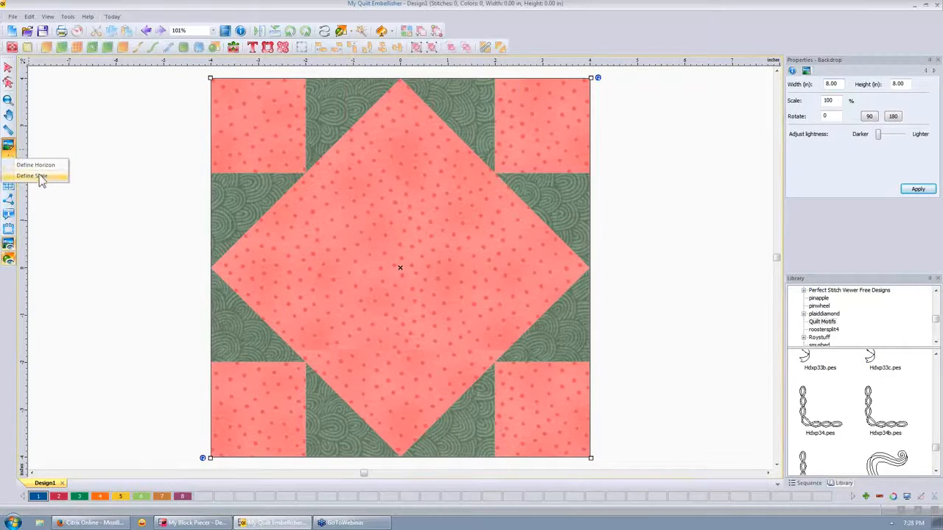
click(35, 176)
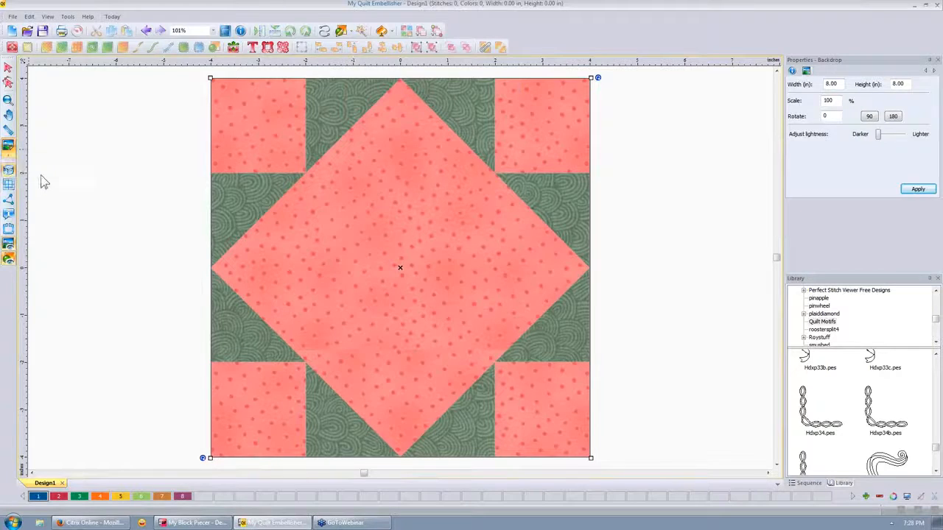
click(214, 271)
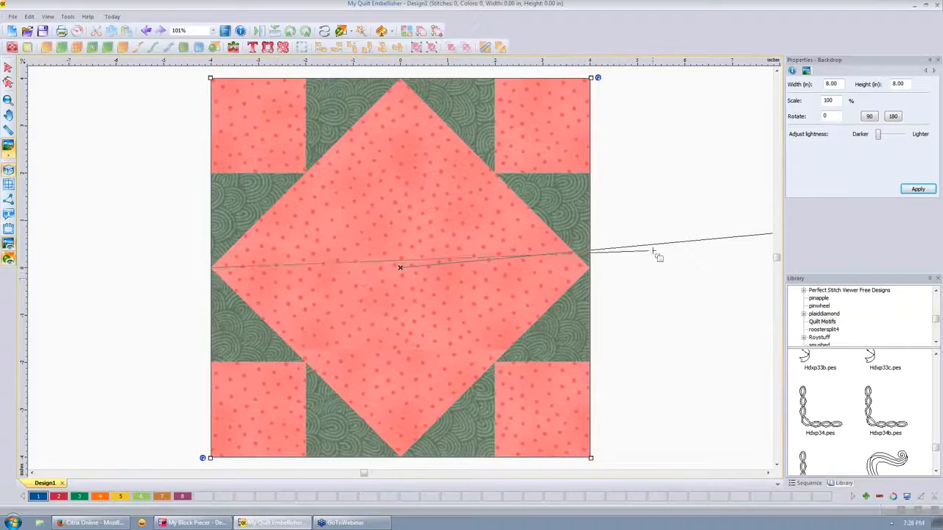
click(592, 271)
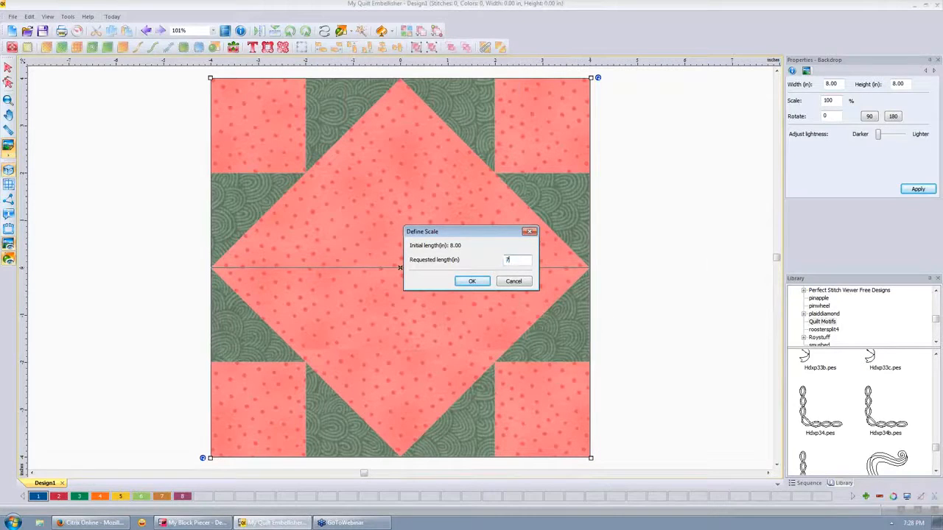
text(7.5)
click(479, 282)
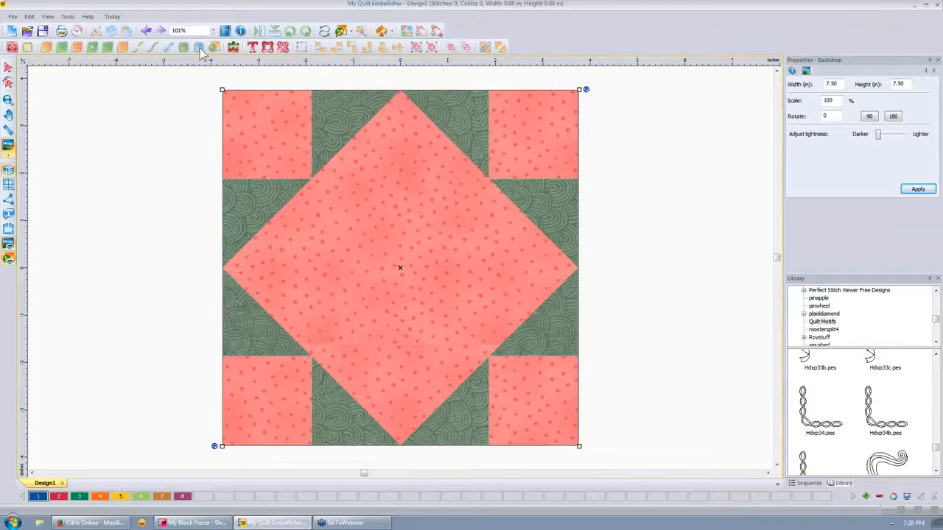
- Browse the embellishment categories from Blocks to Circles and insert Embellishments 18 from Circles 02 onto the quilt block
click(233, 47)
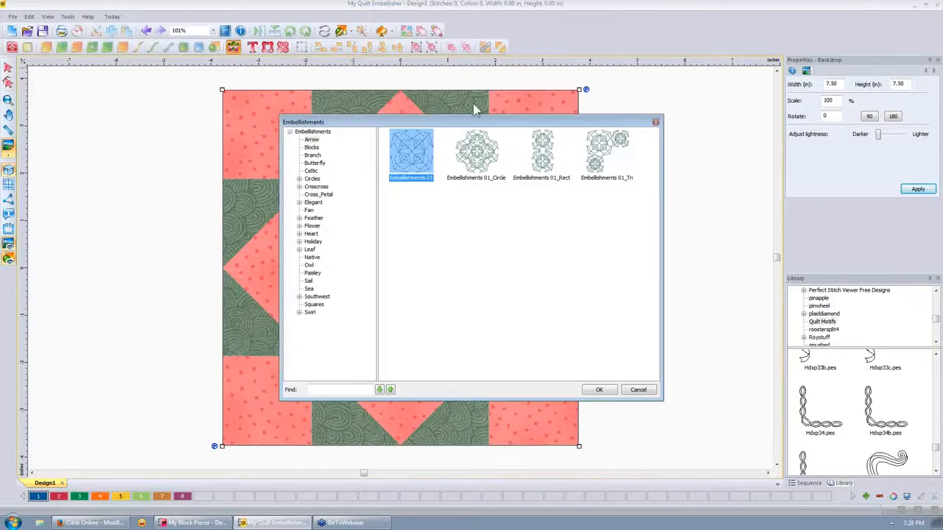
click(312, 148)
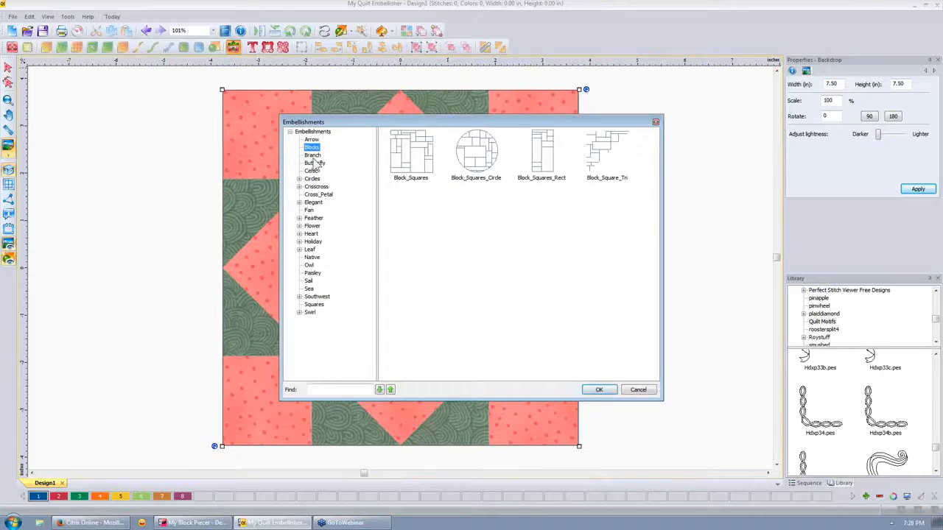
click(314, 156)
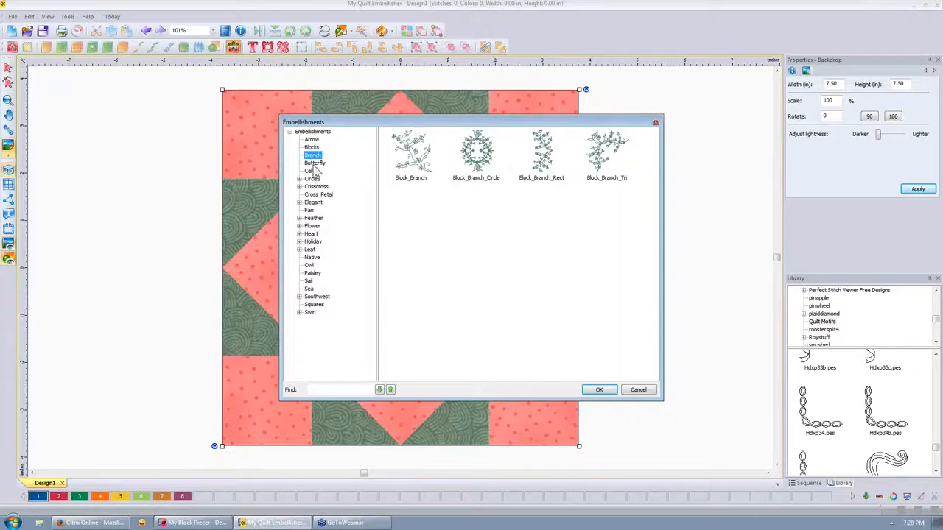
click(314, 163)
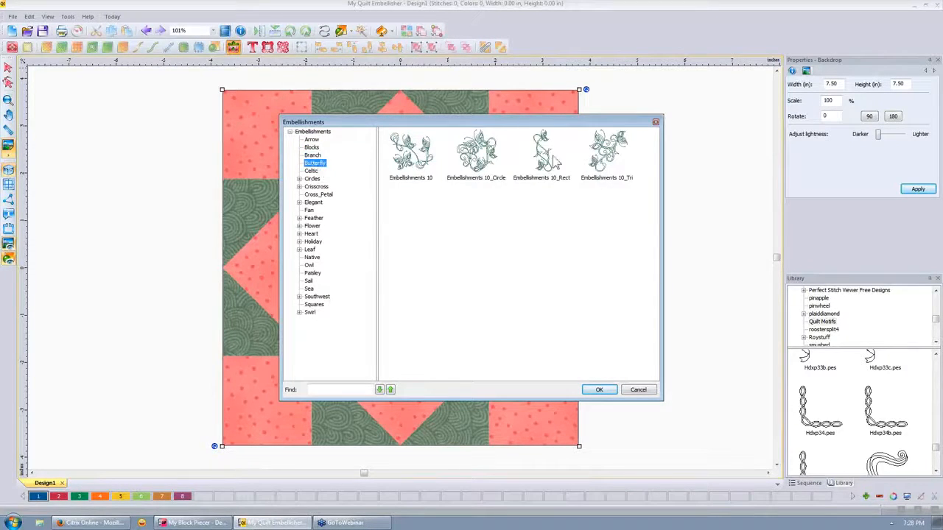
click(312, 171)
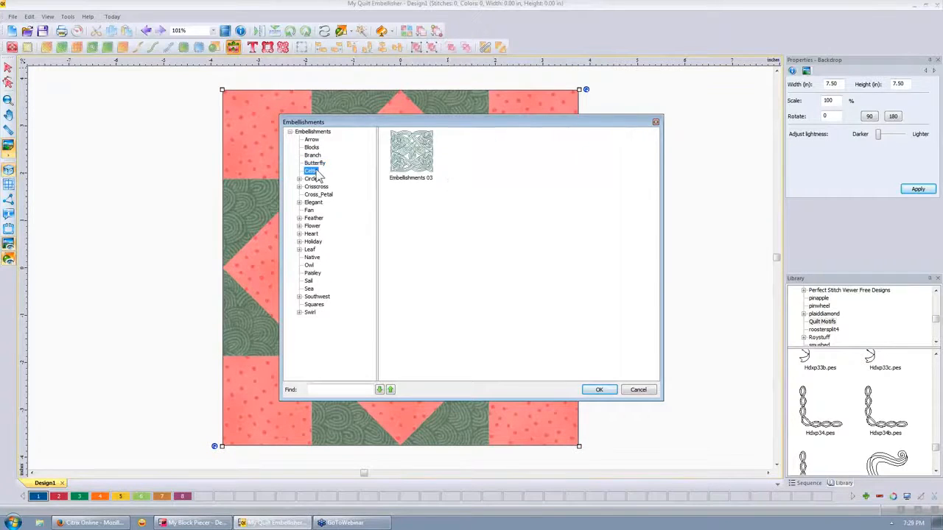
click(299, 179)
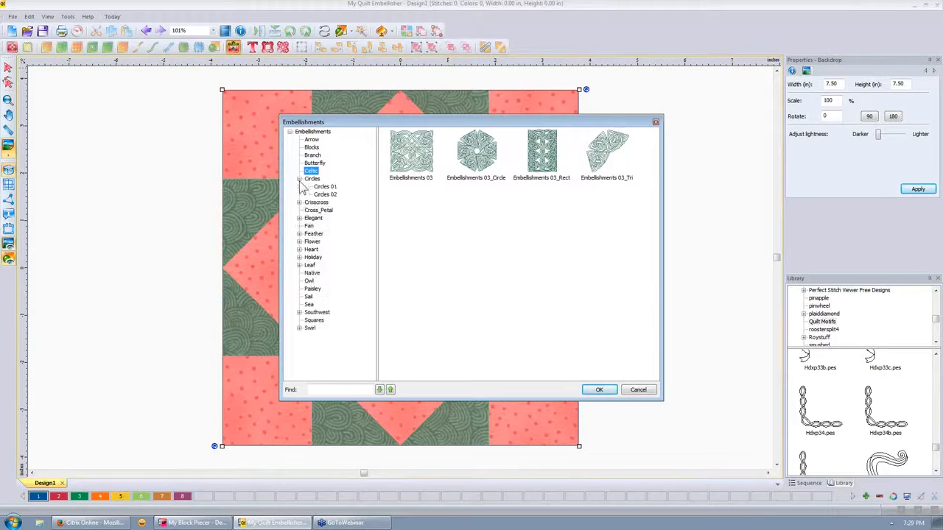
click(325, 187)
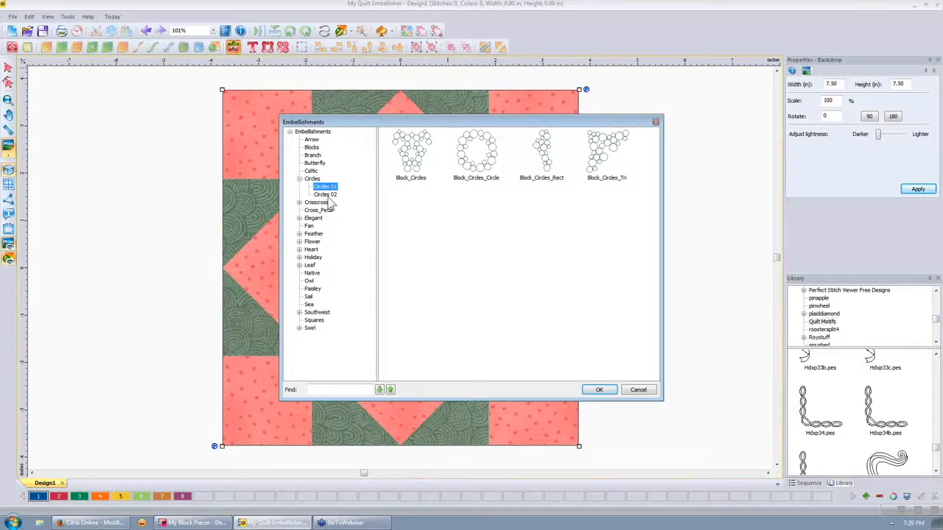
click(326, 194)
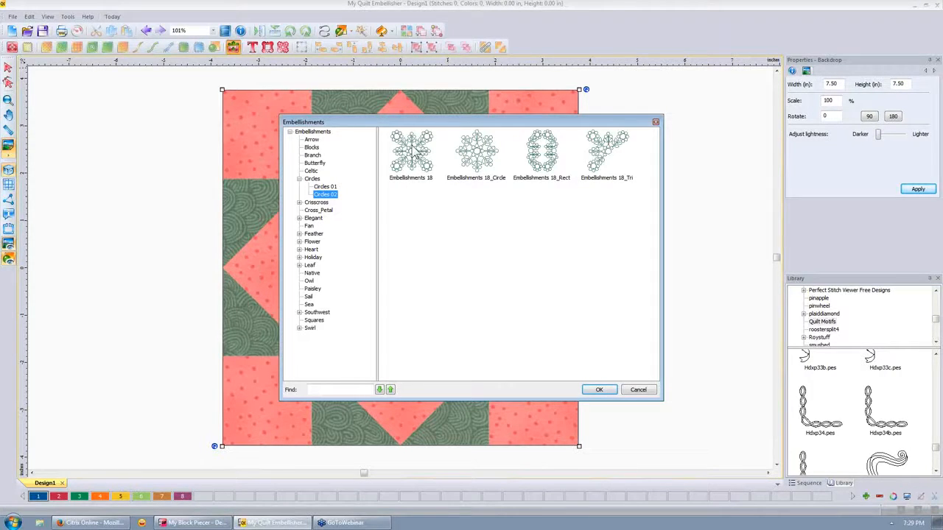
click(416, 151)
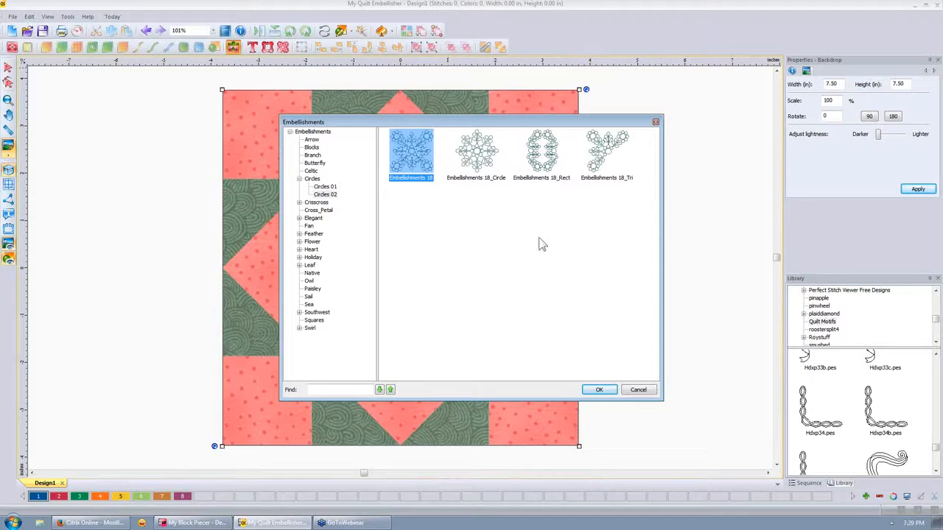
click(609, 393)
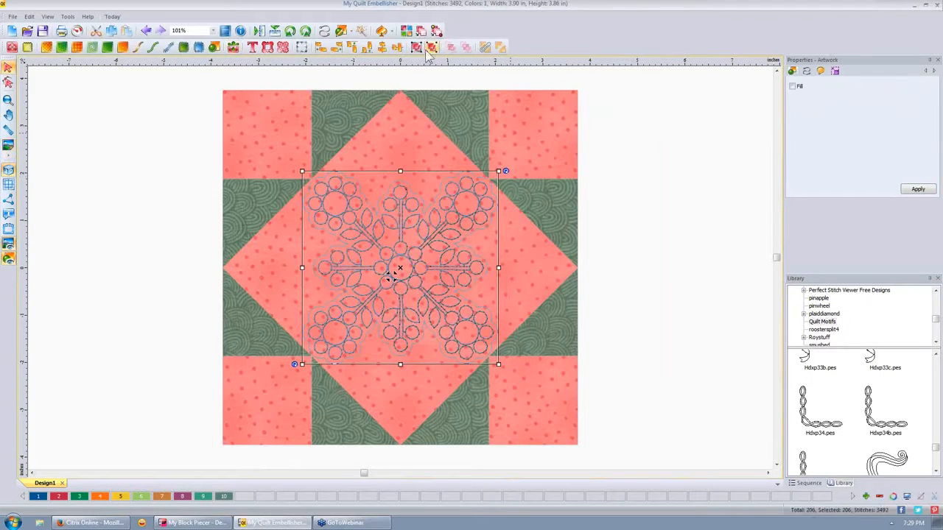
- Rotate the embellishment 45 degrees so its large flower arms point toward the pink diamond's corners, and deselect it
click(306, 31)
click(306, 31)
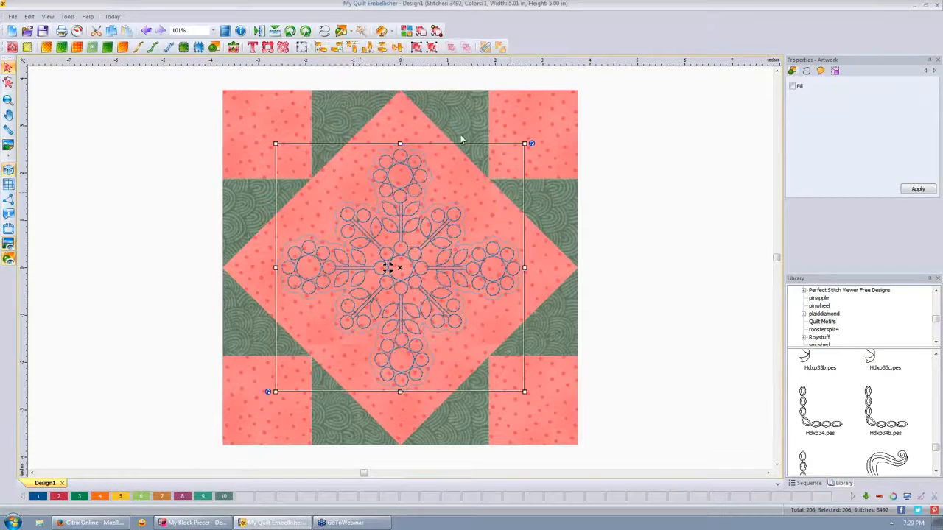
click(595, 156)
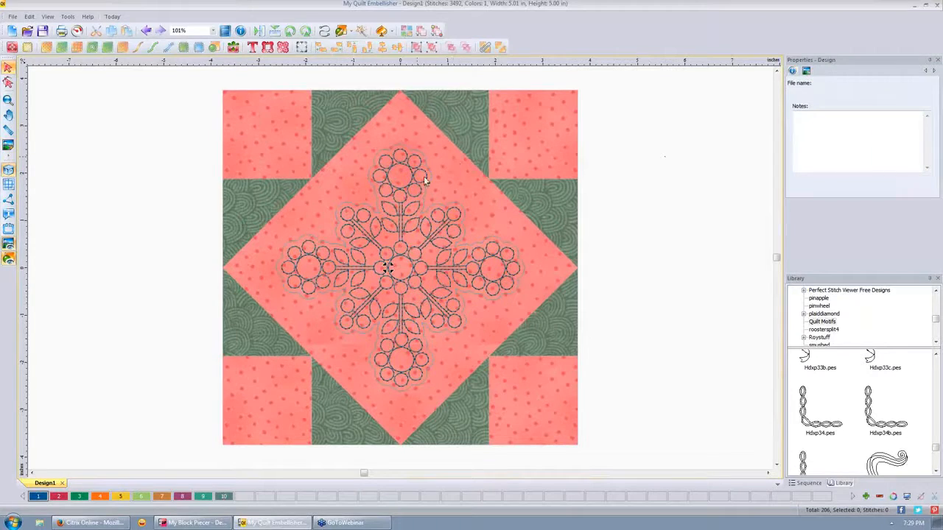
- Show the design's sequence and expand both thread colour groups to examine the artwork and run items they contain
click(810, 484)
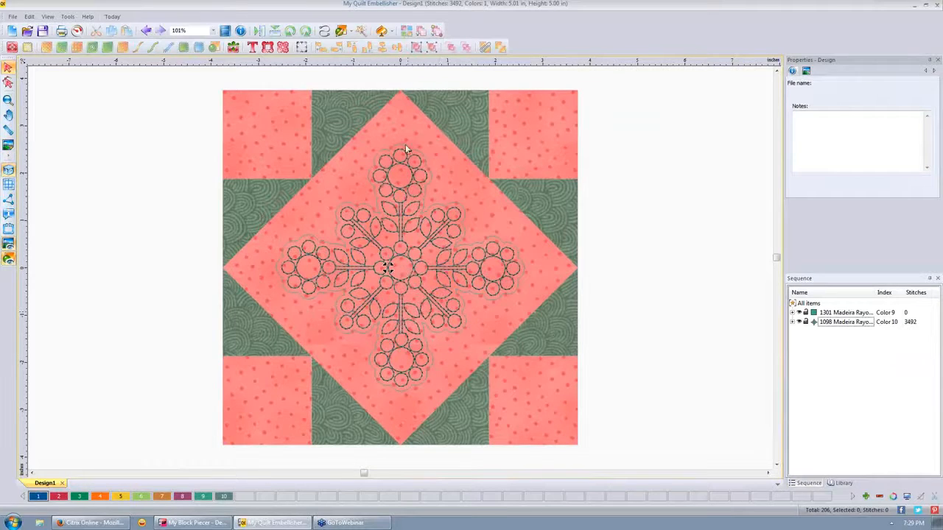
click(793, 313)
click(793, 331)
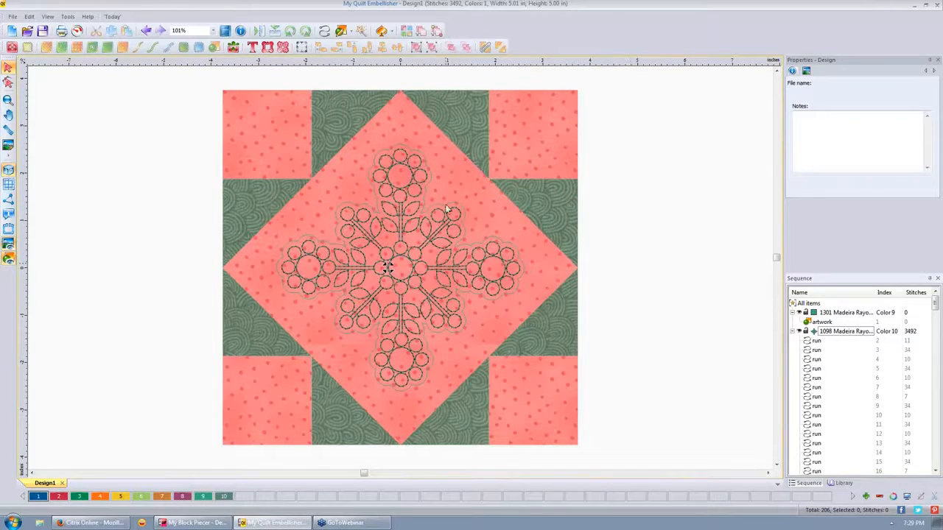
- Delete the unstitched artwork outline surrounding the central circle-flower design
click(827, 313)
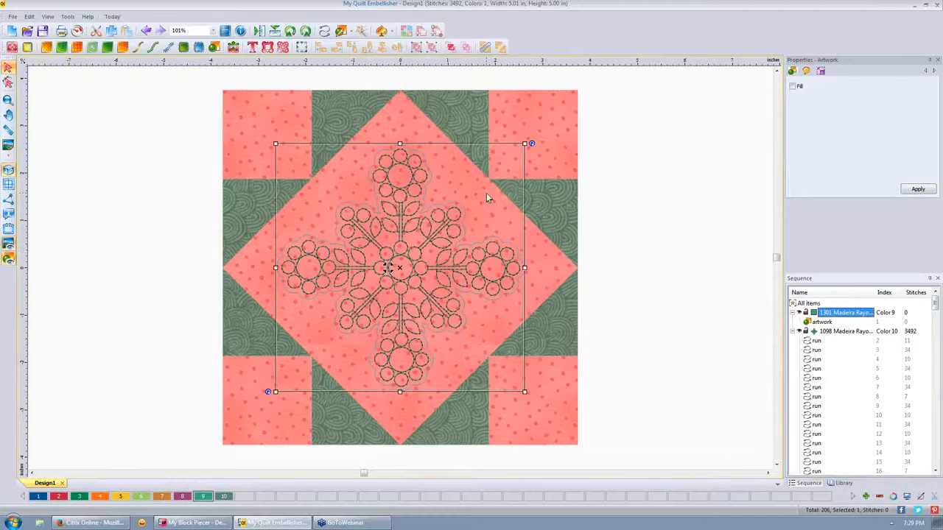
key(Delete)
- Select all stitches of the central design and resize them proportionally to a width of 7.01 in
key(ctrl+a)
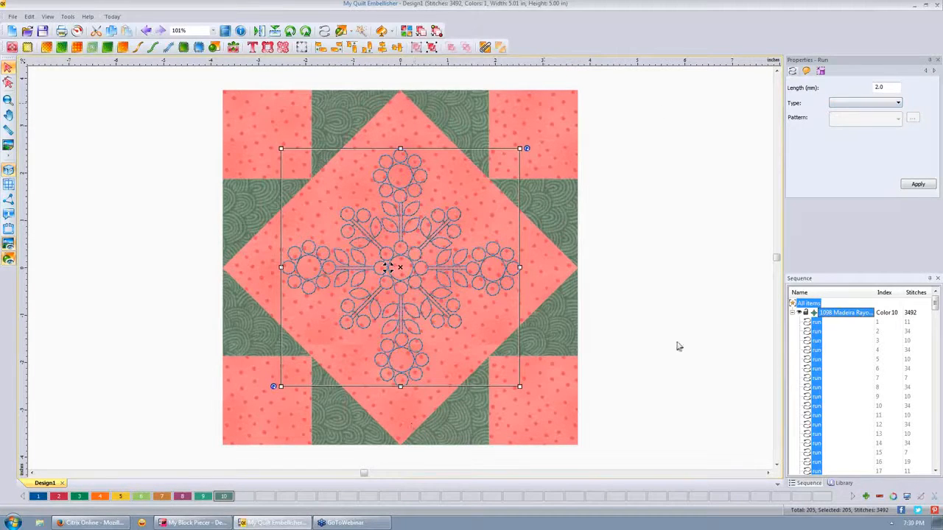
click(822, 71)
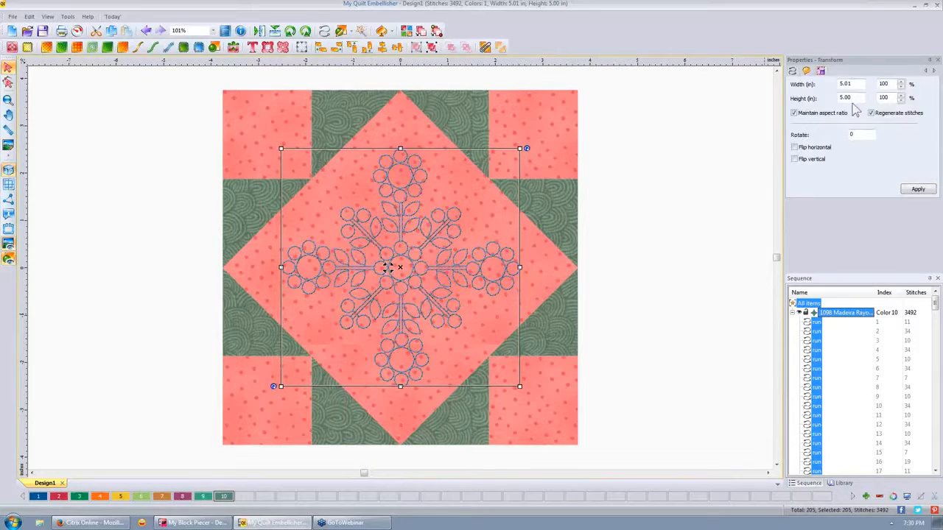
drag(857, 83, 824, 84)
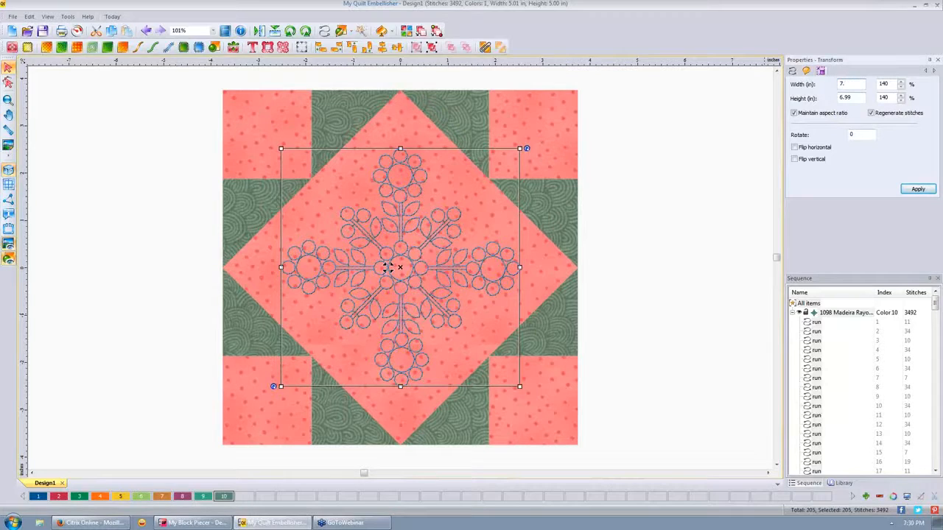
text(7.01)
click(917, 189)
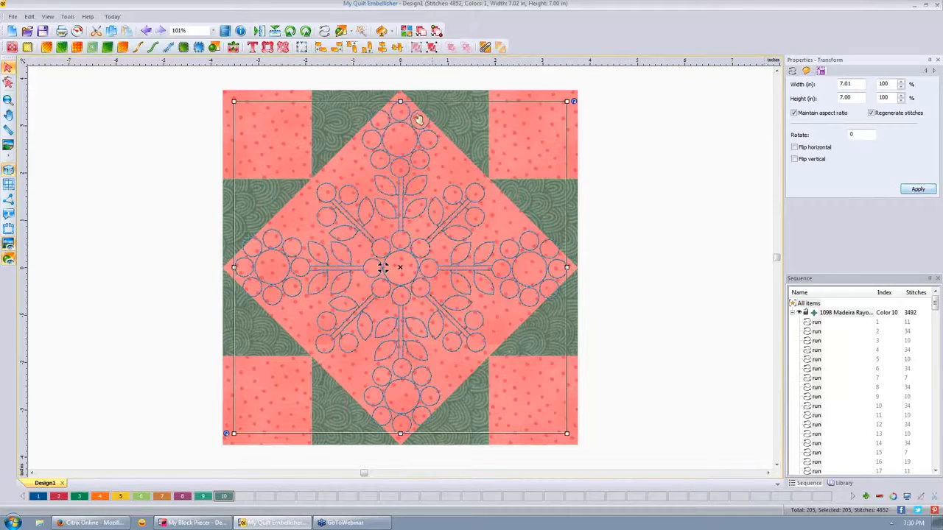
- Set the central design's width to 6.49 in with the aspect ratio maintained, and deselect it
double_click(848, 83)
text(6.49)
click(917, 190)
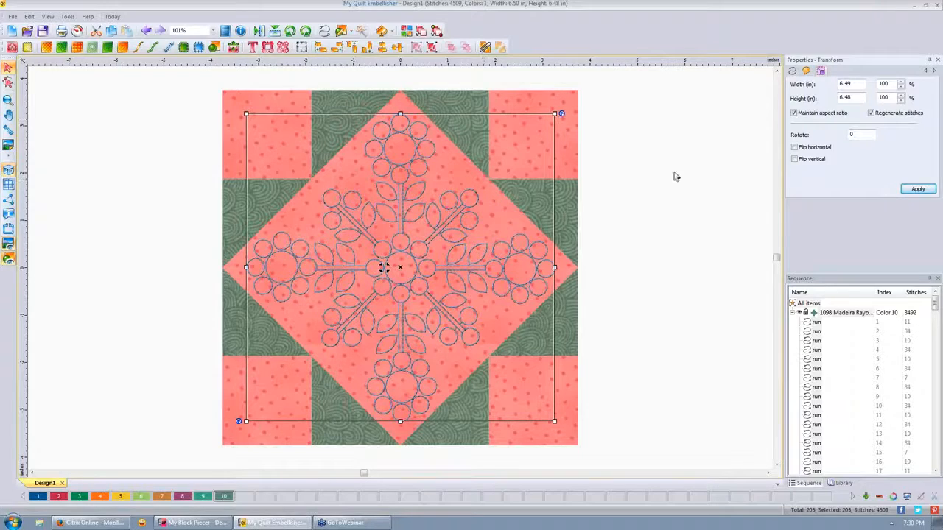
click(667, 146)
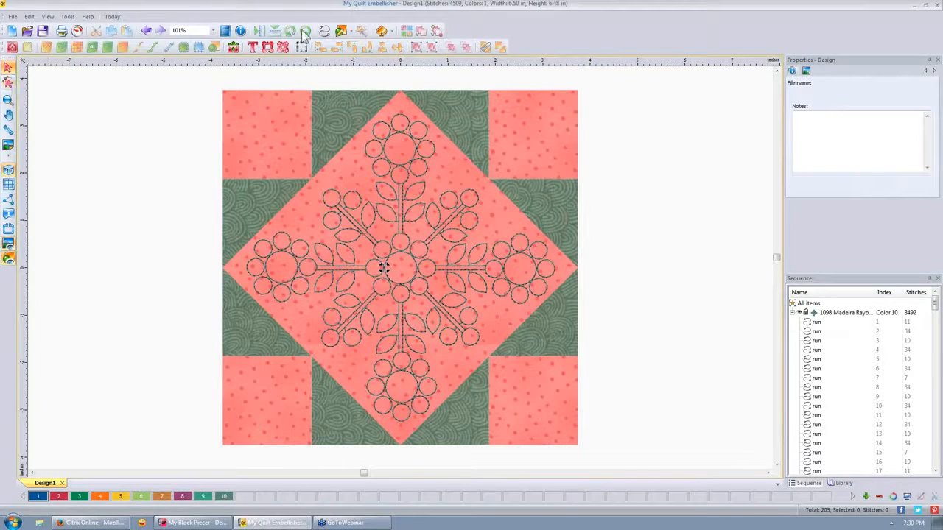
- Insert the Embellishments 18_Tri design and place it over the quilt block's upper-left corner triangle
click(233, 46)
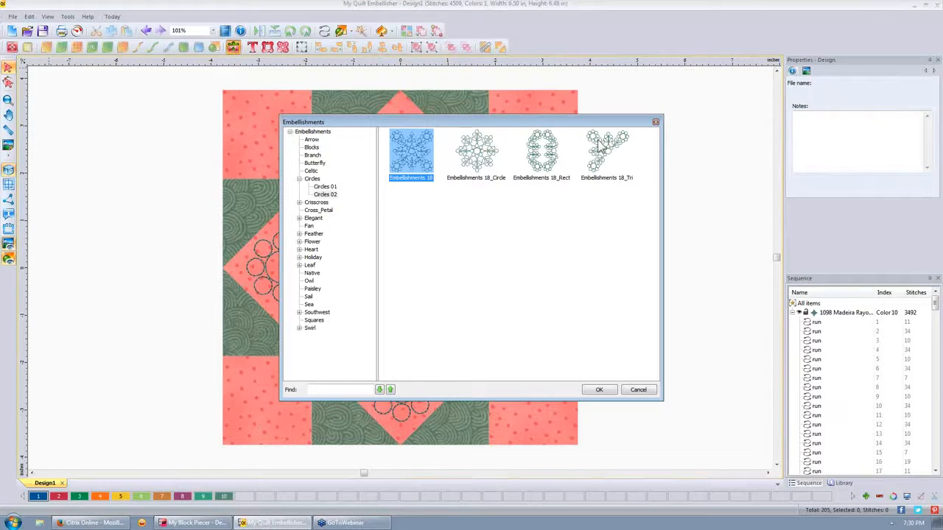
click(607, 149)
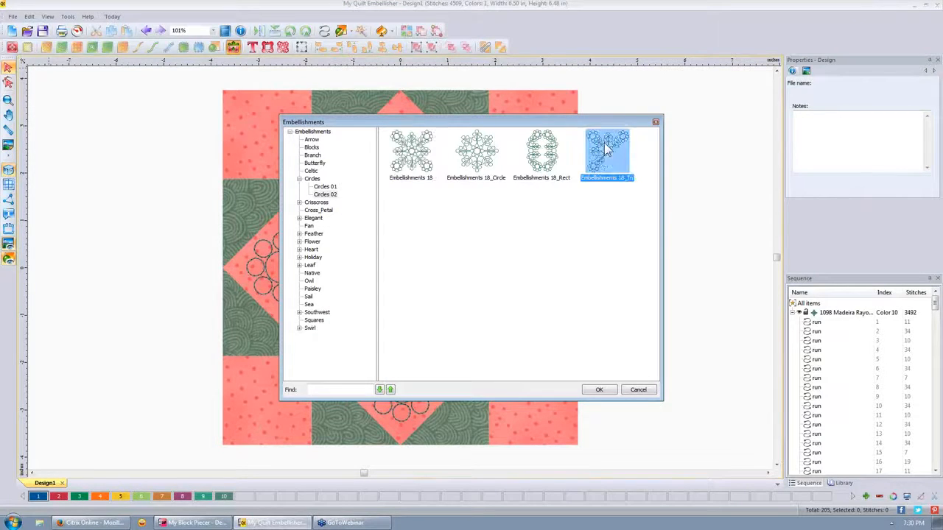
click(602, 391)
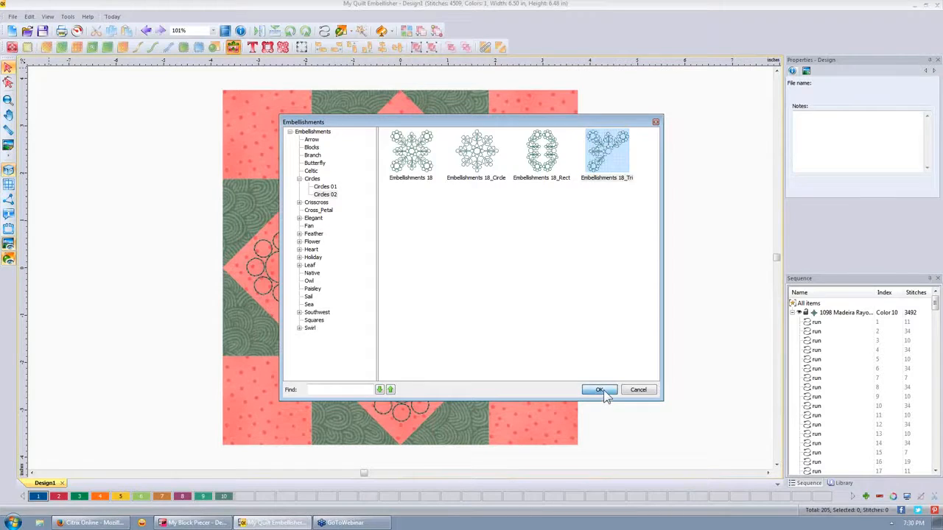
drag(400, 267, 297, 163)
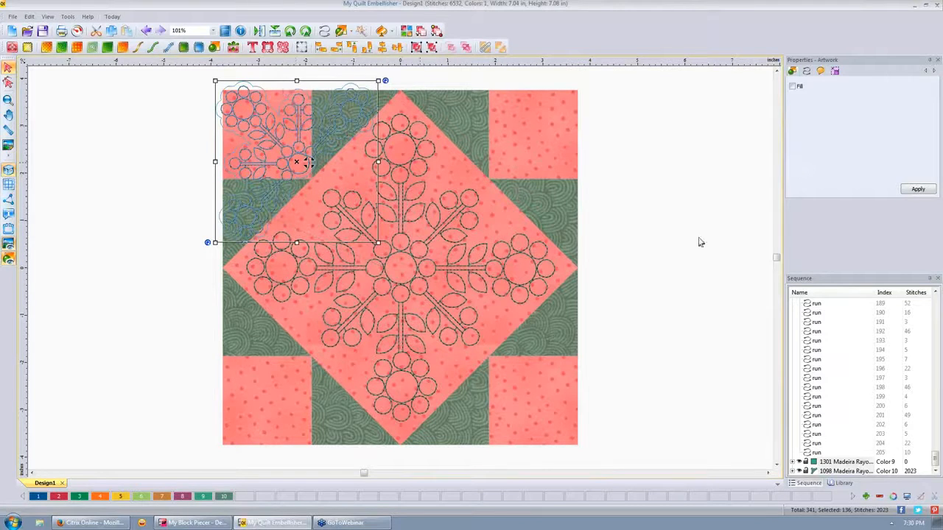
- Delete the color 9 artwork outline belonging to the triangular corner embellishment
click(837, 466)
click(835, 465)
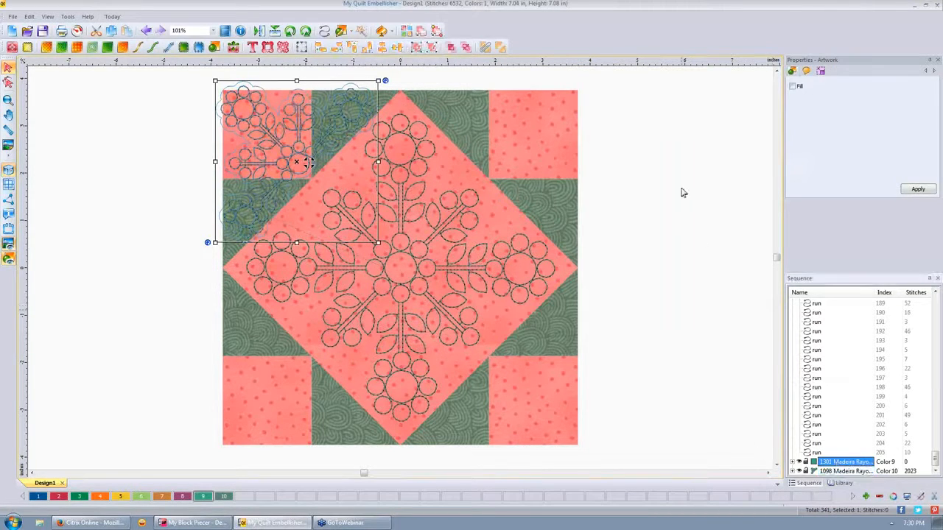
key(Delete)
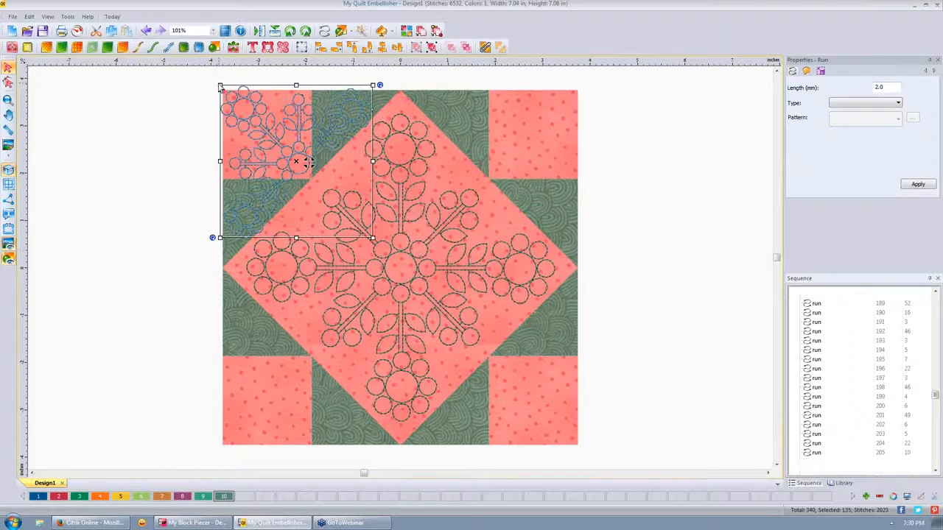
- Scale down the triangular embellishment and reposition it to fit inside the block's upper-left corner, then deselect it
click(221, 87)
click(258, 103)
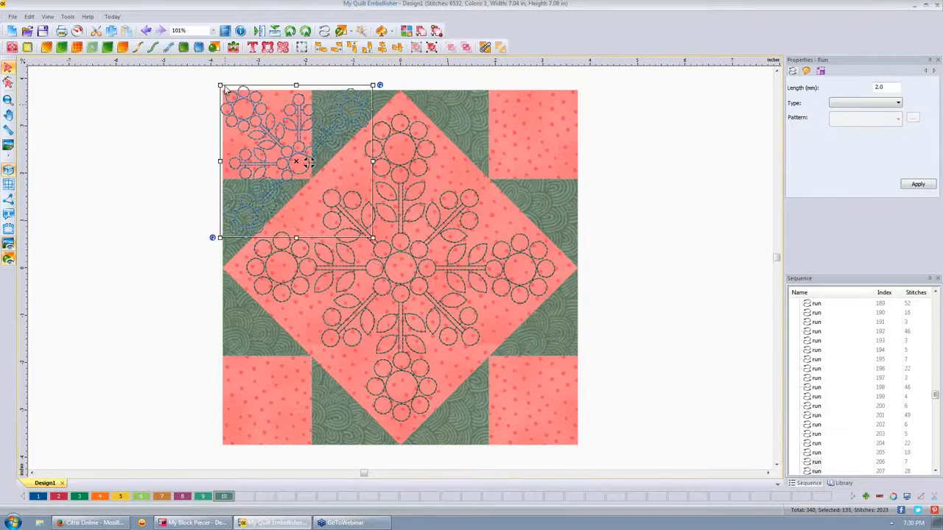
drag(222, 86, 245, 110)
mouse_move(308, 164)
mouse_down()
mouse_move(282, 152)
mouse_move(291, 159)
mouse_up()
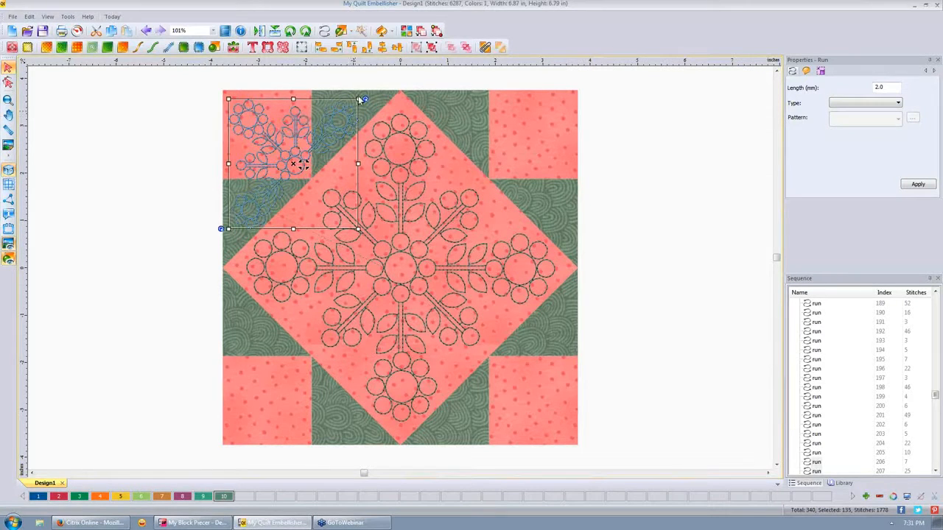
drag(362, 101, 361, 99)
drag(280, 139, 282, 143)
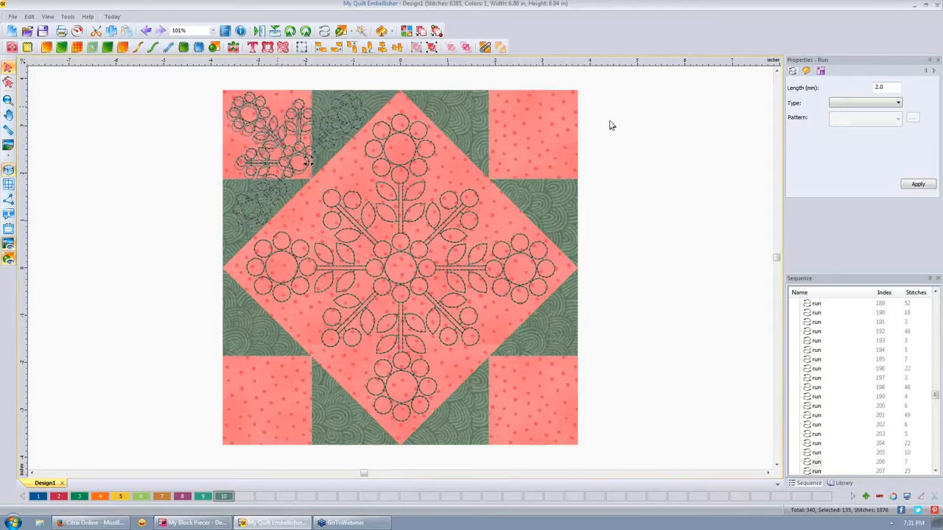
click(617, 143)
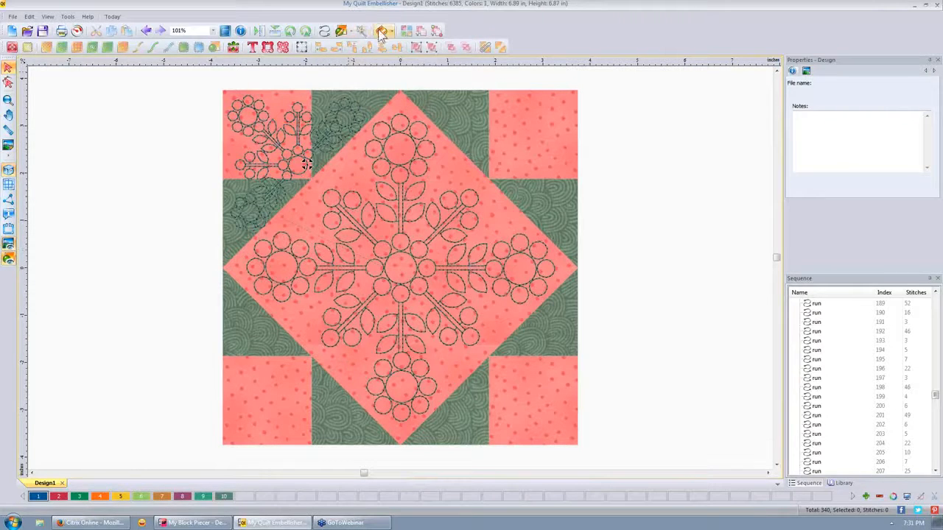
- Draw a triangle artwork shape over the block's upper-right corner area
click(350, 32)
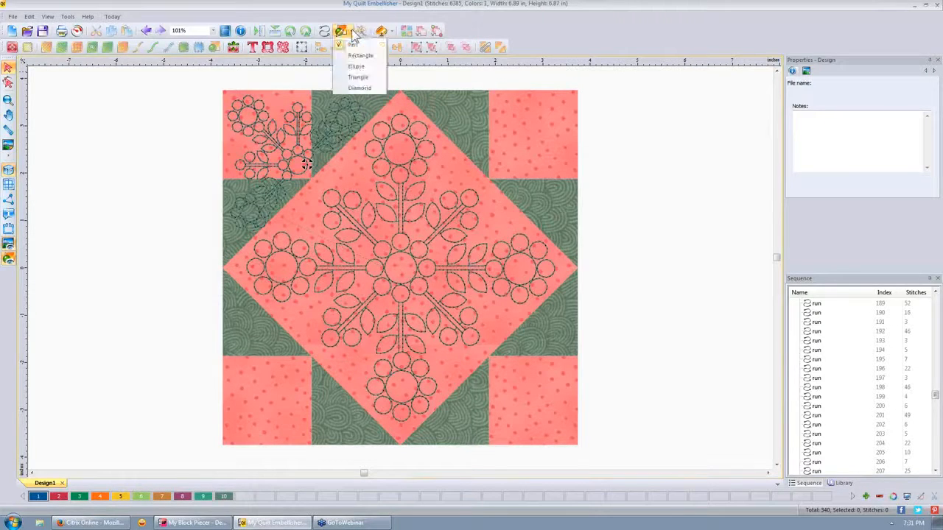
click(354, 81)
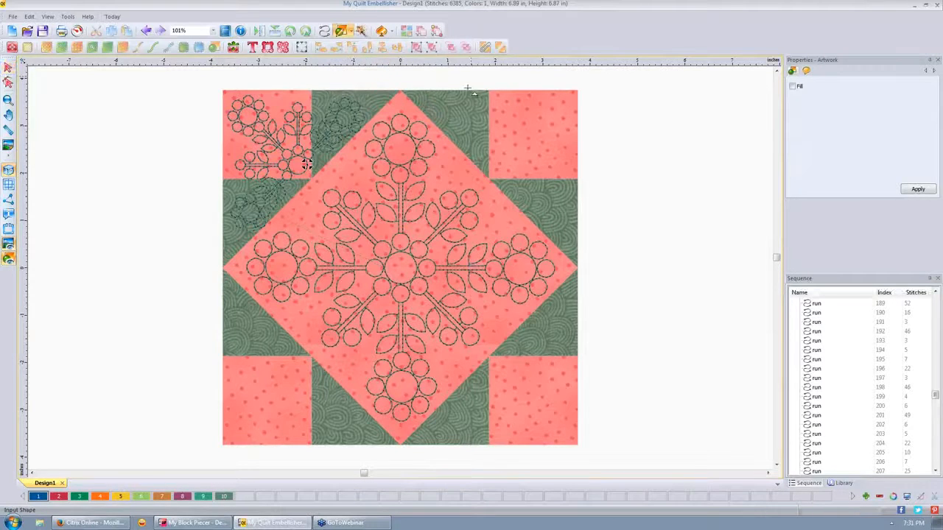
drag(497, 108, 641, 226)
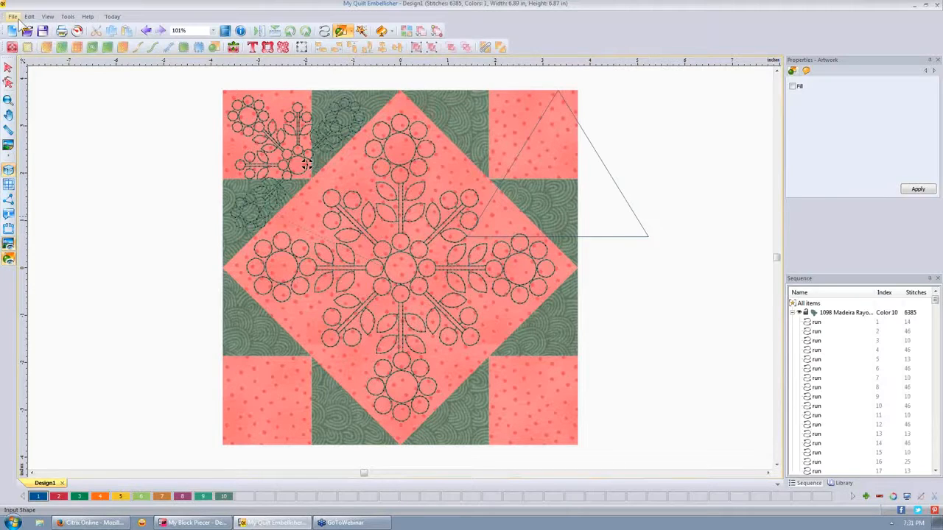
- Reshape the triangle by moving its three points to the block's upper-right corner and the central diamond's top and right tips
click(9, 82)
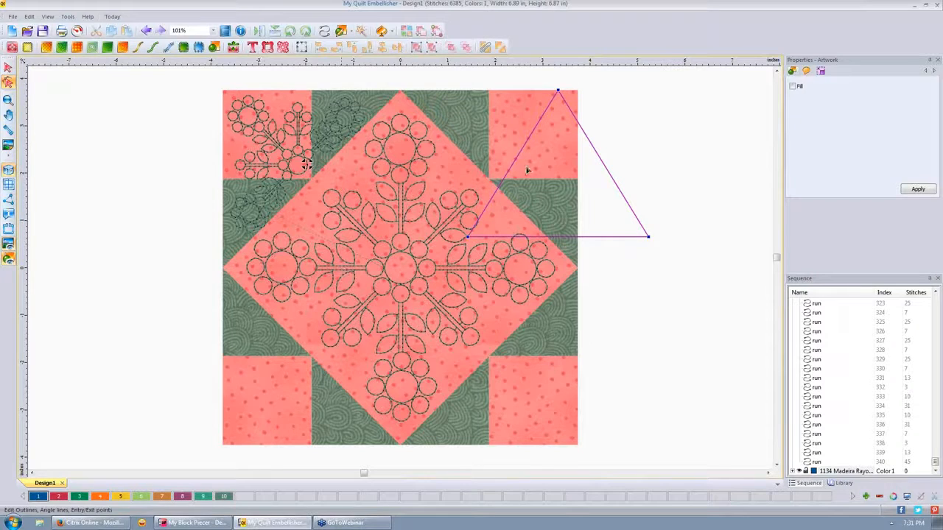
drag(559, 91, 576, 91)
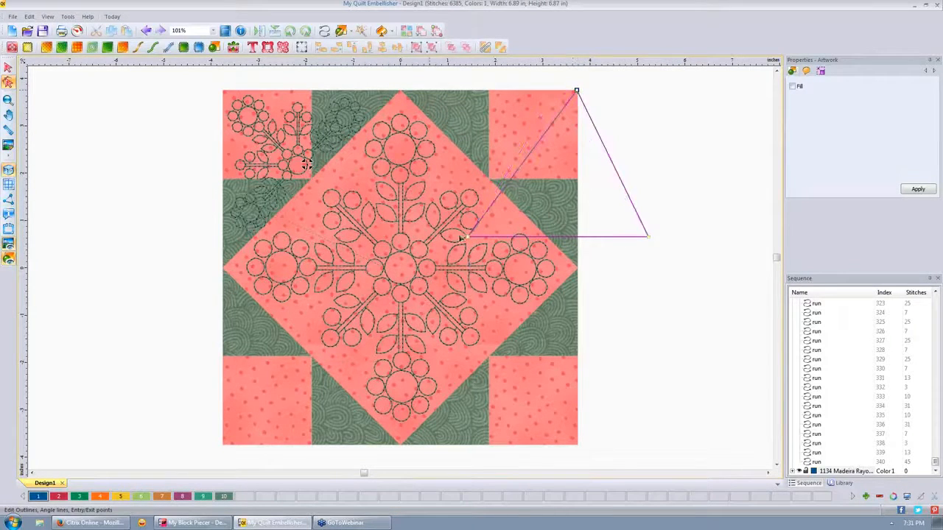
drag(467, 239, 401, 91)
drag(653, 237, 578, 268)
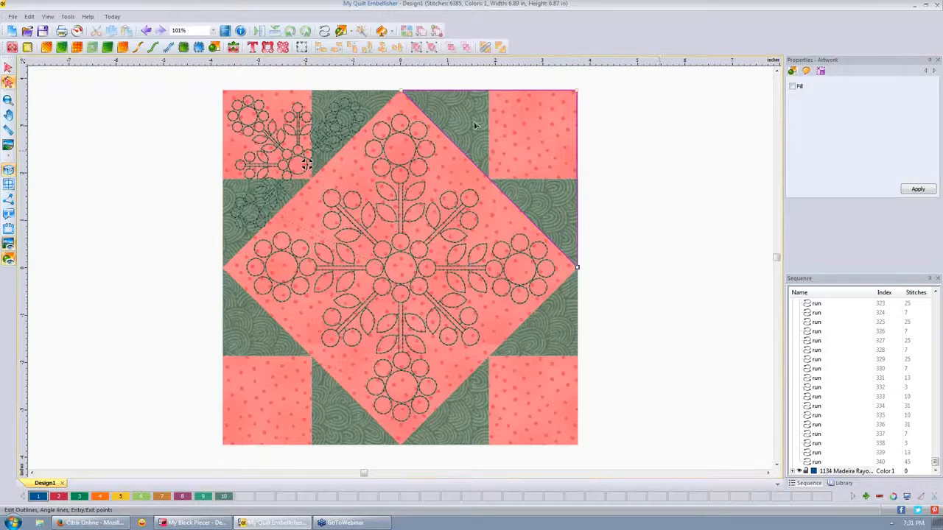
click(9, 67)
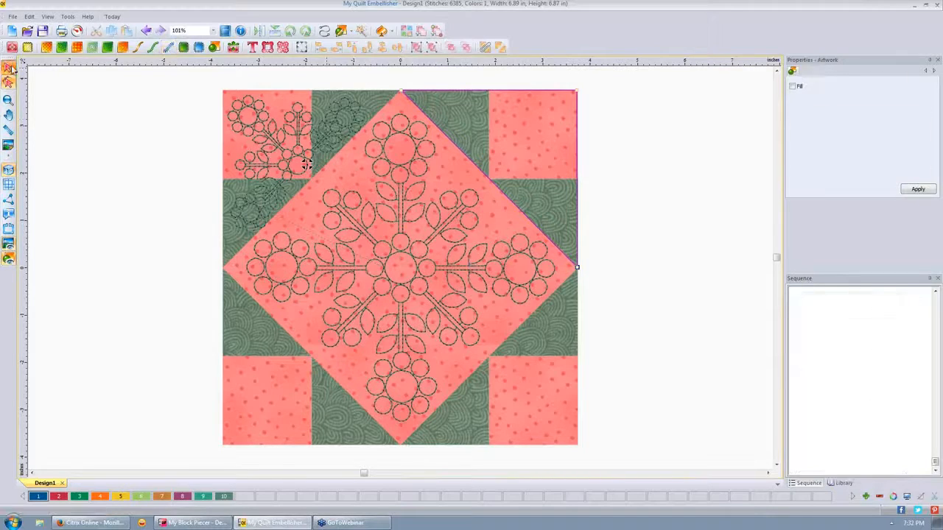
- Apply a Shape Echo fill with pattern 101 to the upper-right corner triangle
click(123, 48)
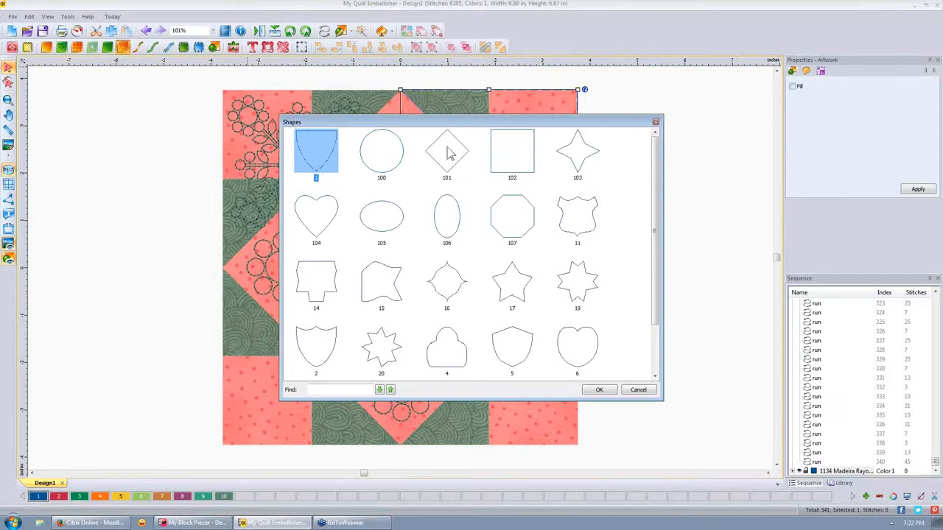
click(461, 147)
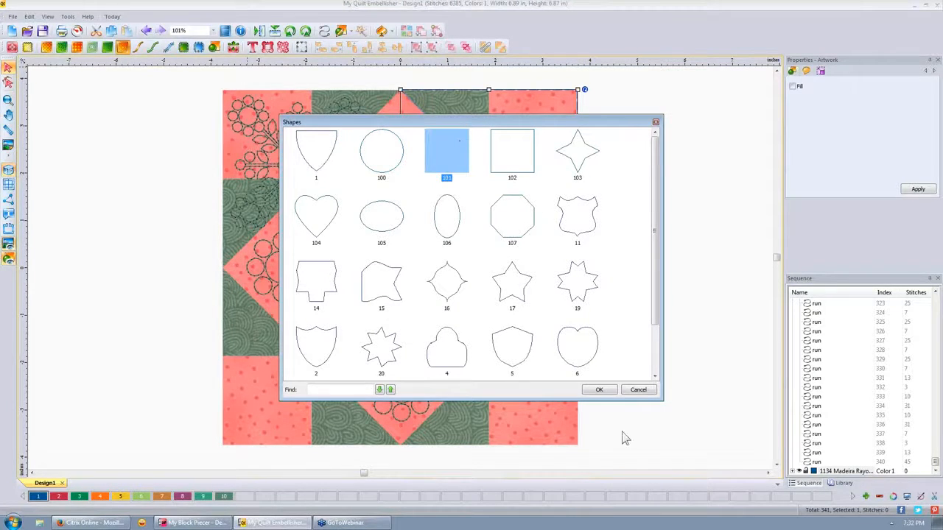
click(599, 390)
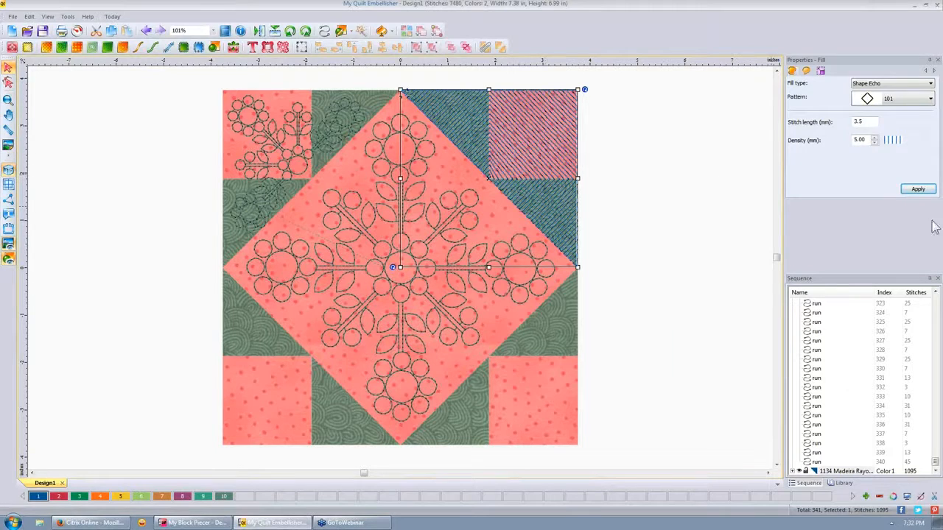
- Set the upper-right triangle's Shape Echo fill density to 10 mm and deselect the fill
double_click(866, 140)
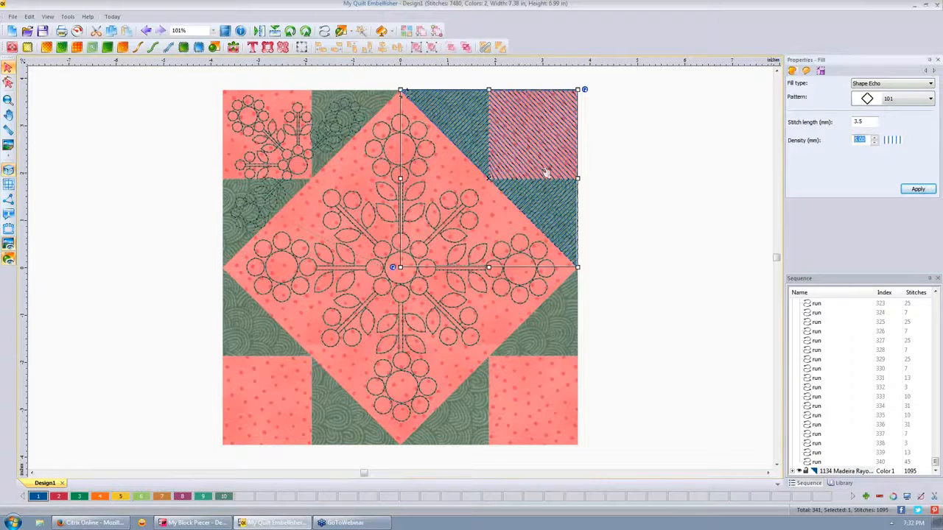
click(636, 145)
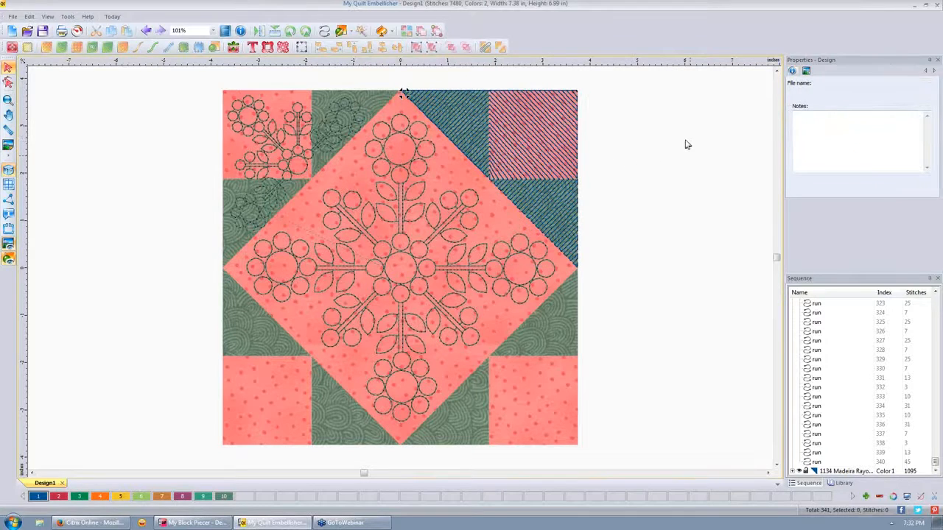
click(545, 152)
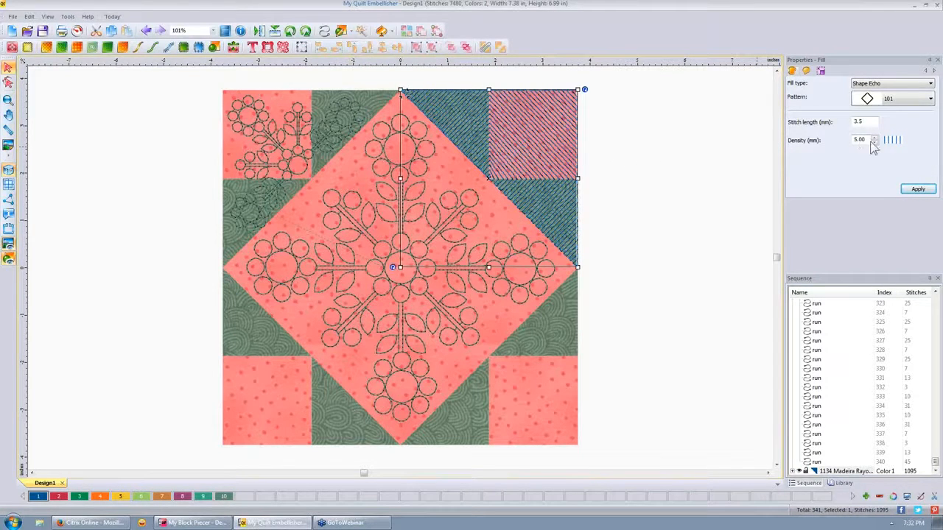
drag(866, 140, 822, 141)
text(10)
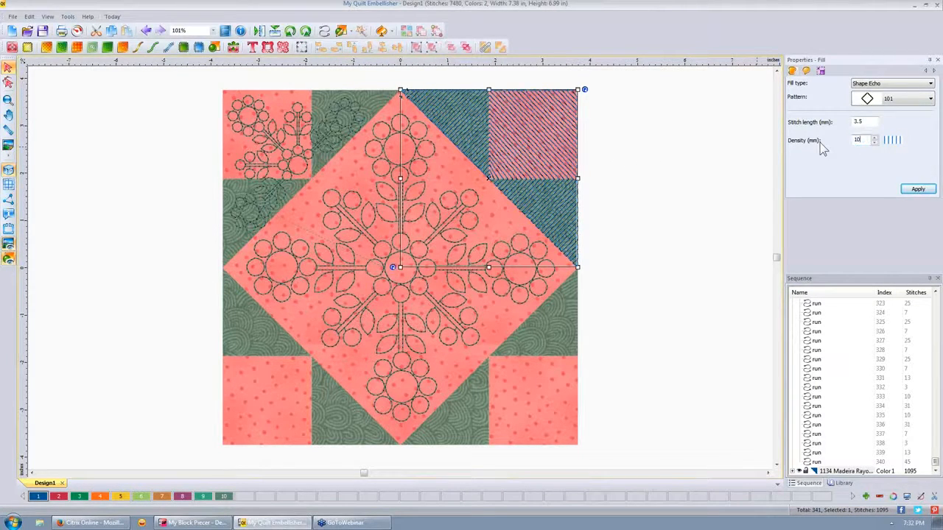
click(918, 191)
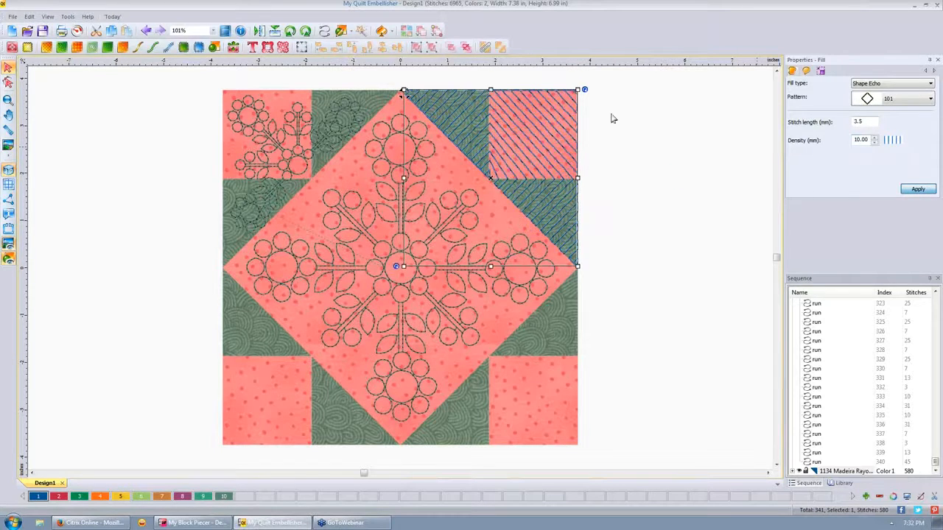
click(667, 154)
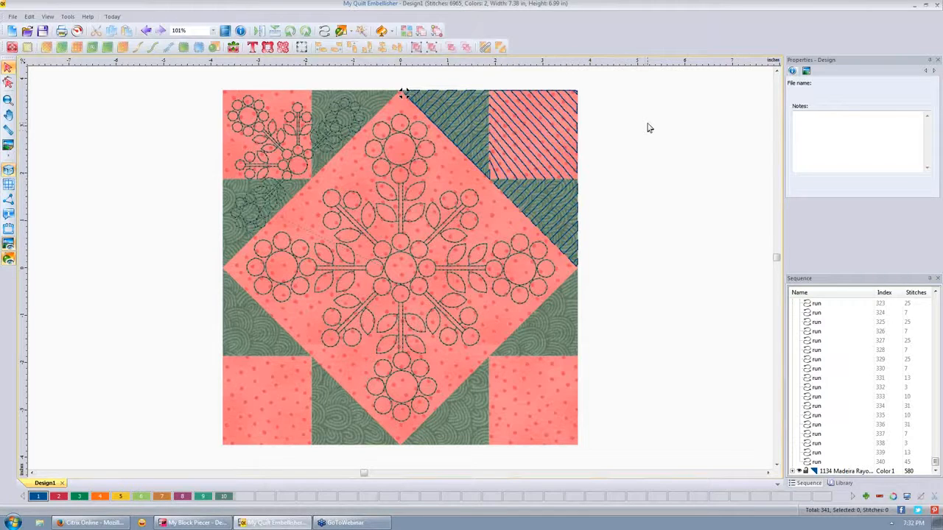
- Move the upper-right triangle's Shape Echo origin point to the centre of the block and deselect the fill
click(515, 124)
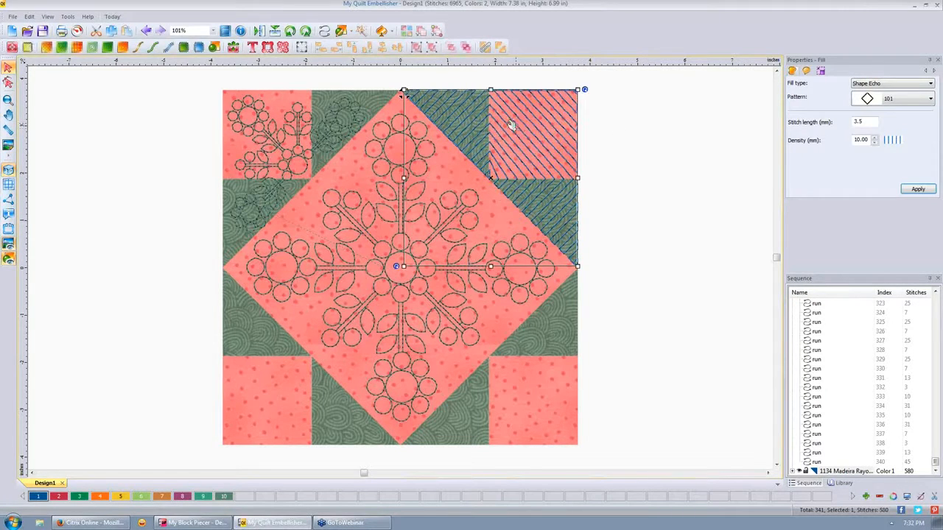
click(8, 83)
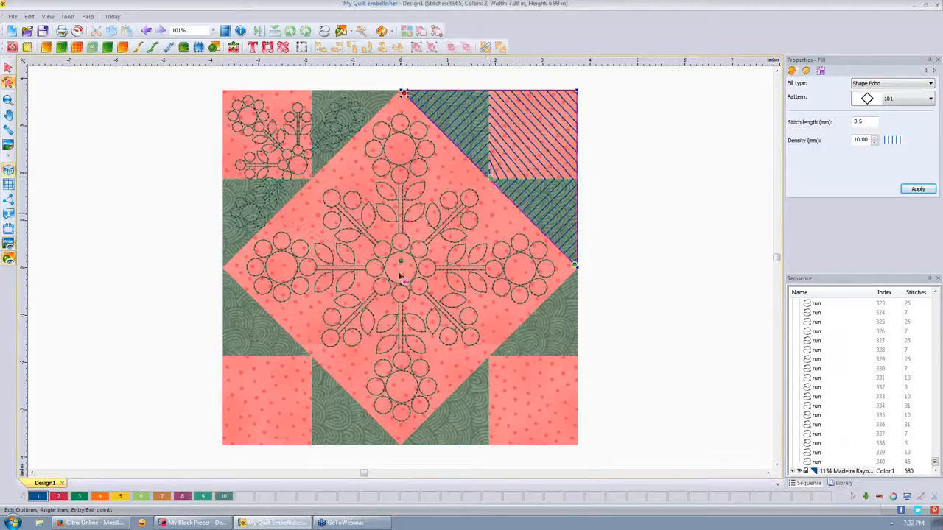
drag(401, 271, 400, 268)
click(668, 186)
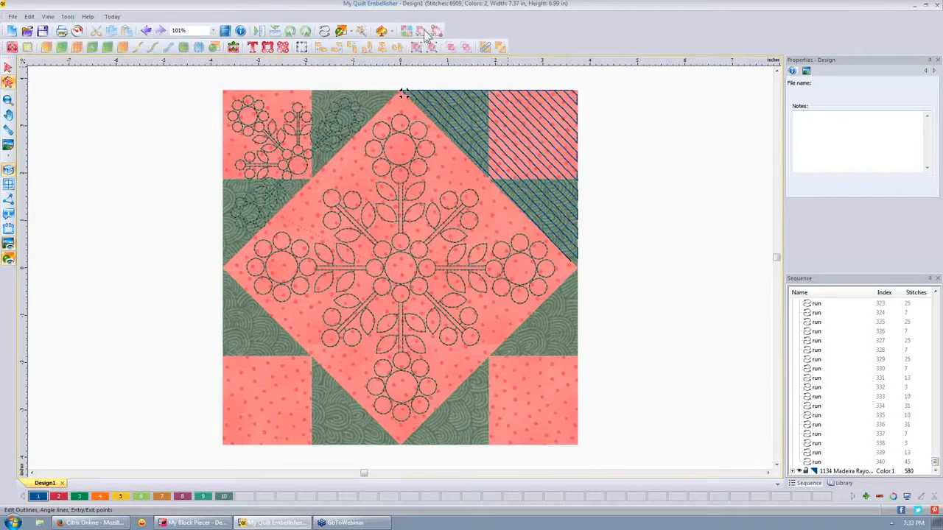
- Draw a rectangle artwork shape over the block's lower-left pink corner square and convert it to a run outline
click(349, 31)
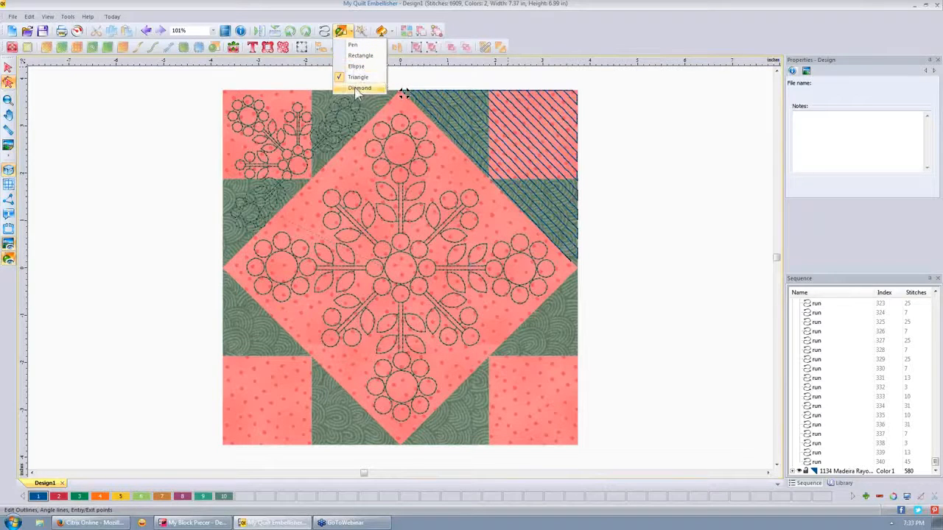
click(359, 56)
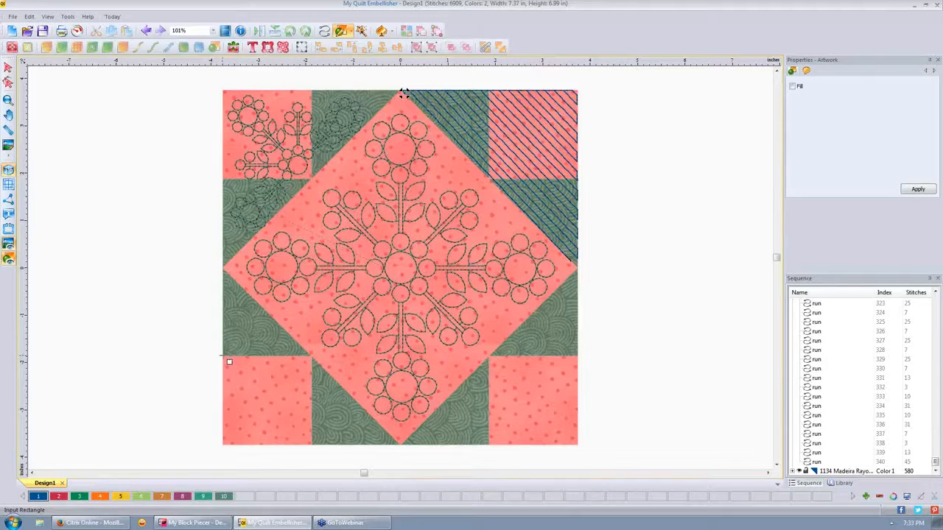
drag(222, 356, 312, 446)
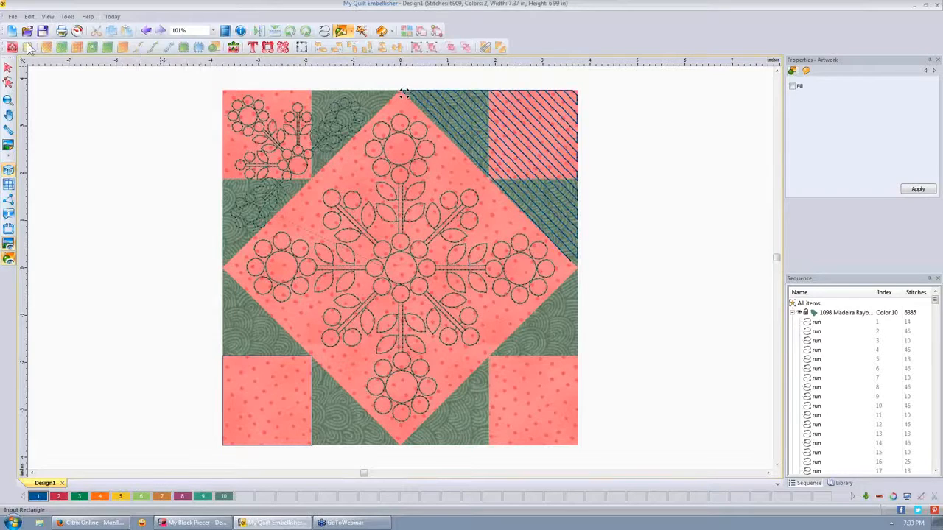
click(7, 67)
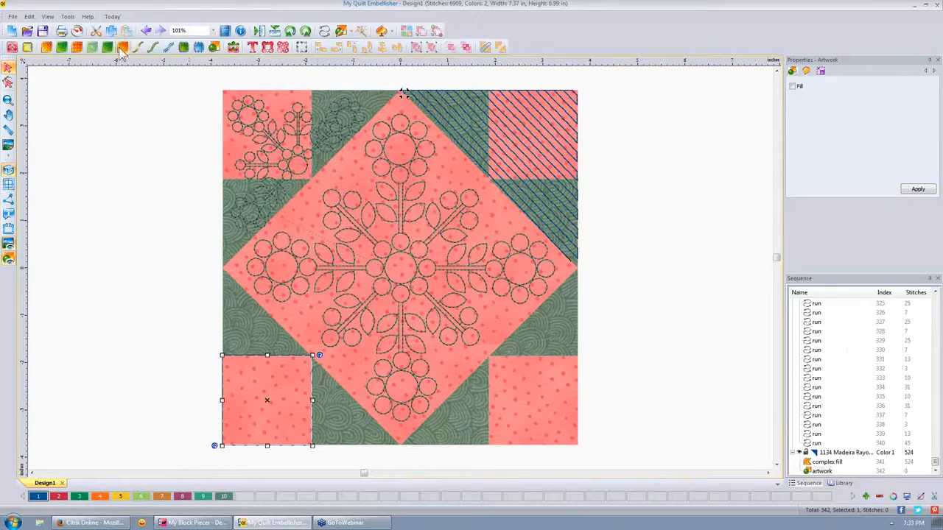
click(143, 48)
click(113, 212)
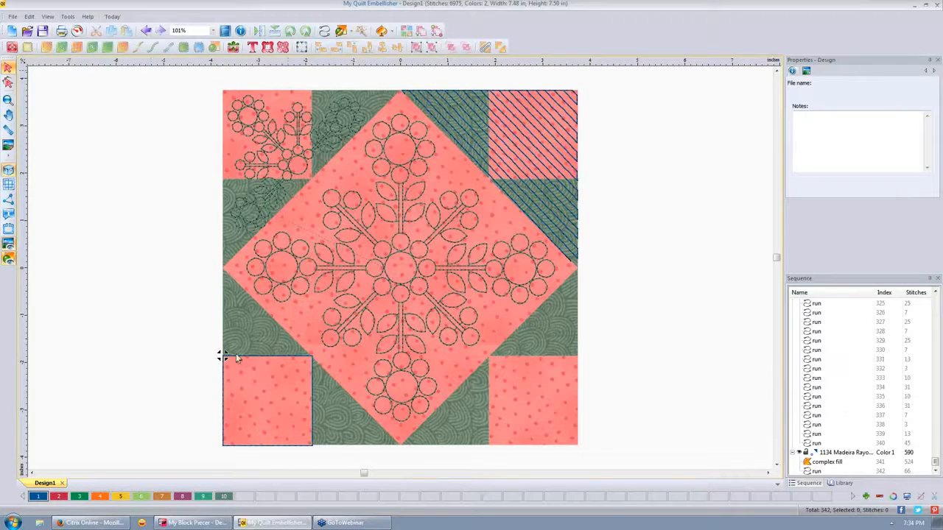
- Convert the lower-left square to a stippling fill and recolour it with thread colour 10, Madeira Rayon 1098
click(261, 373)
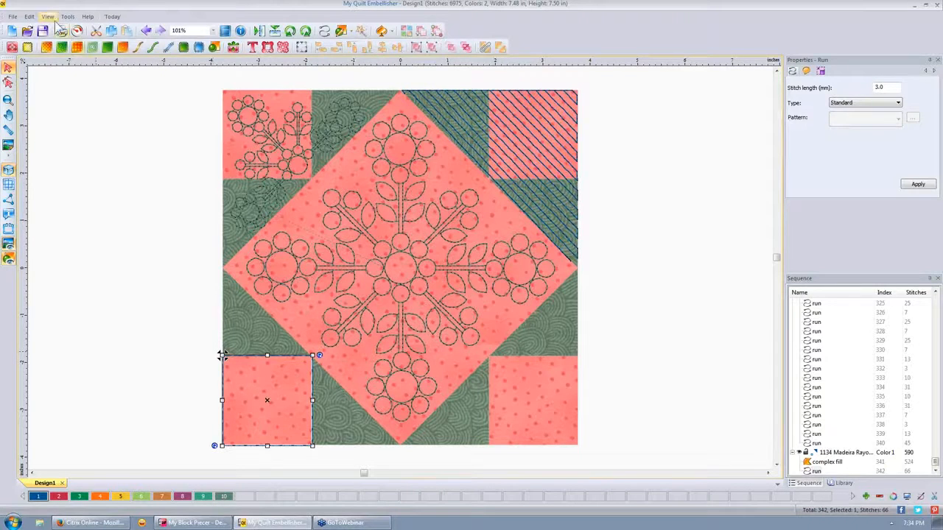
click(61, 48)
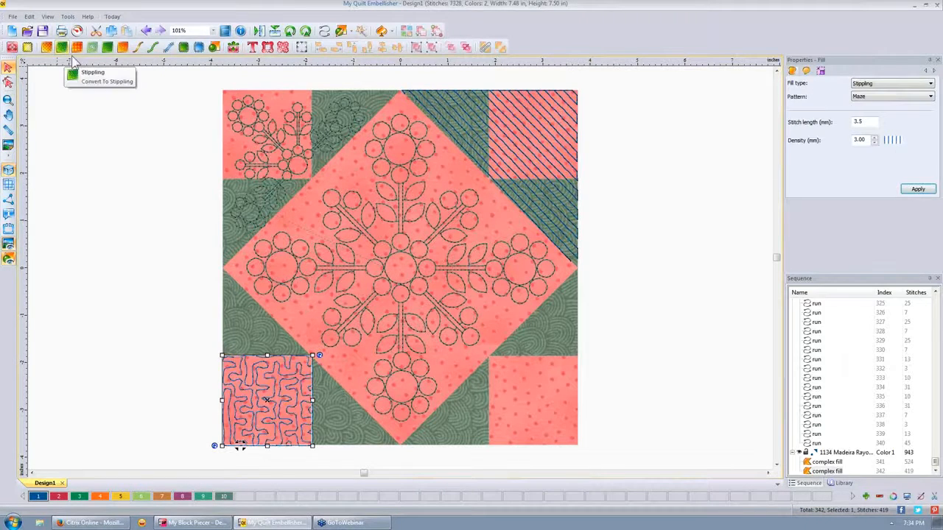
click(655, 186)
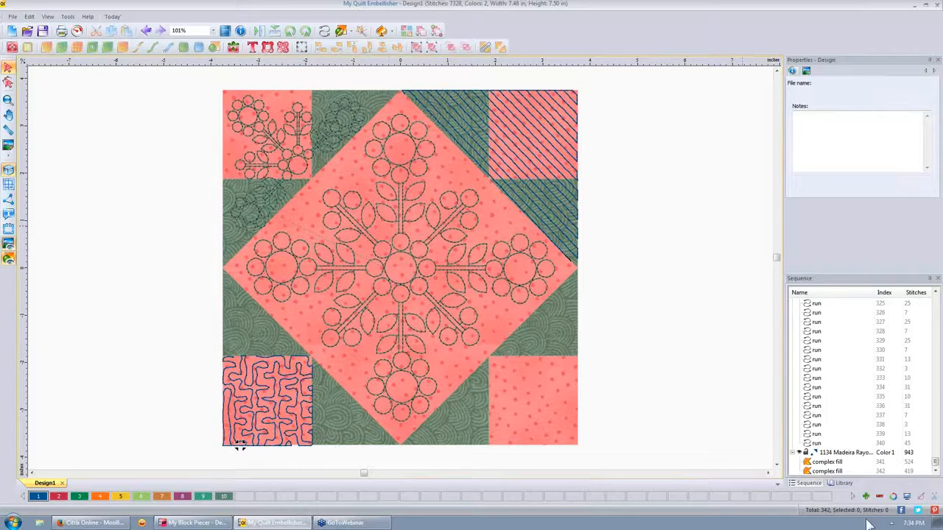
click(258, 386)
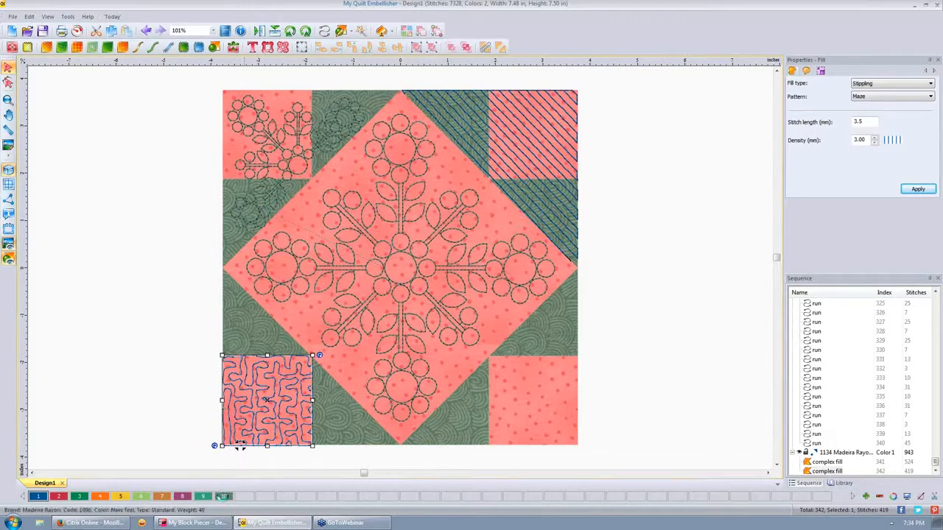
click(136, 263)
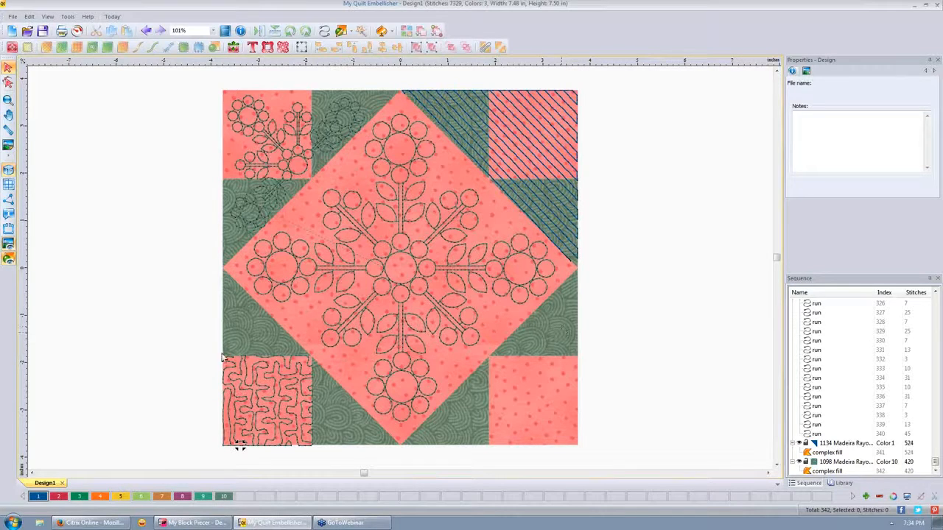
- Convert the lower-left square to a Texture fill with pattern 103 and deselect it
click(267, 386)
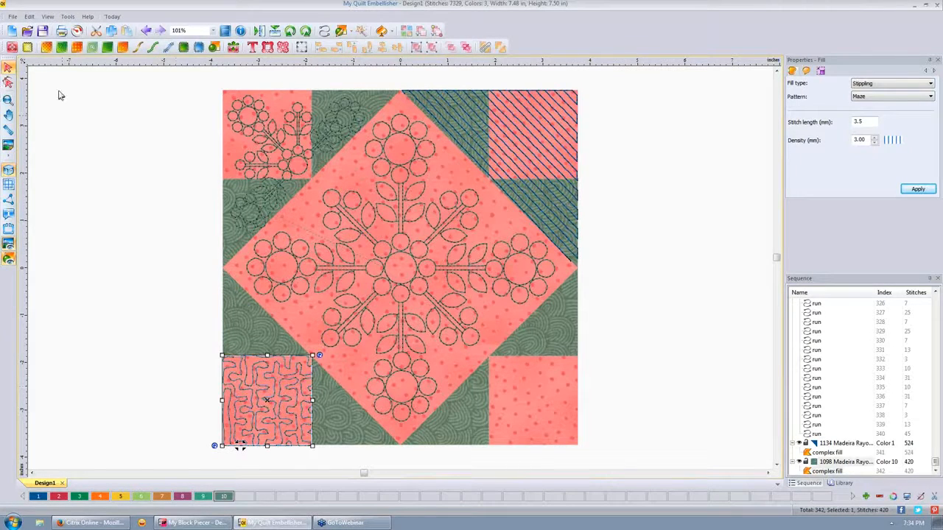
click(45, 47)
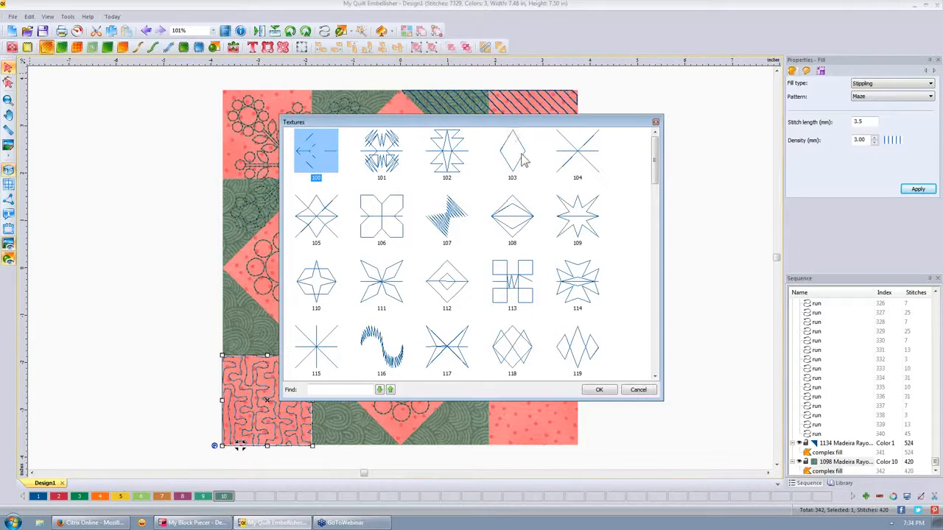
click(520, 159)
click(600, 391)
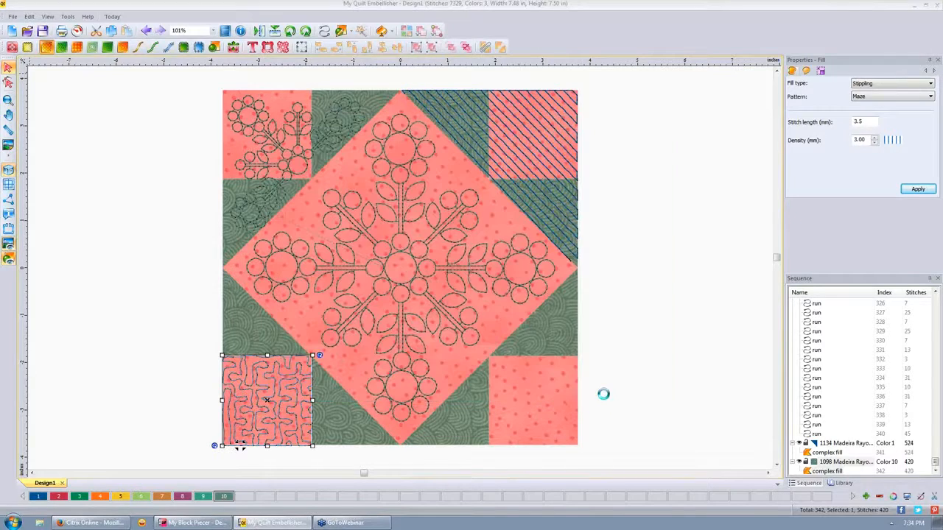
click(675, 288)
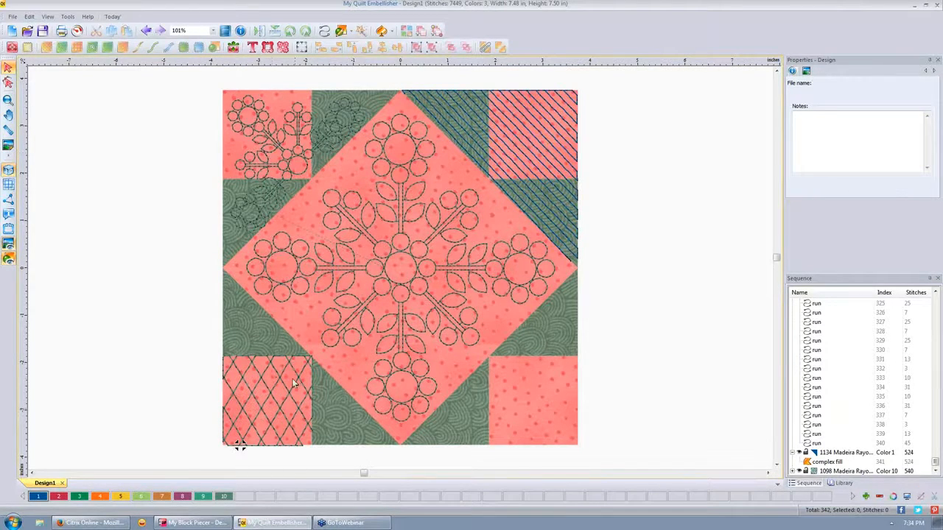
- Resize the lower-left square slightly so its bottom edge lines up with the block's bottom edge
click(278, 445)
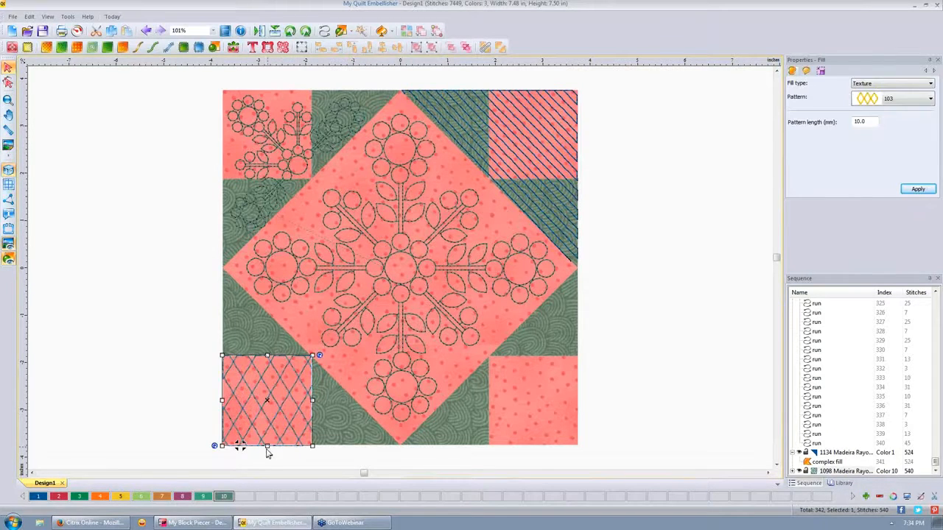
drag(267, 446, 266, 447)
click(653, 257)
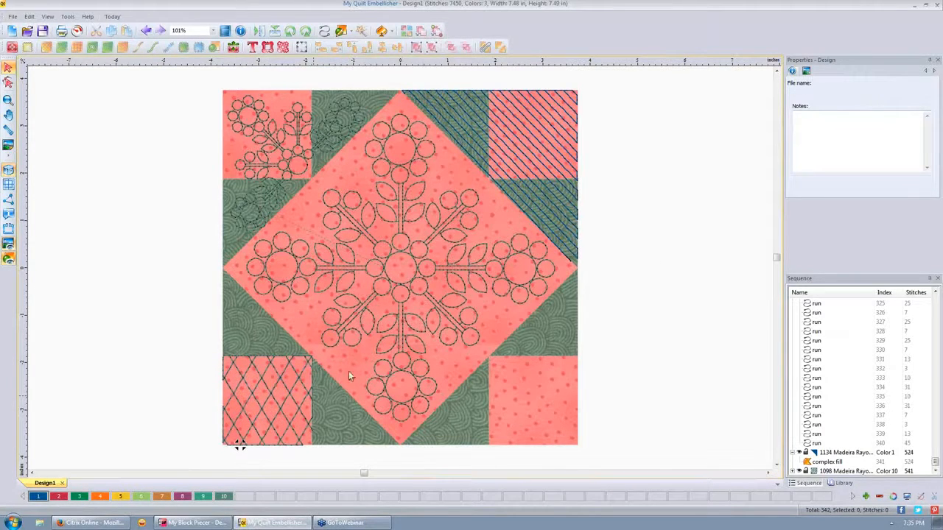
- Convert the lower-left square to an Adv. Stippling fill with pattern Stipple-215 and deselect it
click(263, 383)
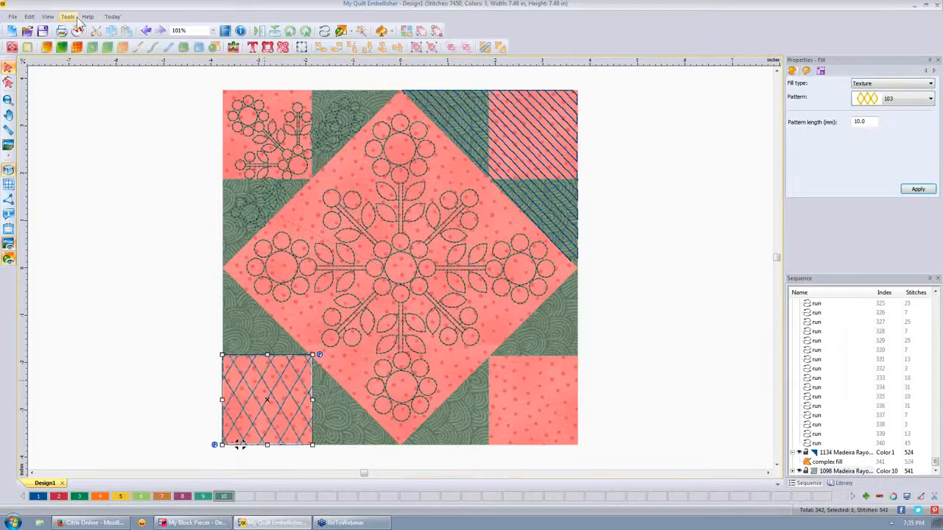
click(76, 46)
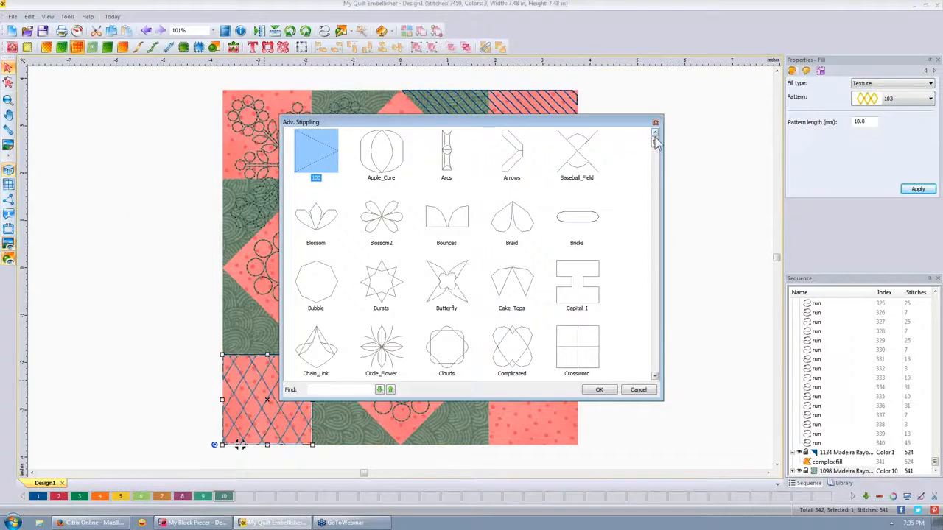
drag(656, 142, 657, 236)
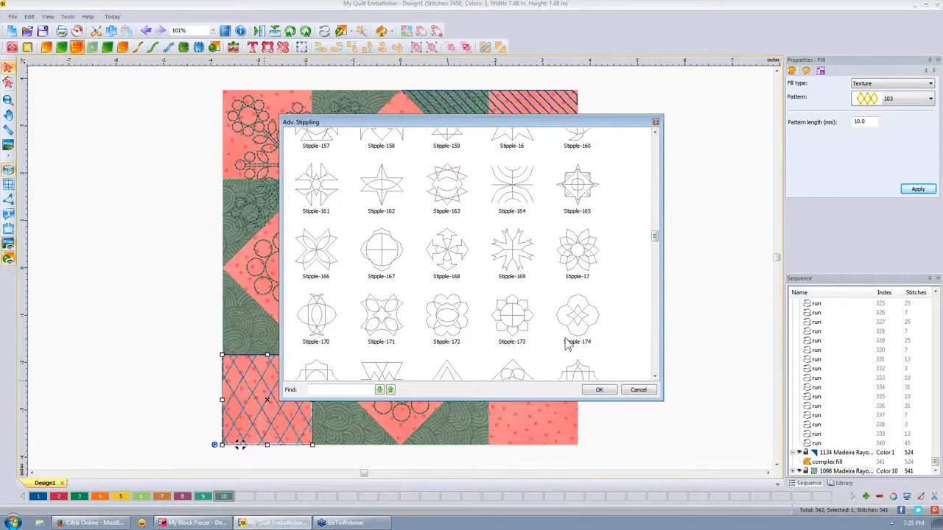
drag(655, 241, 654, 270)
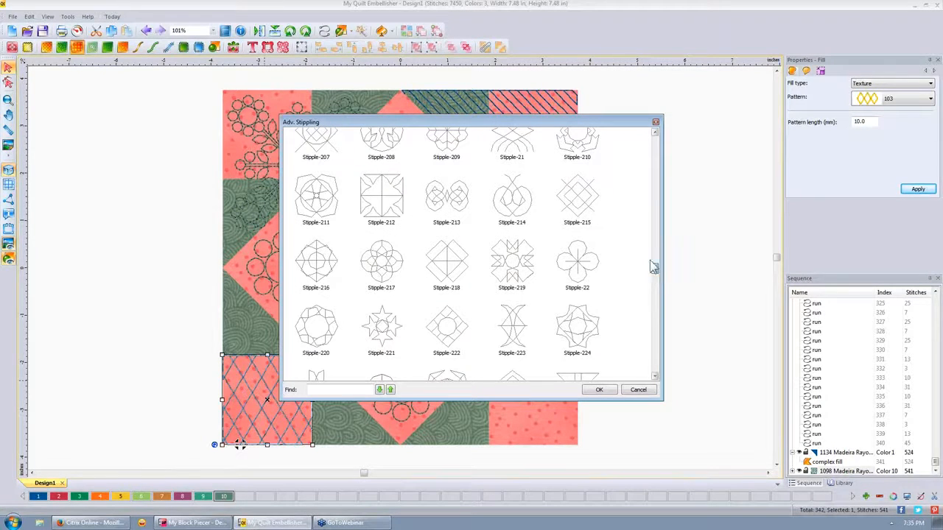
click(577, 202)
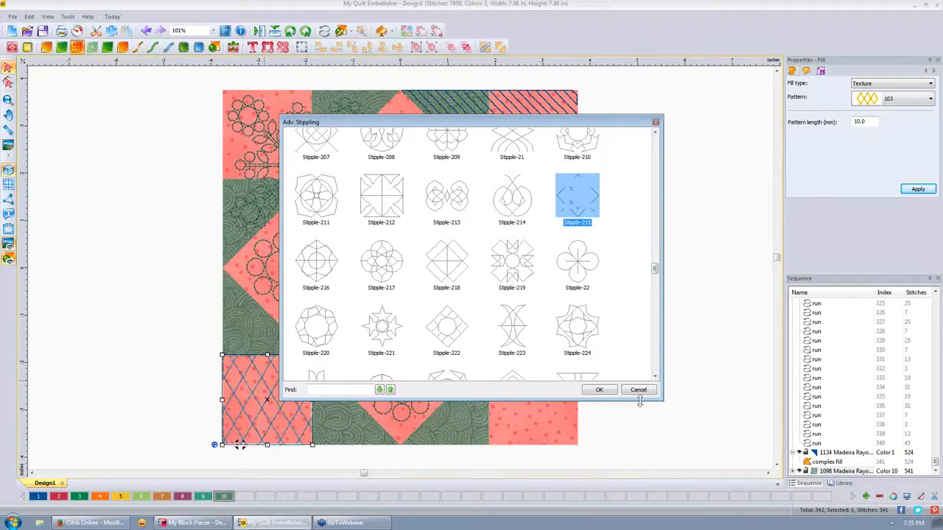
click(599, 392)
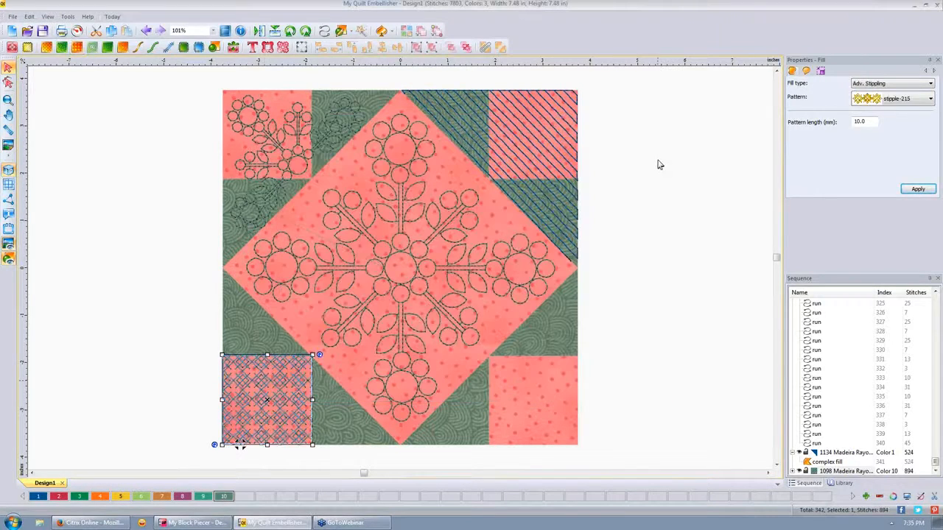
click(659, 162)
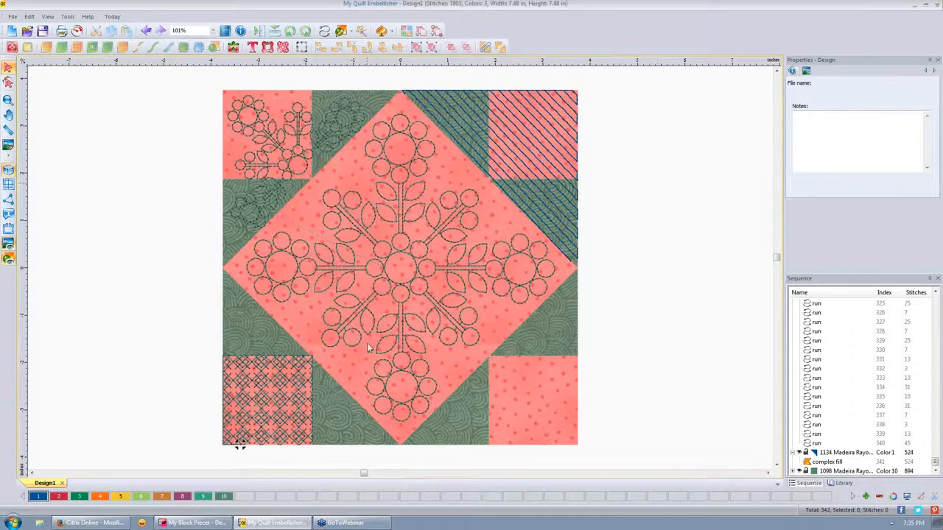
- Set the lower-left Adv. Stippling fill's pattern length to 15 mm and deselect the fill
click(287, 372)
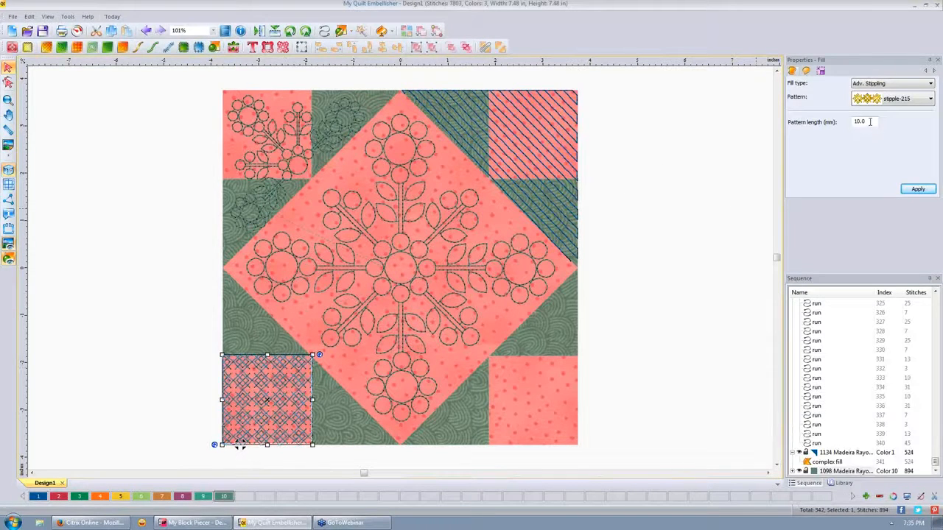
drag(870, 121, 816, 128)
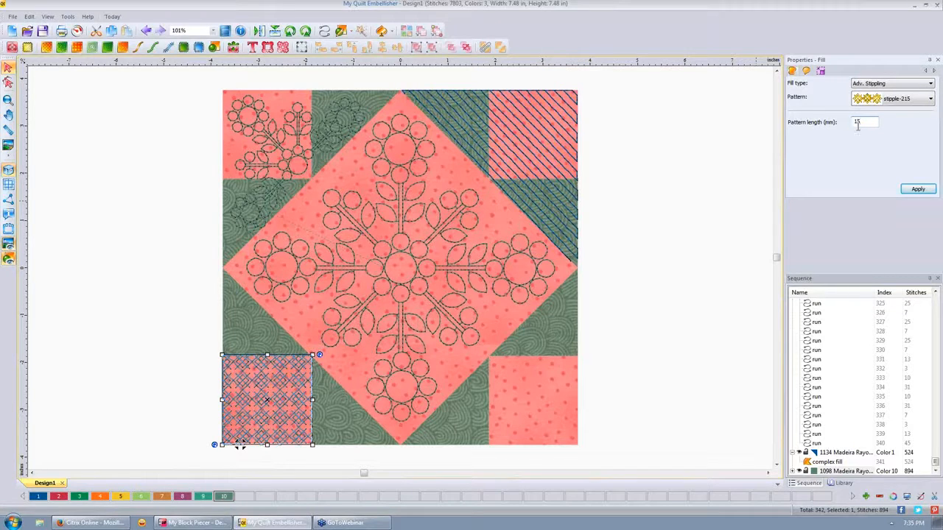
key(Return)
click(672, 248)
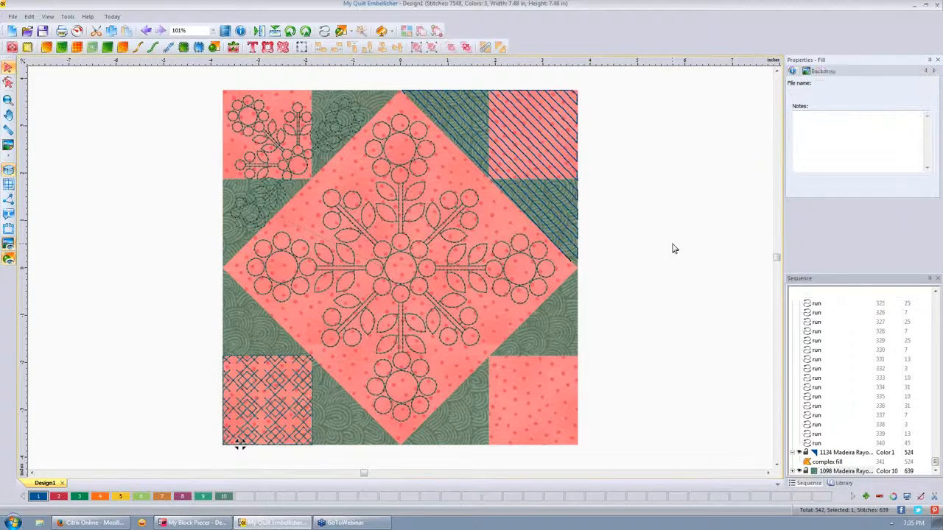
- Set the lower-left Adv. Stippling fill's pattern length to 45 mm
click(286, 398)
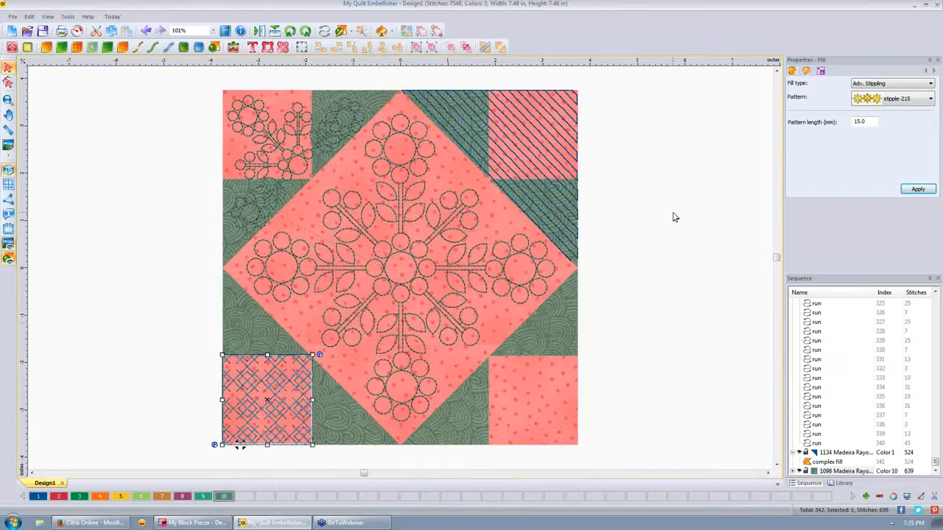
click(875, 120)
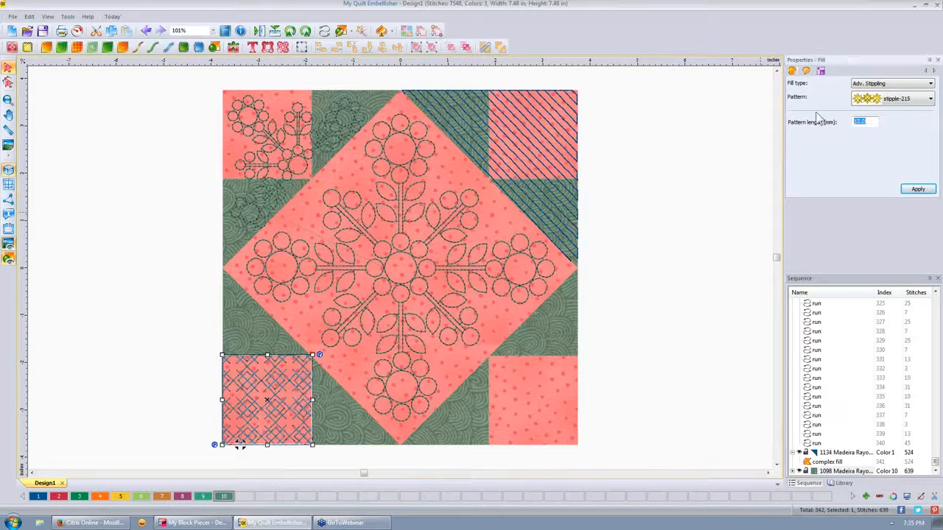
text(45)
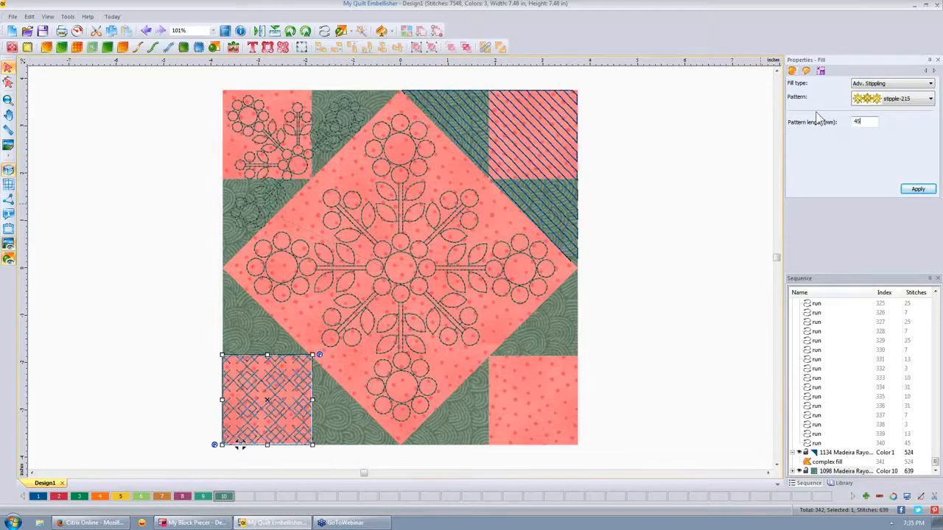
click(918, 189)
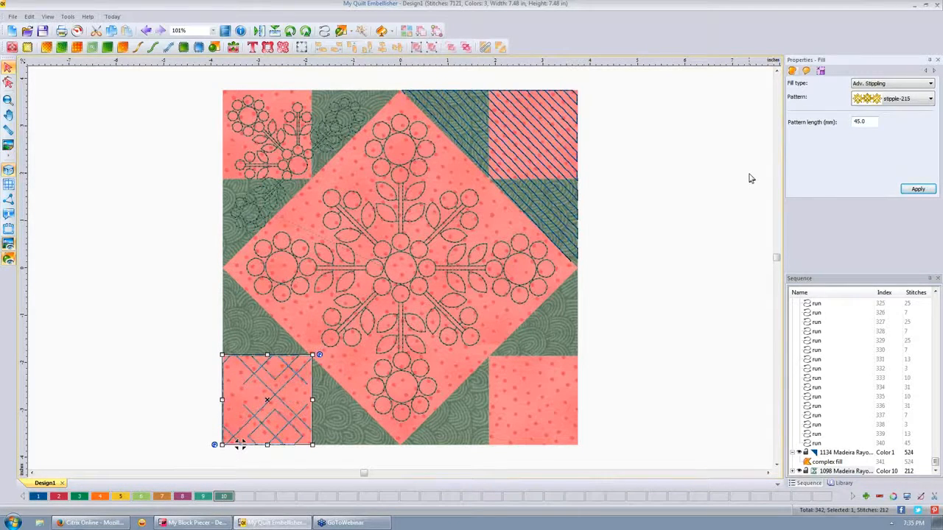
- Set the lower-left Adv. Stippling fill's pattern length to 30 mm
double_click(868, 123)
text(30)
key(Return)
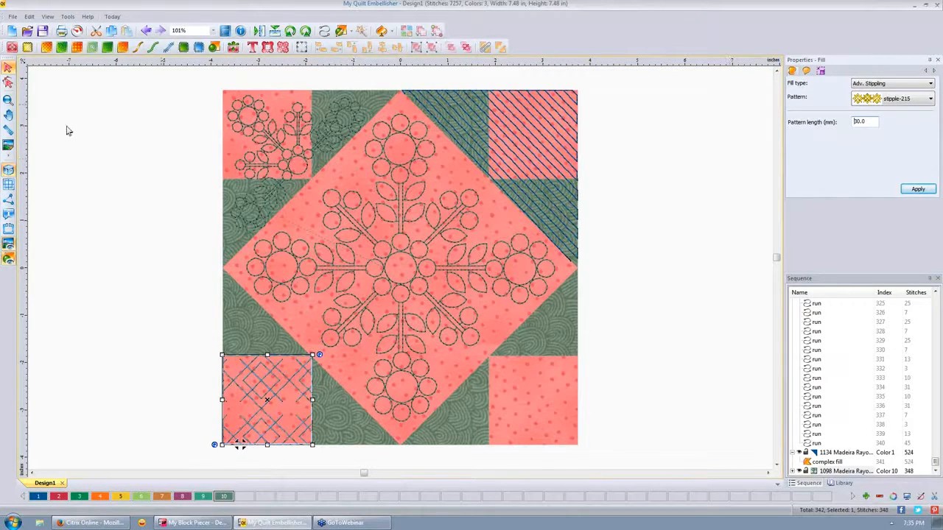
- Set the lower-left Adv. Stippling fill's angle line diagonally from the square's upper-right corner to its lower-left corner, and deselect the fill
click(9, 84)
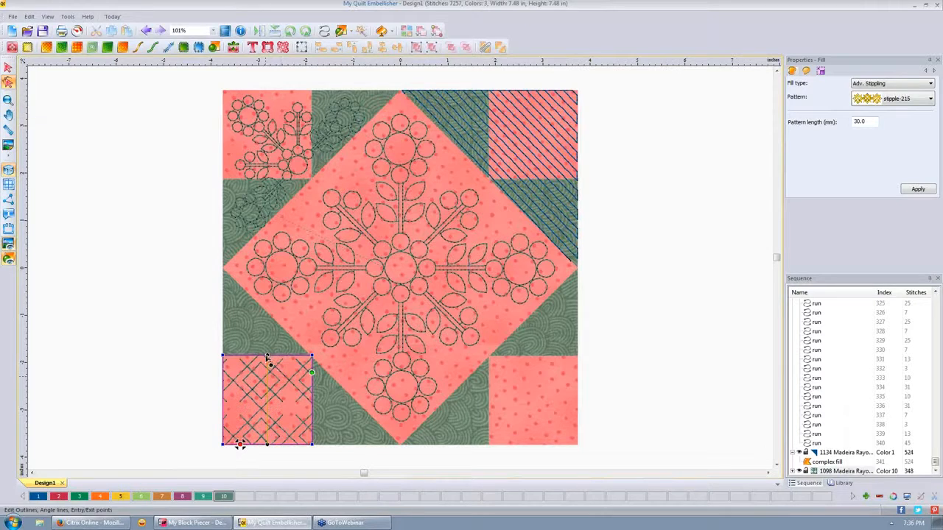
drag(269, 357, 313, 360)
drag(266, 445, 238, 443)
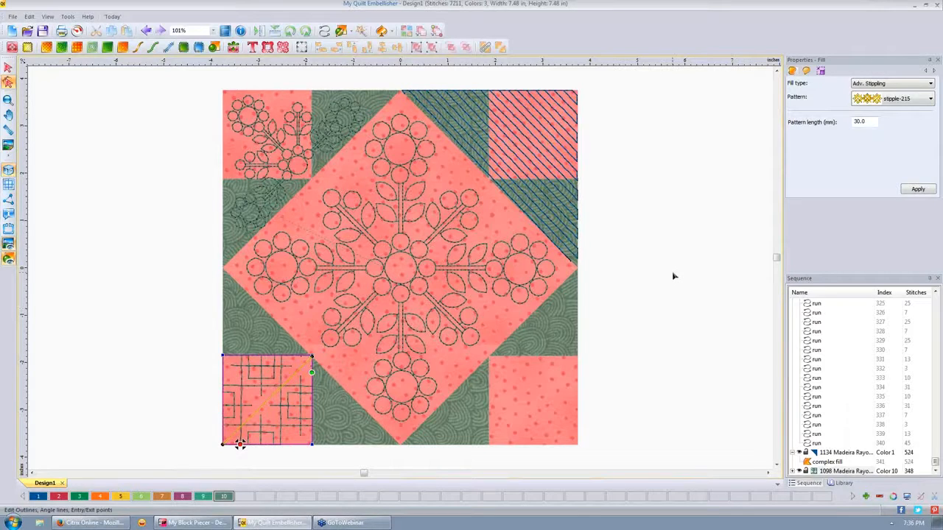
click(673, 271)
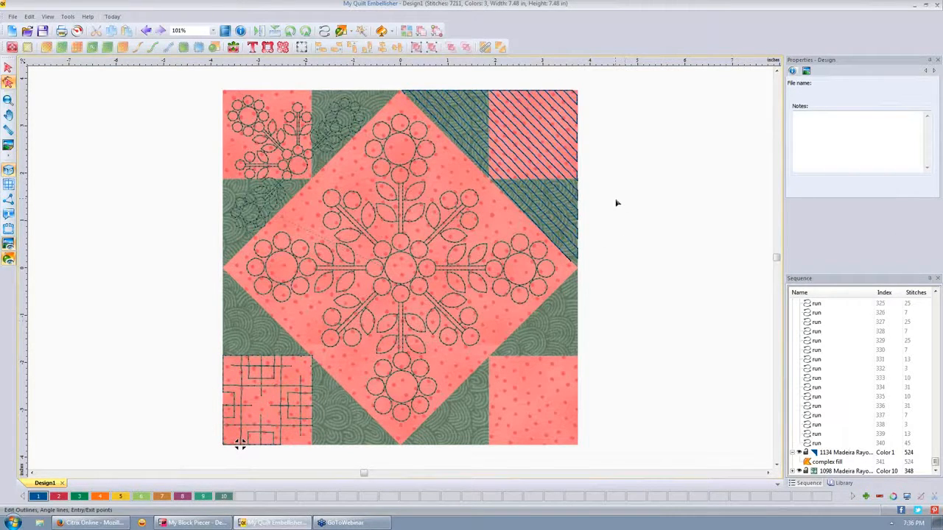
- Recolor the upper-left corner embellishment with thread color 2, 1184 Cardinal, and deselect it
click(296, 108)
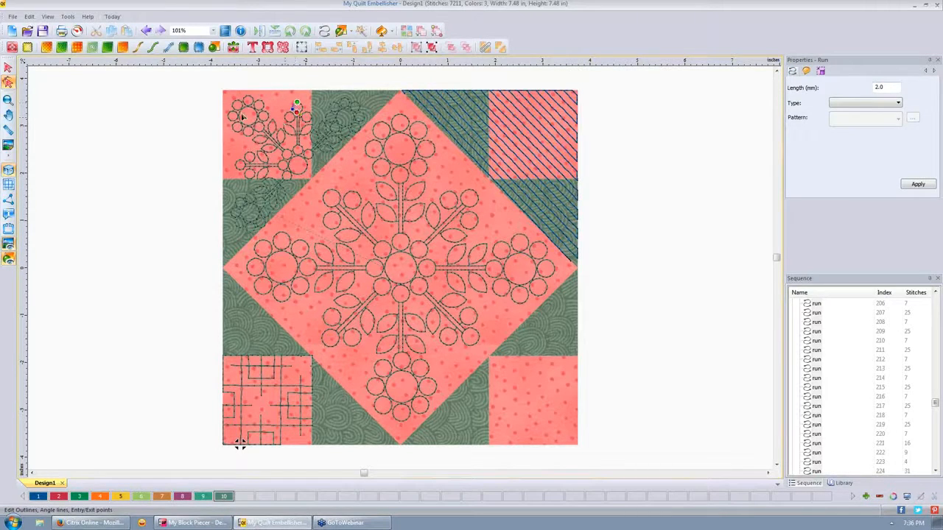
click(8, 67)
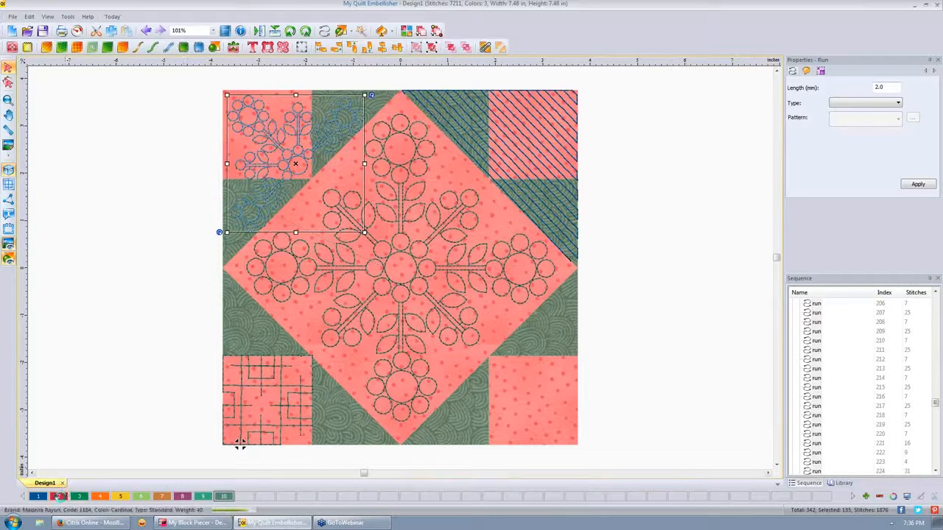
click(62, 495)
click(109, 316)
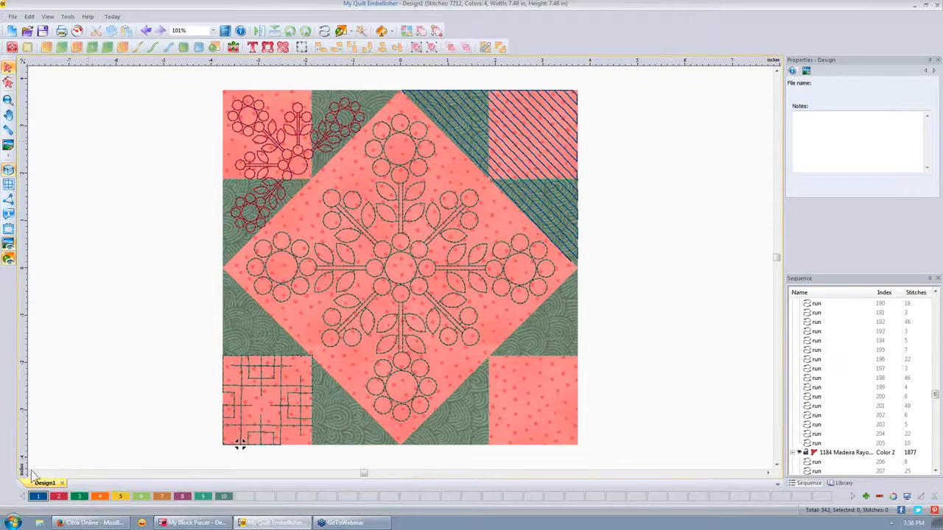
- Try to change thread color 2 to 1123 Ivory from the Madeira Rayon thread chart
double_click(59, 497)
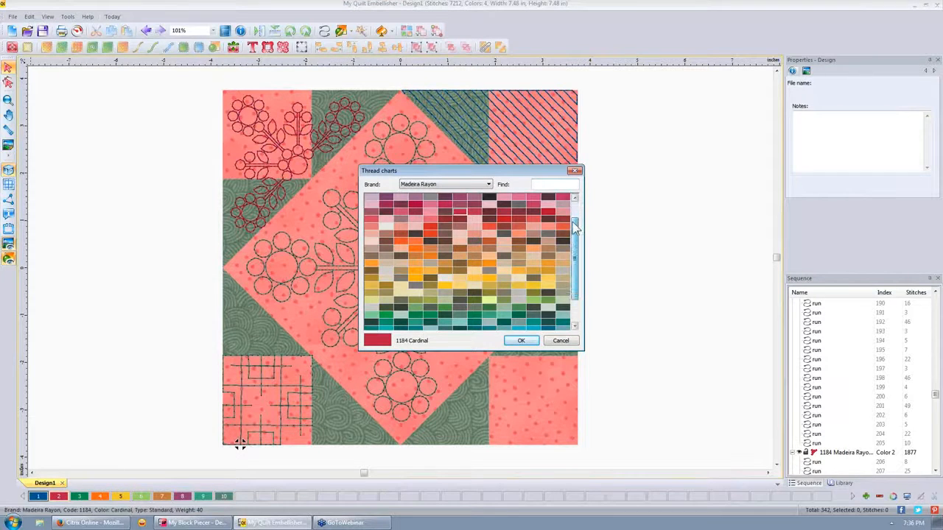
drag(574, 224, 574, 250)
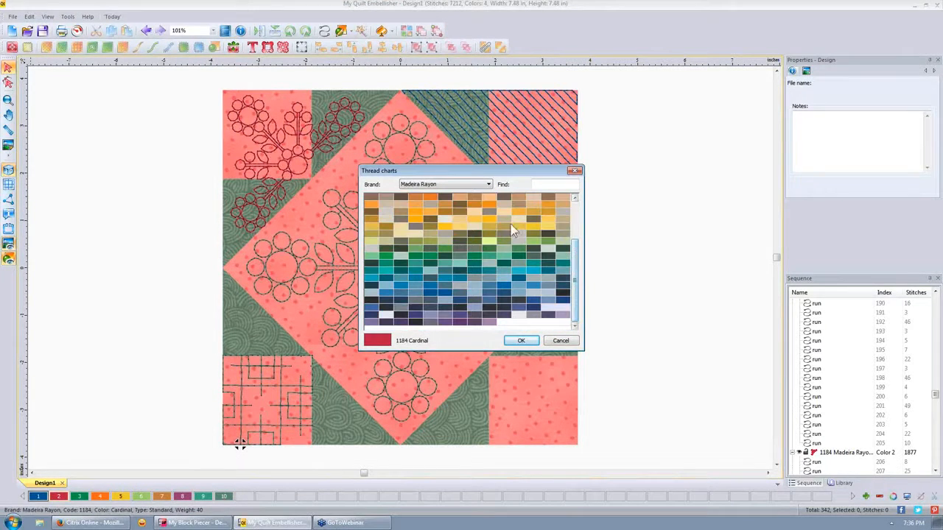
click(522, 219)
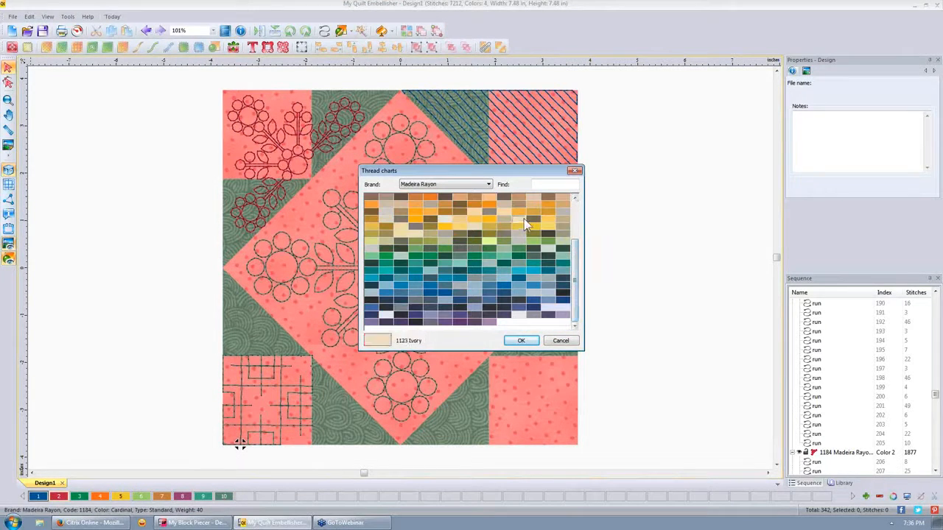
click(523, 342)
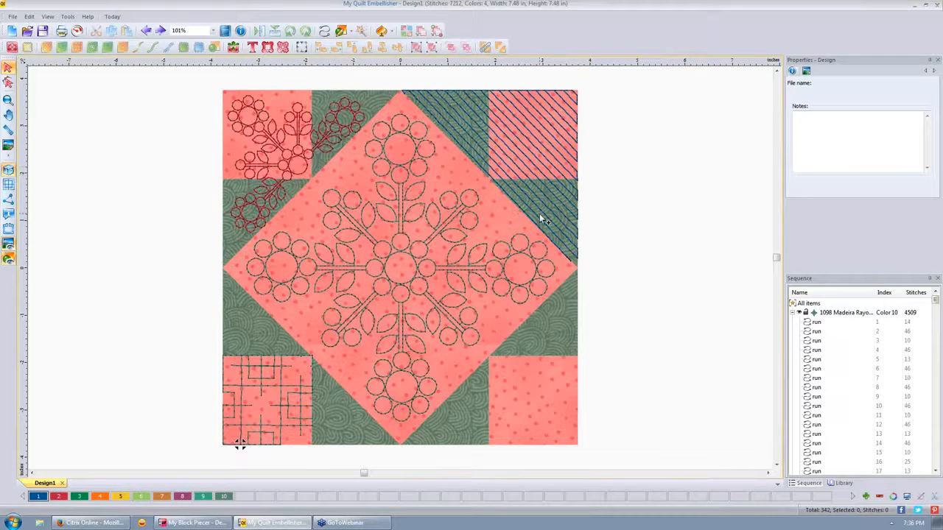
- Replace the central design with 57810.c2s from the My Quilt Embellisher Free Designs, placed at the block's center
click(410, 213)
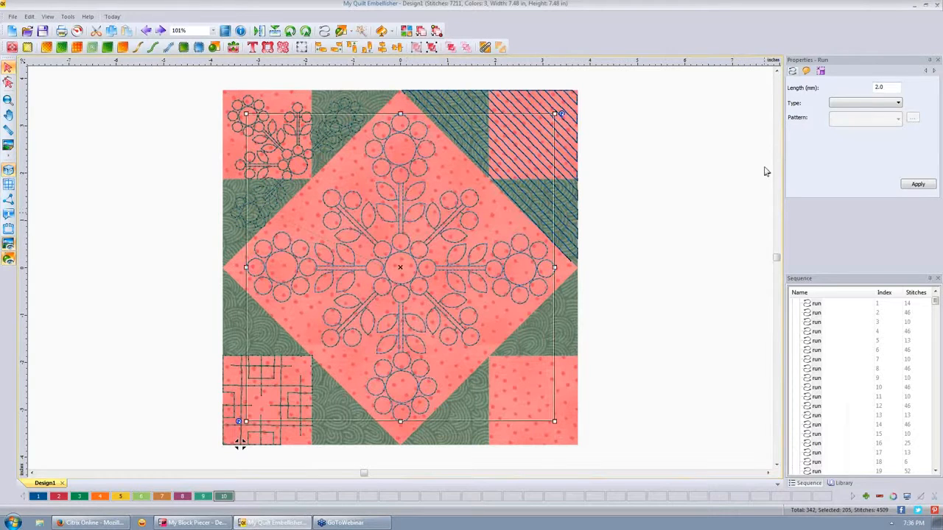
key(Delete)
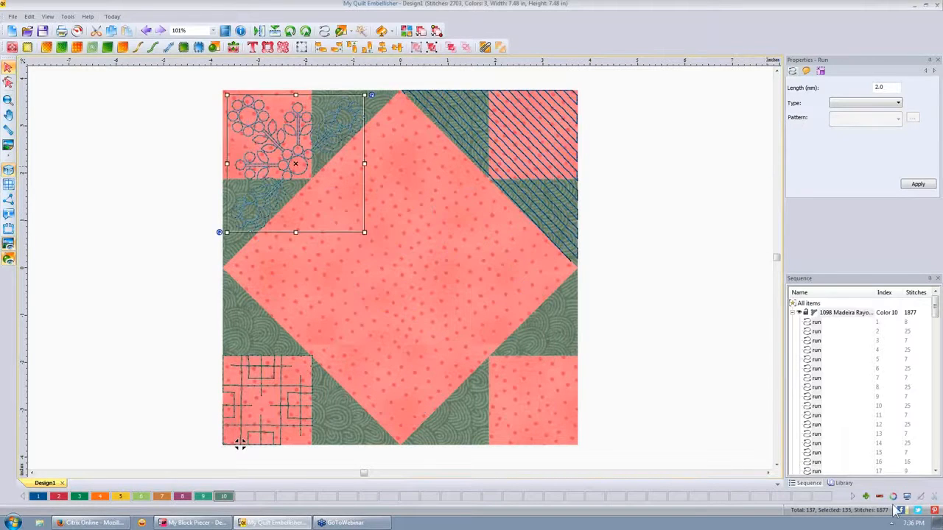
click(844, 483)
click(819, 306)
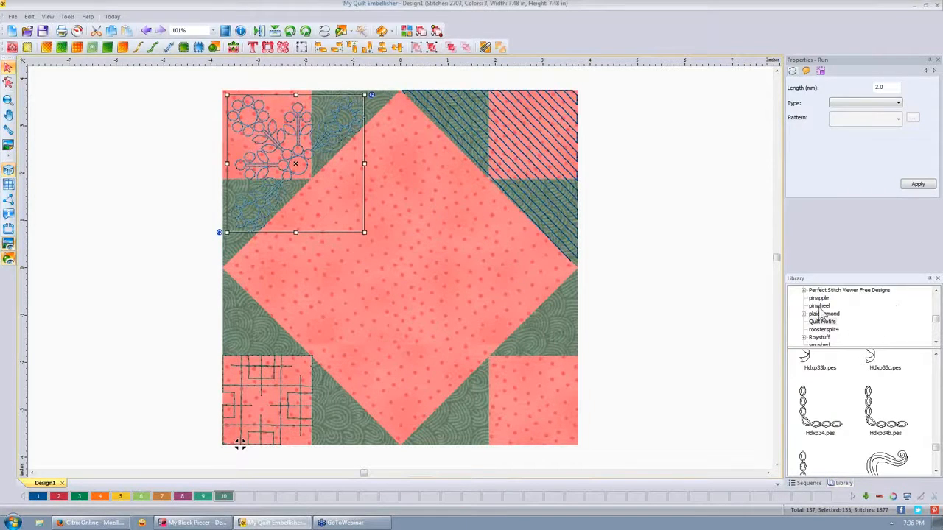
click(822, 322)
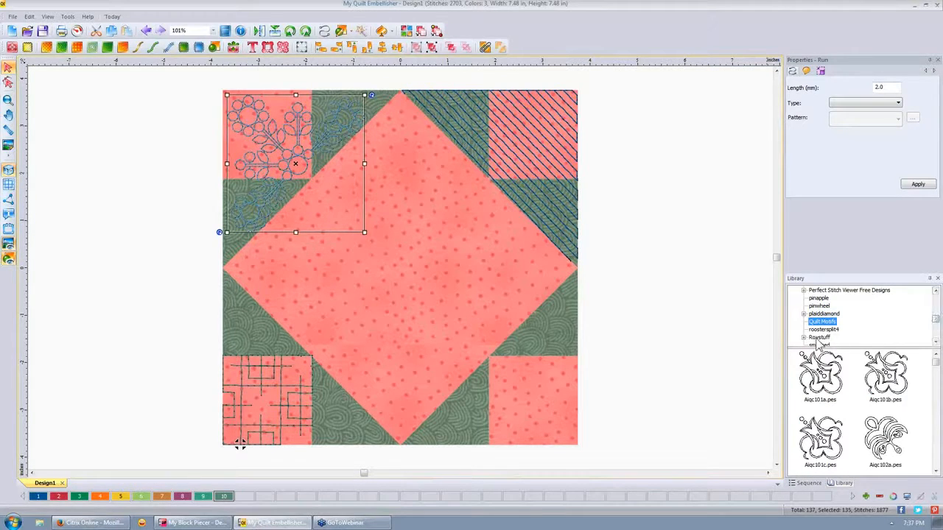
scroll(939, 333, up, 5)
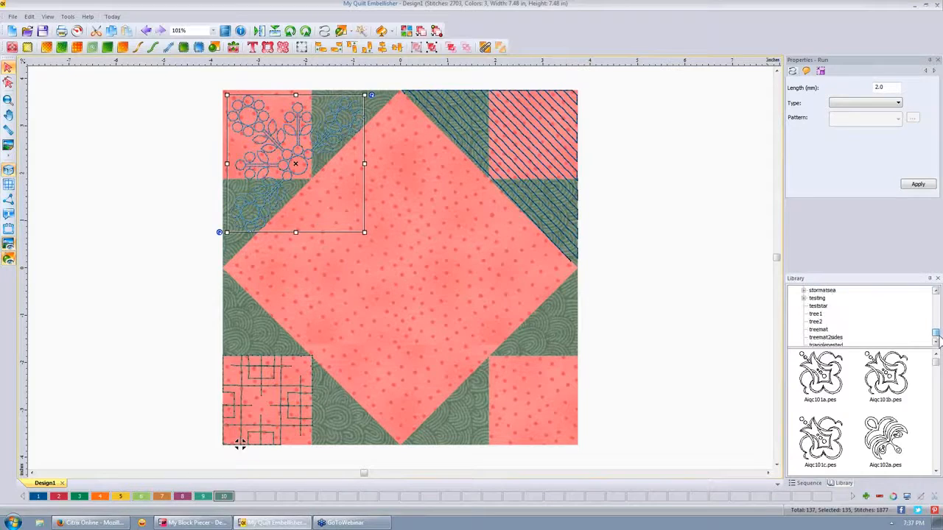
scroll(855, 324, up, 2)
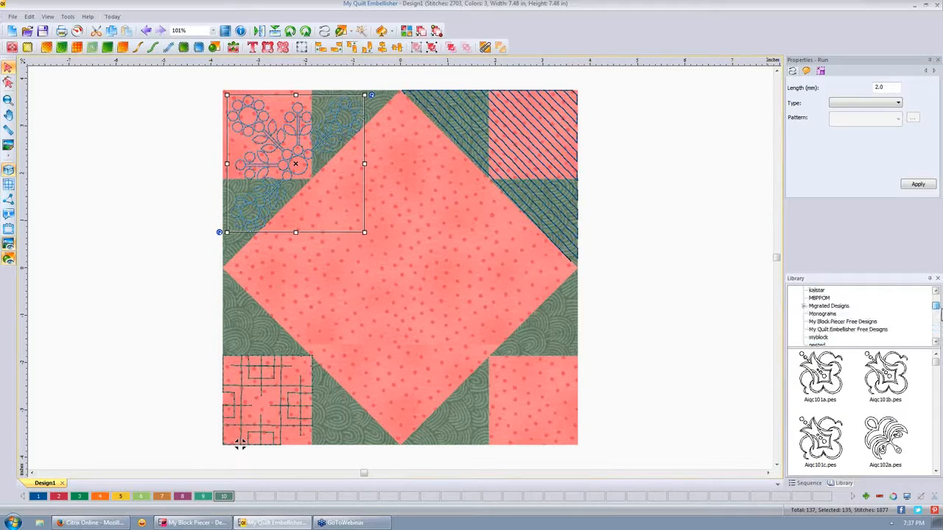
click(842, 330)
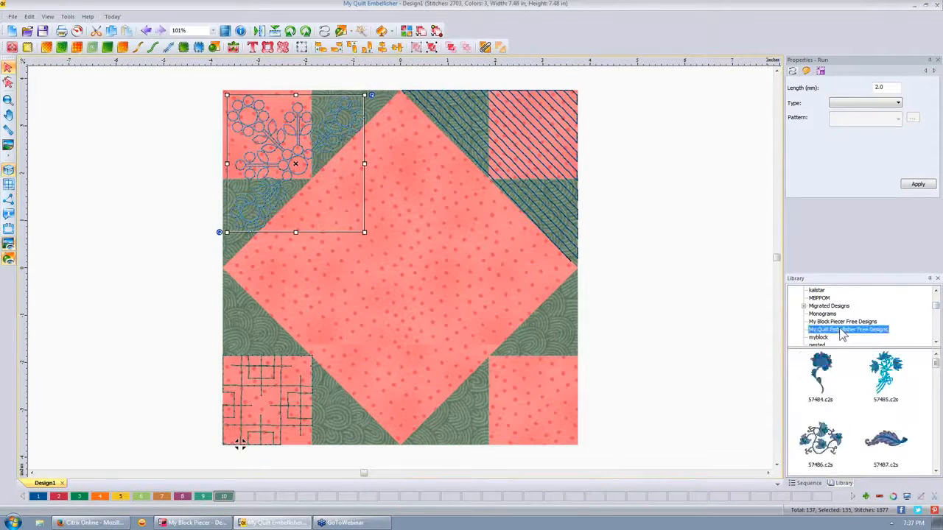
drag(938, 368, 940, 421)
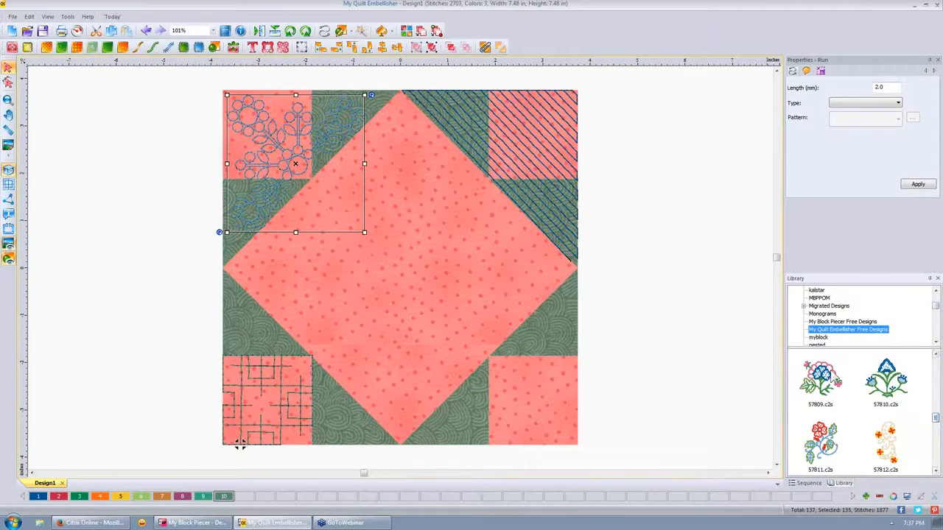
drag(888, 377, 397, 268)
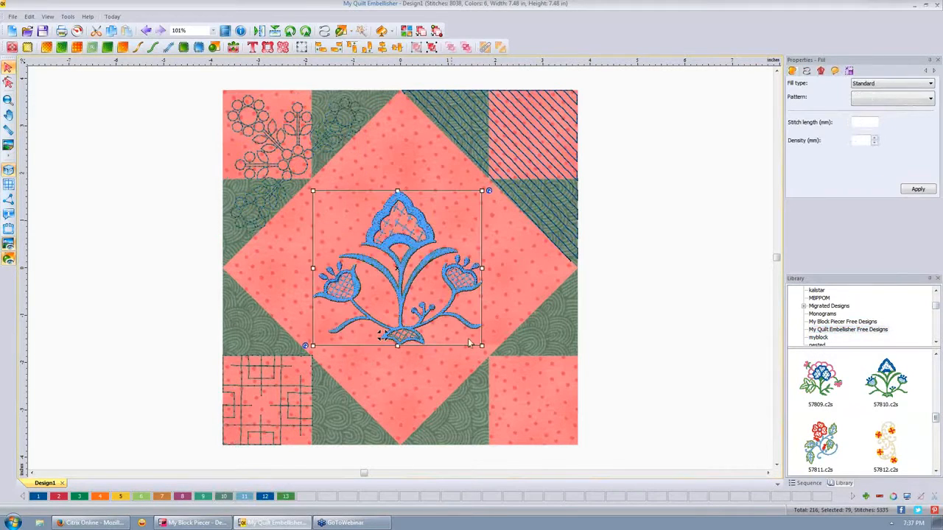
- Enlarge the 57810.c2s flower design, center it over the pink diamond and deselect it
drag(483, 347, 565, 418)
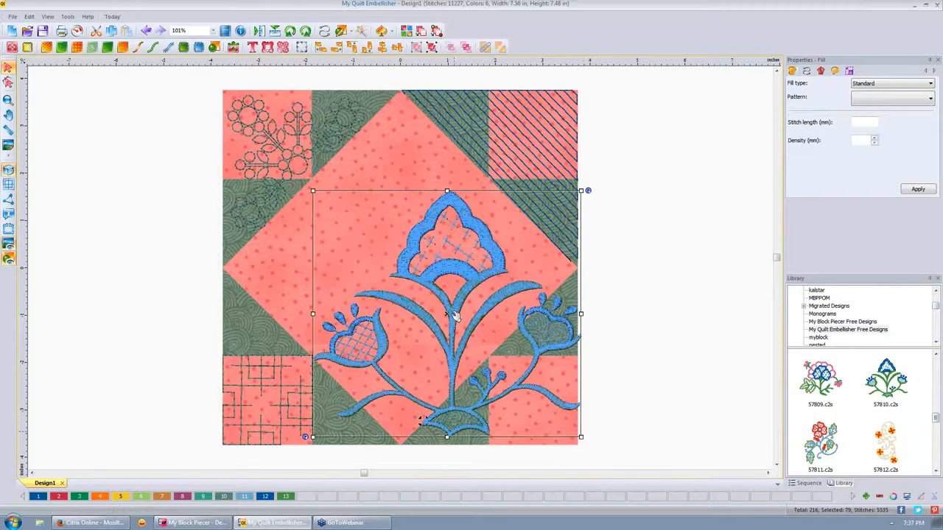
drag(444, 305, 411, 260)
click(700, 266)
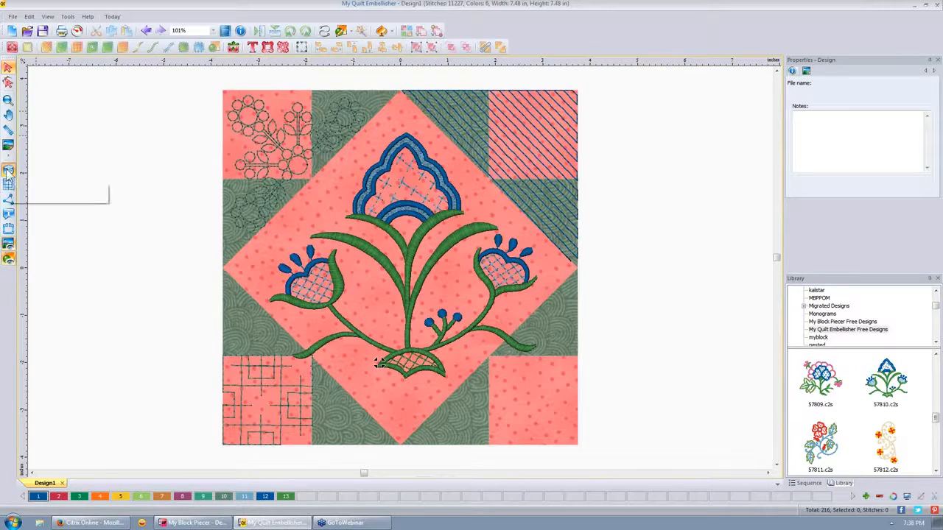
- Lighten the quilt block backdrop to nearly the maximum lightness
click(8, 147)
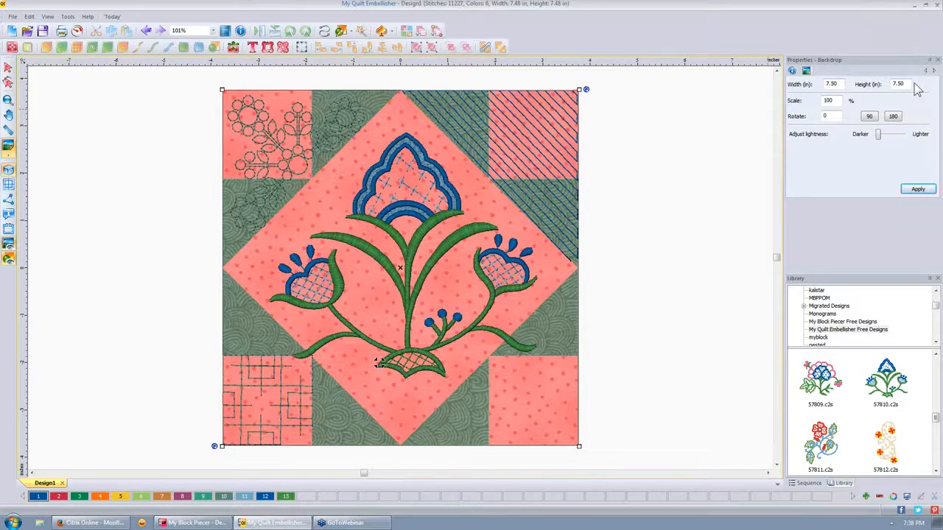
drag(881, 137, 903, 136)
click(918, 189)
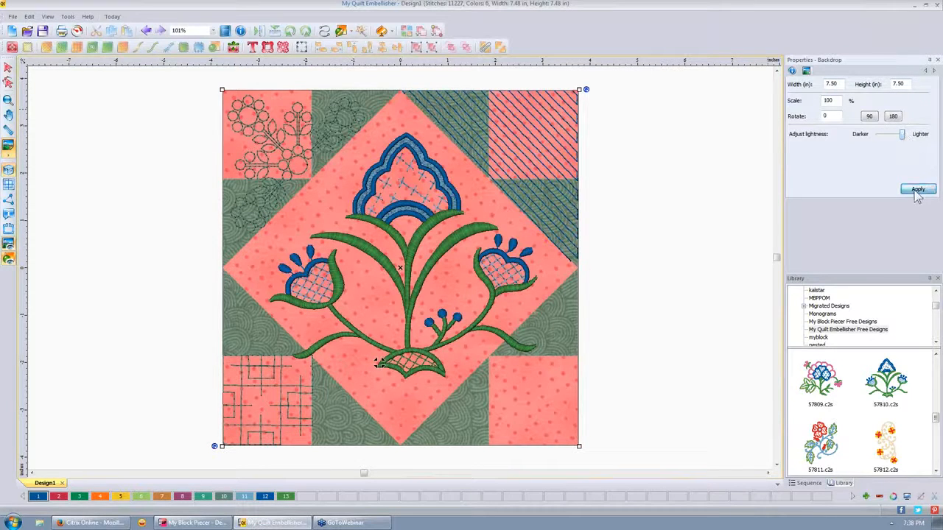
- Reduce the backdrop's lightening to about the middle of its range, and restore its original darker setting
drag(902, 136, 892, 135)
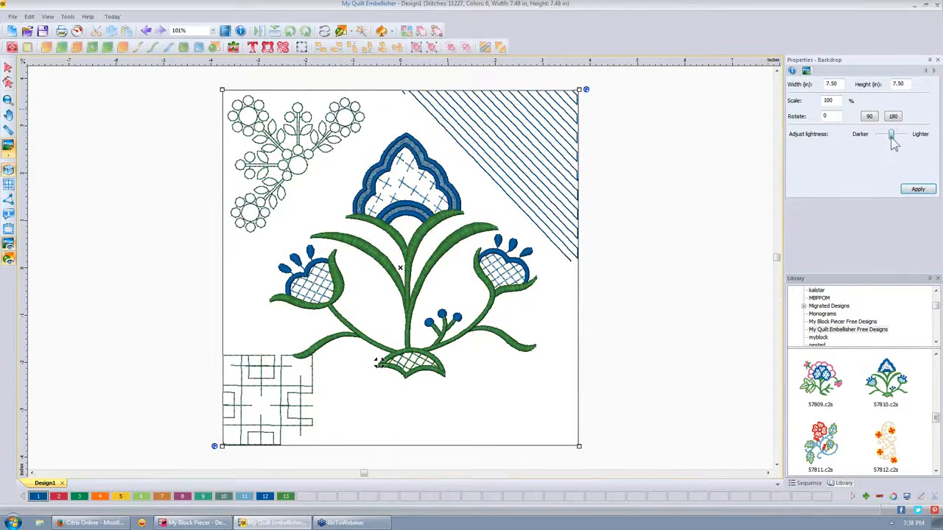
click(921, 190)
click(915, 190)
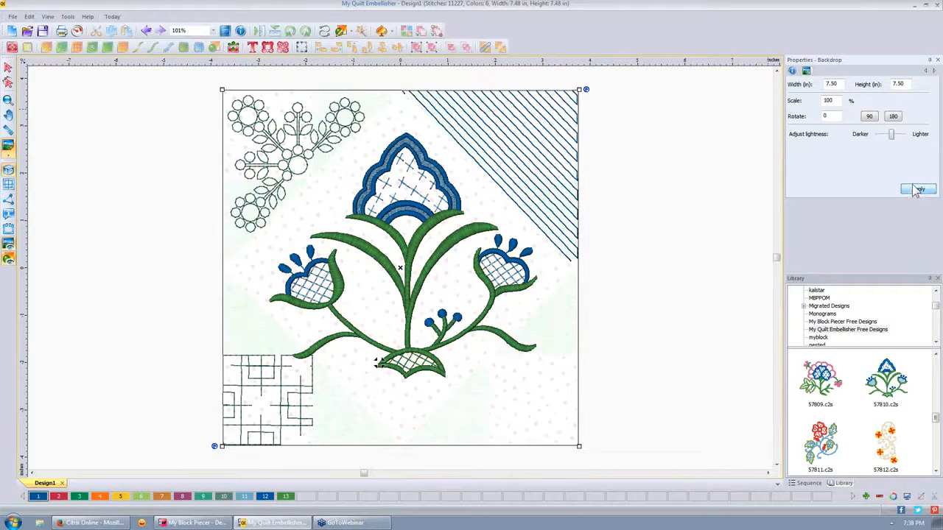
drag(892, 136, 879, 136)
click(917, 190)
click(777, 162)
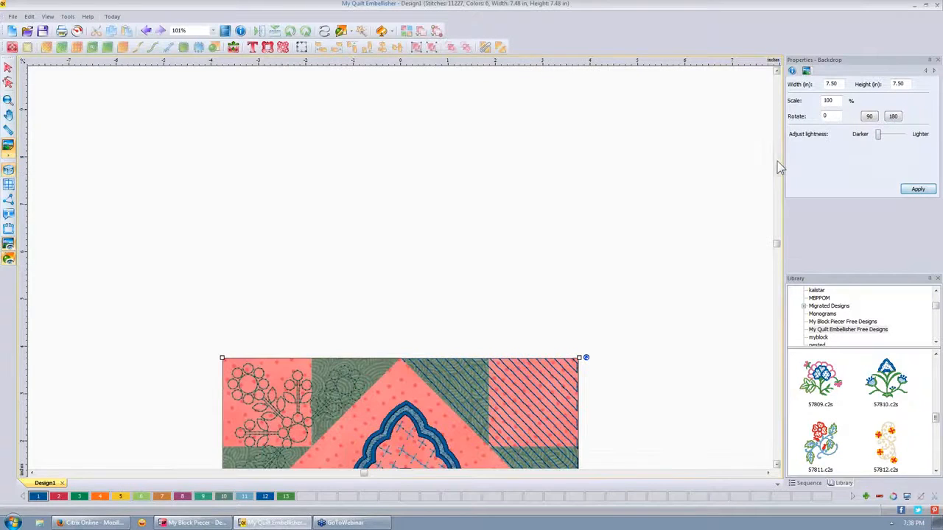
scroll(722, 176, down, 3)
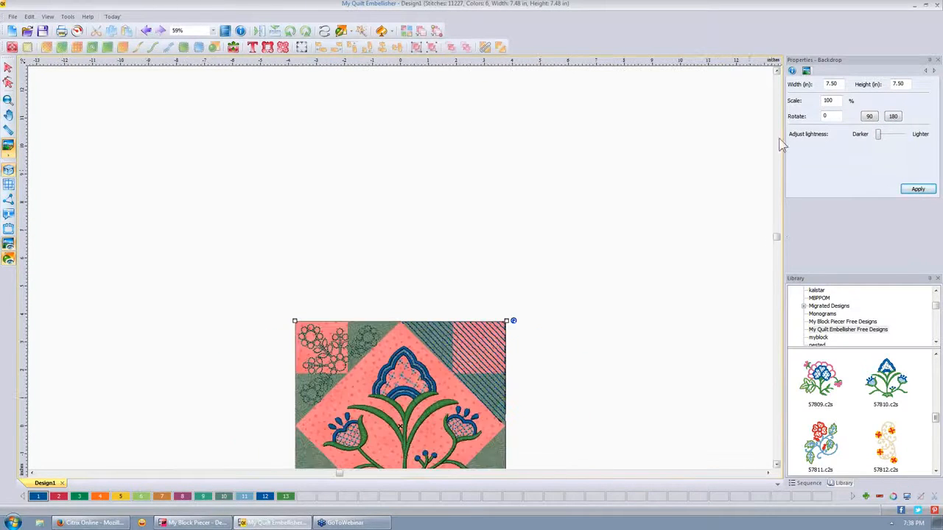
drag(775, 467, 774, 467)
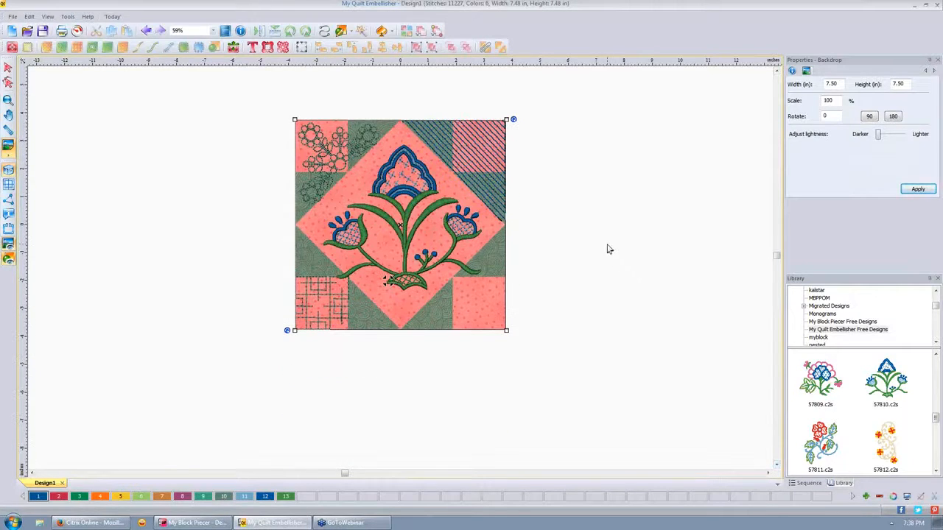
scroll(608, 248, up, 2)
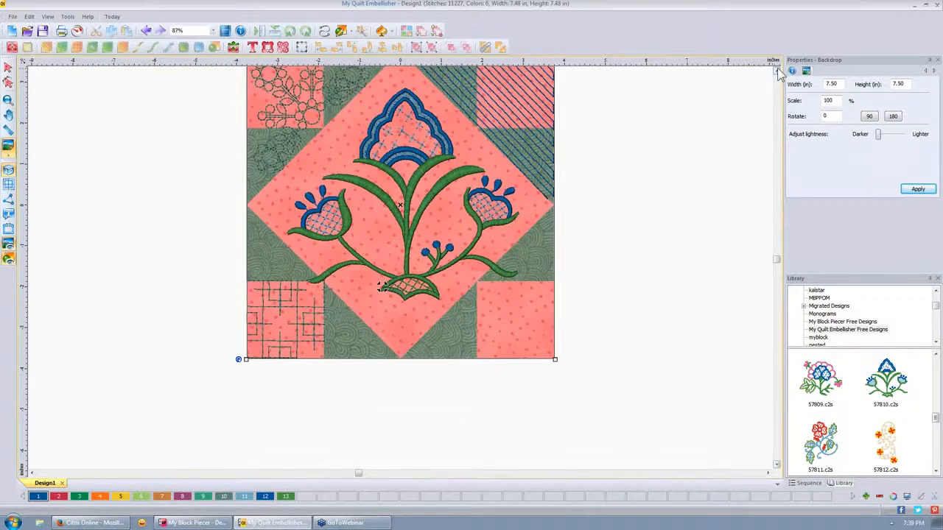
click(777, 68)
scroll(683, 145, up, 1)
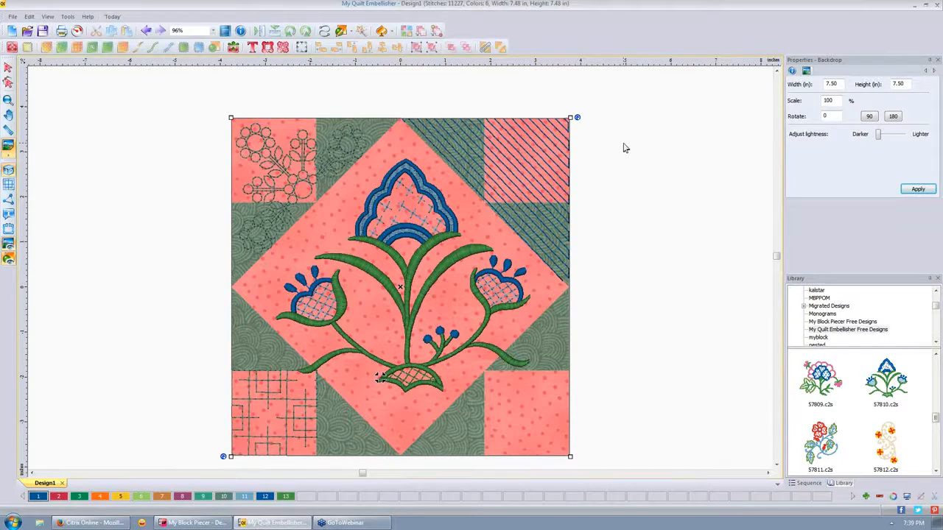
- Undo the backdrop lightness changes, the flower's placement and resizing and the central design's deletion, and return to object selection
click(147, 34)
click(147, 34)
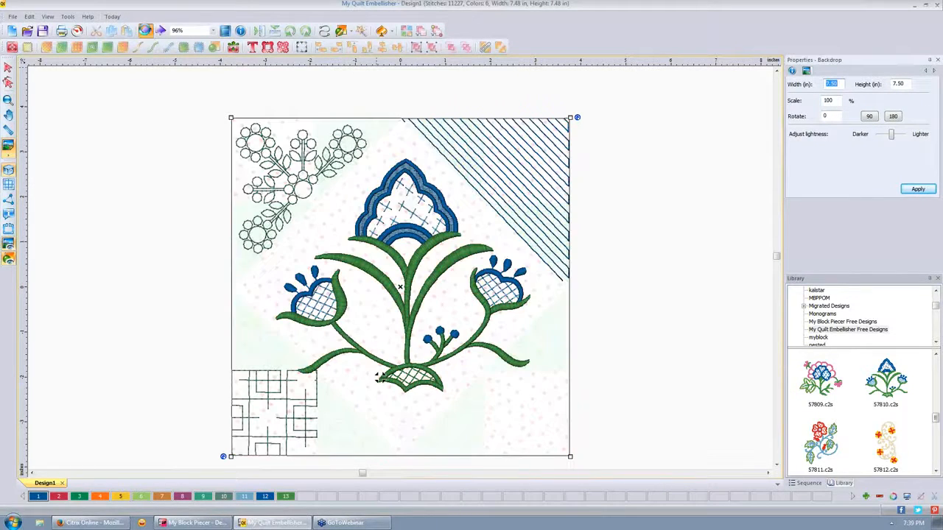
click(147, 34)
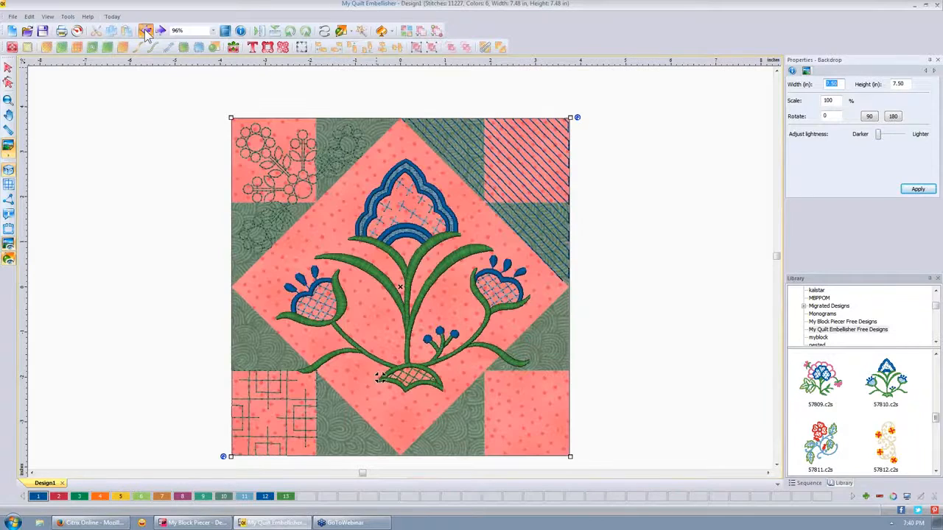
click(146, 35)
click(147, 34)
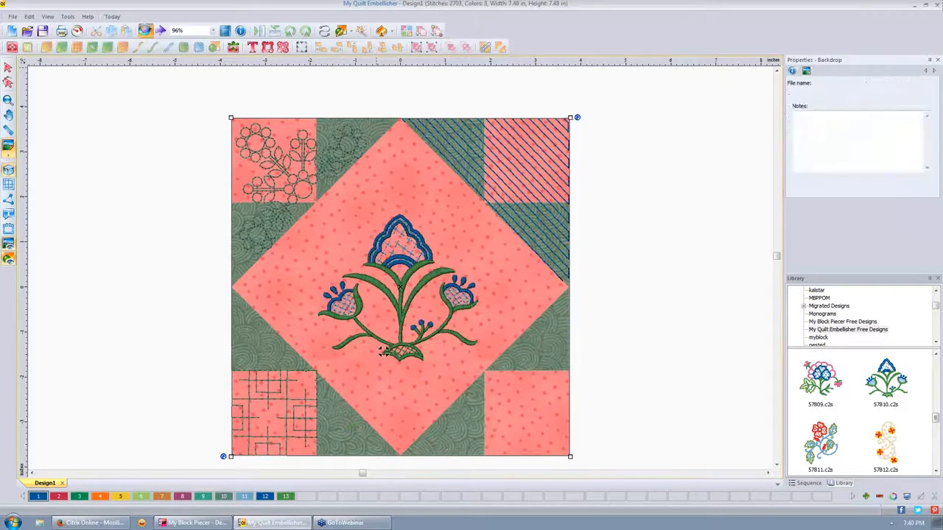
click(147, 35)
click(147, 35)
click(147, 34)
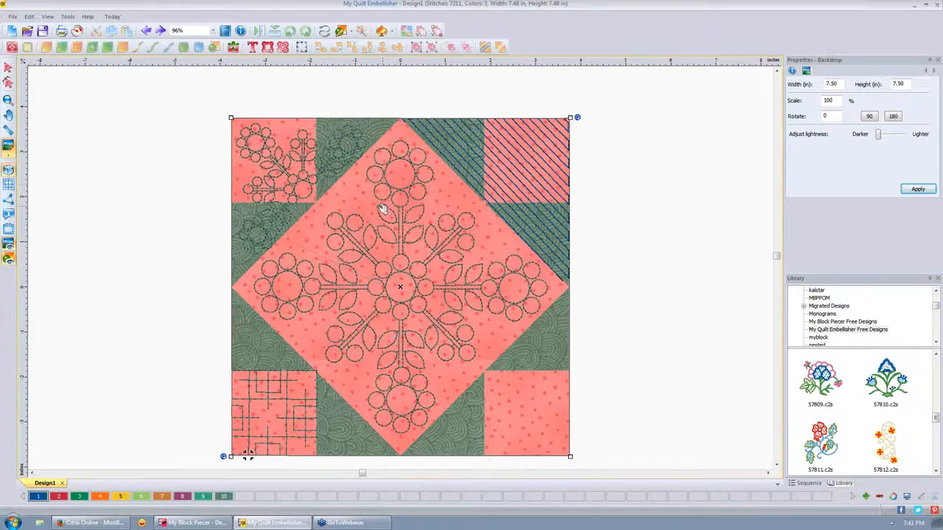
click(8, 67)
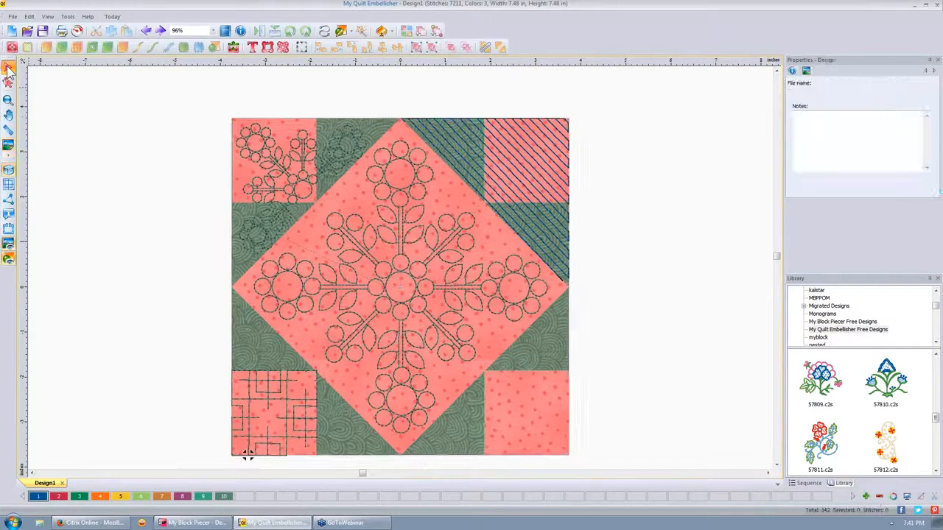
- Copy the central flower embellishment from the quilt block and paste it into a new design
click(404, 225)
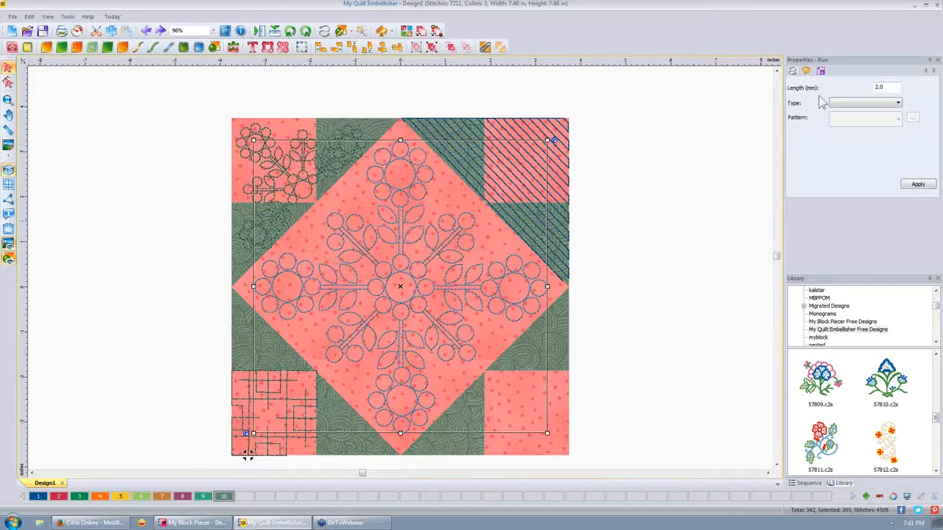
click(822, 72)
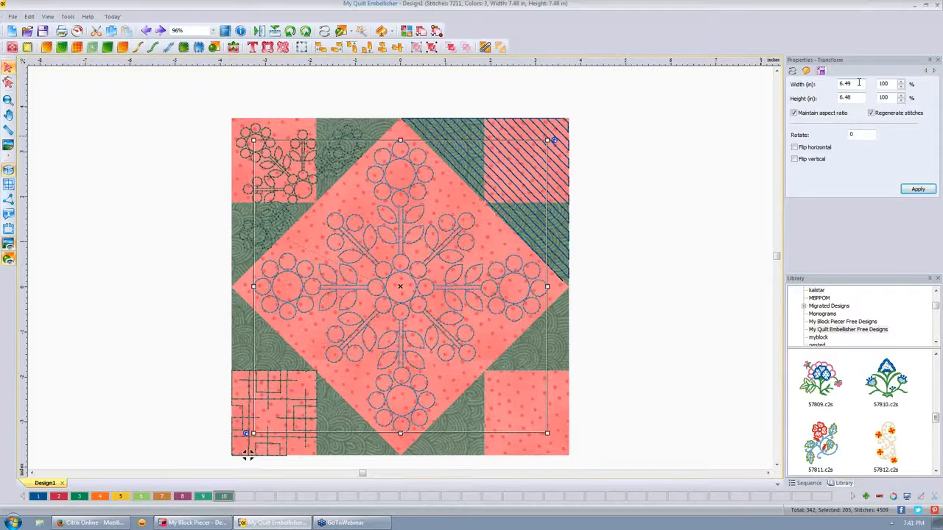
right_click(413, 180)
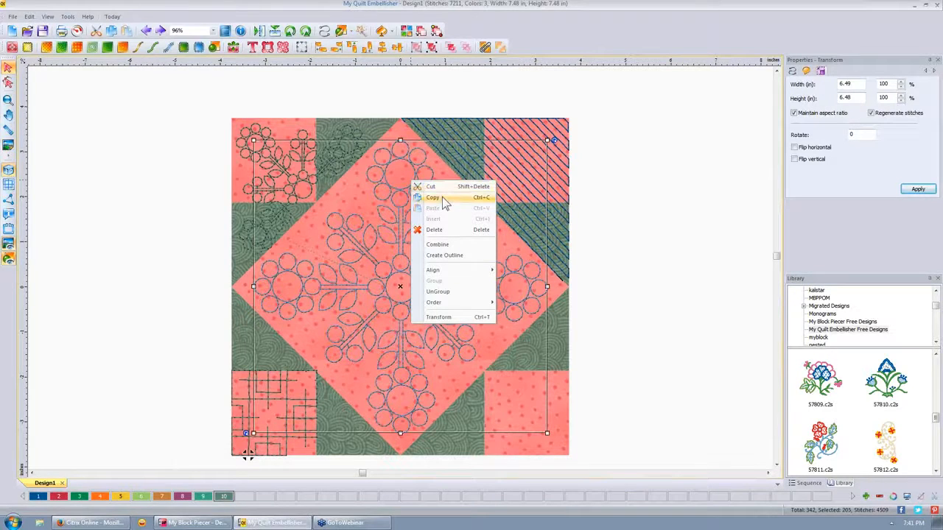
click(442, 197)
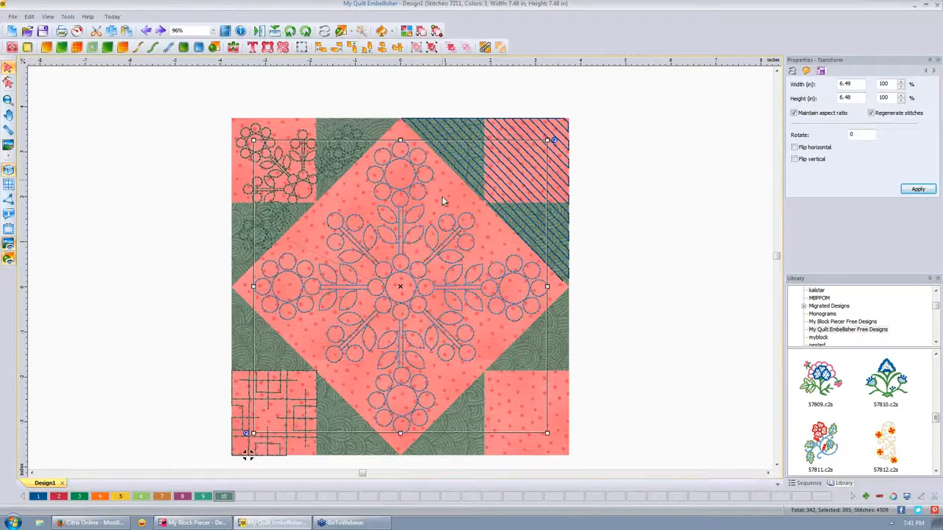
click(12, 31)
right_click(362, 188)
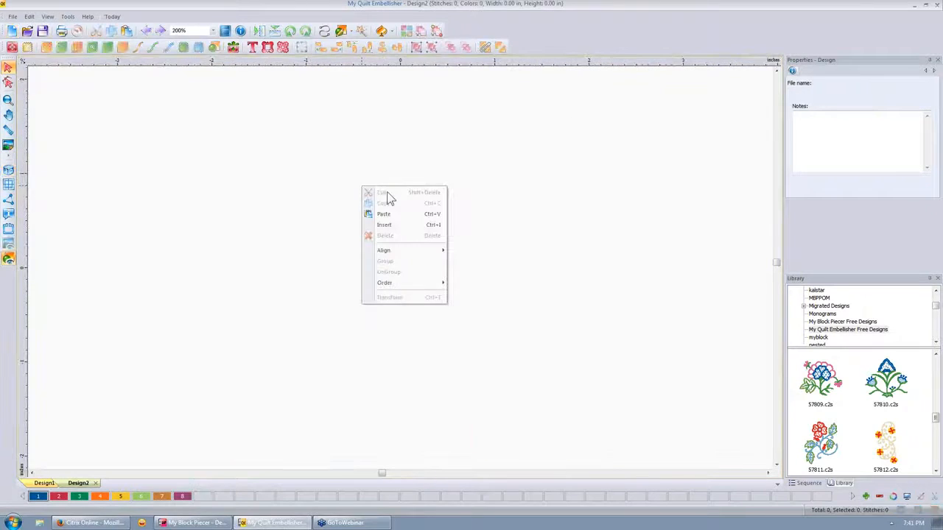
click(388, 214)
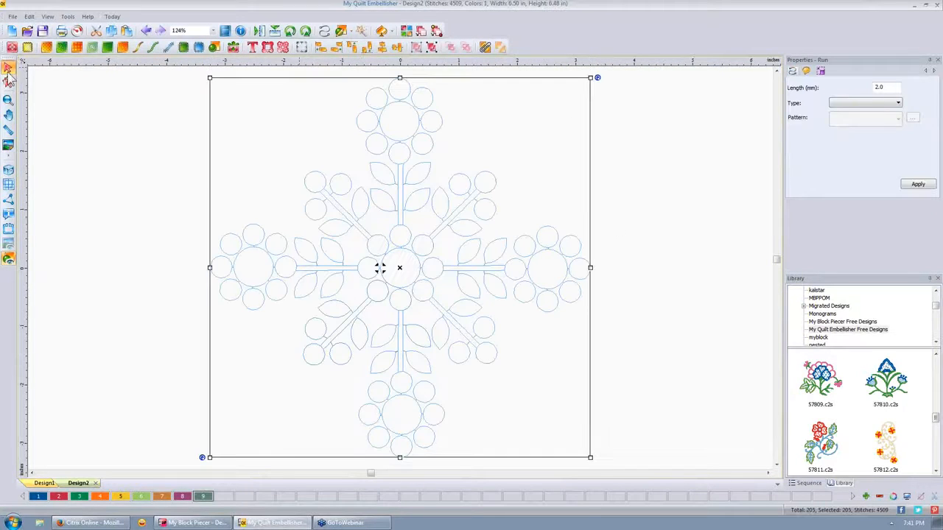
click(13, 18)
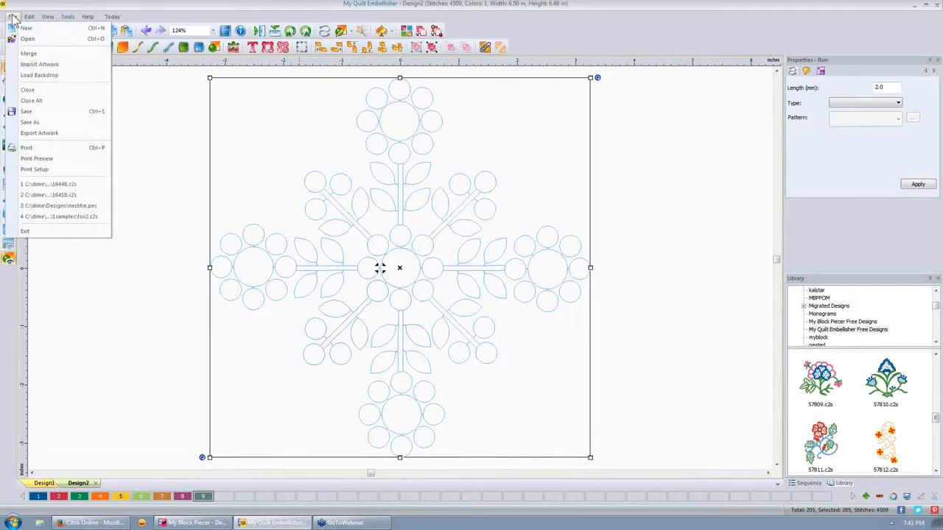
click(49, 121)
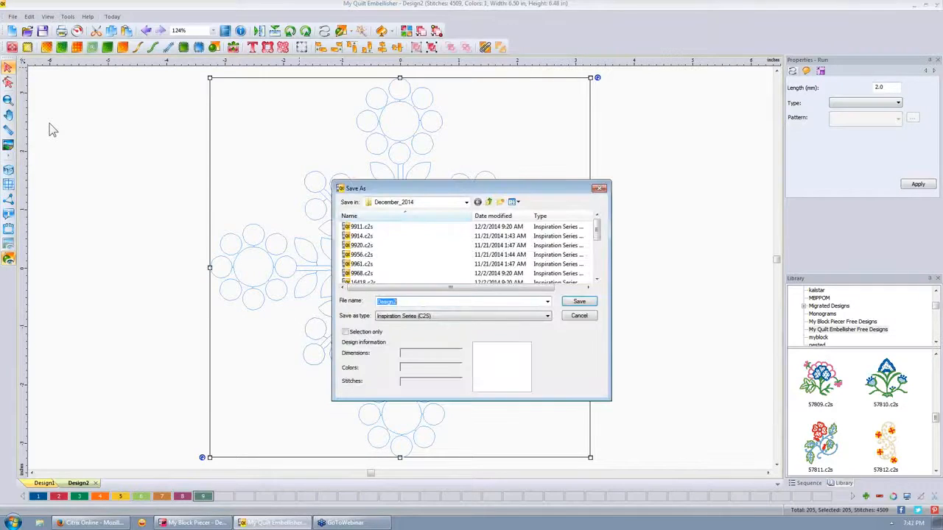
click(548, 317)
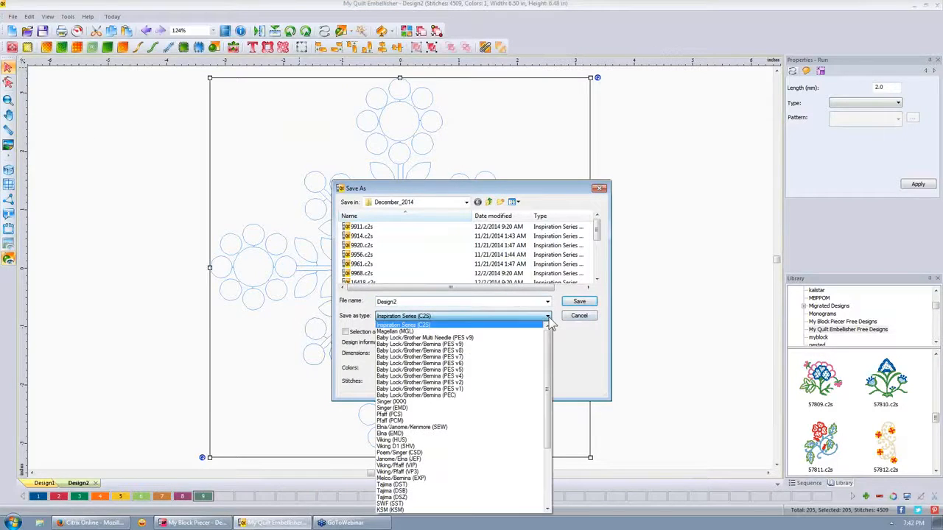
click(513, 370)
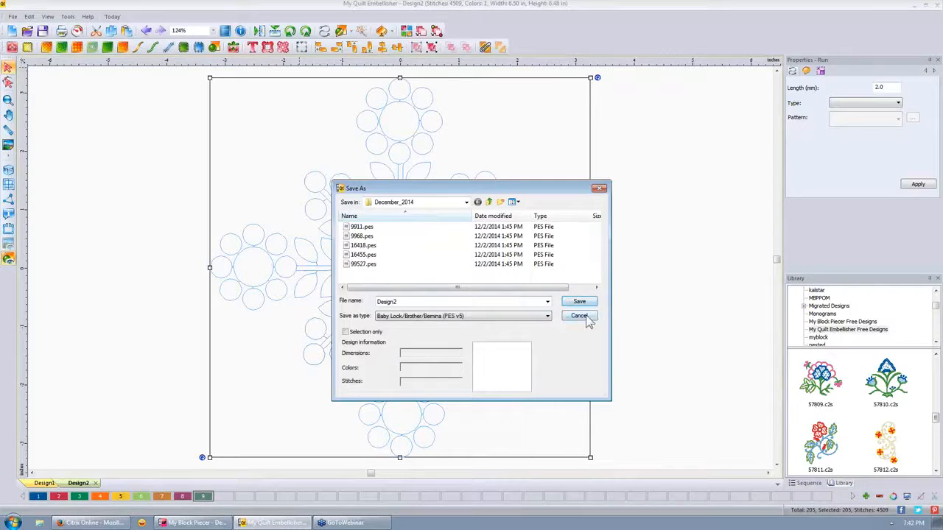
click(599, 188)
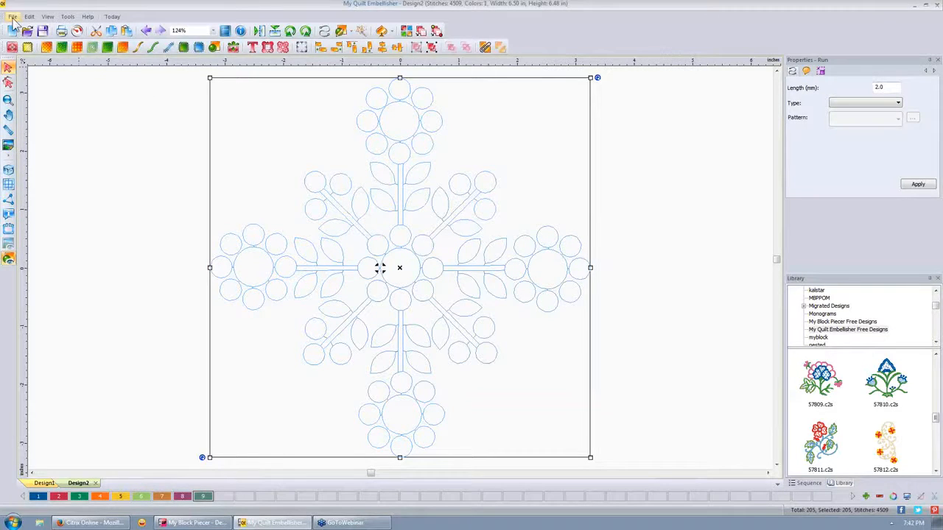
- Preview the copied design's printout with cross hairs, 3D and stitches shown, and with backdrop, header and artworks hidden
click(103, 151)
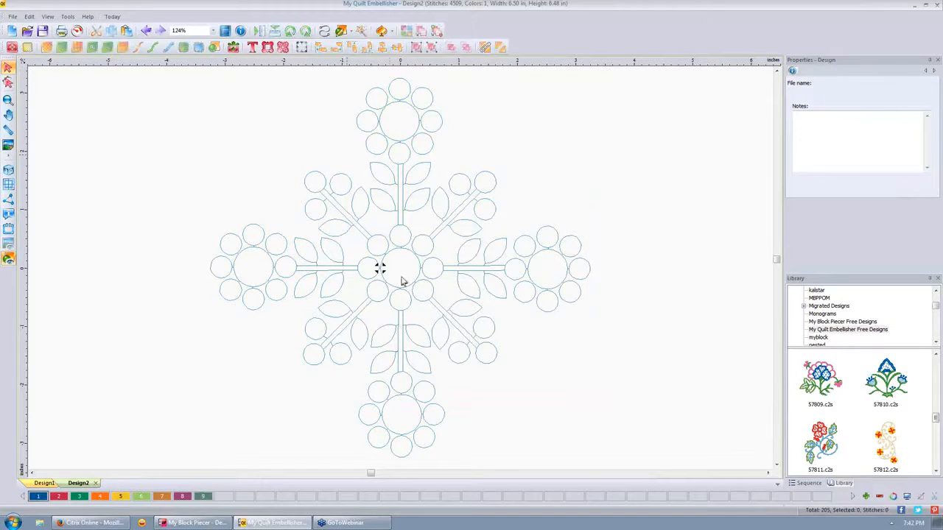
click(64, 33)
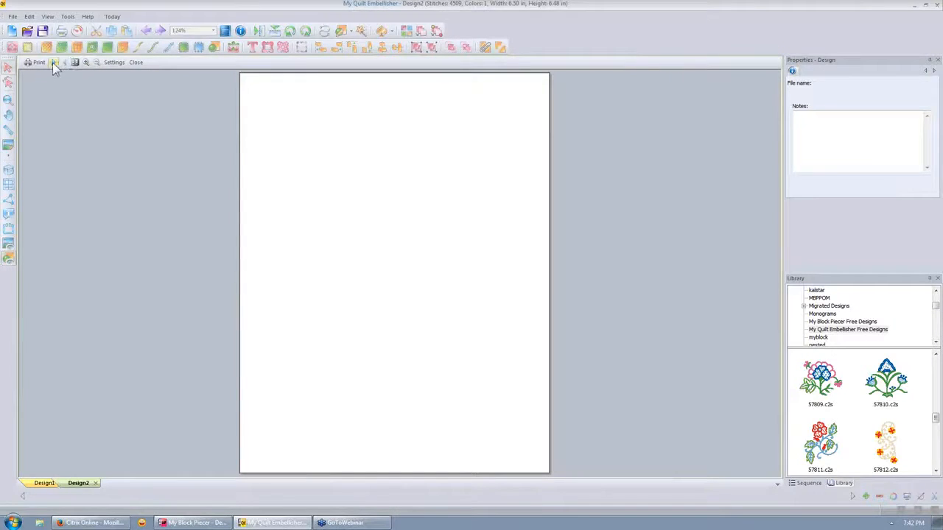
click(114, 63)
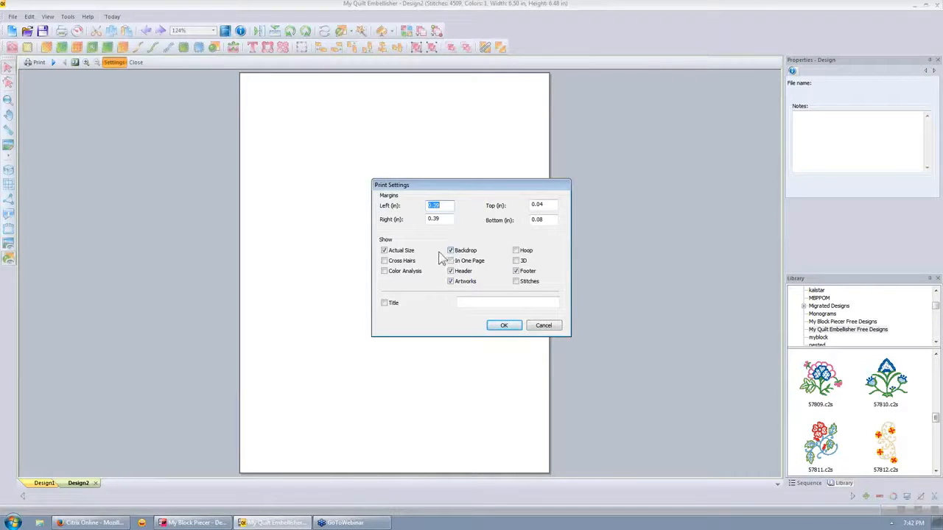
click(451, 251)
click(384, 262)
click(450, 271)
click(517, 261)
click(516, 282)
click(510, 330)
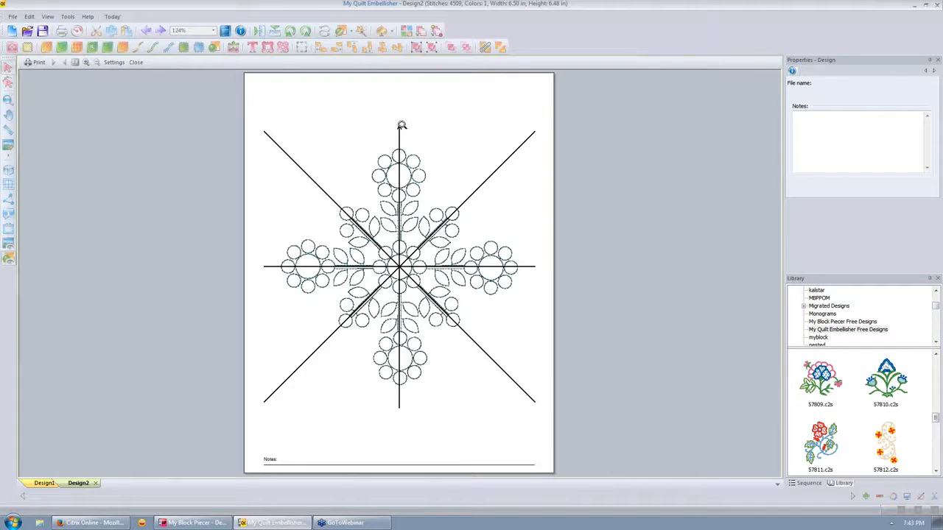
click(397, 129)
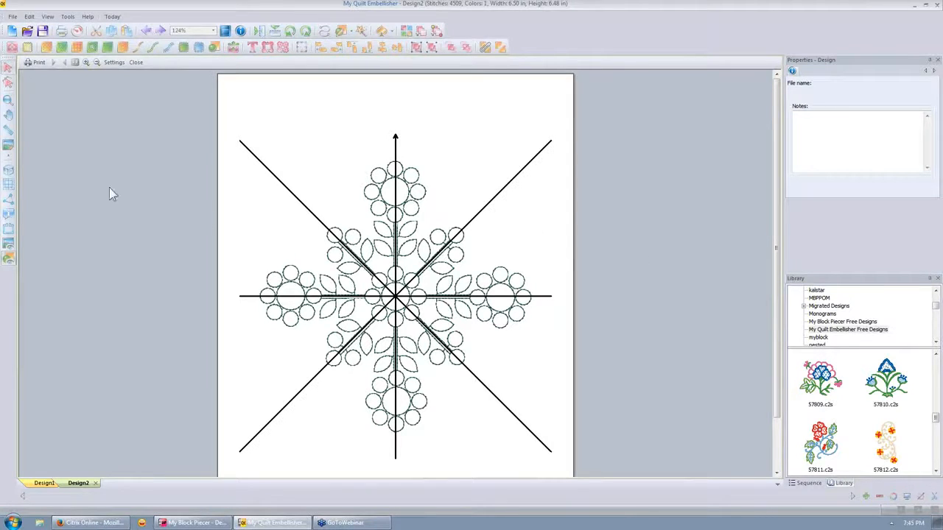
click(137, 63)
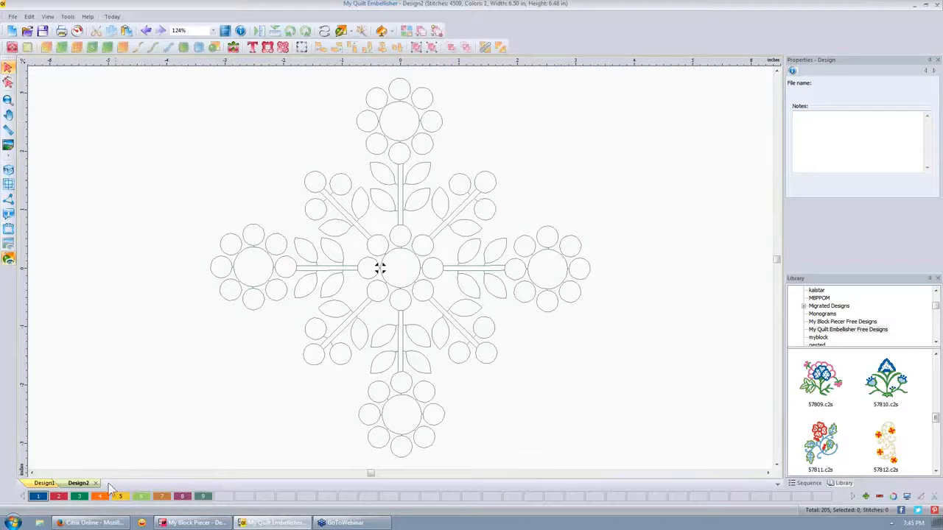
- Return to Design1 and preview the quilt block's printout with the backdrop included
click(46, 483)
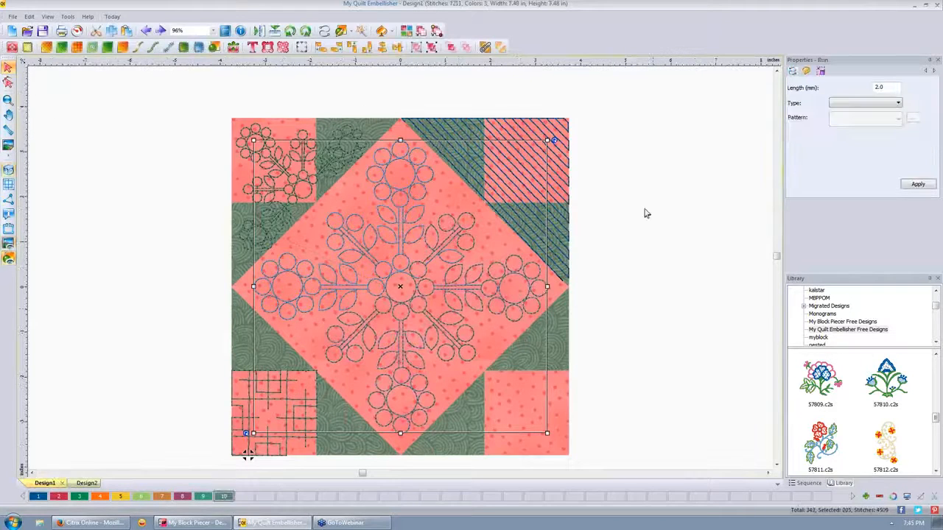
click(645, 214)
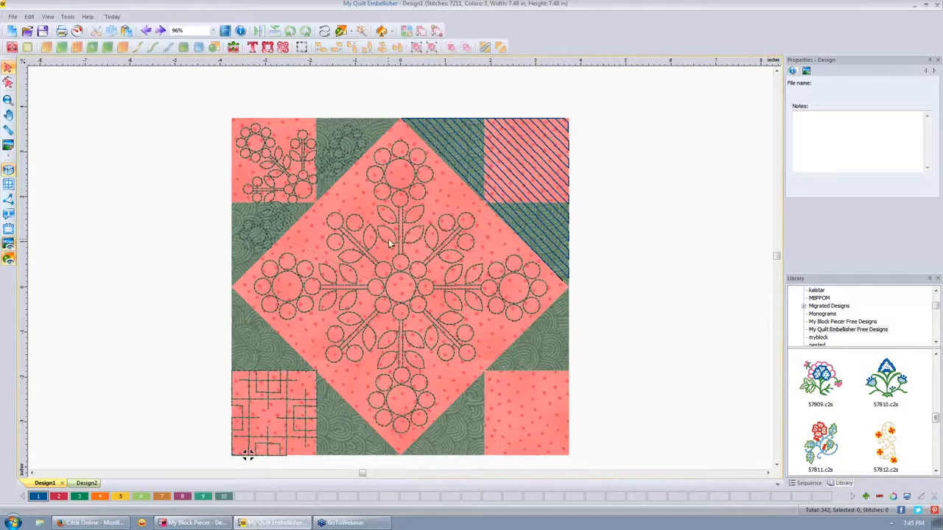
click(62, 31)
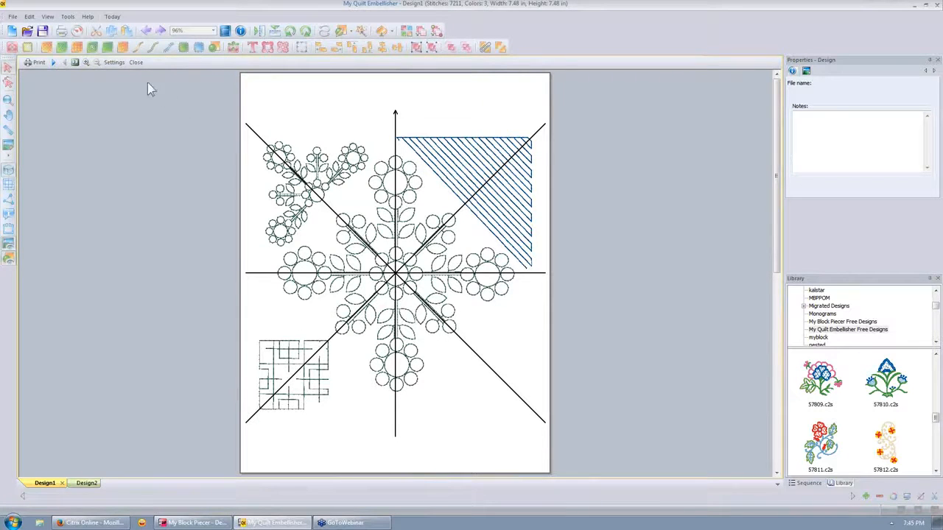
click(114, 63)
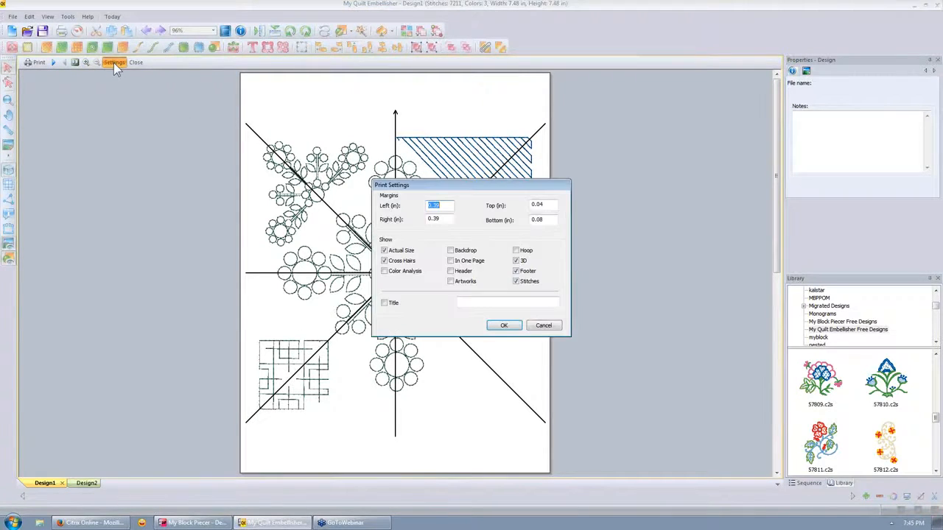
click(383, 261)
click(450, 250)
click(504, 326)
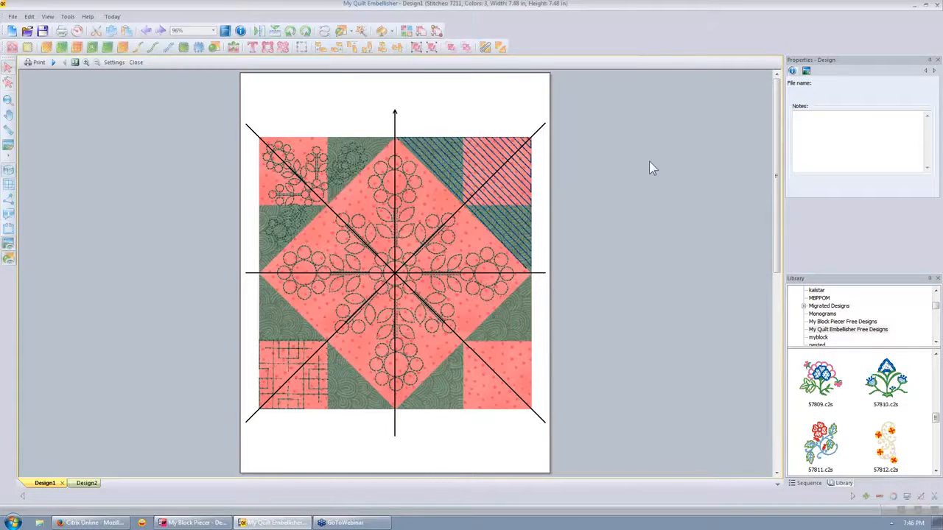
click(136, 64)
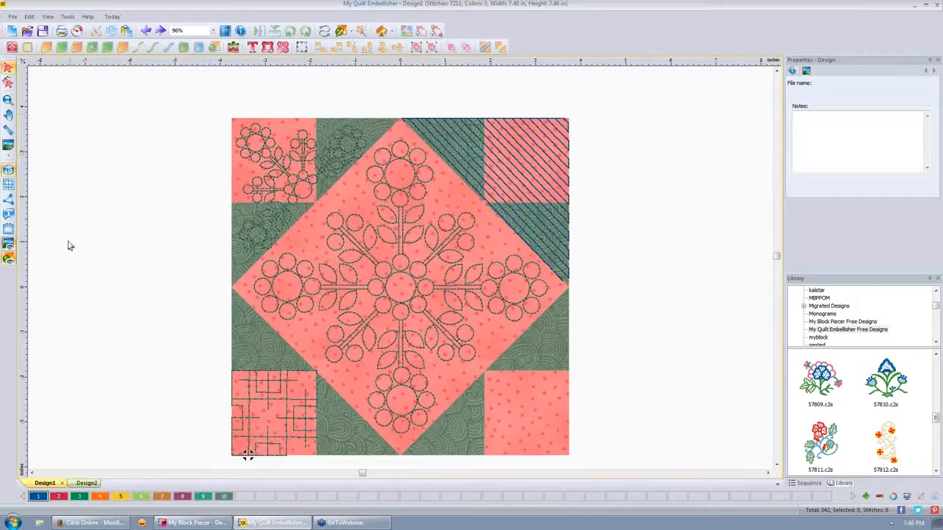
- Create a new design and load IrishChain(72x92).JPG as its backdrop
click(11, 31)
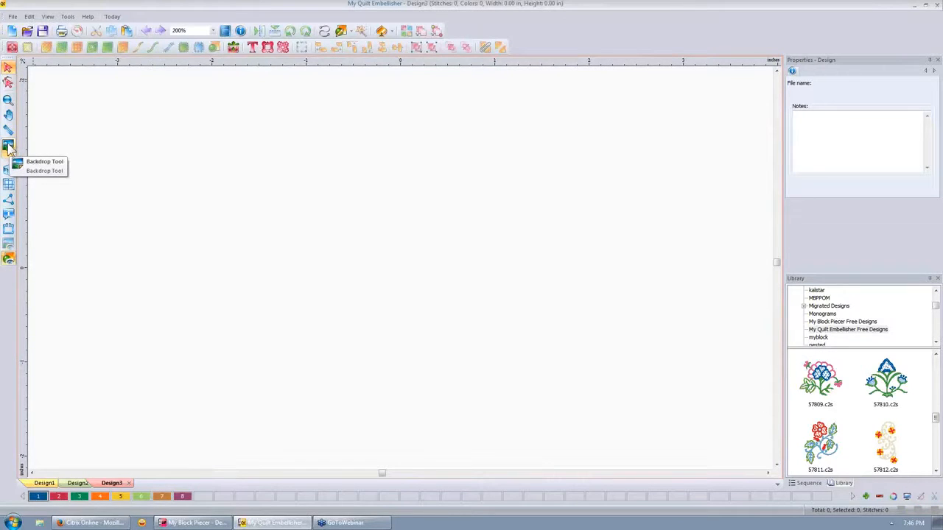
click(9, 146)
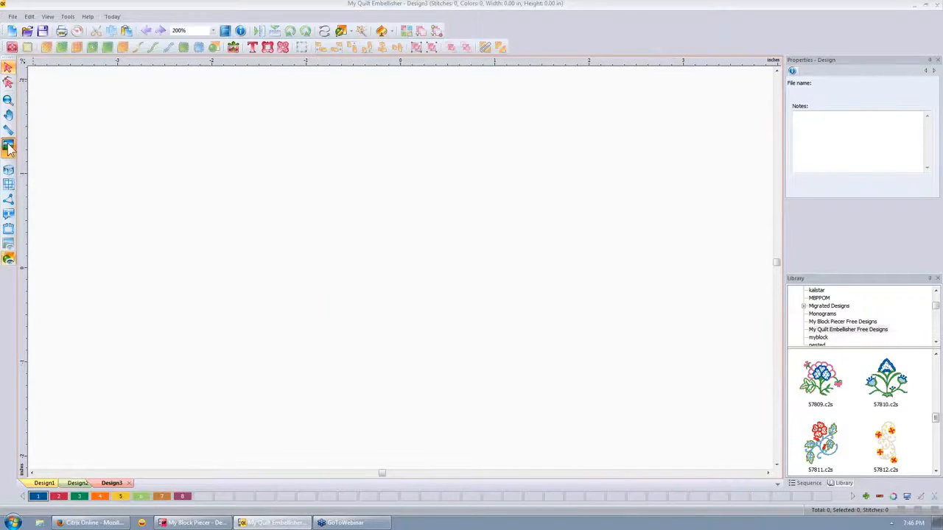
drag(539, 226, 544, 279)
click(378, 285)
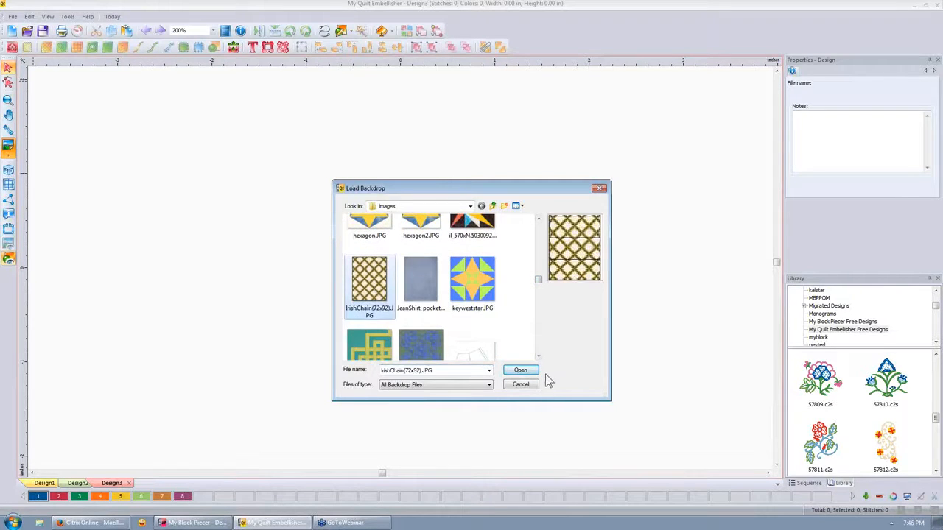
click(519, 370)
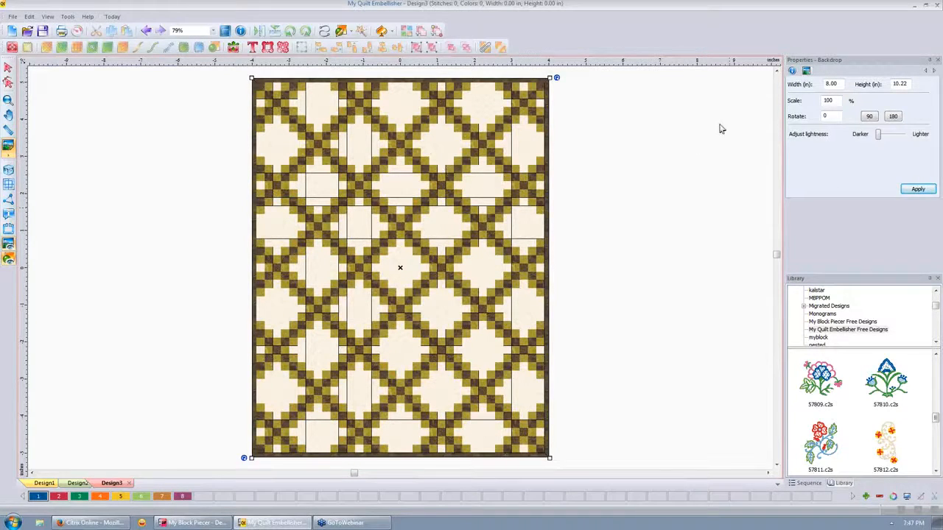
- Set the Irish Chain backdrop's width to 72 inches
drag(836, 84, 814, 88)
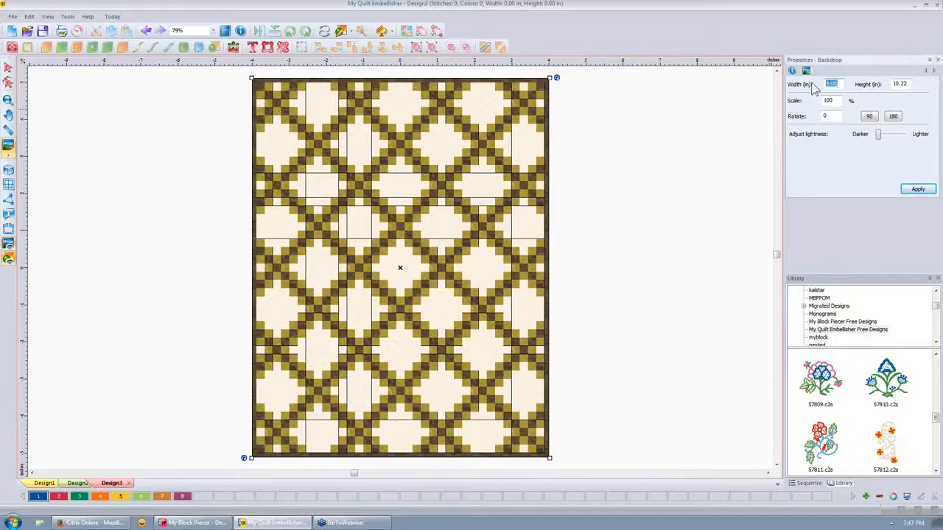
text(72)
click(917, 191)
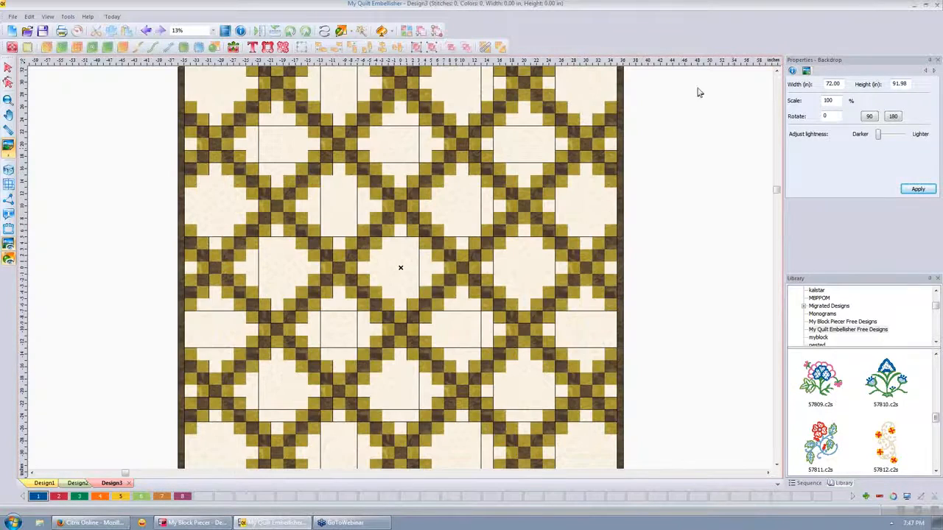
scroll(684, 117, down, 4)
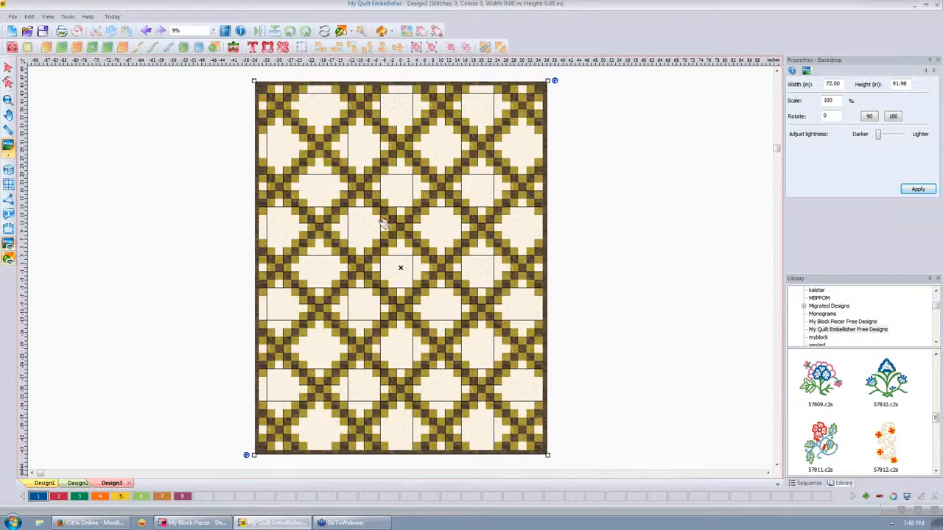
scroll(450, 238, up, 1)
- Show the Quilt Motifs collection in the design library
click(235, 48)
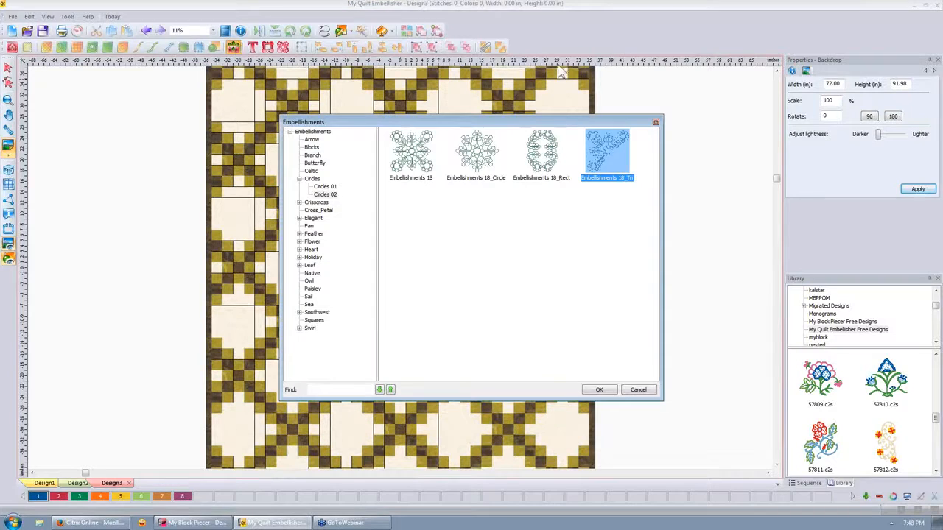
click(655, 124)
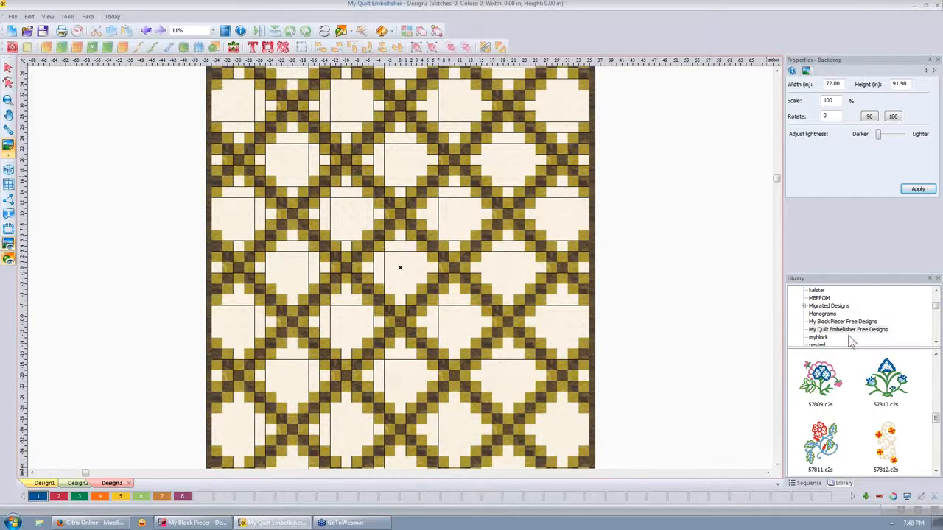
click(936, 343)
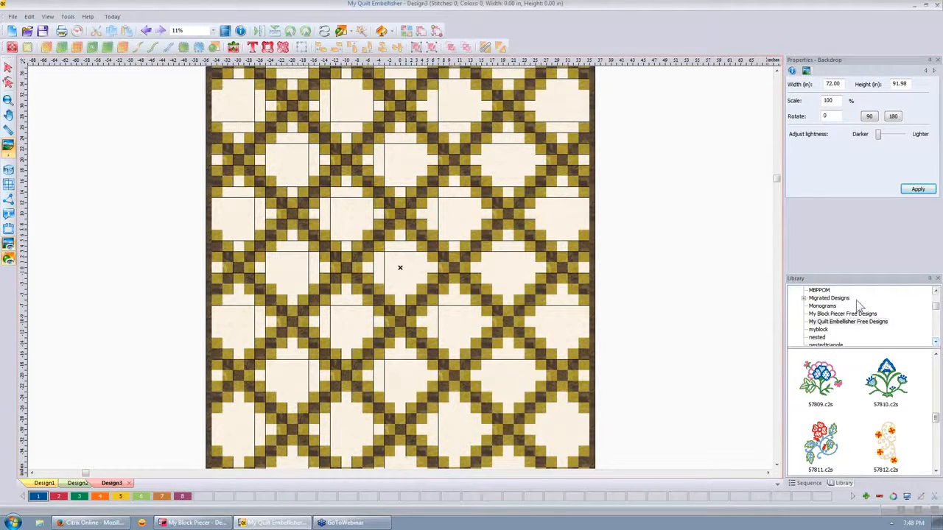
click(936, 342)
click(935, 343)
click(935, 343)
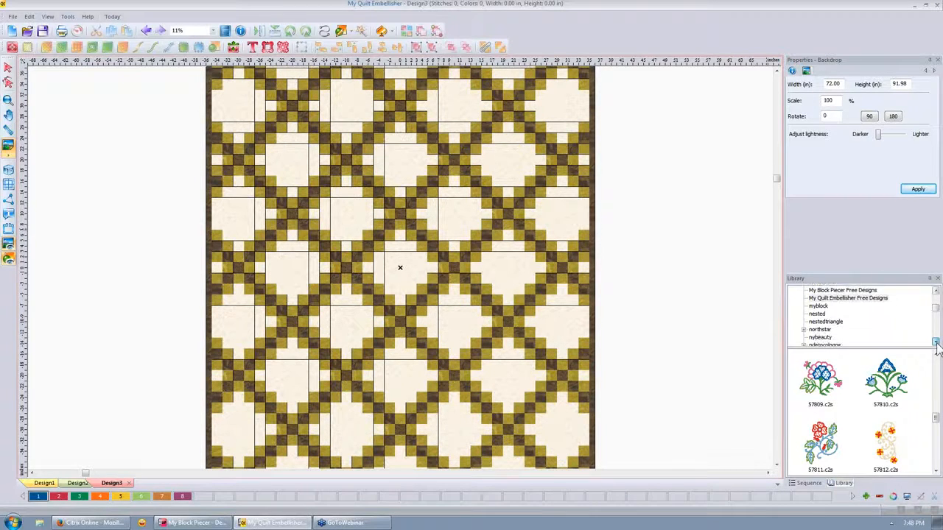
click(935, 342)
click(935, 343)
click(936, 343)
click(935, 343)
click(936, 342)
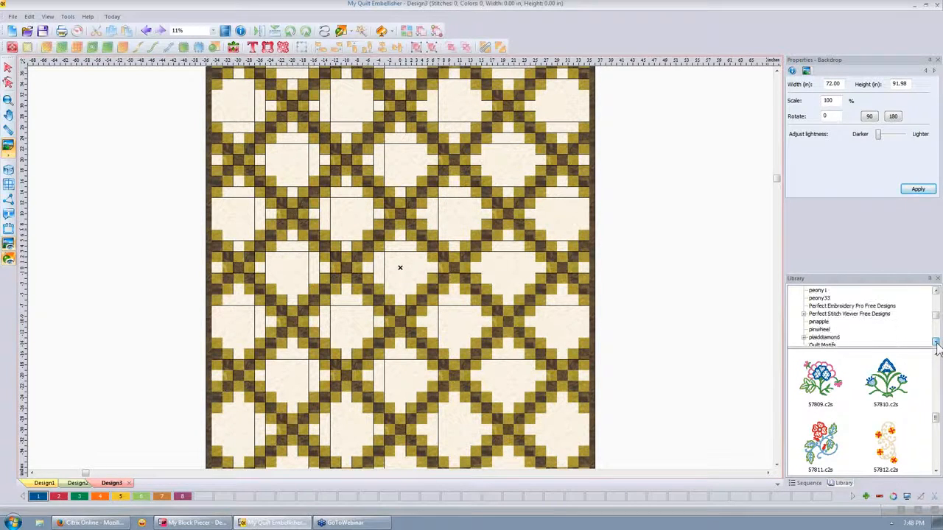
click(935, 343)
click(935, 342)
click(821, 313)
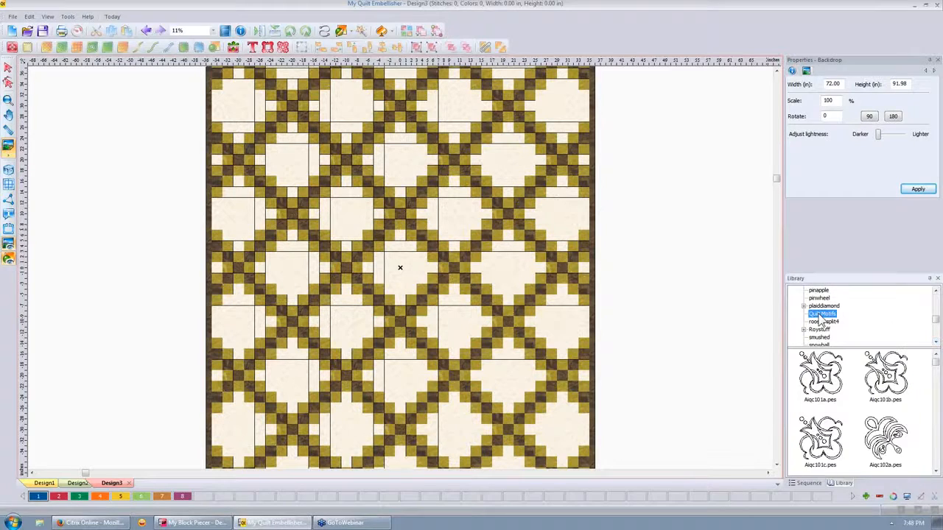
- Find Aiqc122c.pes among the quilt motifs and place it in the quilt's central block
click(935, 343)
drag(938, 364, 939, 375)
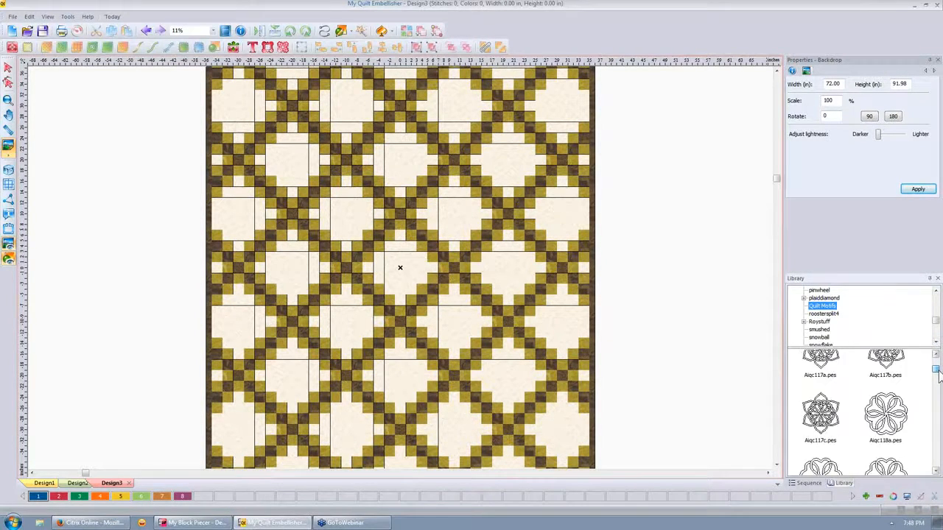
click(937, 474)
click(937, 474)
click(937, 474)
click(937, 474)
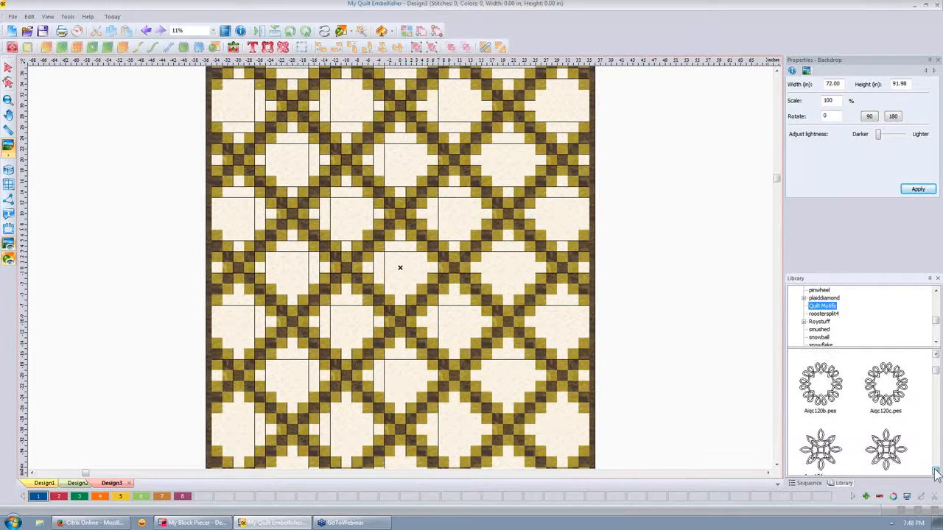
click(937, 474)
click(937, 474)
click(937, 474)
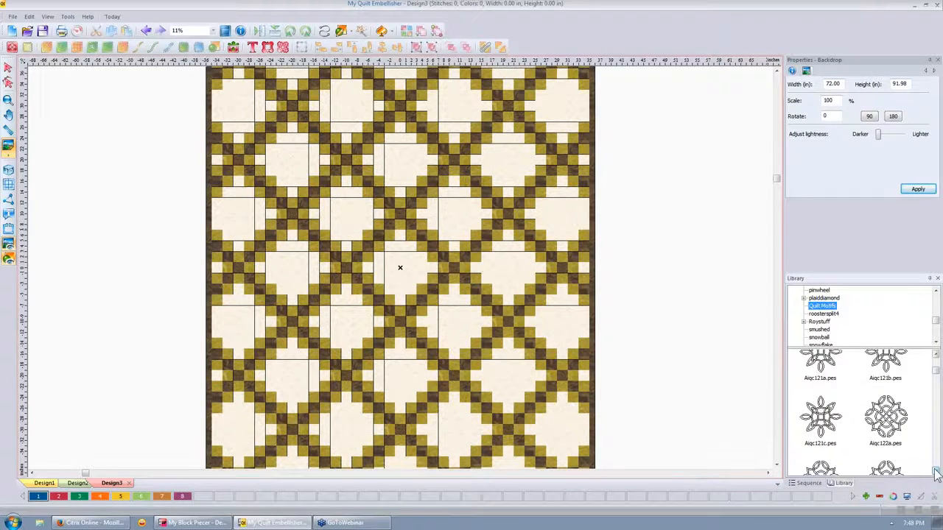
click(937, 474)
click(937, 474)
click(937, 473)
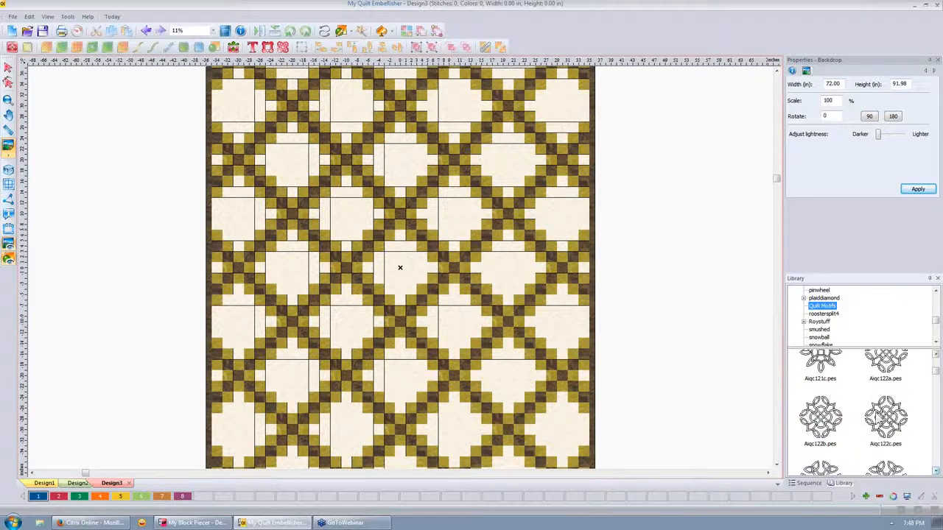
drag(887, 414, 400, 266)
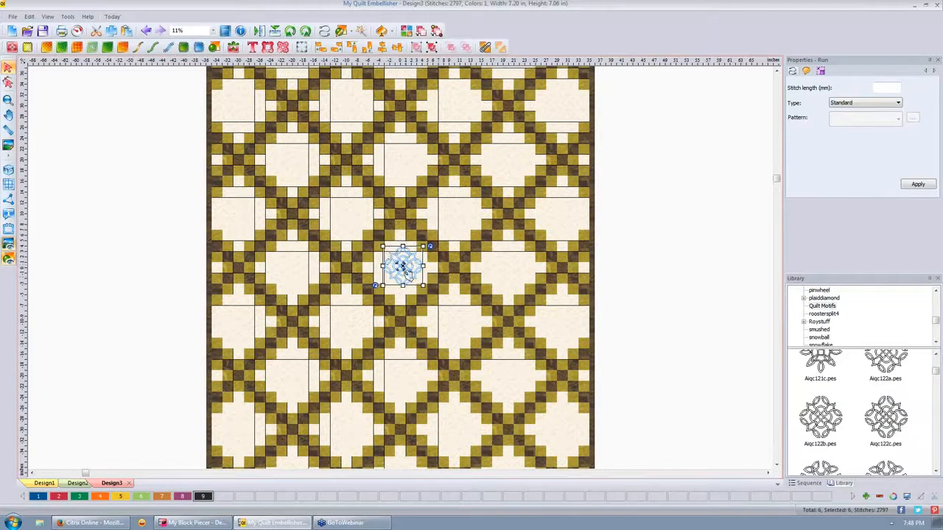
- Enlarge and reshape the placed motif to about 8.89 by 9.41 inches, fitting it over the central block
scroll(404, 270, up, 1)
scroll(404, 269, up, 3)
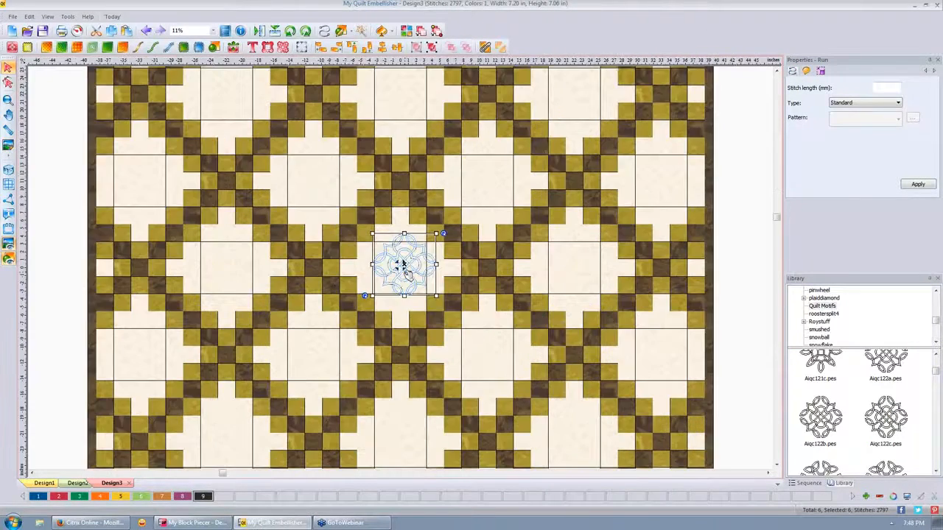
scroll(403, 270, up, 1)
drag(341, 195, 262, 139)
drag(378, 228, 401, 266)
drag(301, 170, 316, 184)
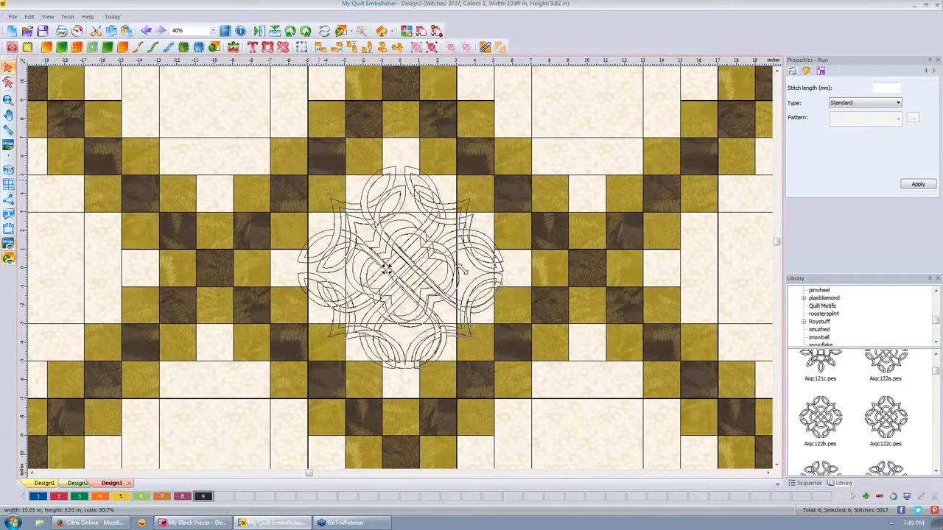
drag(505, 372, 498, 364)
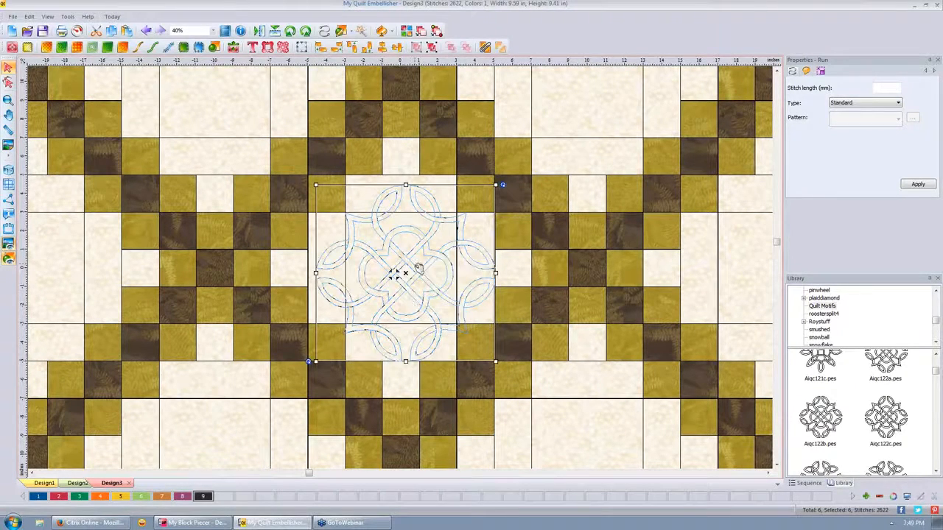
drag(395, 273, 402, 271)
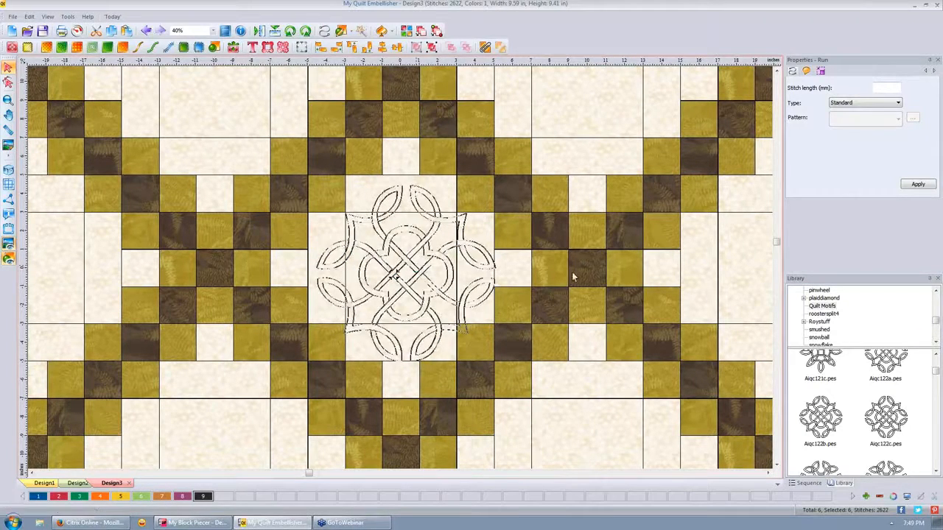
drag(497, 272, 482, 271)
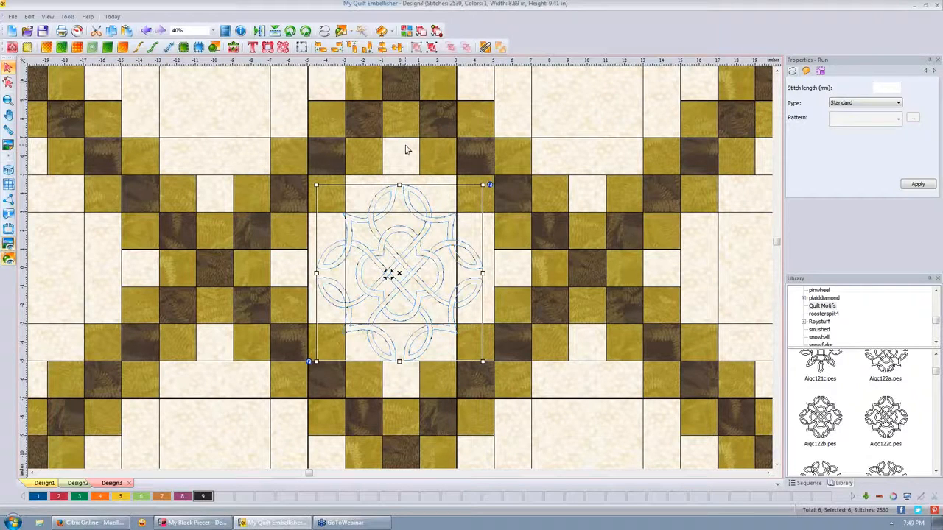
- Delete the motif and draw an artwork rectangle about 10 inches square around the central block
key(Delete)
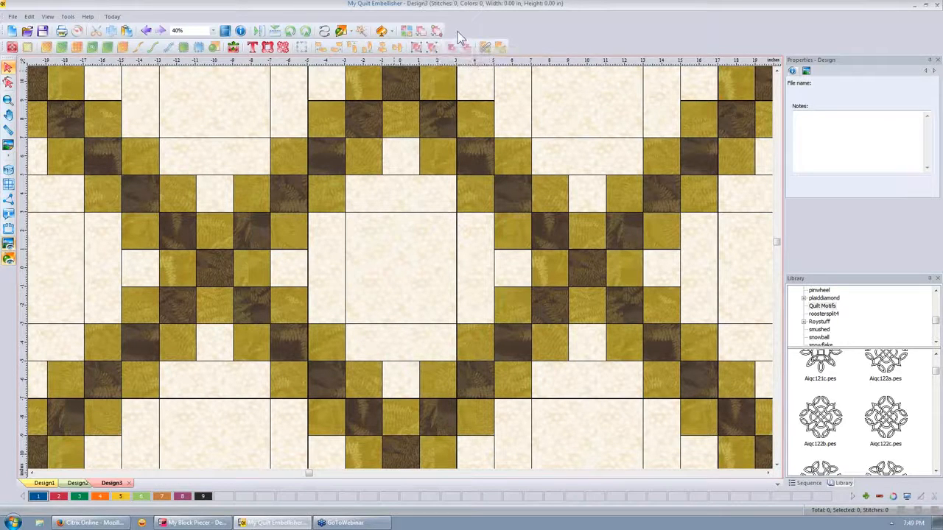
click(351, 34)
click(361, 53)
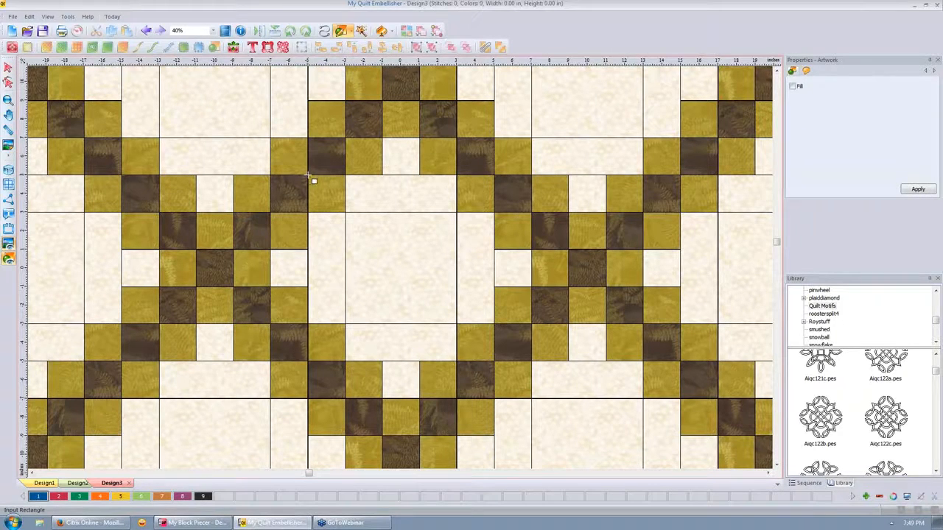
drag(309, 176, 499, 366)
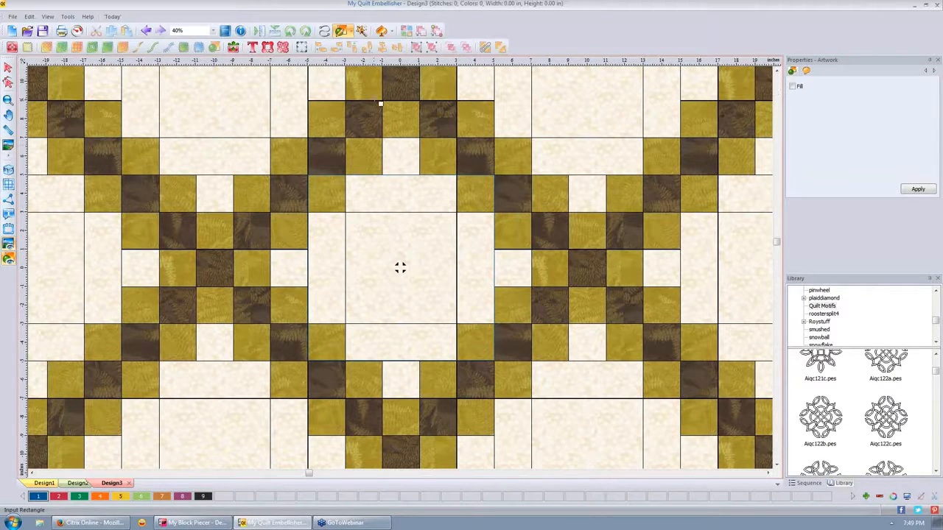
- Lighten the Irish Chain backdrop image
click(8, 145)
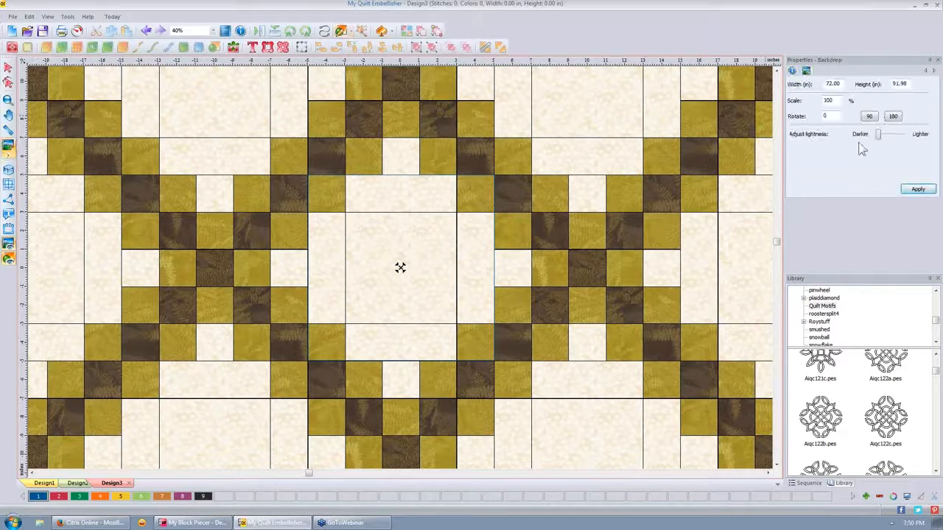
drag(877, 134, 888, 135)
click(917, 190)
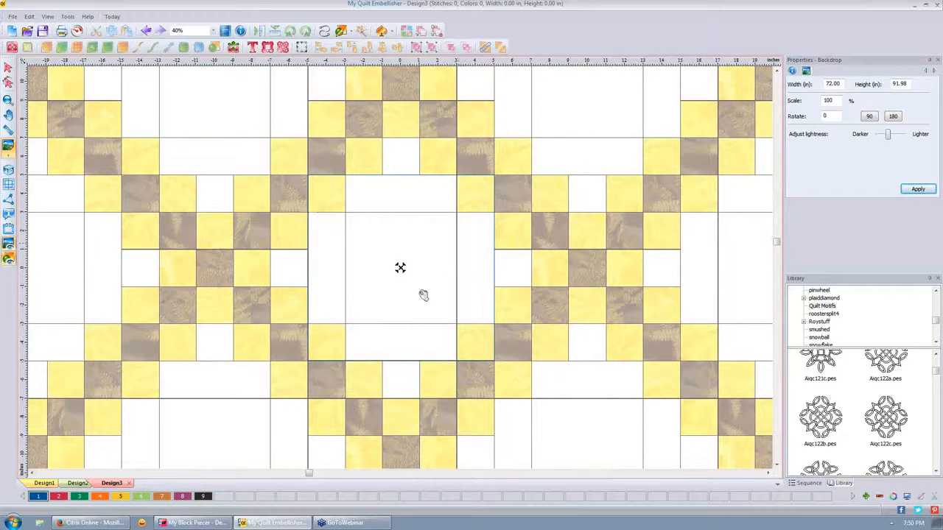
- Fill the artwork rectangle around the central block
click(7, 67)
click(311, 322)
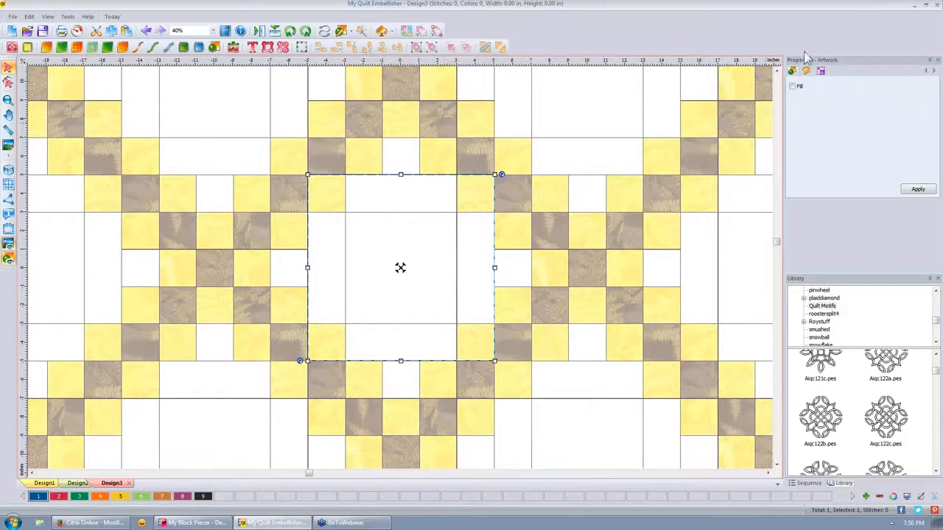
click(793, 87)
click(918, 190)
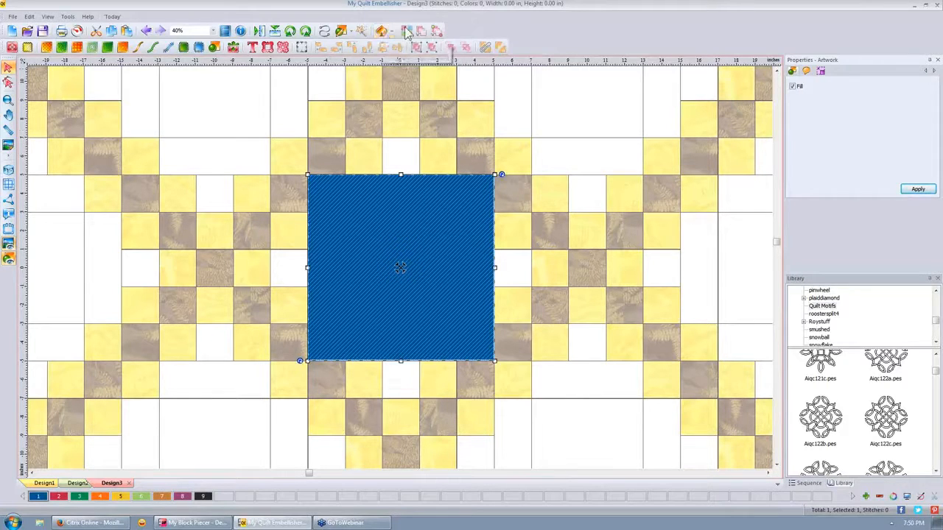
- Draw a filled artwork rectangle in color 2, about 10 inches square, over the block to the right of the central one
click(344, 32)
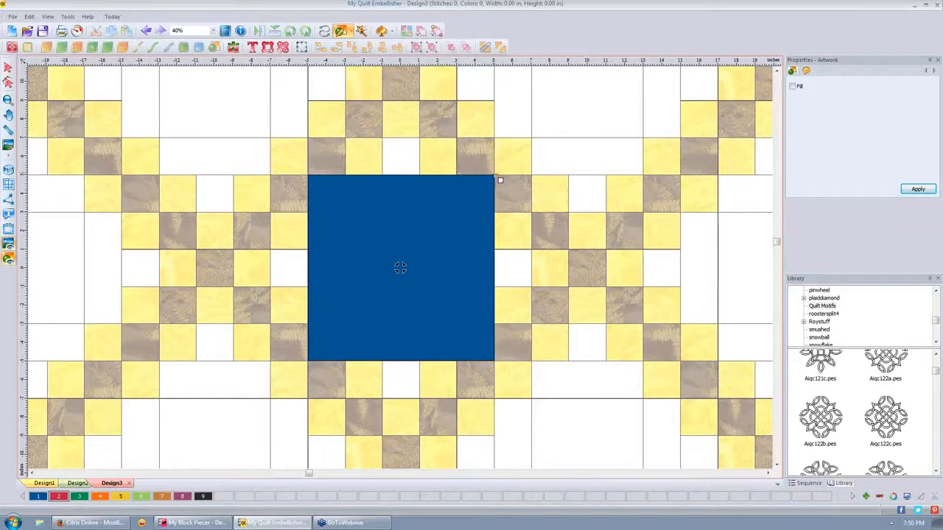
drag(514, 186, 685, 365)
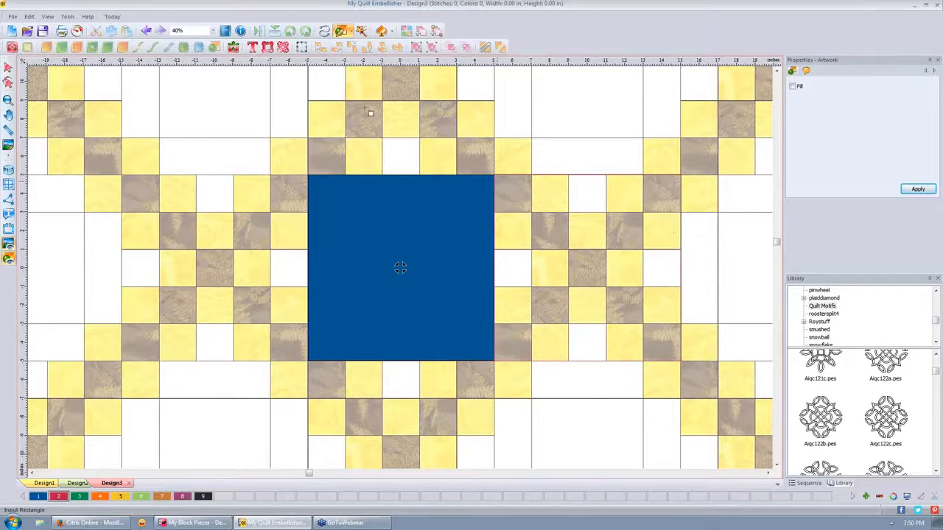
click(8, 66)
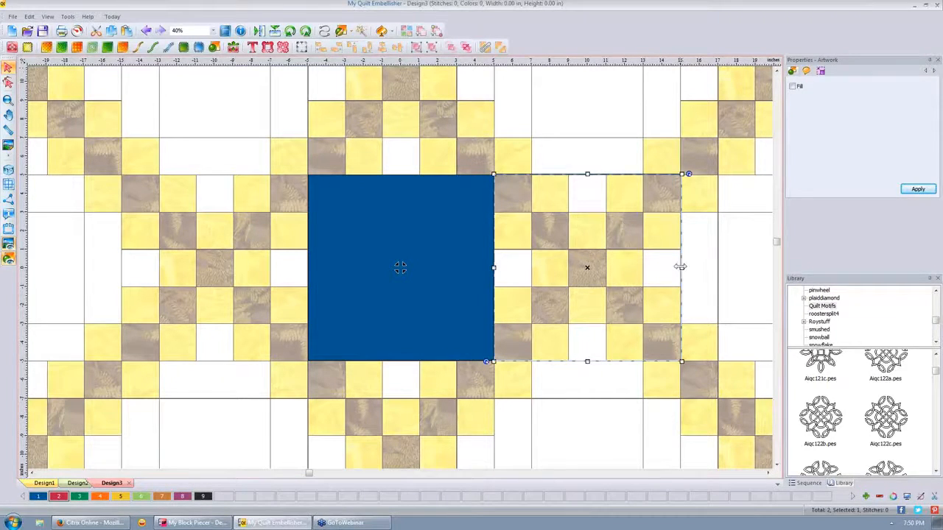
drag(681, 267, 680, 268)
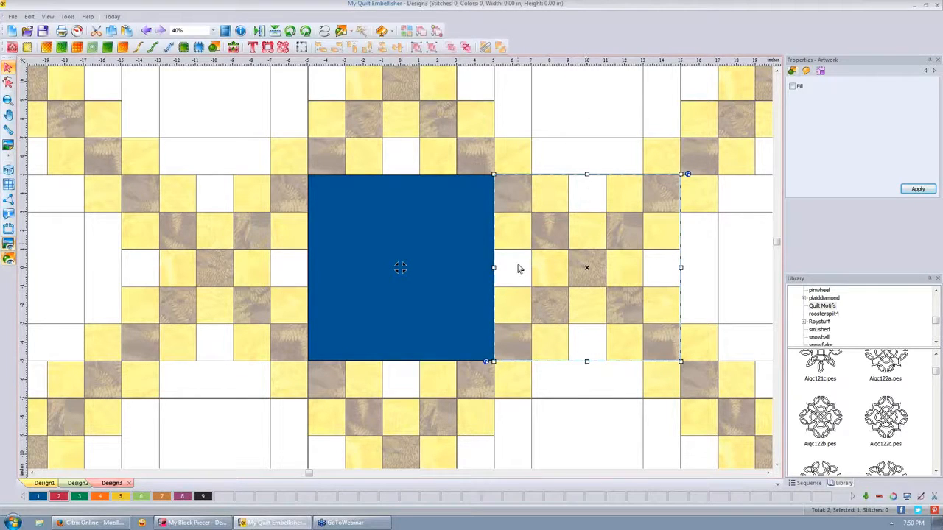
click(793, 87)
click(917, 190)
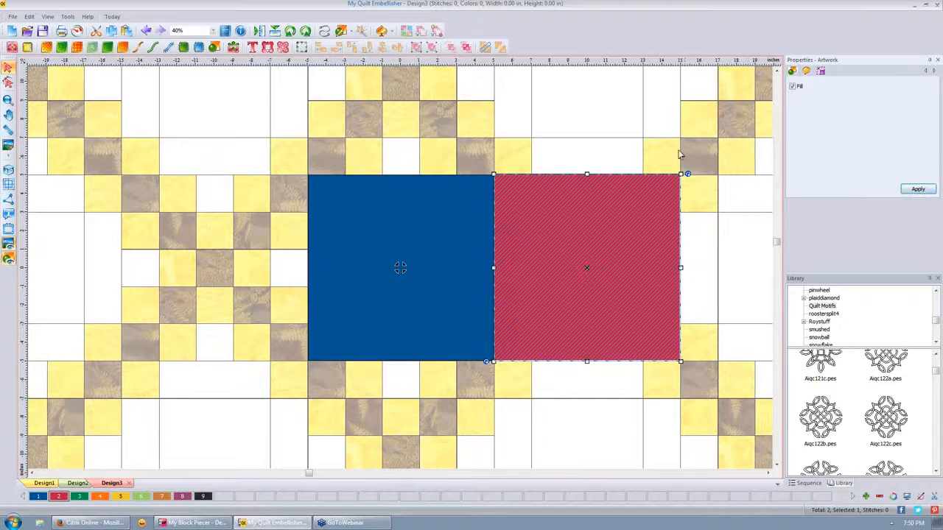
- Delete the red and blue filled rectangles
click(600, 250)
key(Delete)
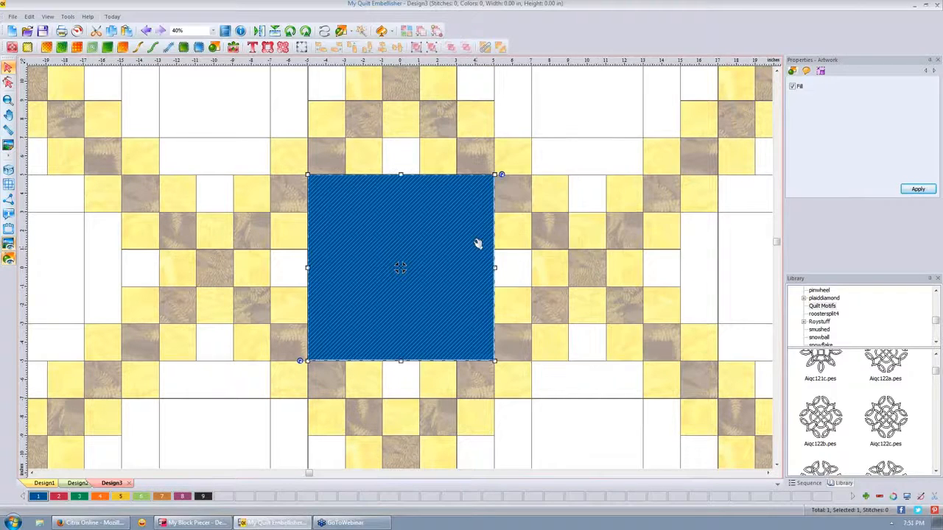
key(Delete)
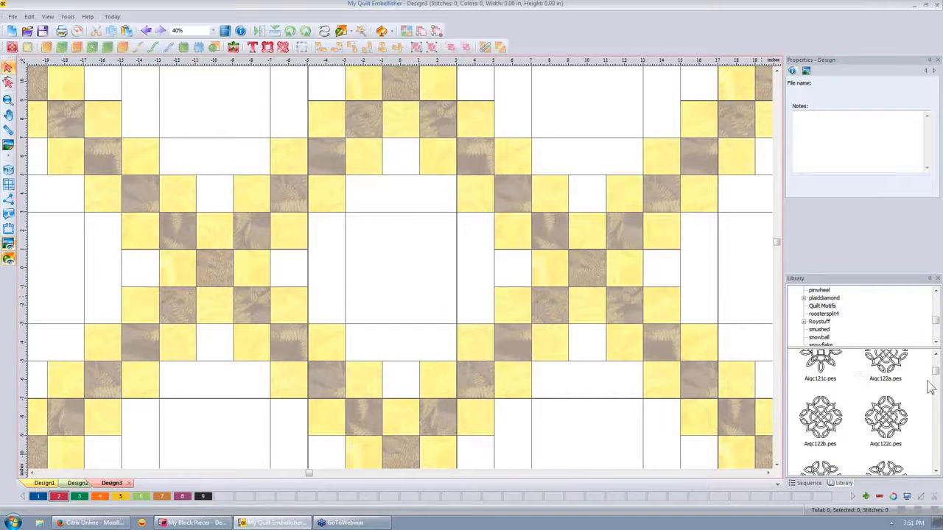
- Find Aiqc132a.pes among the quilt motifs and place it in the quilt's central block
scroll(940, 377, down, 2)
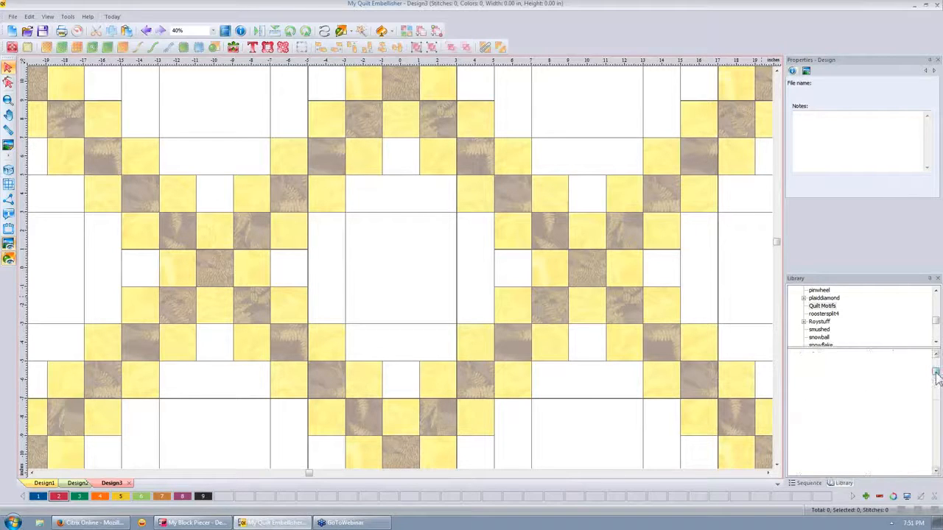
click(936, 472)
click(936, 472)
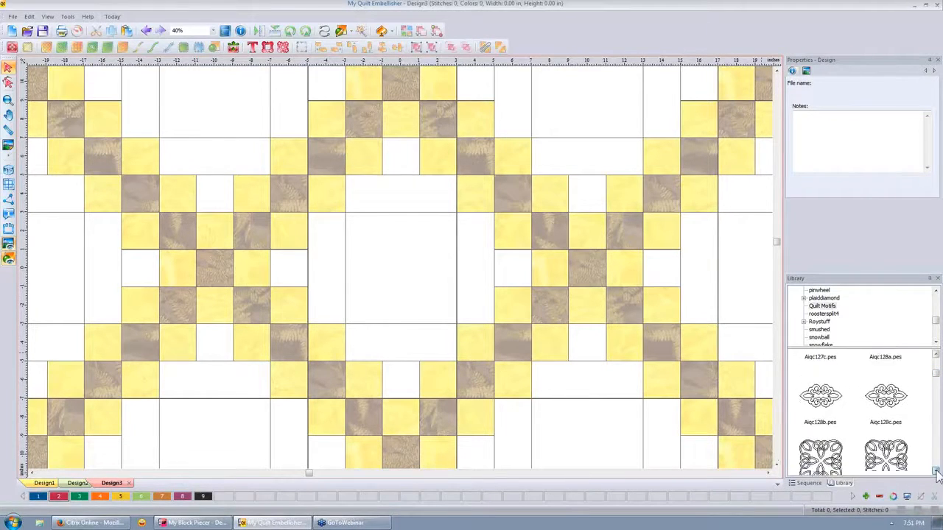
click(936, 472)
click(937, 472)
click(937, 472)
click(936, 472)
click(936, 472)
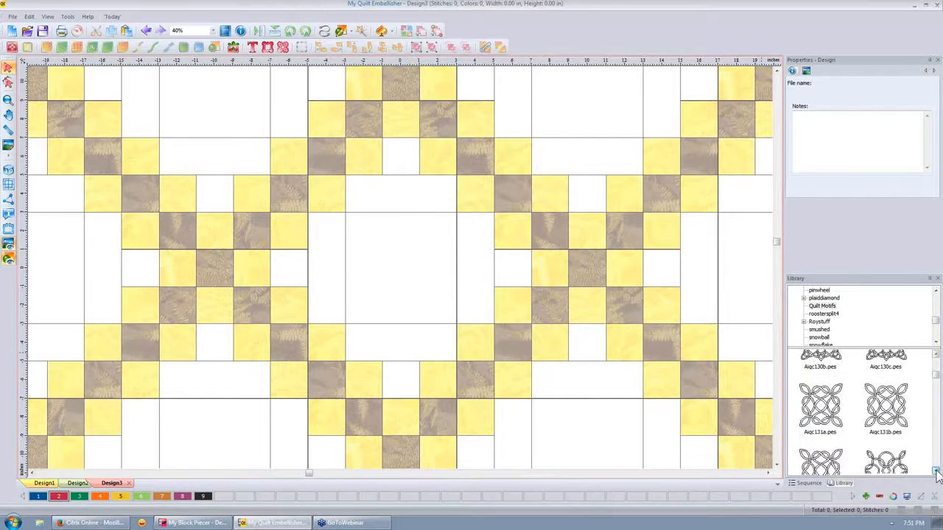
click(937, 473)
click(936, 472)
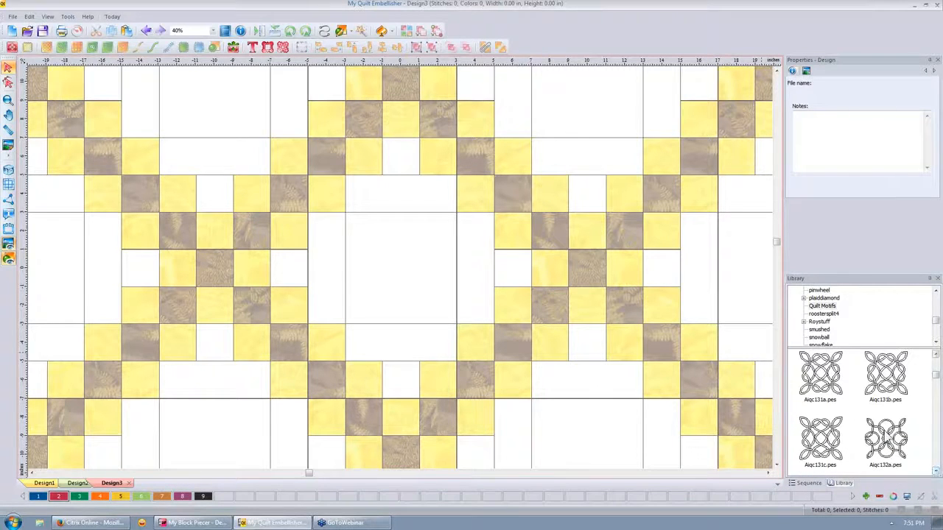
drag(882, 434, 382, 257)
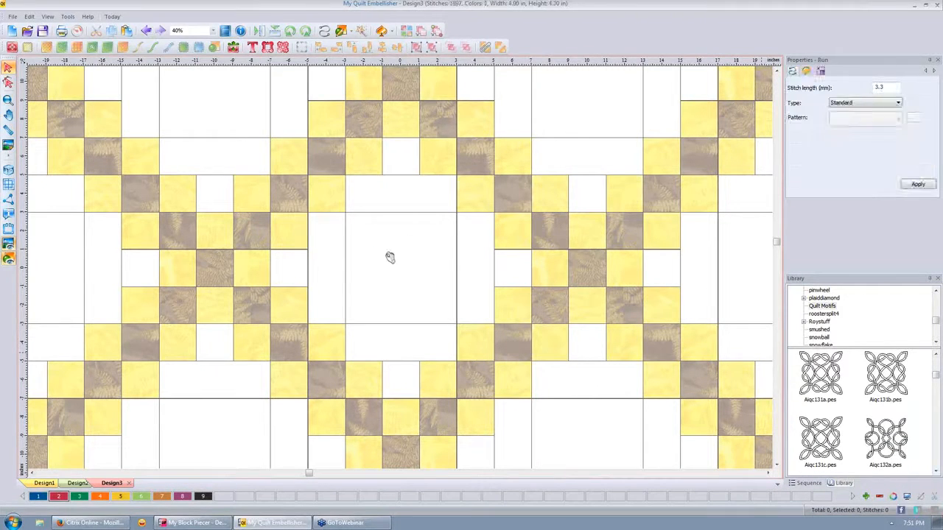
- Rotate the motif in the central block 45° clockwise and enlarge it to about 12.3 inches, centered in the block
click(305, 33)
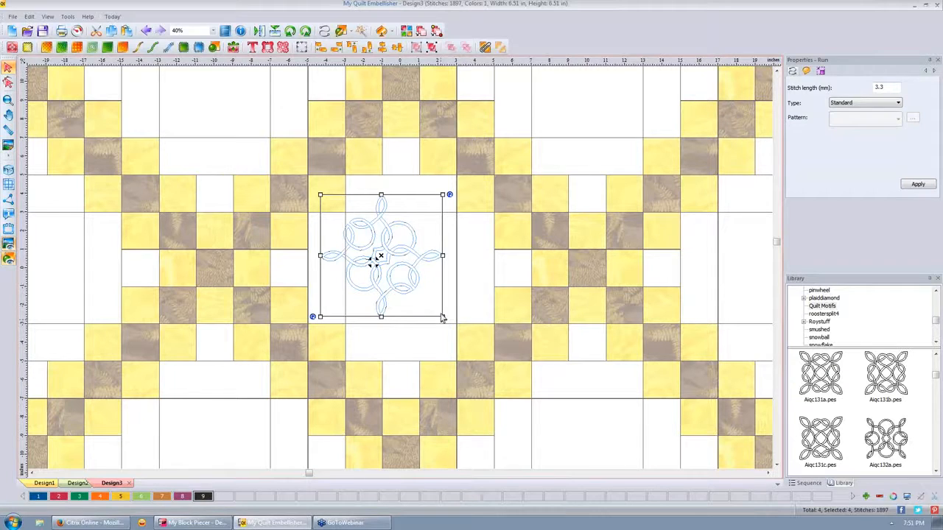
drag(446, 319, 519, 389)
drag(438, 287, 415, 263)
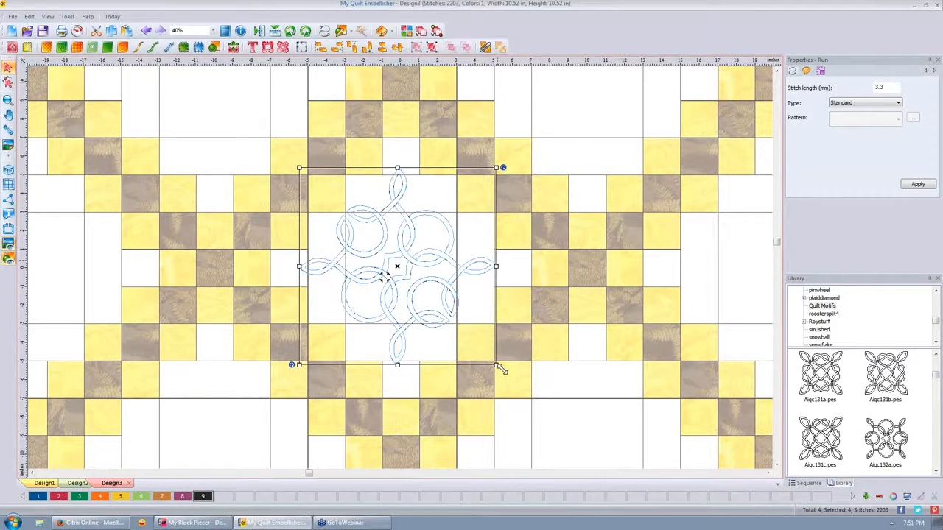
drag(500, 369, 531, 396)
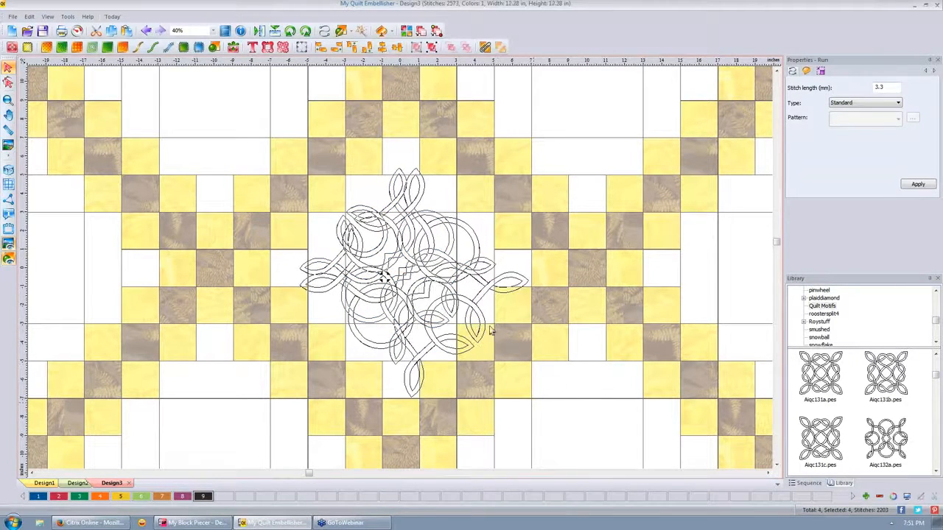
mouse_move(426, 273)
mouse_down()
mouse_move(421, 257)
mouse_move(412, 263)
mouse_up()
click(564, 442)
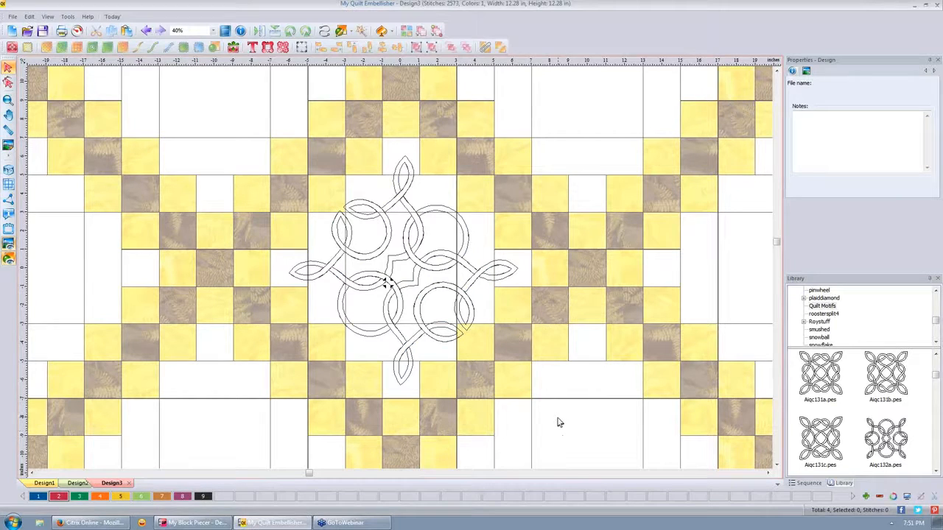
- Place Aiqc131b.pes in the open block diagonally up and left of the central one and rotate it 45° clockwise
scroll(564, 420, down, 5)
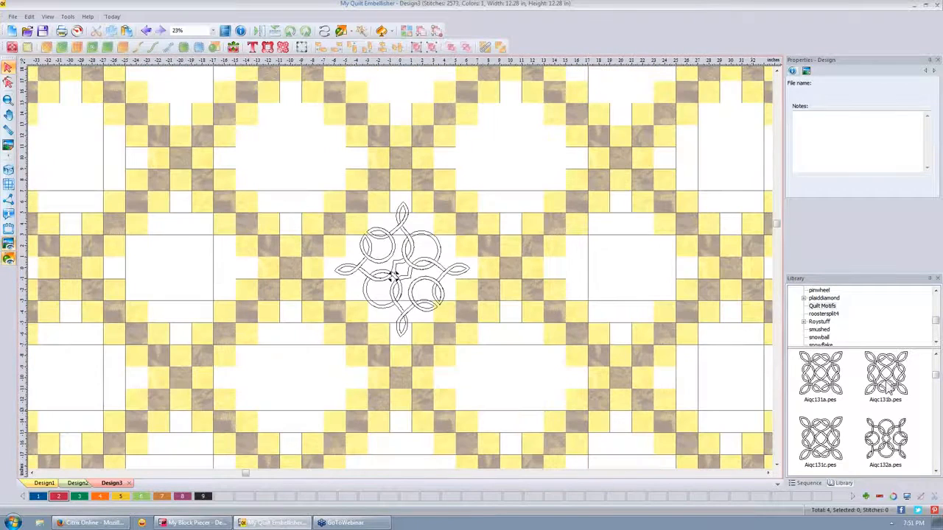
click(888, 384)
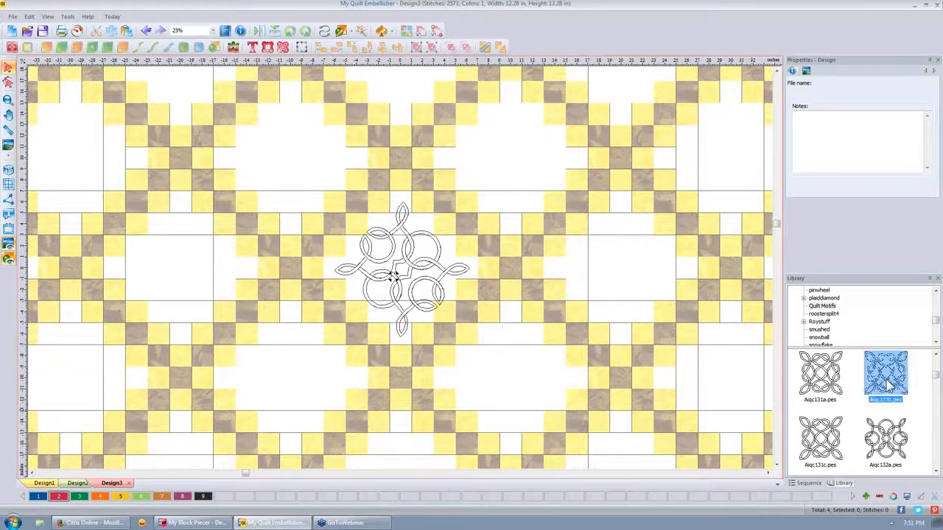
click(292, 164)
click(292, 163)
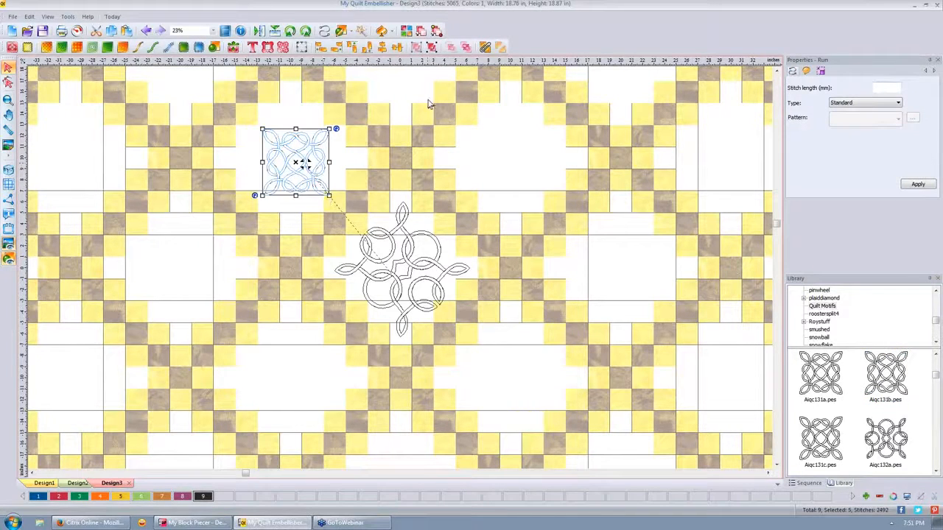
click(305, 30)
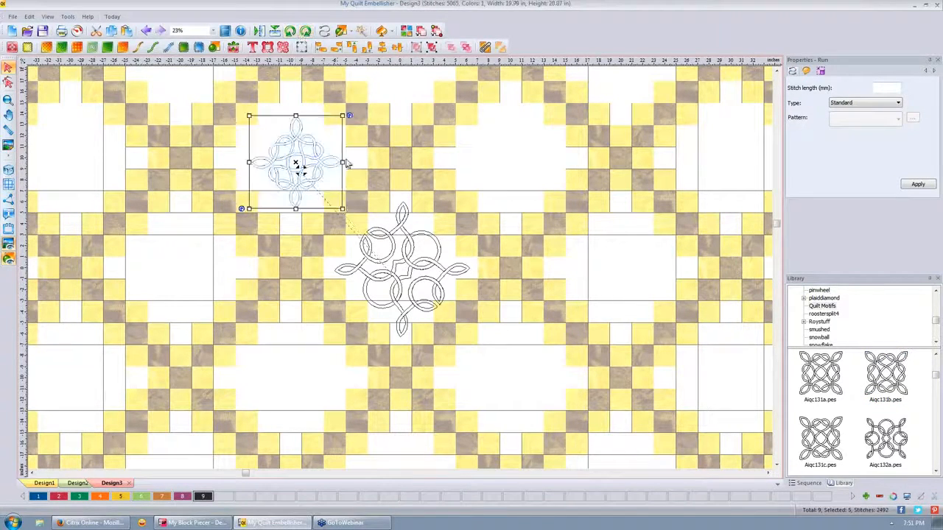
- Enlarge the Aiqc131b motif to about 13.2 inches across and center it in its block
drag(347, 213, 398, 257)
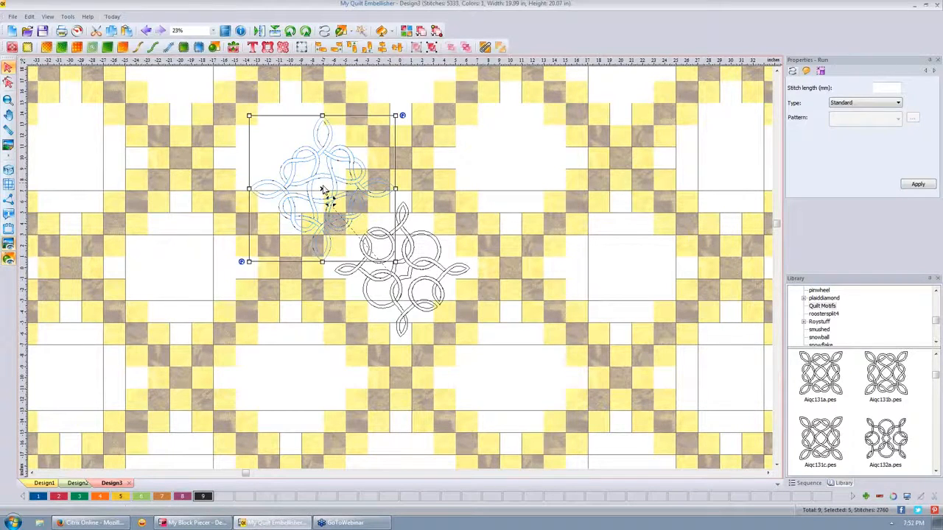
drag(322, 189, 292, 161)
click(498, 165)
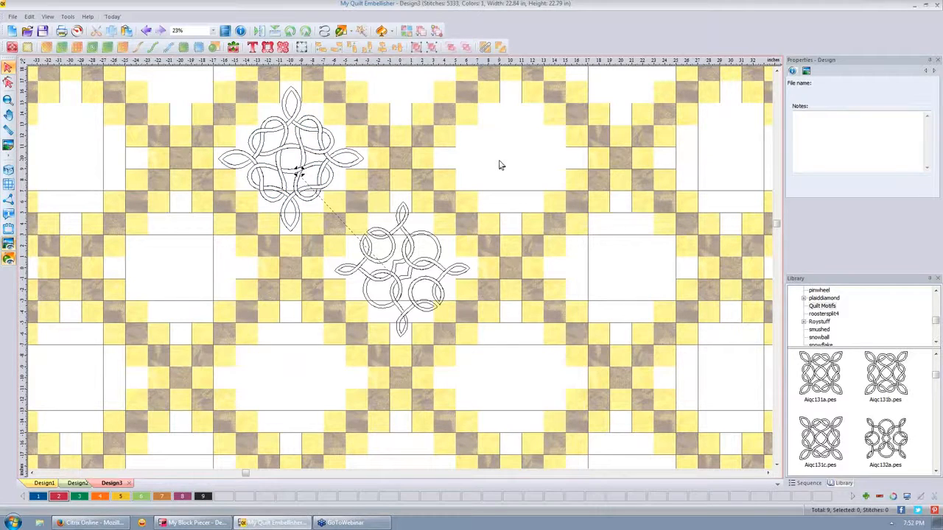
- Delete the motif from the central block
click(421, 238)
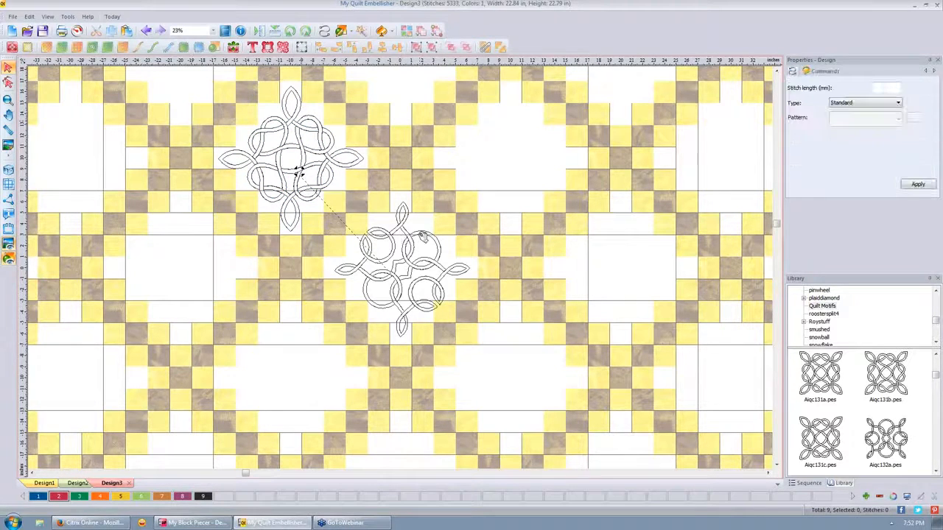
key(Delete)
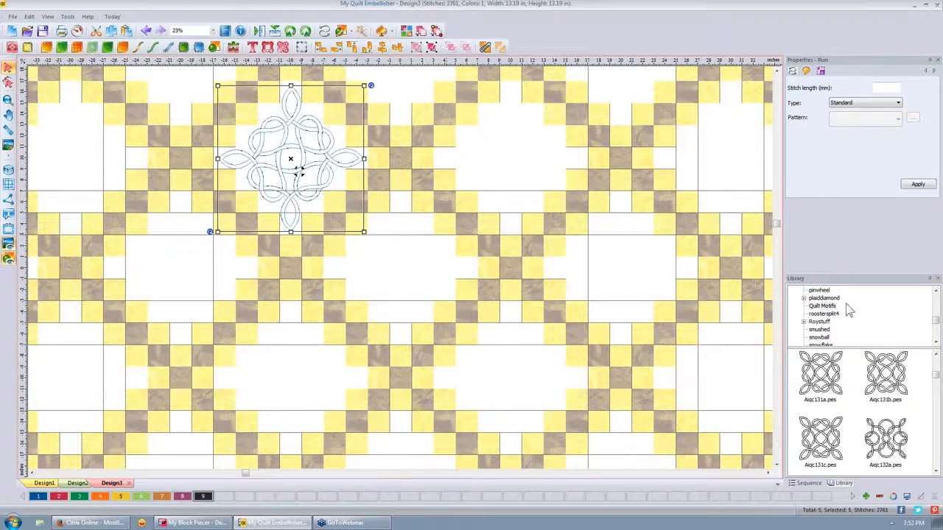
- Find an Aiqc140 knot motif in the library, place it in the central block and rotate it 45° clockwise
drag(938, 470, 935, 475)
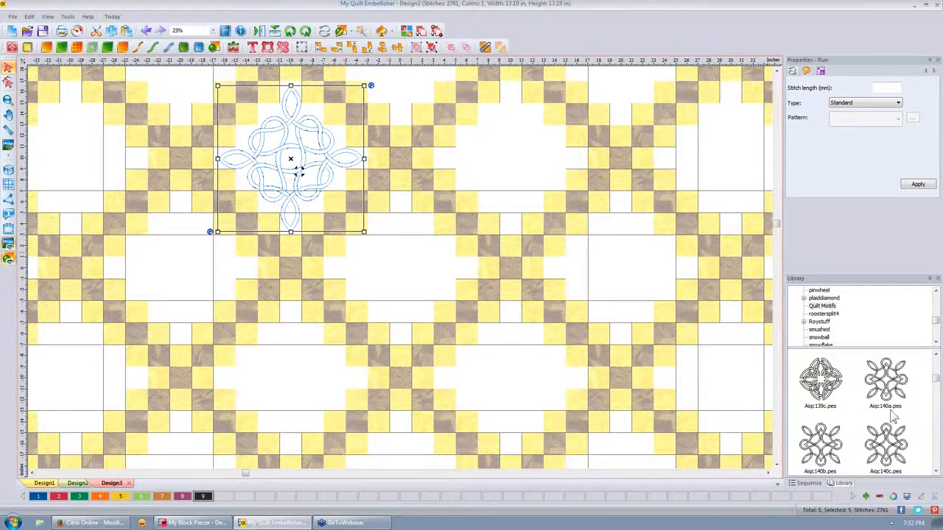
drag(892, 417, 439, 266)
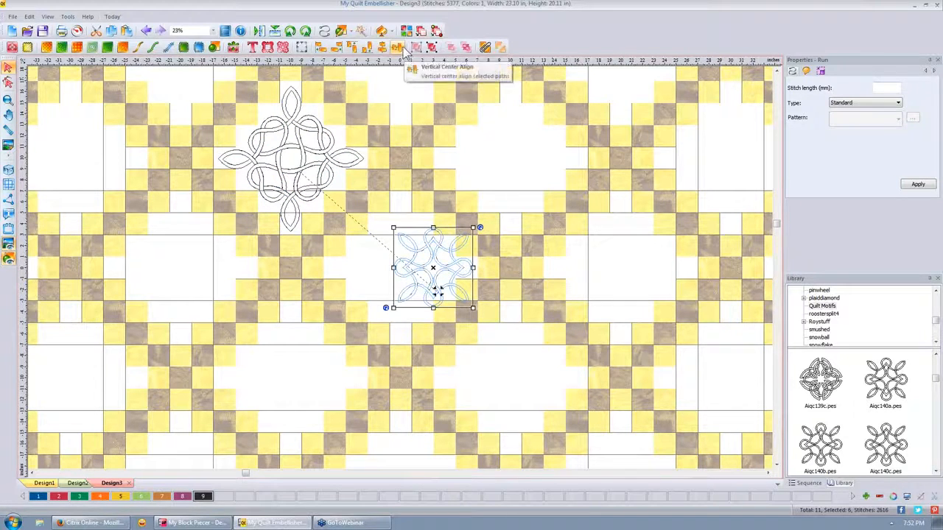
click(307, 31)
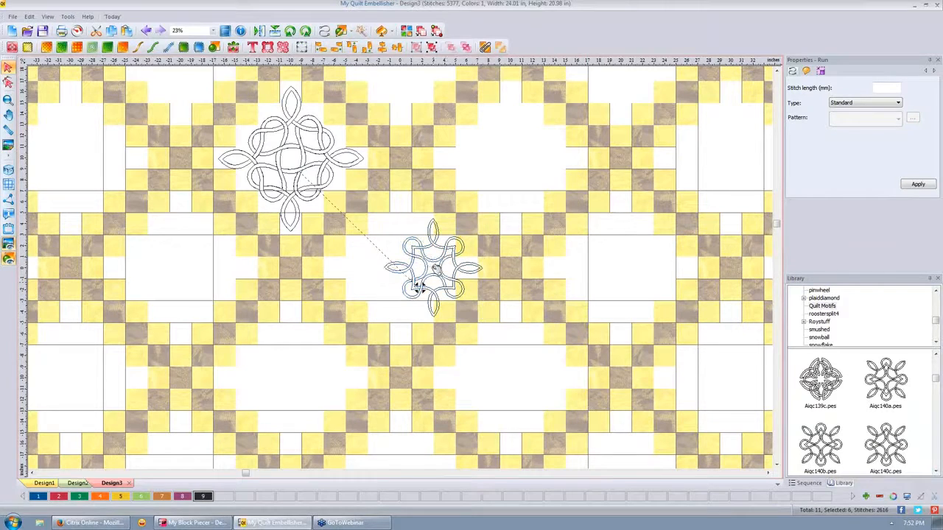
- Enlarge the Aiqc140 knot motif to about 12.8 inches across and center it in the central block
drag(435, 269, 395, 264)
drag(444, 315, 486, 365)
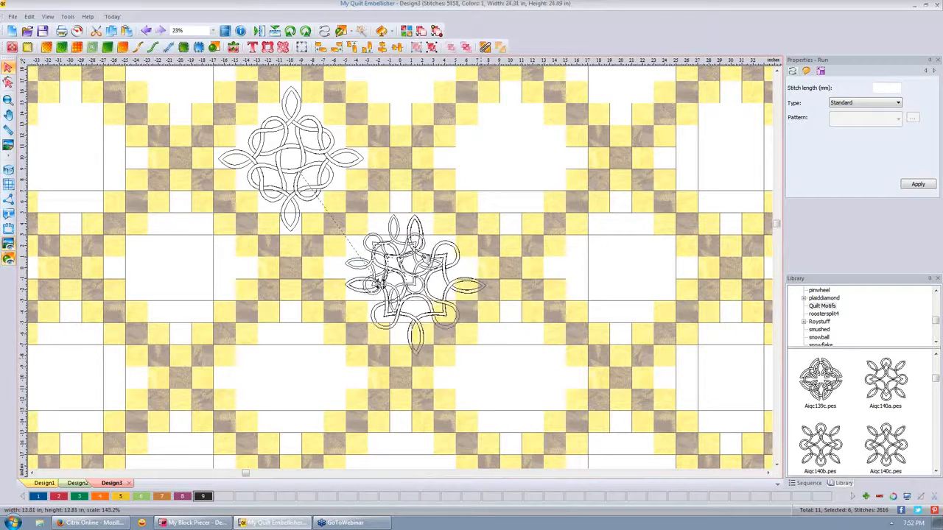
drag(417, 288, 404, 267)
drag(396, 312, 395, 315)
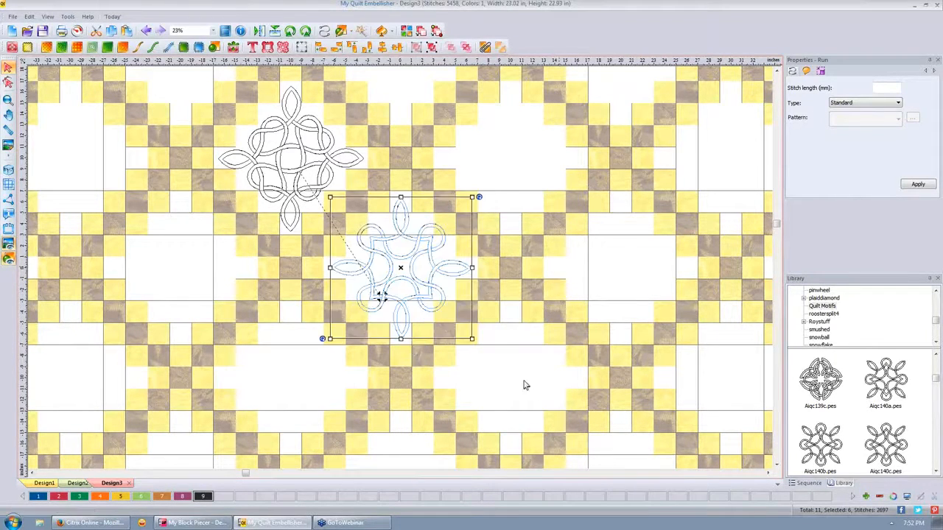
click(515, 366)
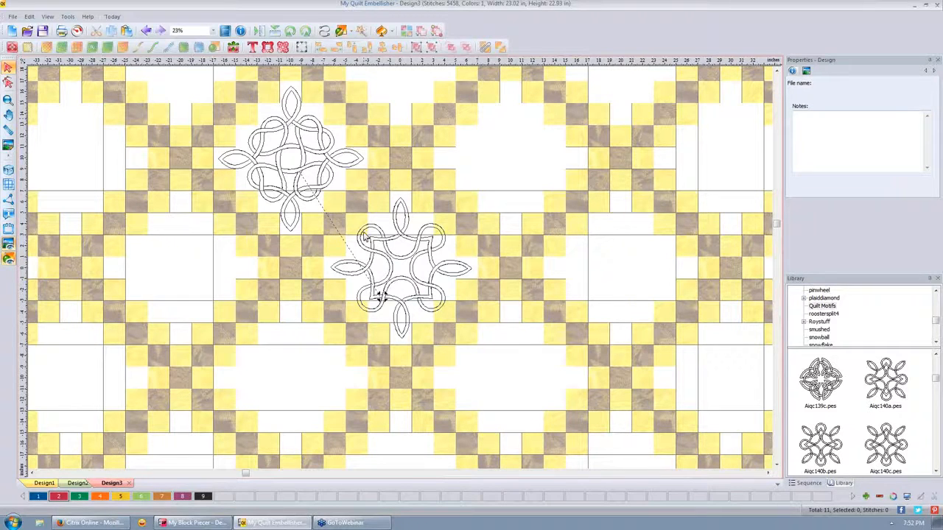
- Delete the Aiqc140 knot motif from the central block
click(396, 263)
key(Delete)
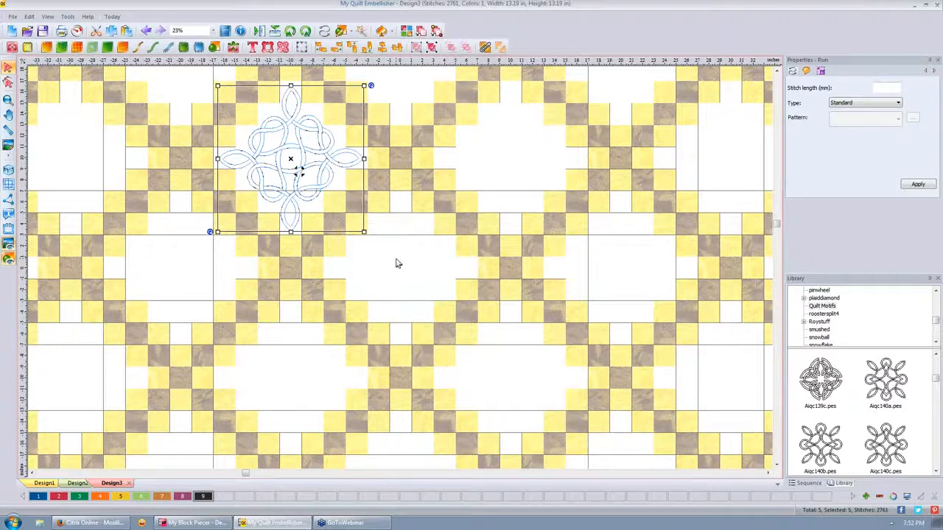
- Browse the quilt motifs for a twisted corner design and place Hdxp34c.pes in the central block
click(939, 391)
drag(938, 390, 938, 366)
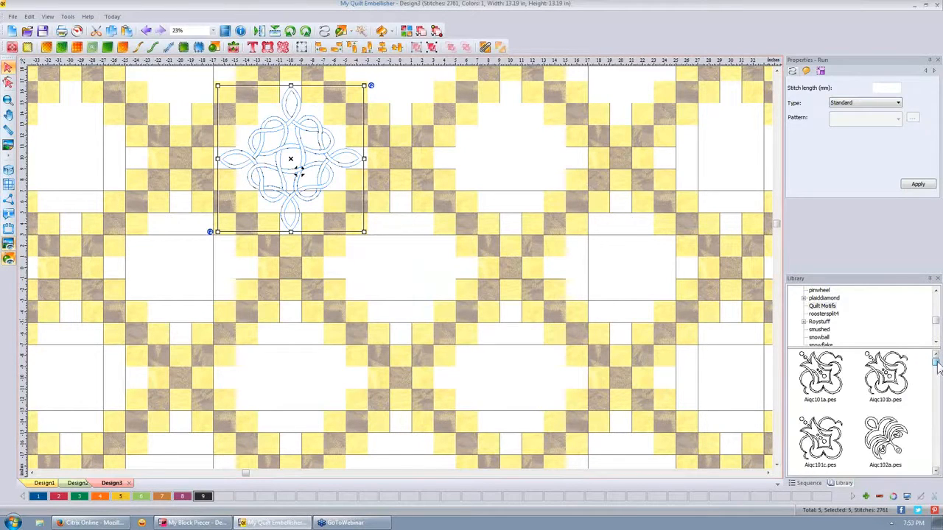
click(938, 472)
click(938, 472)
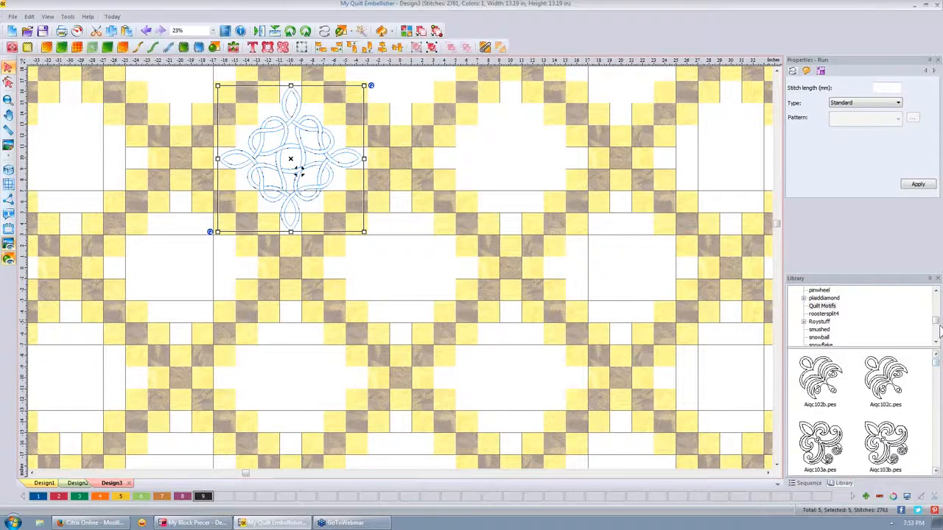
drag(936, 364, 939, 390)
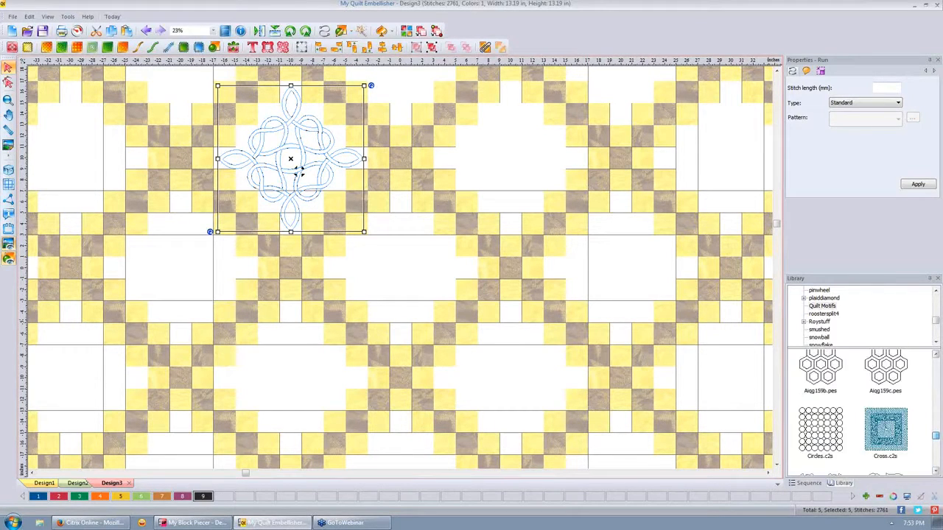
click(936, 472)
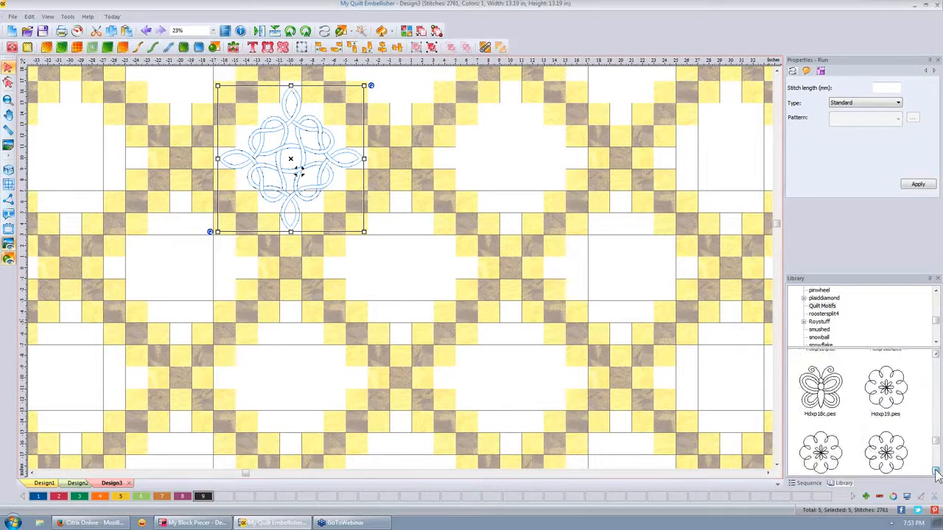
drag(936, 471, 936, 474)
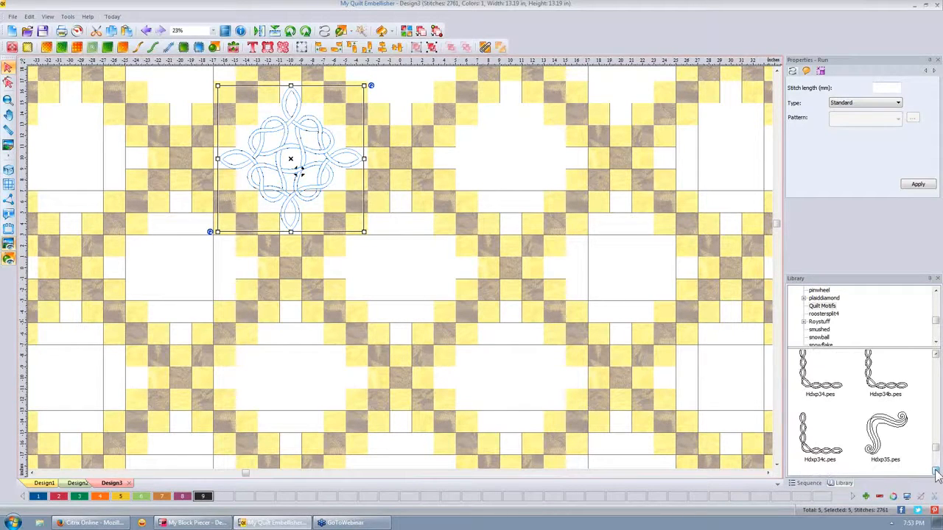
click(806, 389)
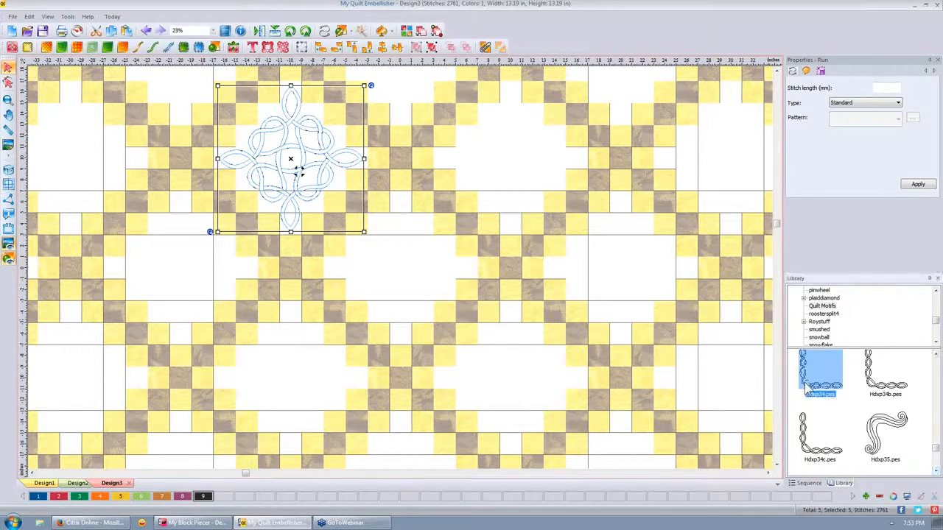
click(819, 436)
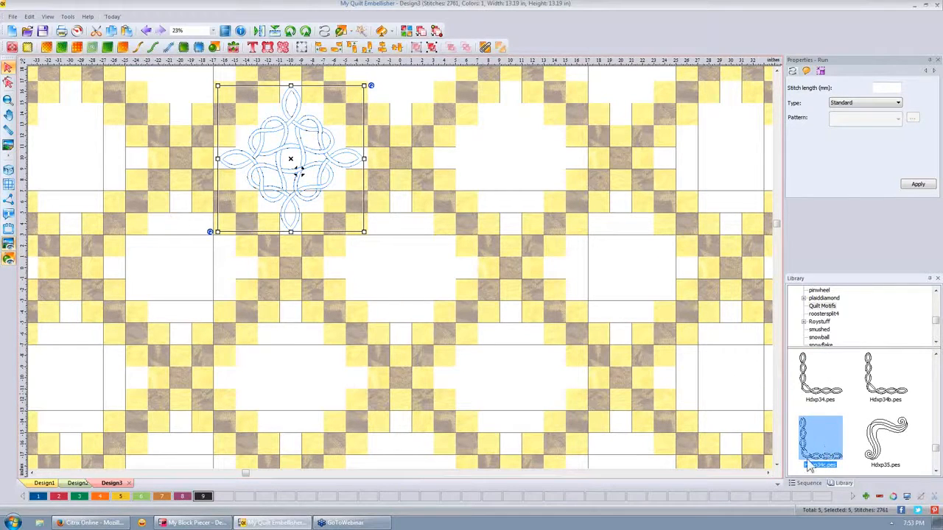
drag(808, 465, 407, 276)
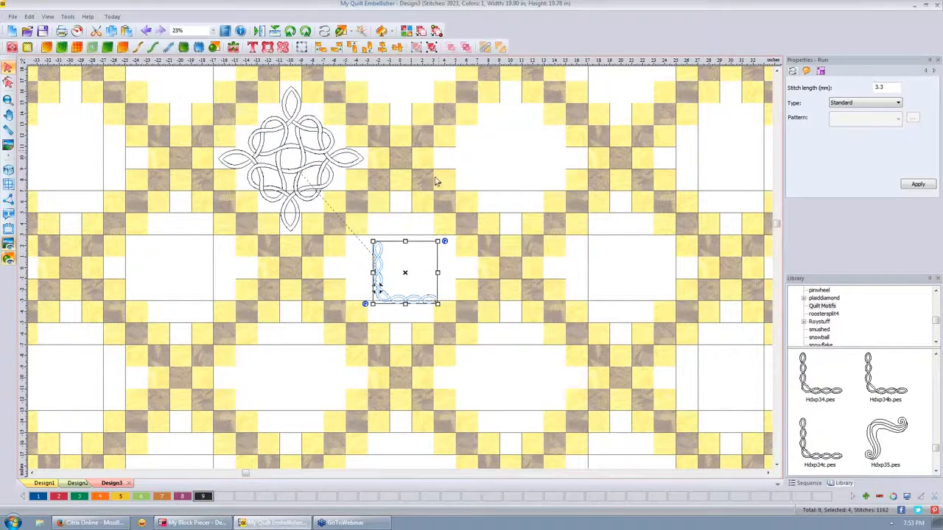
- Rotate the twisted corner motif 45° counterclockwise and move it directly below the knot motif
click(289, 32)
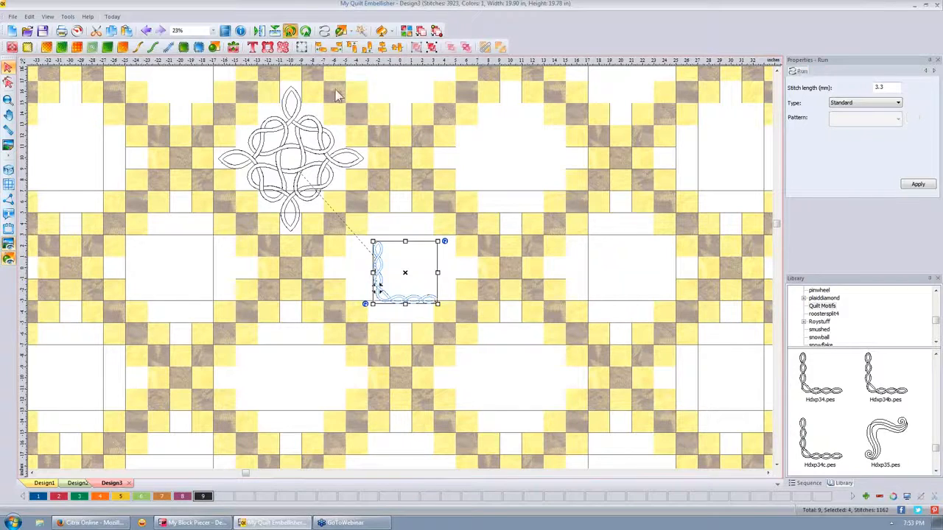
drag(407, 291, 290, 244)
- Enlarge the twisted corner motif to about 15.1 inches wide and fit it along the pieced chain beneath the knot motif
drag(335, 269, 394, 316)
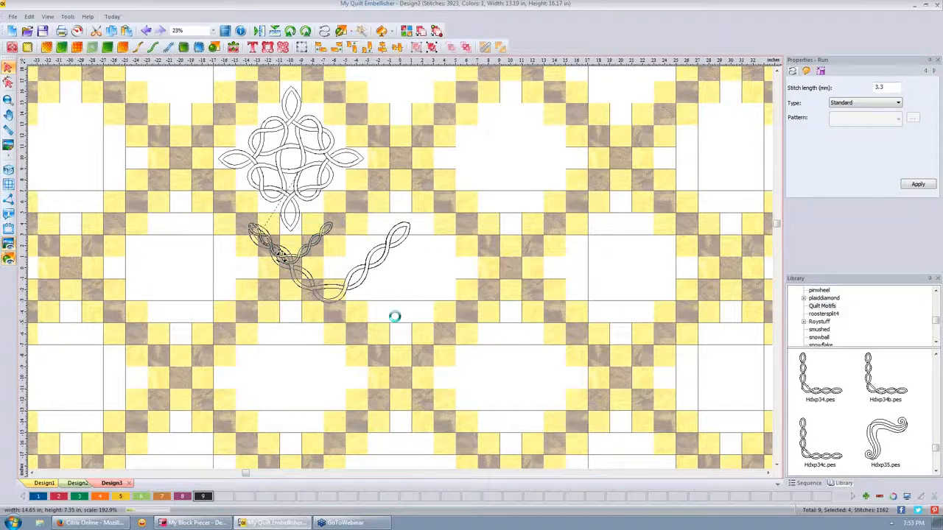
drag(313, 289, 303, 252)
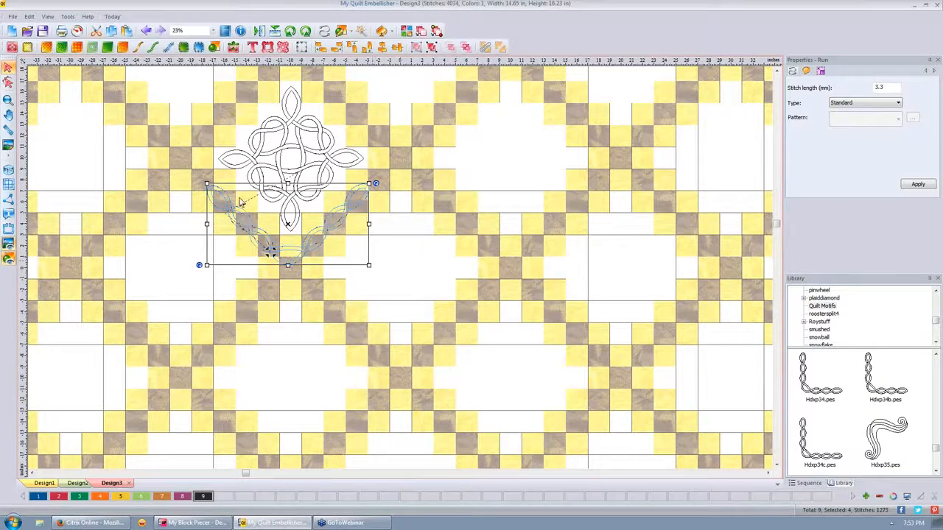
drag(209, 186, 201, 181)
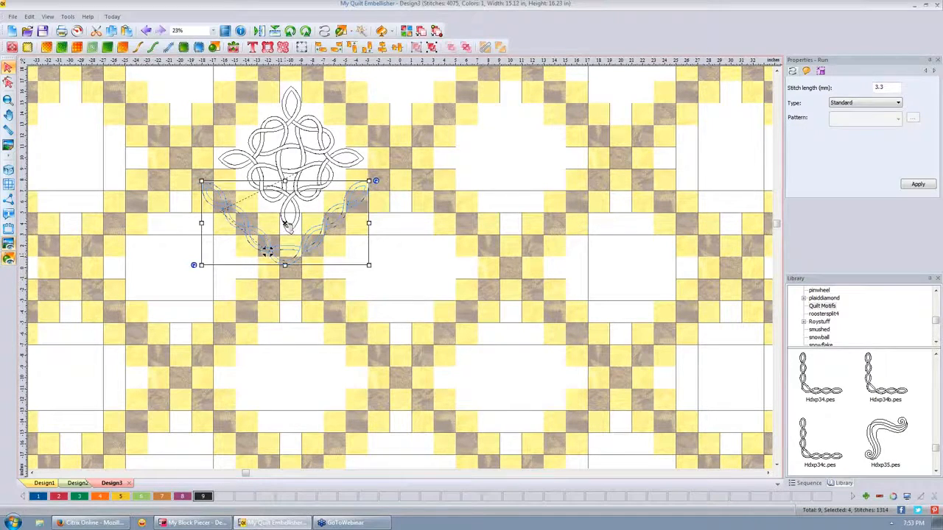
drag(287, 226, 298, 233)
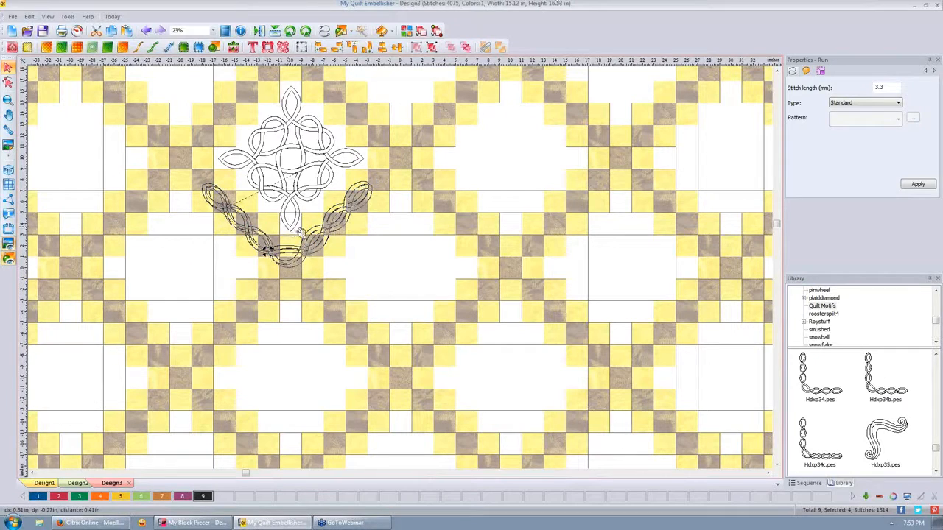
click(406, 274)
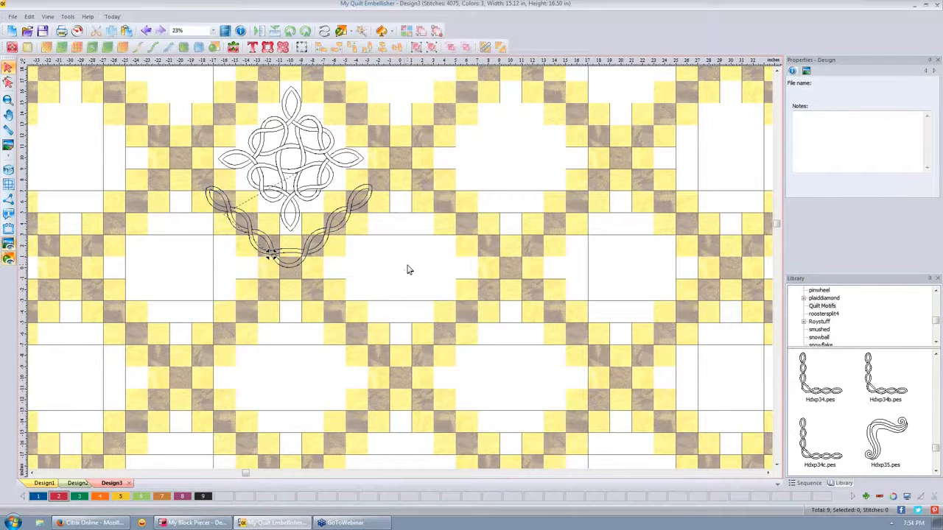
- Duplicate the twisted corner motif below the knot and turn the copy 90° clockwise, moving it up over the knot
click(319, 247)
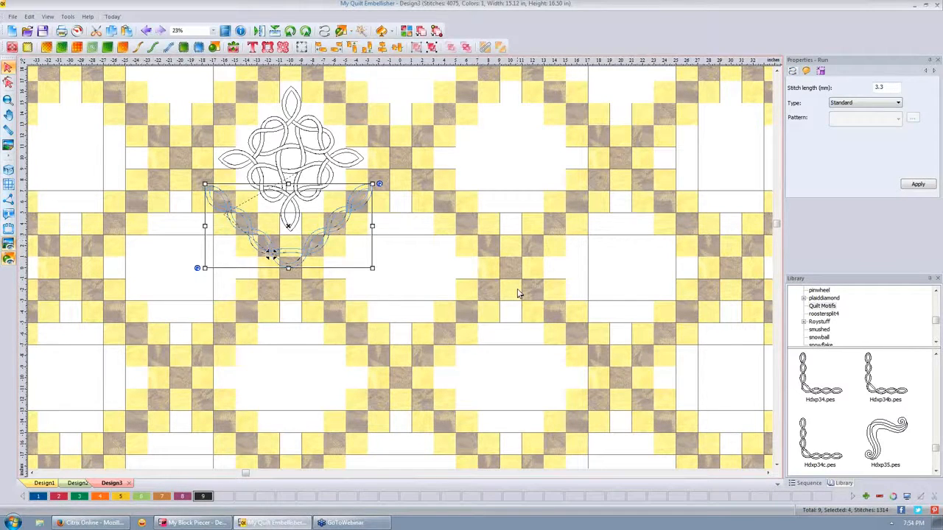
key(ctrl+v)
click(307, 32)
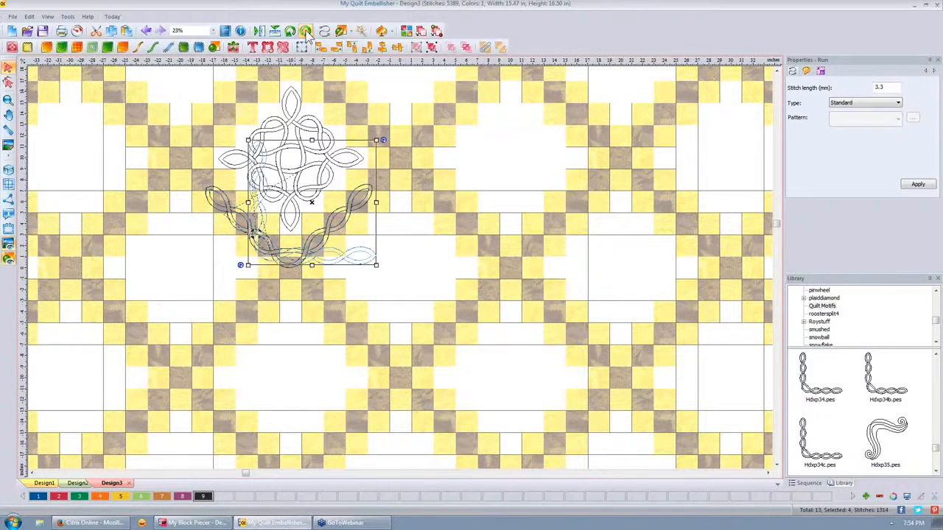
drag(280, 205, 293, 103)
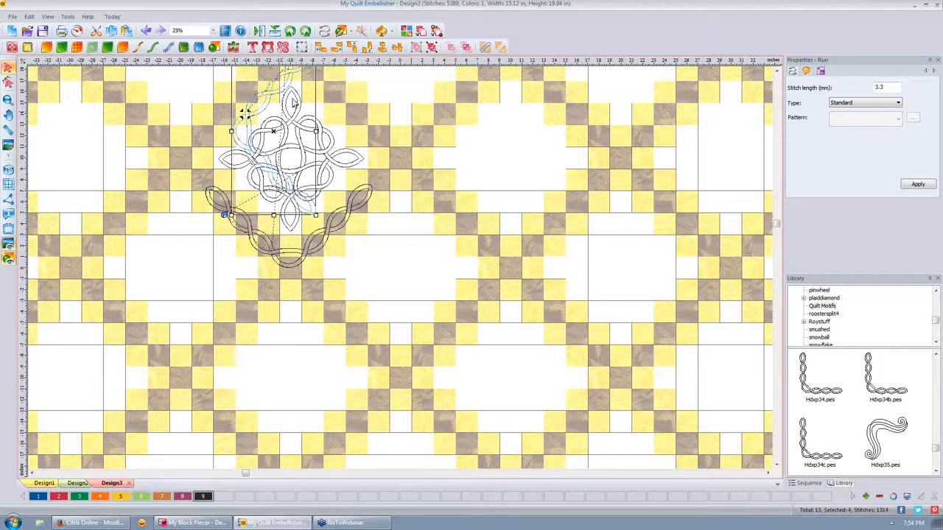
- Rotate the copied corner motif another 90° clockwise and fit it along the pieced chain directly above the knot motif
scroll(377, 122, down, 2)
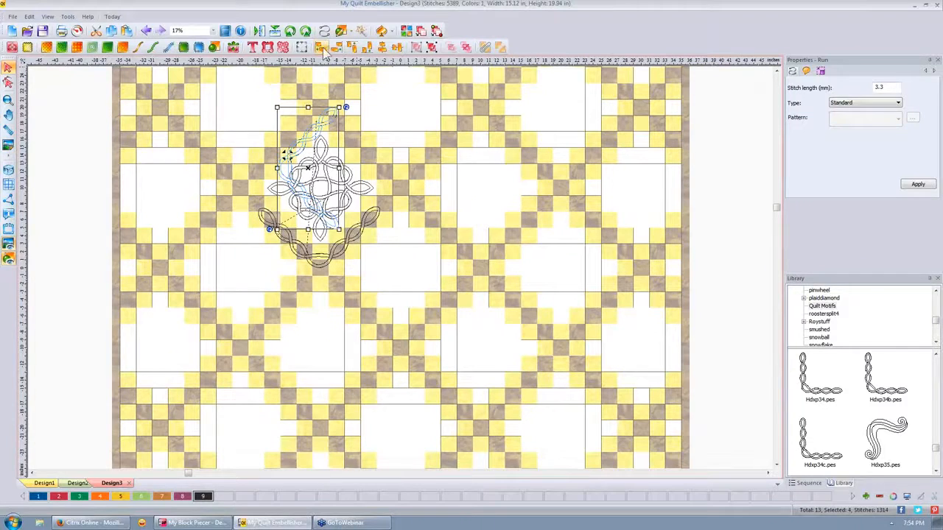
click(306, 32)
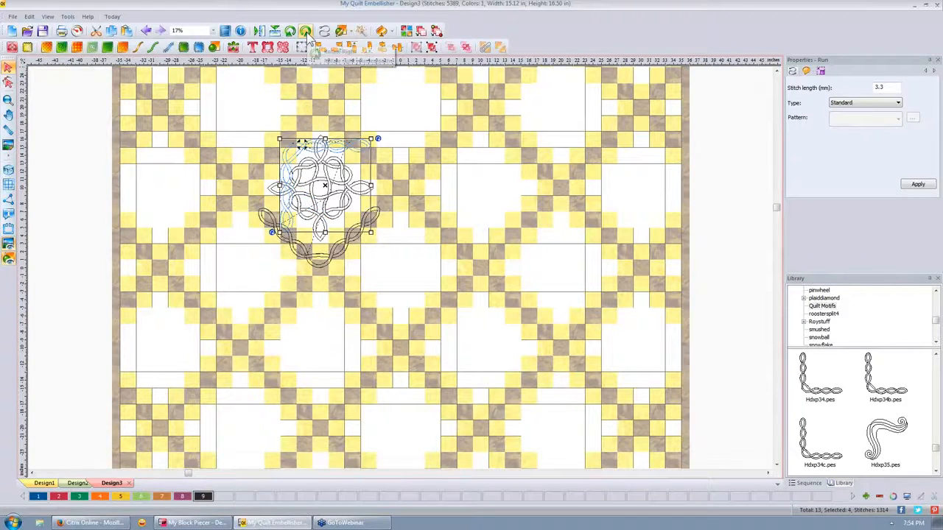
click(307, 31)
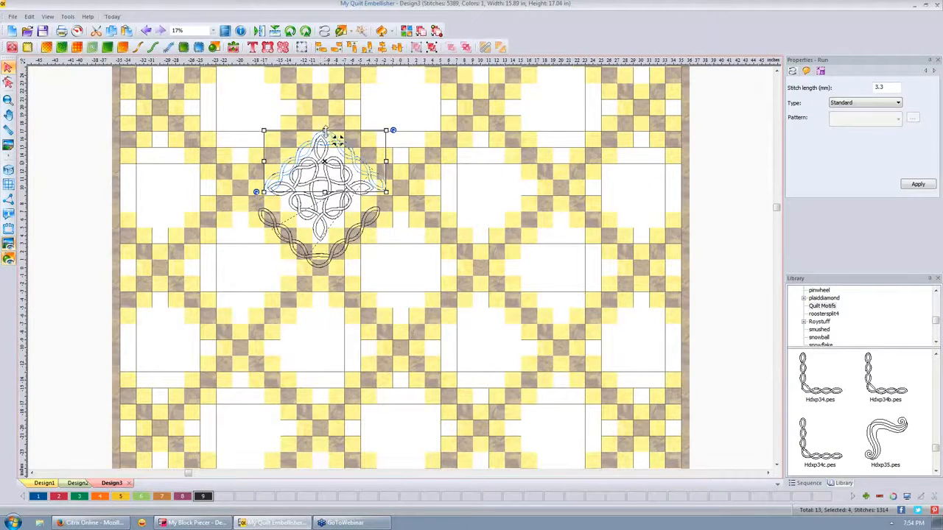
drag(336, 139, 336, 141)
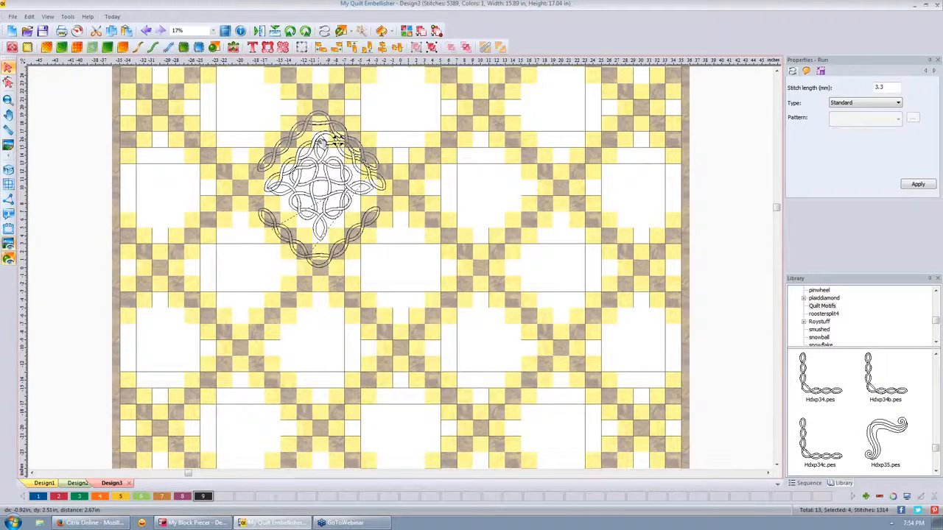
click(400, 262)
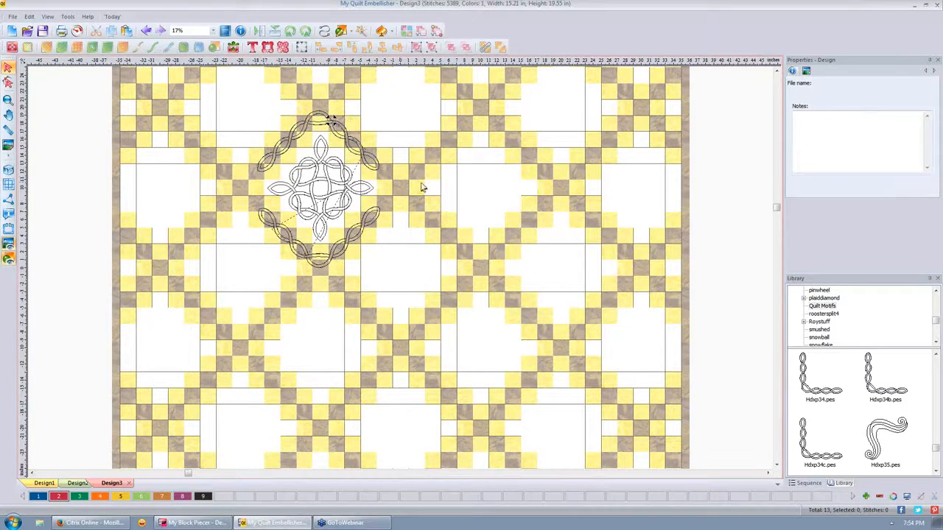
- Recolor both twisted corners and the knot motif with red thread 2 and show the stitches in 3D
click(283, 243)
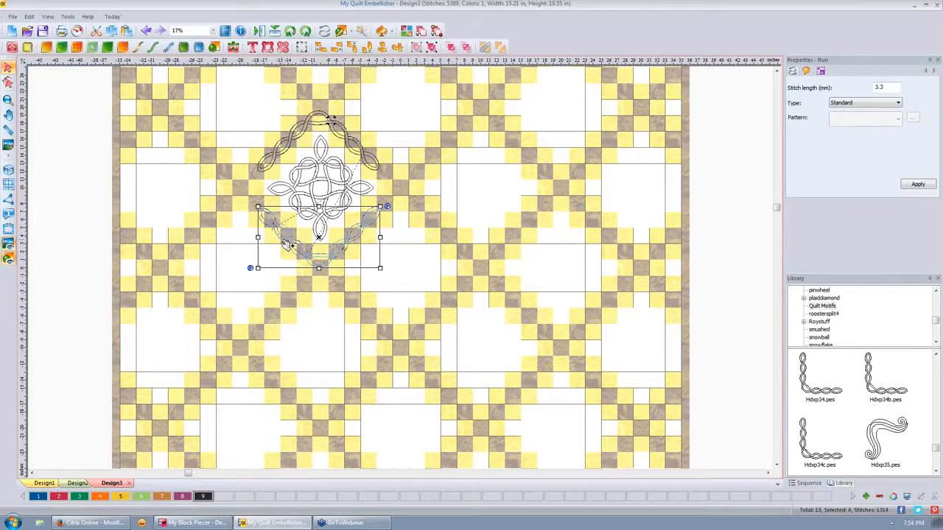
ctrl+click(317, 126)
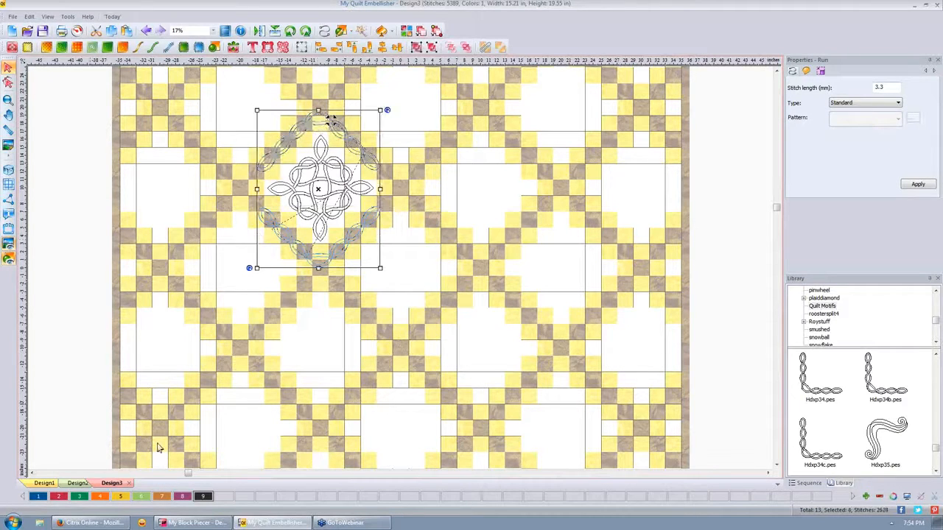
ctrl+click(299, 210)
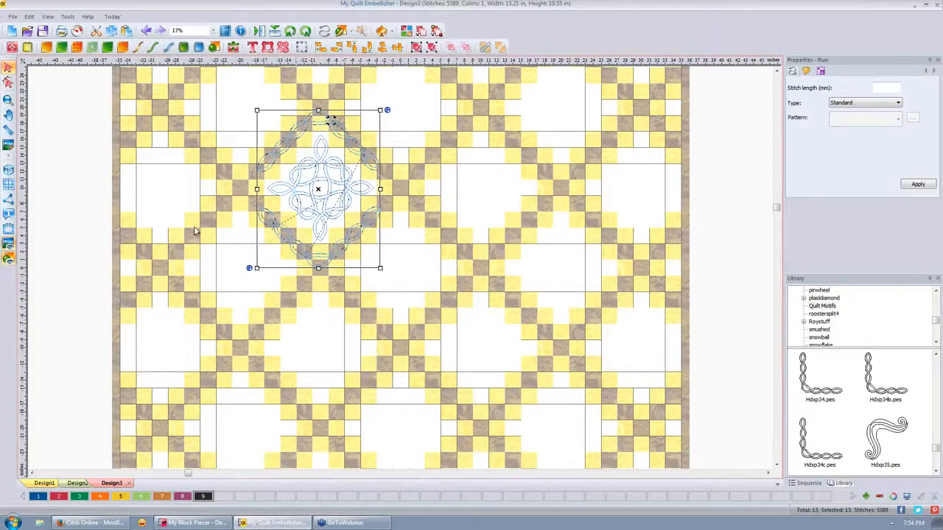
click(74, 364)
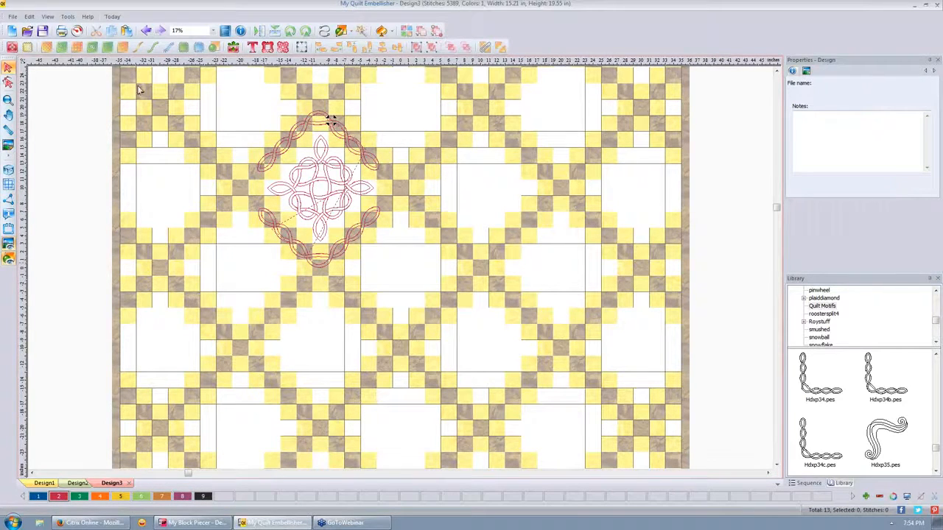
click(9, 170)
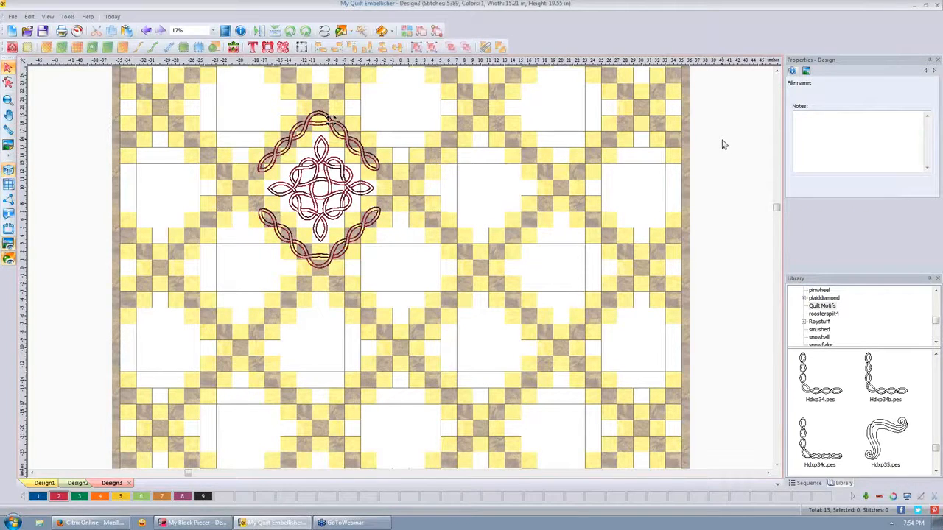
- Look through the Isacord, Marathon Rayon and Dmc ME thread charts for a replacement for thread color 2
click(351, 209)
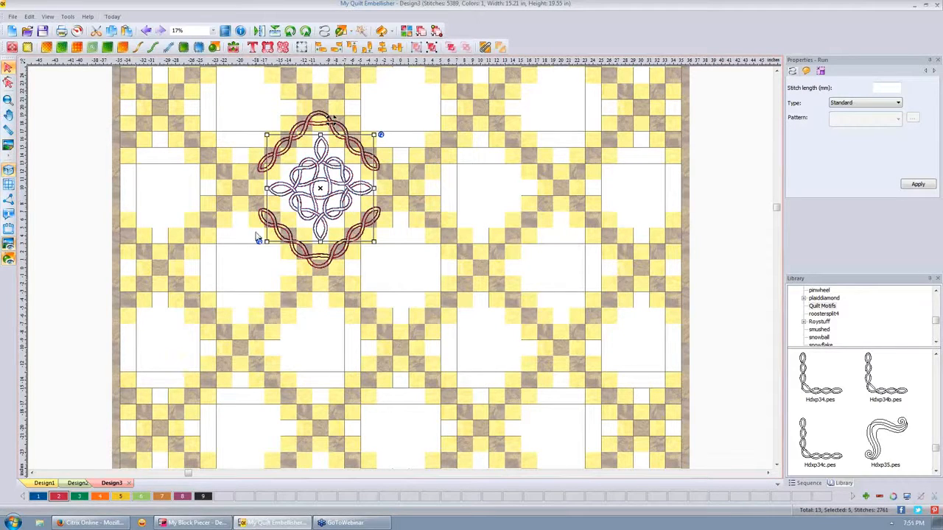
double_click(58, 495)
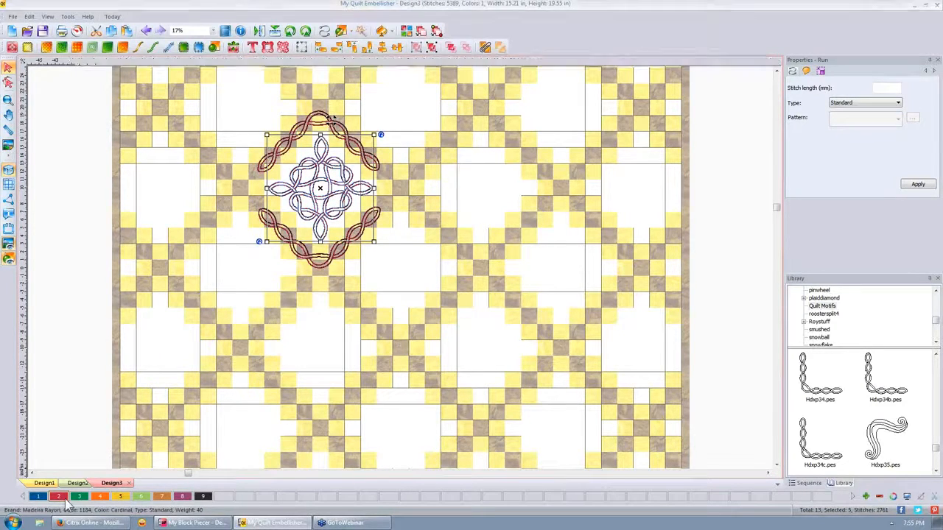
click(489, 184)
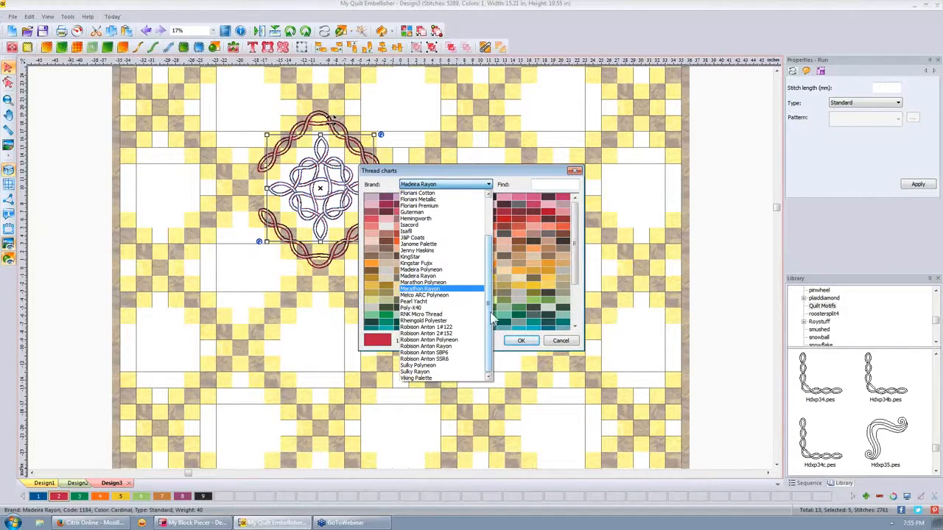
click(433, 233)
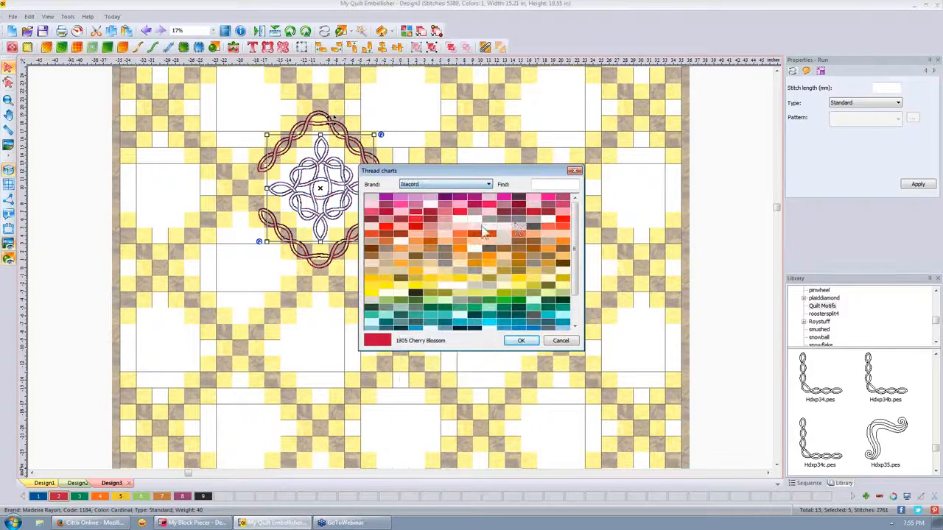
drag(576, 288, 578, 183)
click(488, 184)
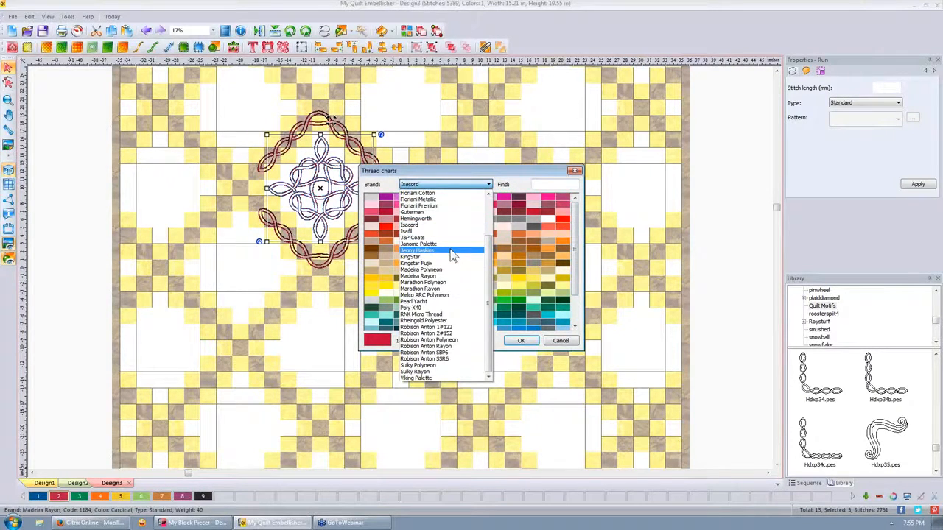
click(445, 288)
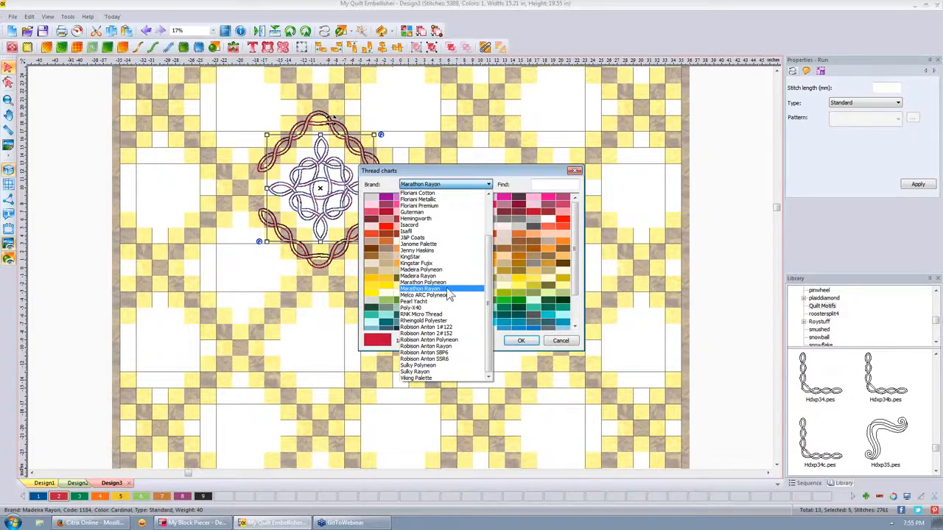
mouse_move(576, 215)
mouse_down()
mouse_move(575, 246)
mouse_move(574, 213)
mouse_up()
click(472, 182)
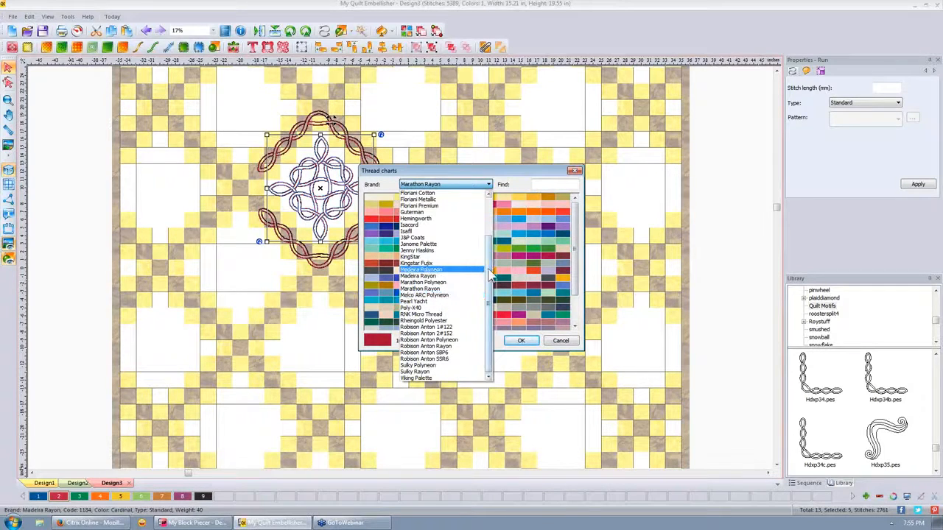
drag(488, 267, 489, 216)
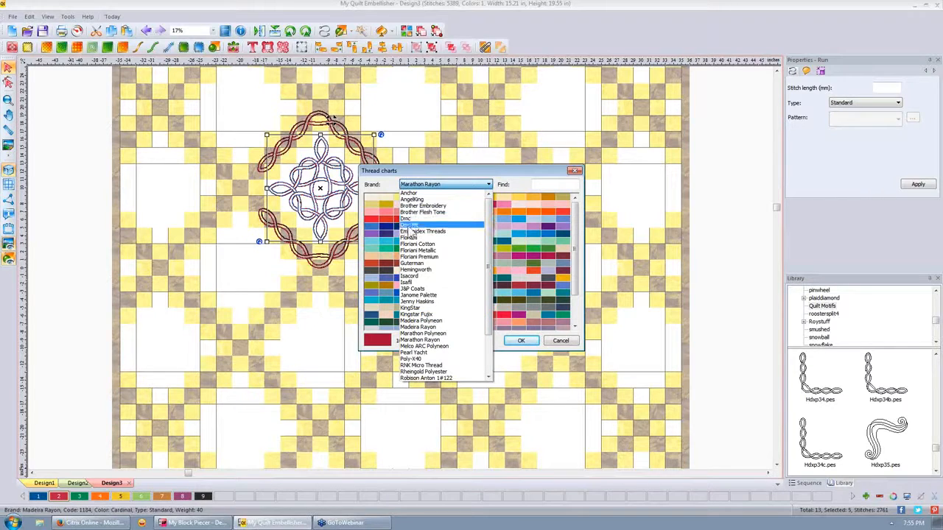
click(410, 225)
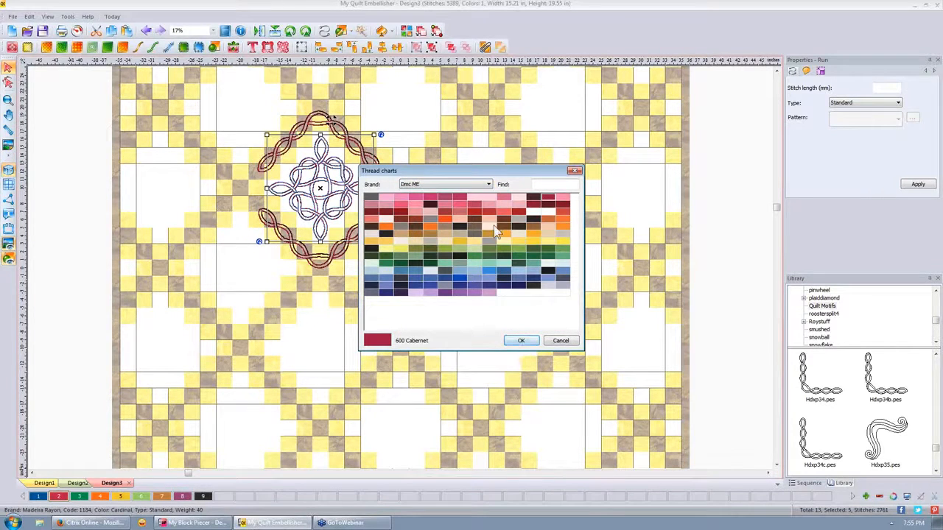
- Replace thread color 2 with the variegated Floriani Cotton thread CV002
click(488, 184)
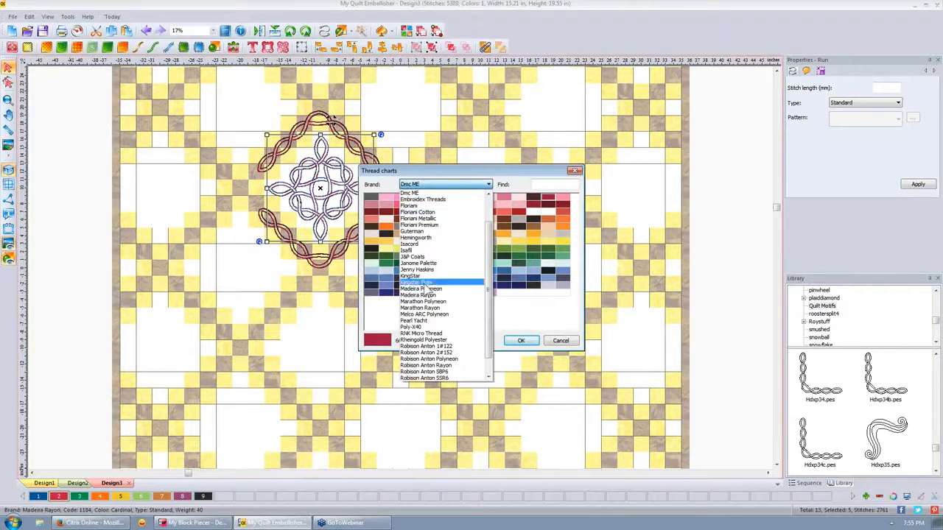
click(429, 213)
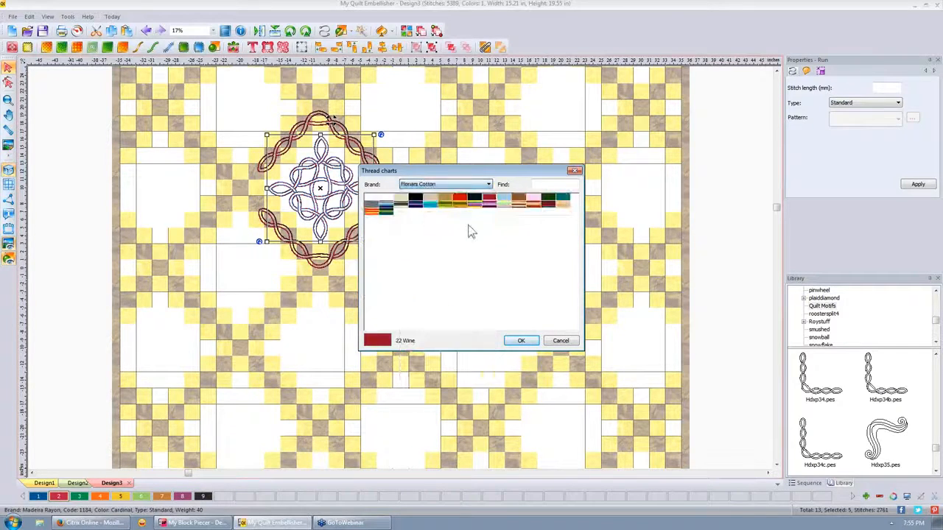
click(534, 204)
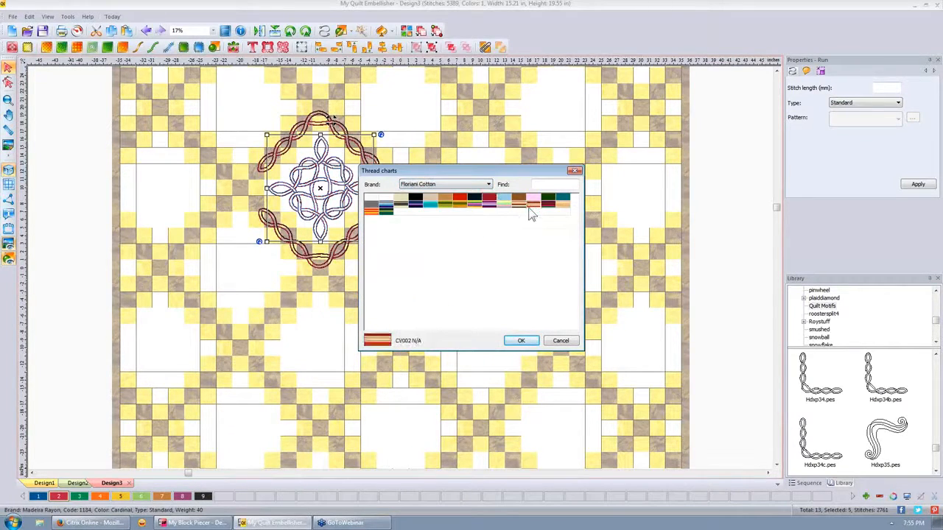
click(521, 341)
click(391, 264)
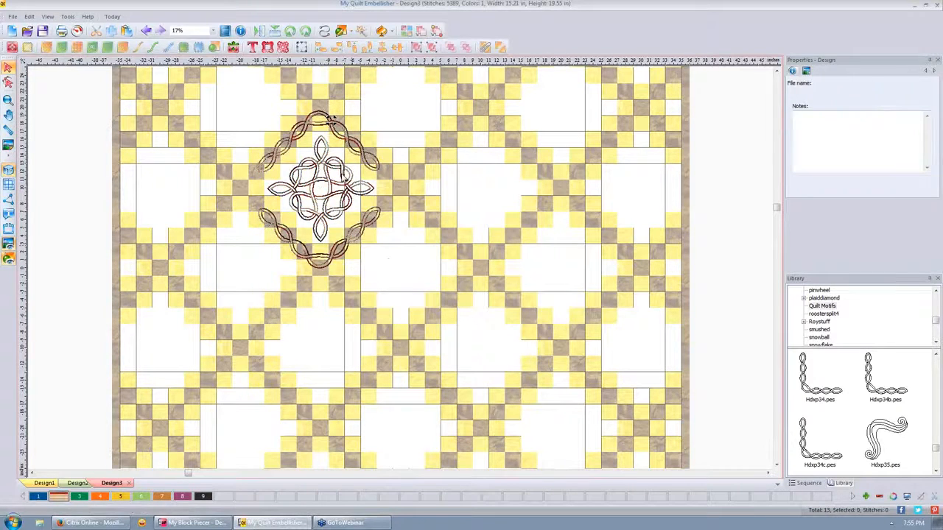
- Inspect the variegated thread on the knot and corner motifs up close, and undo the thread color change
scroll(334, 120, up, 2)
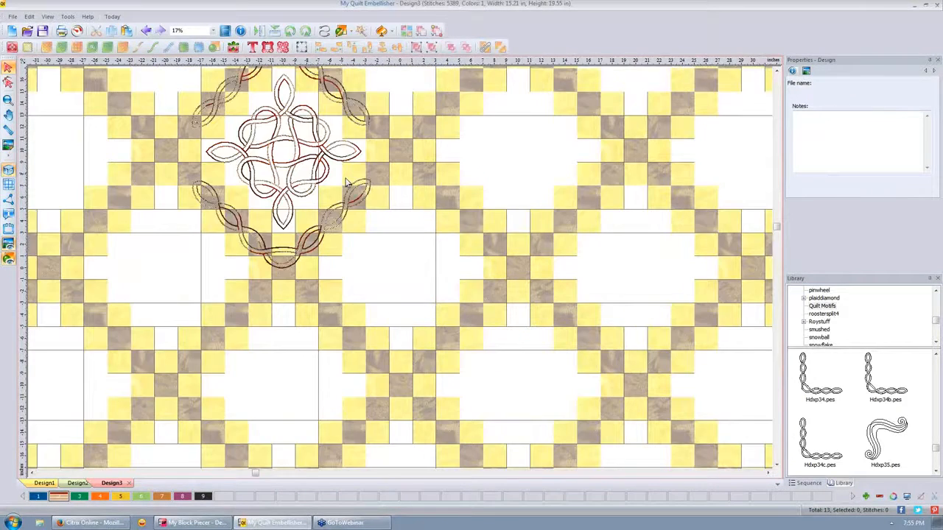
scroll(346, 183, up, 2)
click(777, 72)
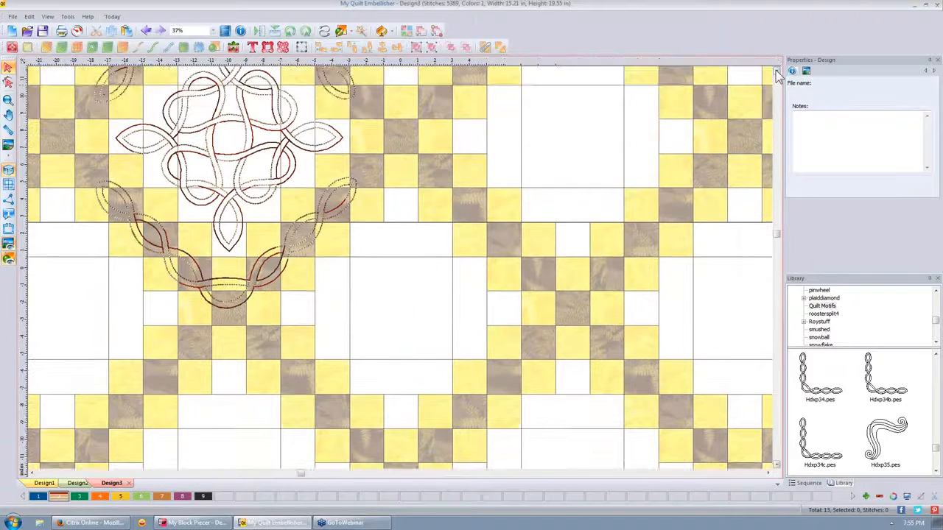
click(776, 71)
click(777, 71)
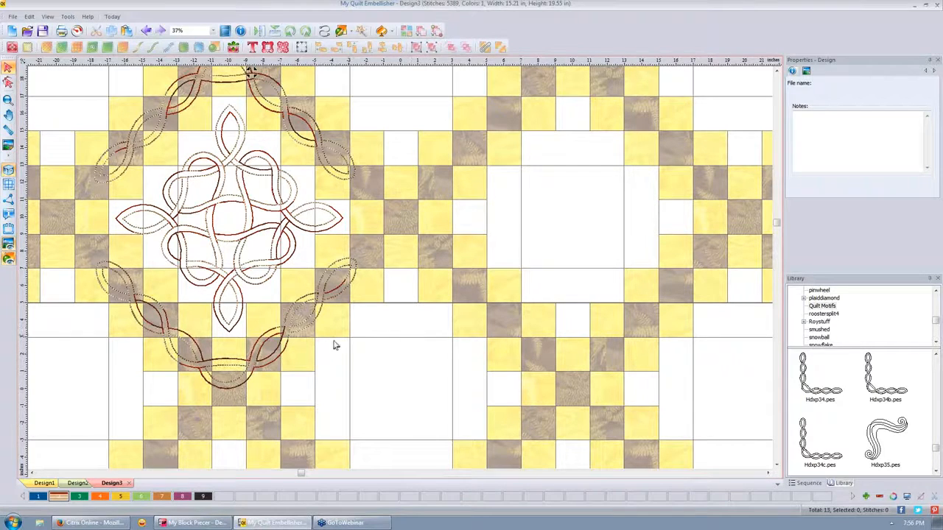
click(148, 31)
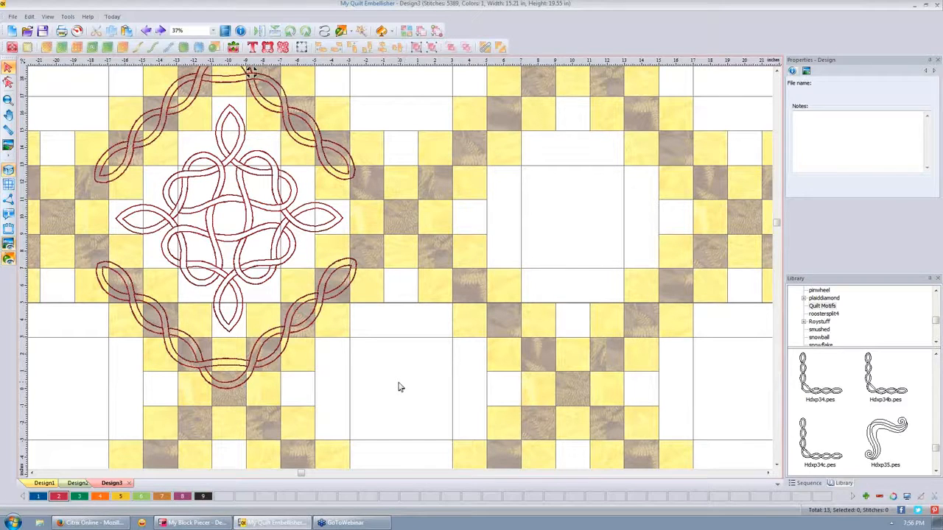
scroll(398, 387, down, 2)
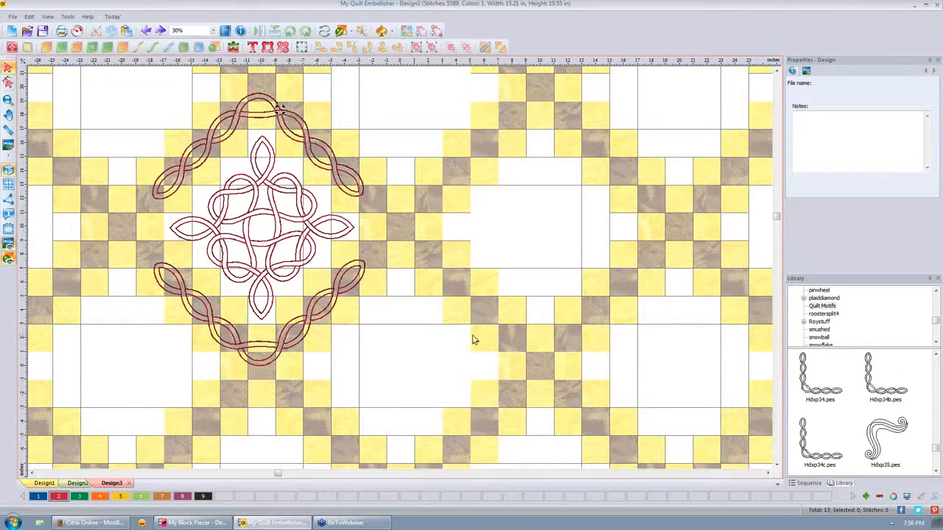
scroll(458, 342, down, 2)
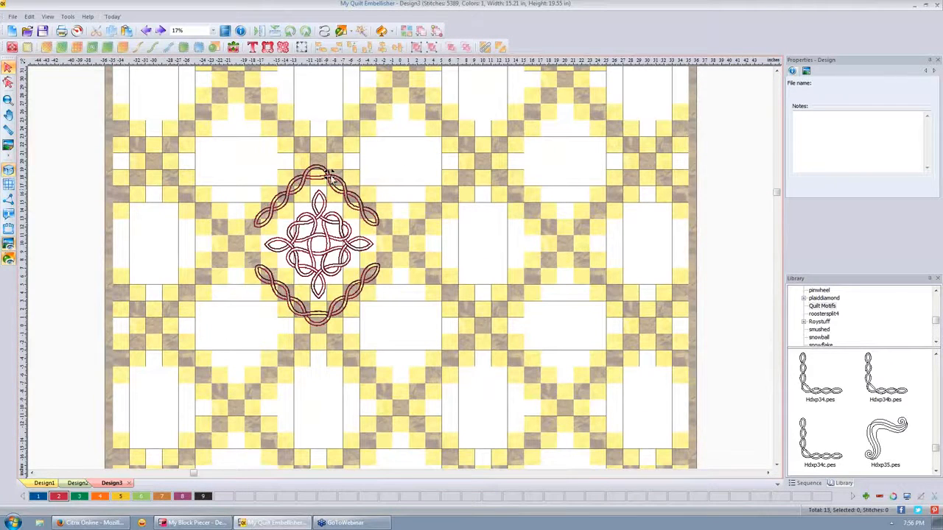
click(330, 177)
click(330, 176)
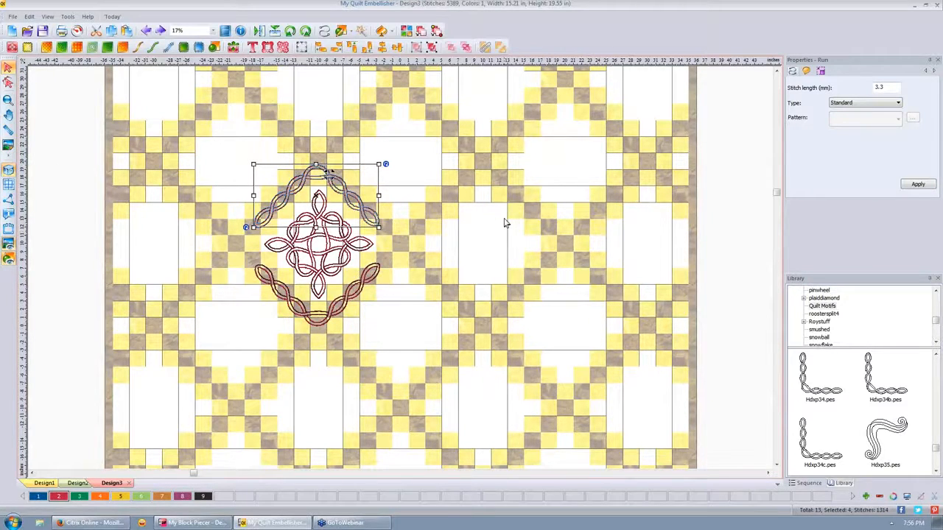
click(479, 219)
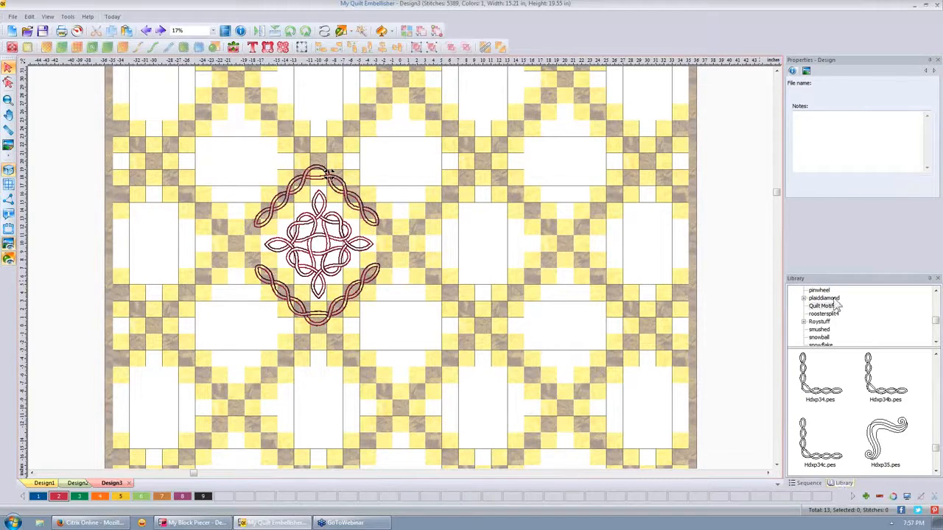
- Show the designs in the library's My Block Piecer Free Designs folder
scroll(938, 318, up, 1)
drag(938, 318, 938, 307)
click(847, 322)
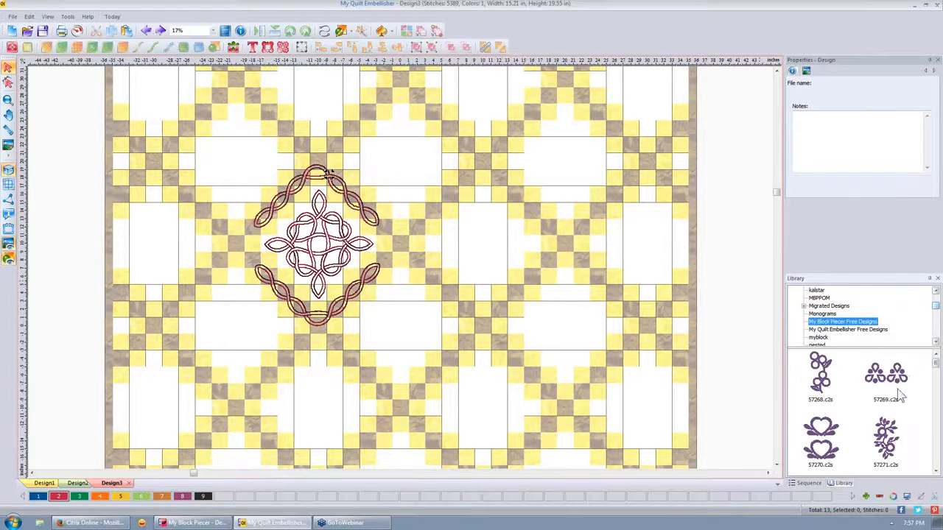
- Place library design 57765.c2s, the blue heart, about 11 in wide over the white block to the right of the red knot motif
drag(936, 364, 938, 418)
drag(886, 401, 566, 315)
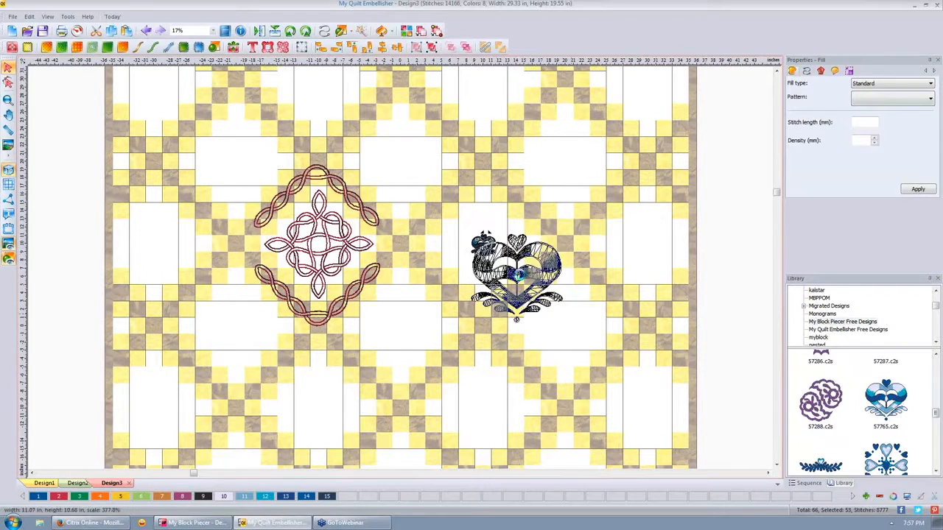
drag(519, 274, 486, 249)
click(620, 240)
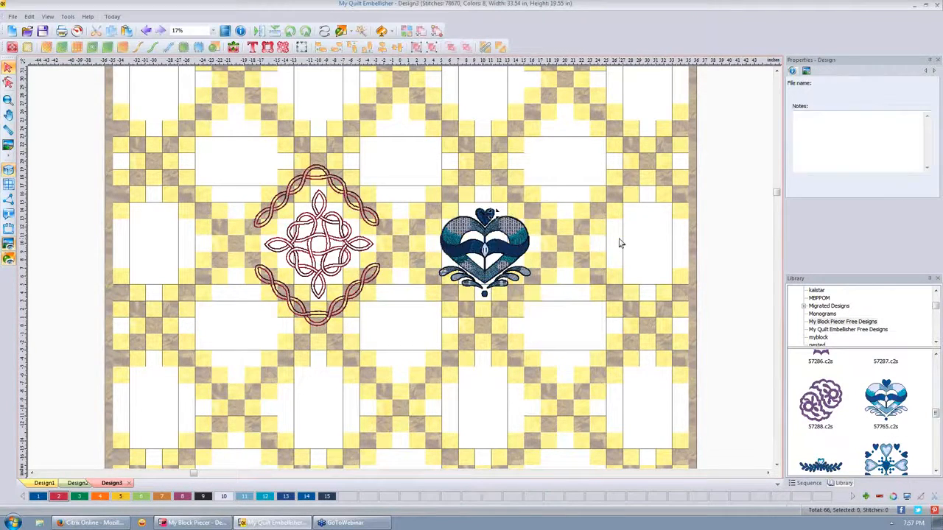
- Select the blue heart and reset the thread palette's brand to Isacord
click(509, 234)
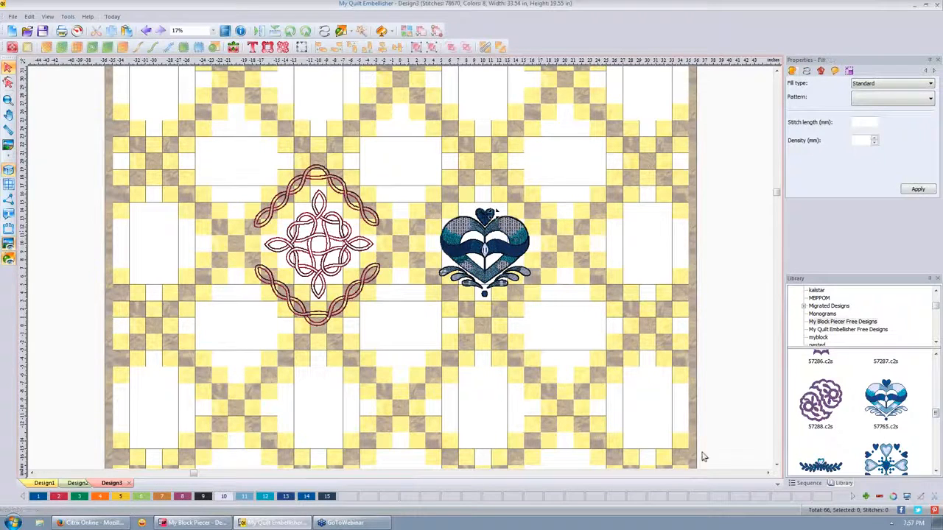
click(895, 498)
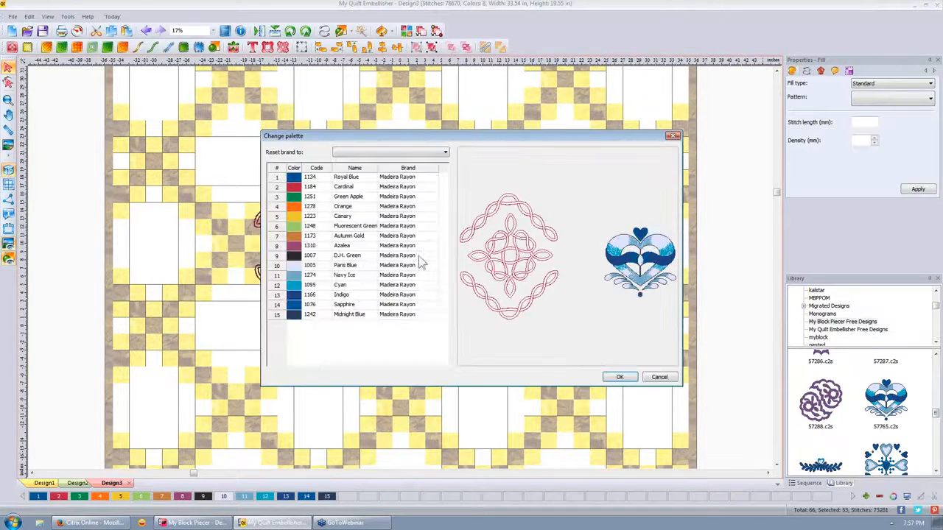
click(445, 152)
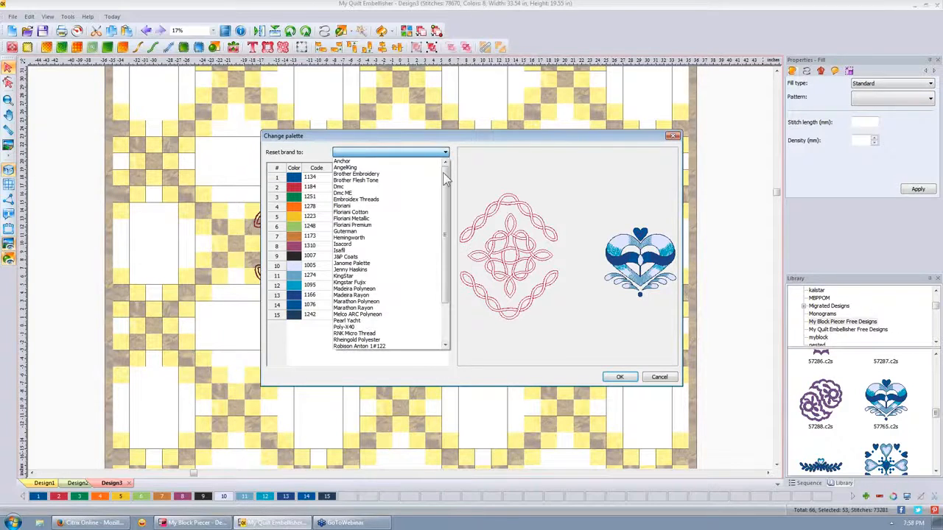
scroll(444, 174, down, 3)
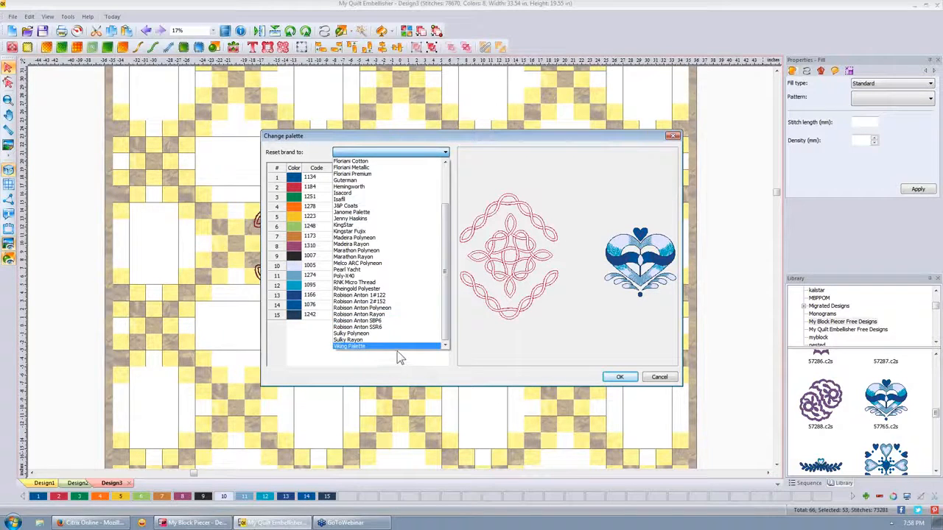
click(380, 194)
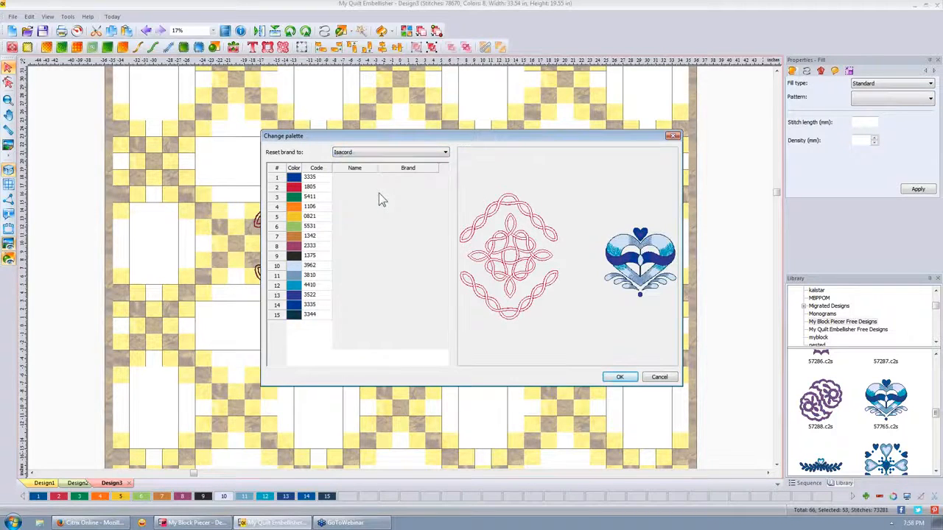
- Go through the names of all 15 converted Isacord threads and accept the palette change
click(353, 178)
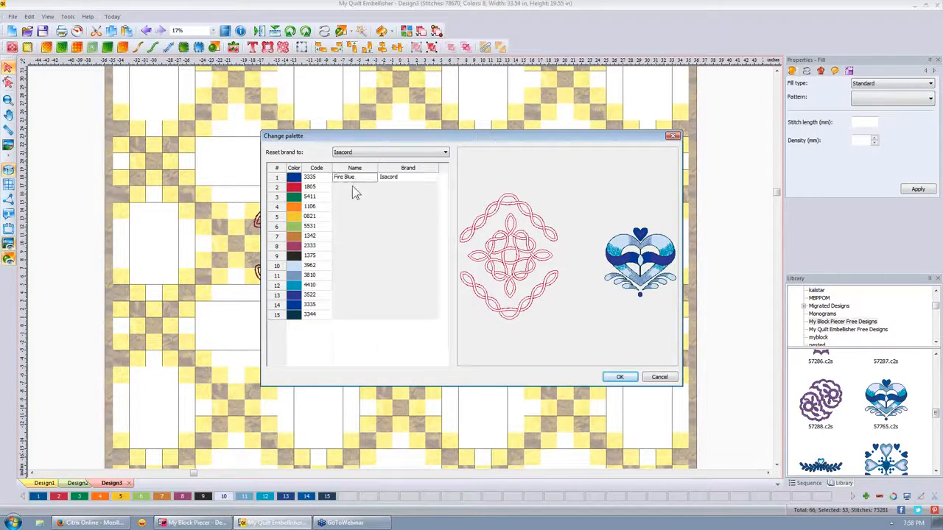
click(351, 188)
click(351, 197)
click(352, 207)
click(352, 217)
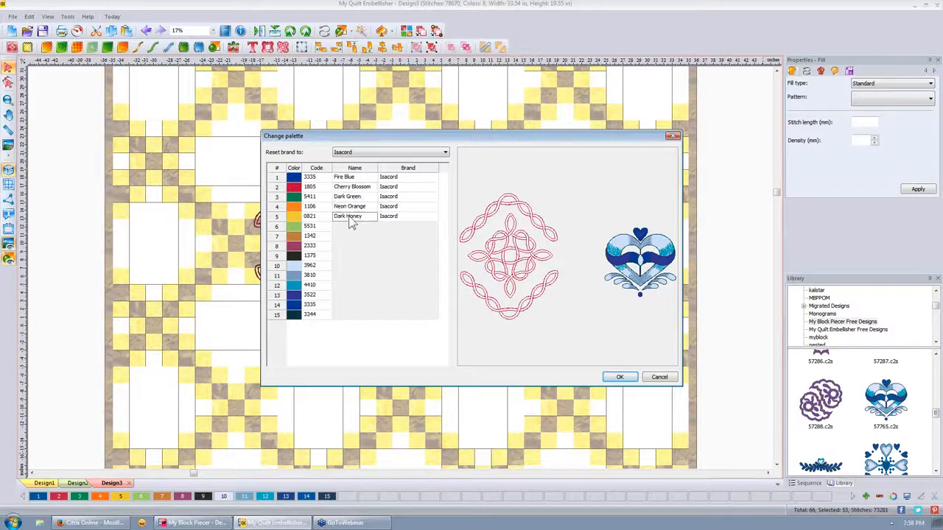
click(352, 226)
click(351, 235)
click(350, 246)
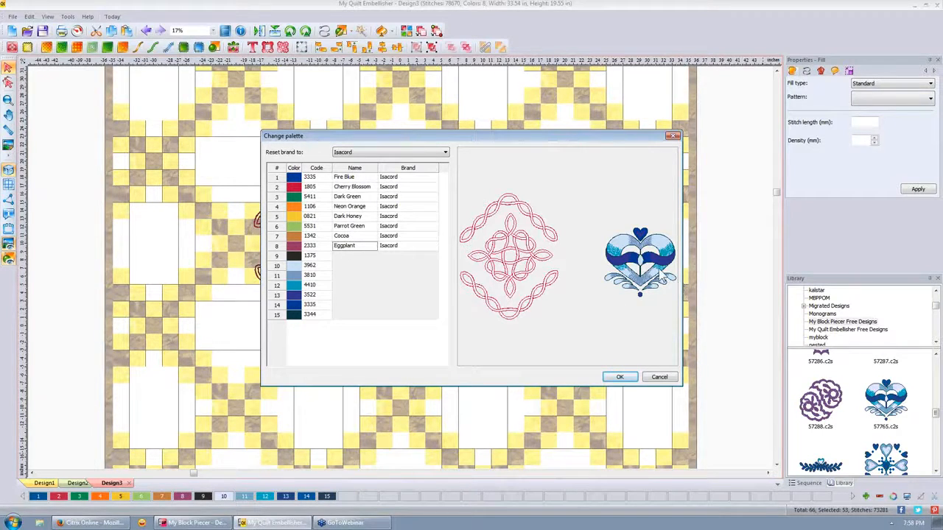
click(343, 256)
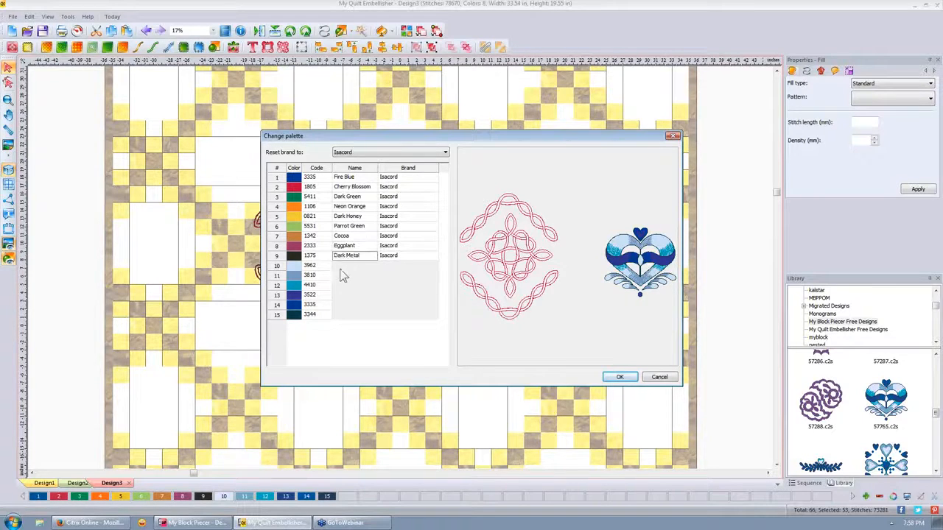
click(345, 265)
click(343, 278)
click(342, 285)
click(344, 295)
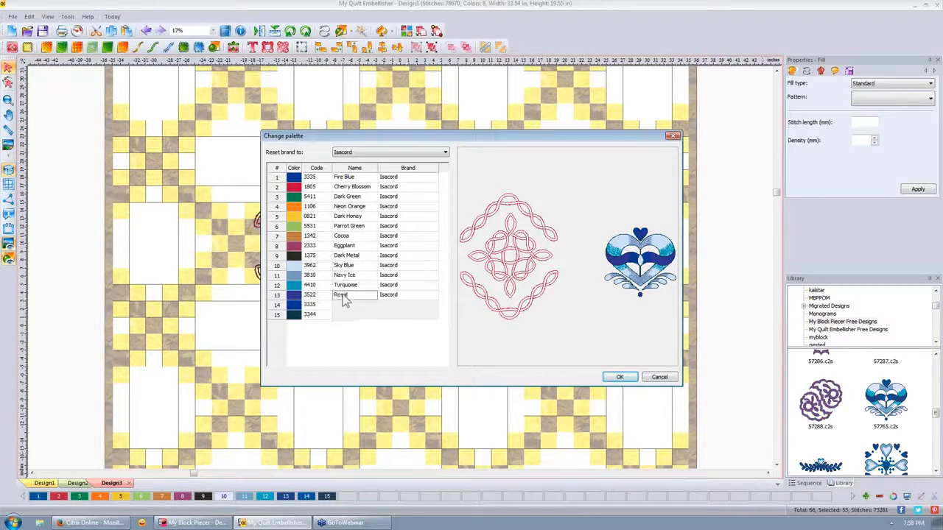
click(344, 305)
click(344, 315)
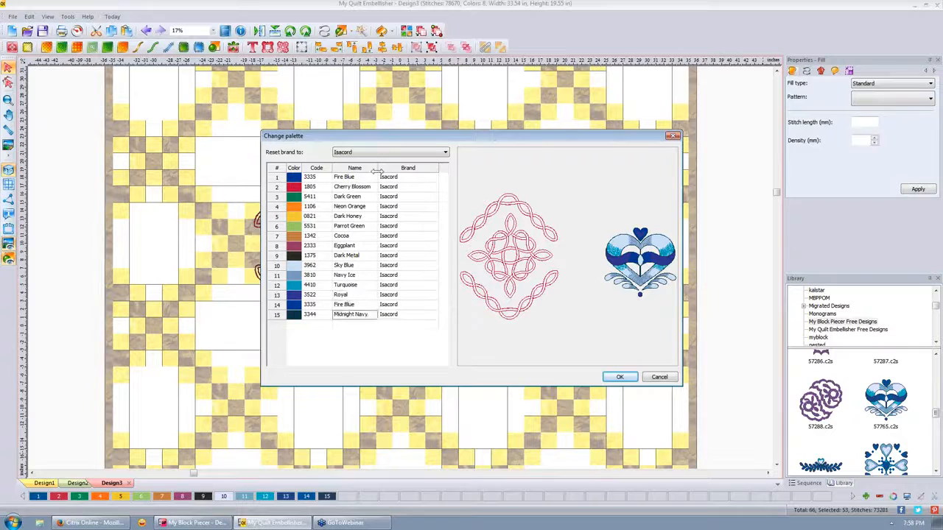
click(340, 179)
click(621, 379)
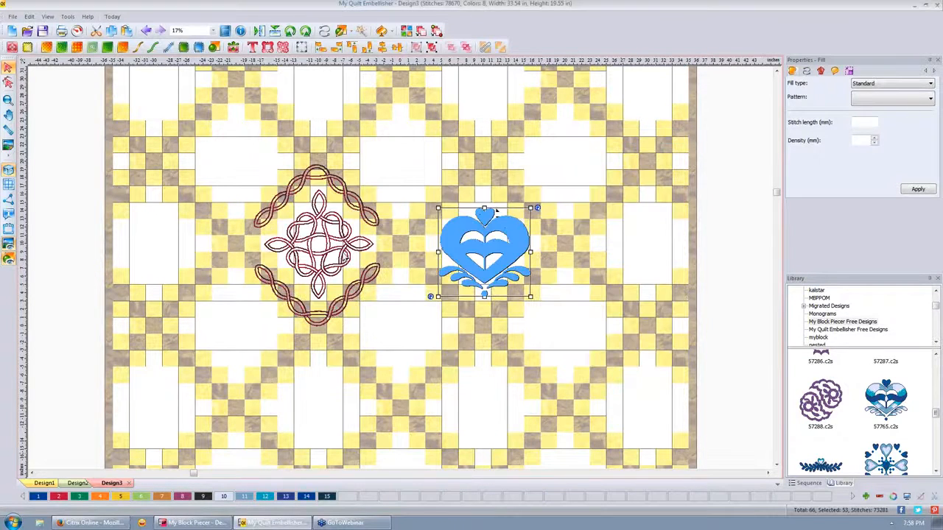
- Check thread color 7 in the thread charts, and remove the unused colors from the palette
double_click(165, 498)
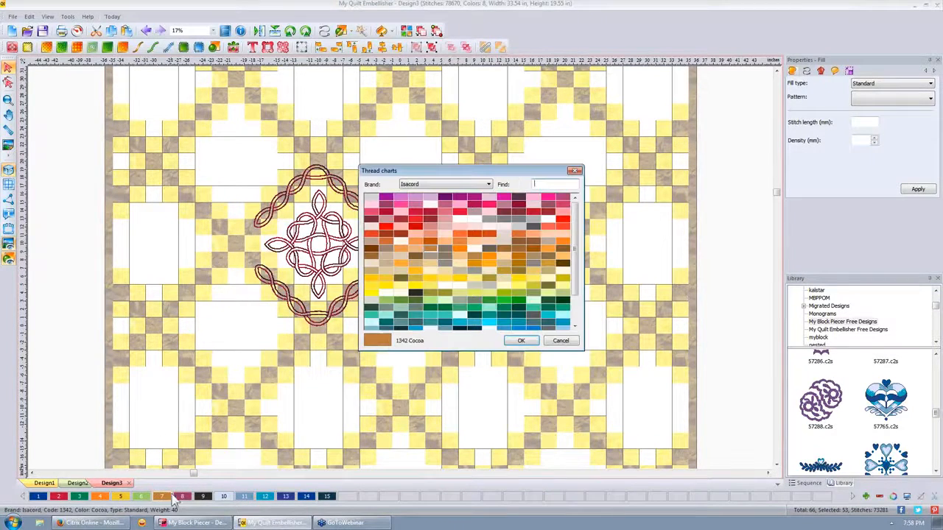
click(576, 172)
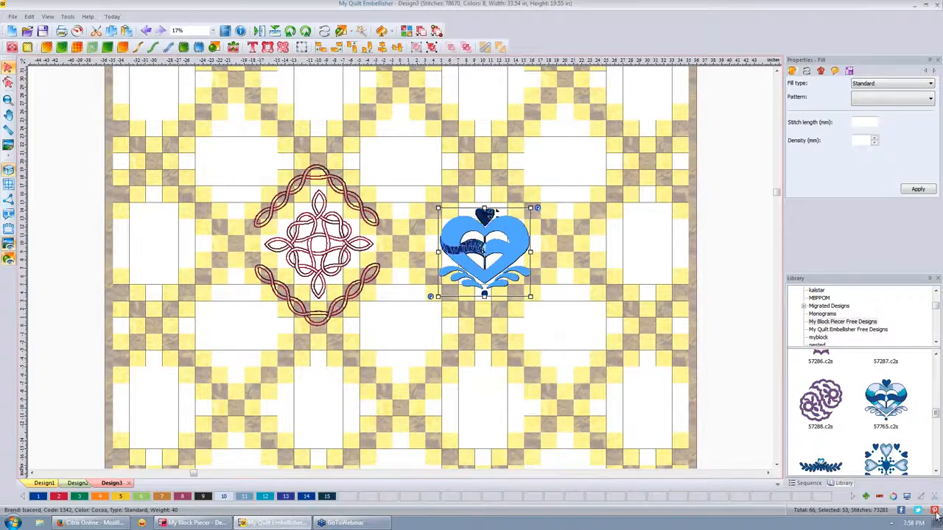
click(880, 498)
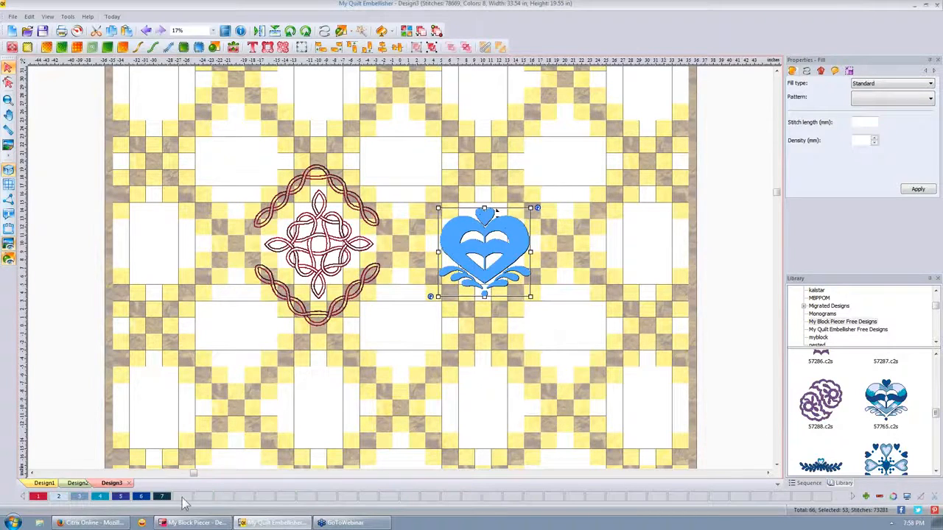
- Replace the heart's turquoise thread, color 4, with Isacord 5513 Dark Emerald
double_click(100, 497)
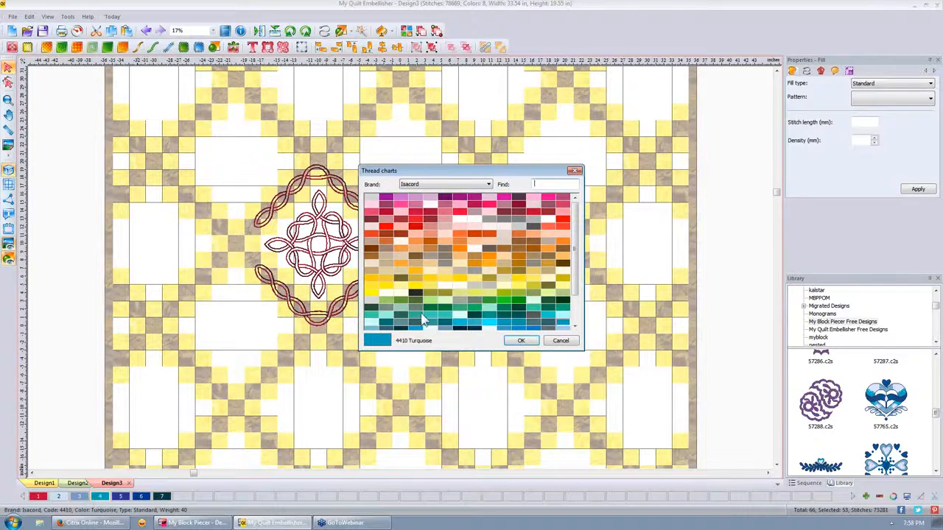
click(522, 302)
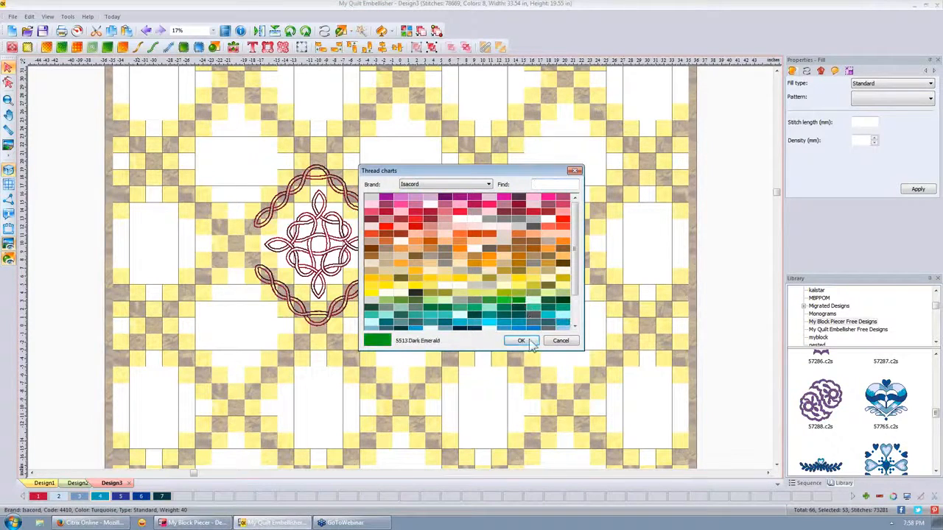
click(521, 341)
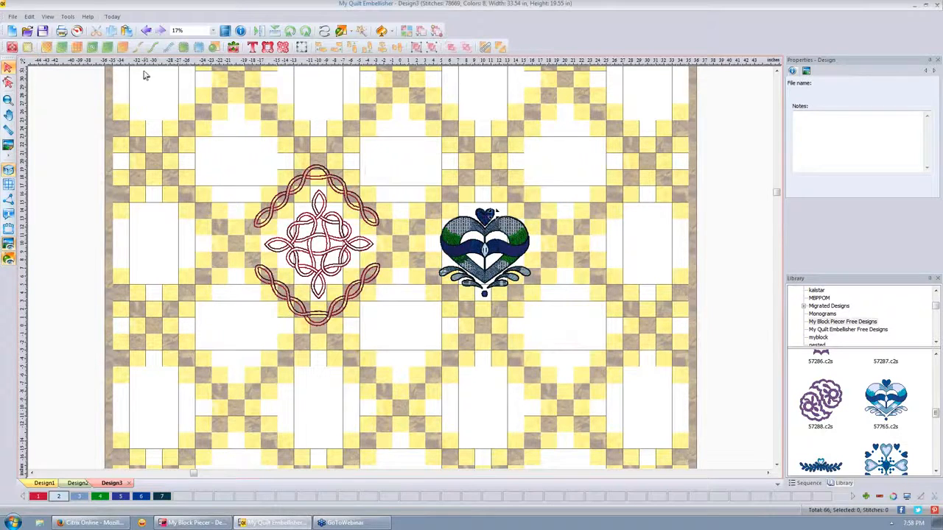
- Start a new design and load FriendshipBlossumVariation.jpg from the Images folder as its backdrop
click(13, 33)
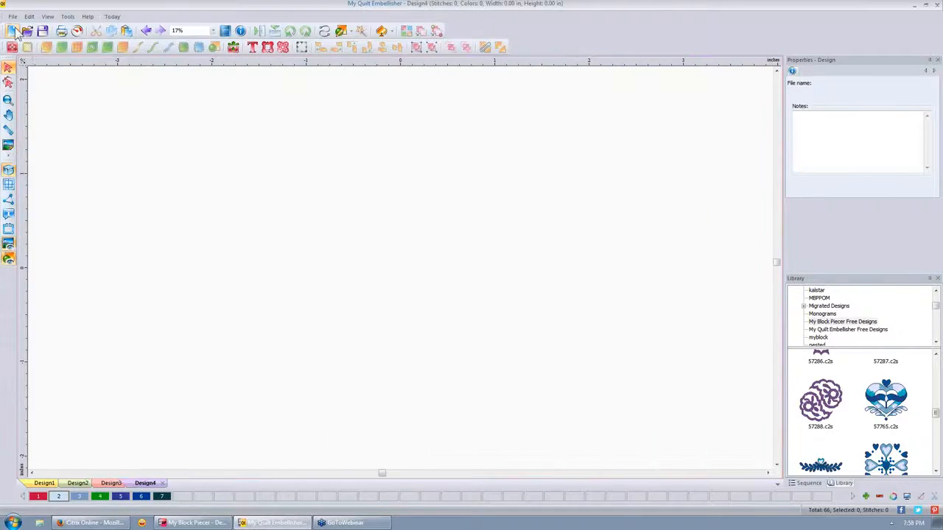
click(8, 146)
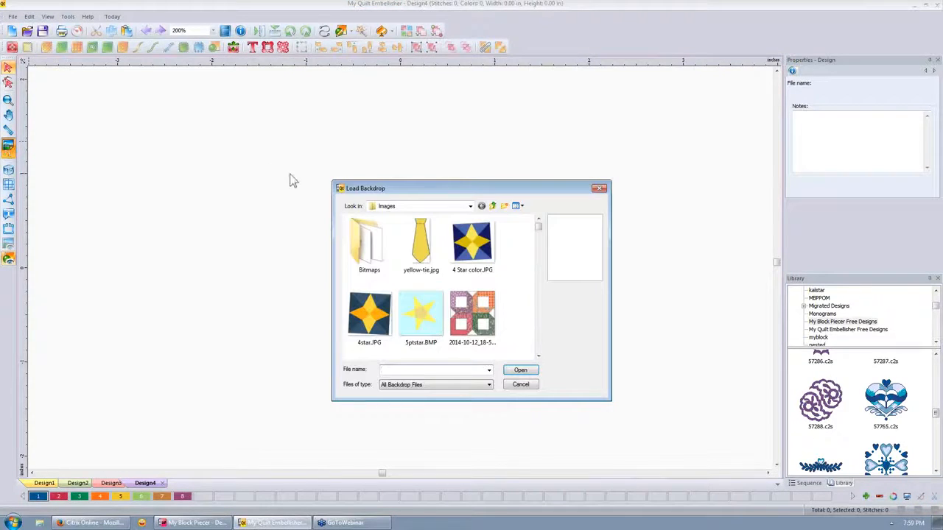
drag(540, 228, 539, 276)
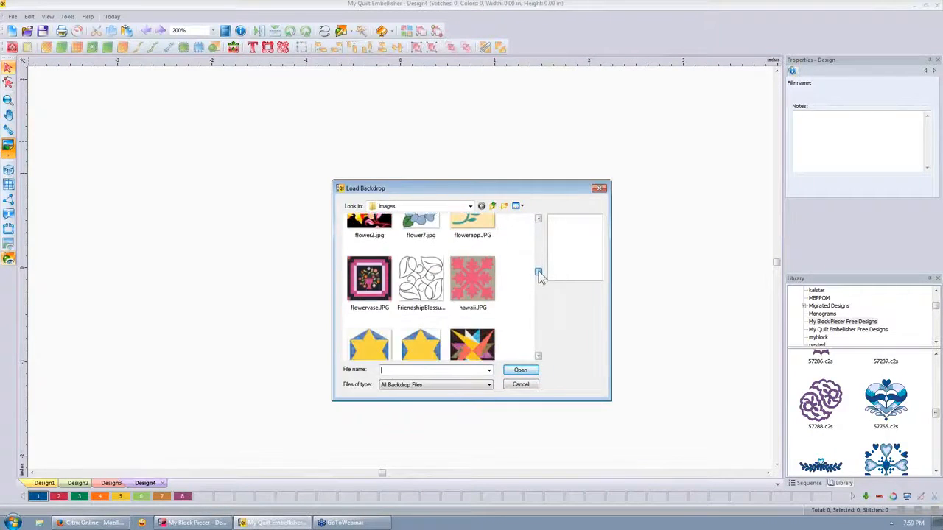
click(423, 282)
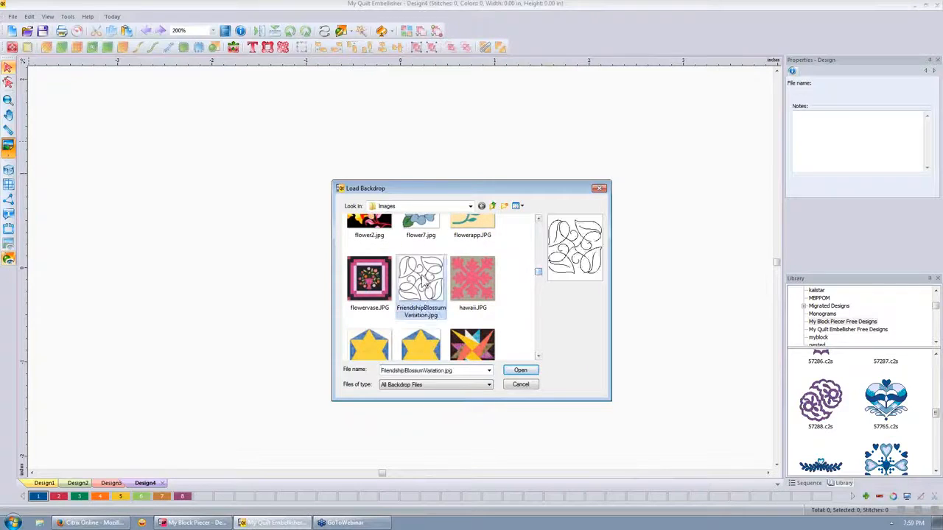
click(520, 371)
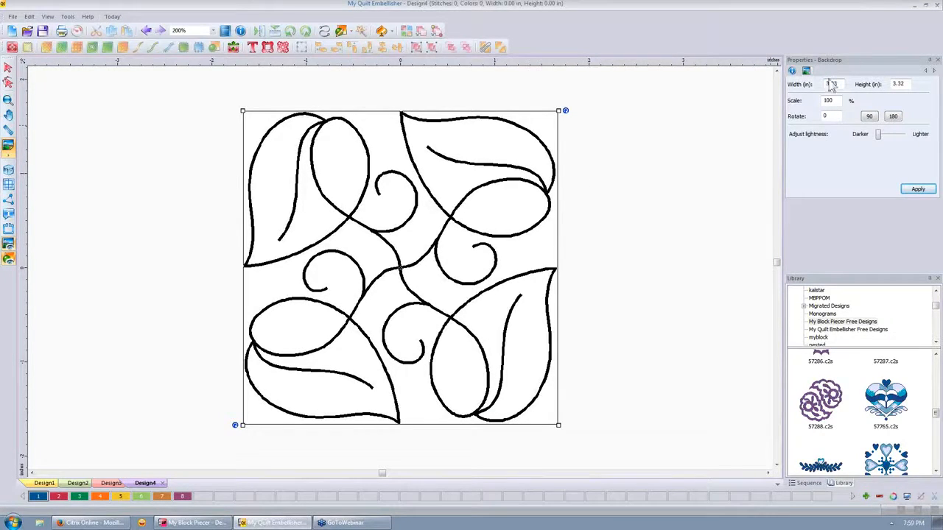
- Trace the backdrop's leaf line art automatically as a standard run, hide the backdrop and show the stitches in 3D
click(324, 32)
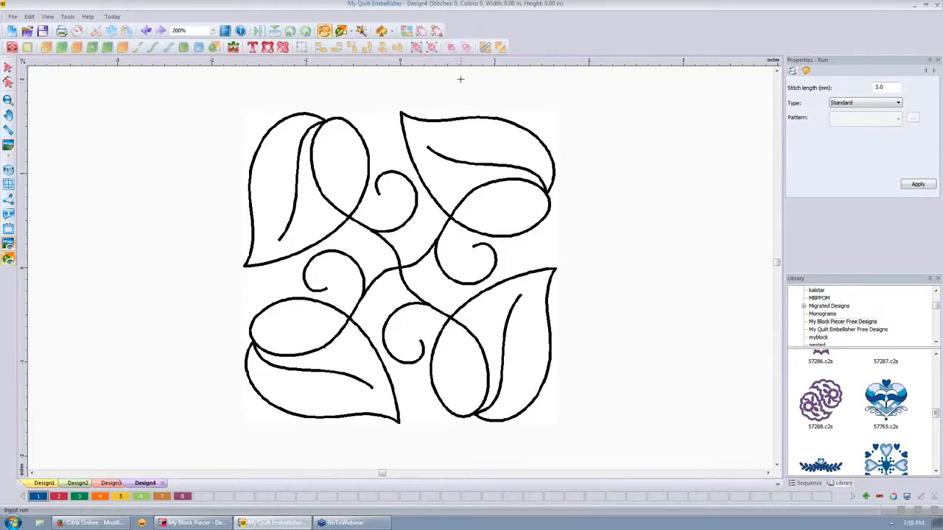
click(361, 31)
click(445, 121)
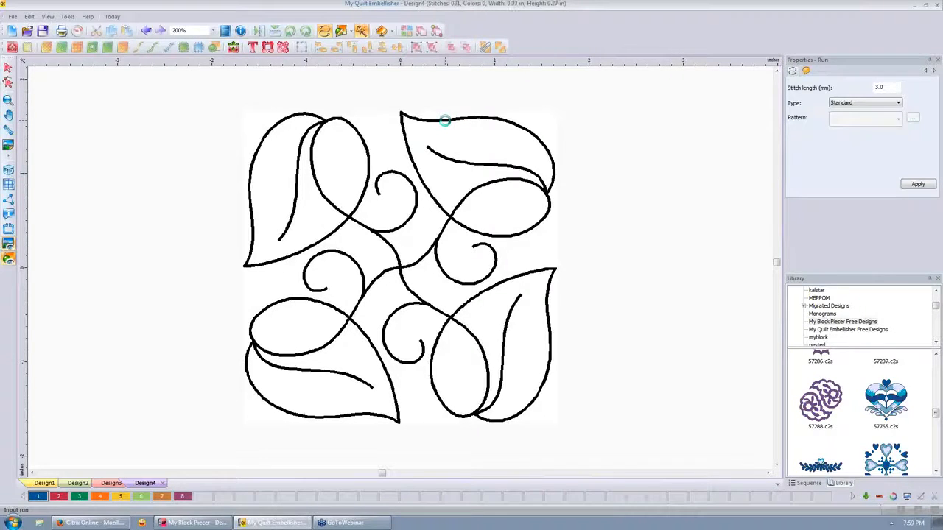
click(9, 258)
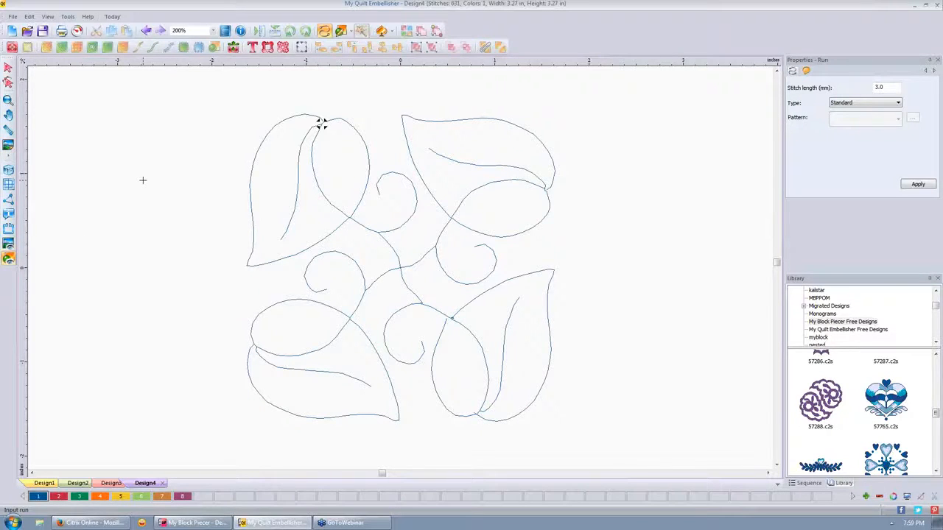
click(8, 170)
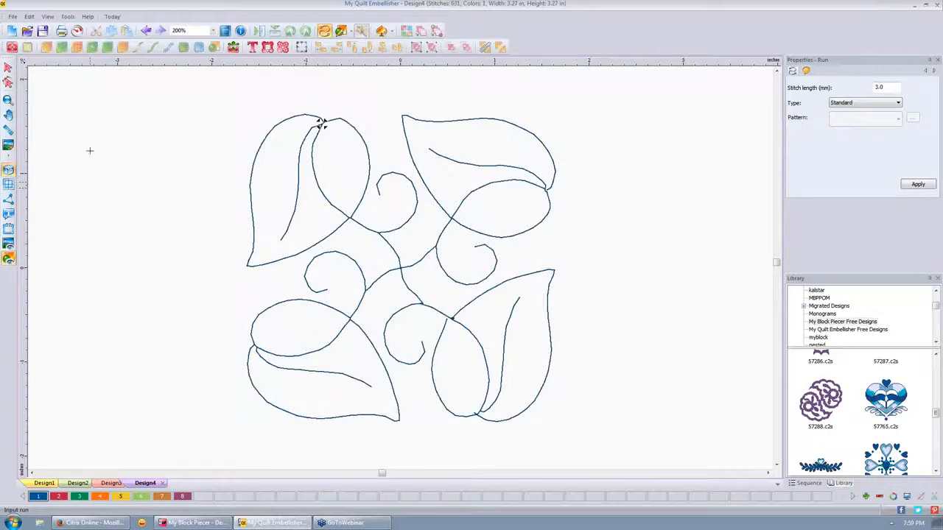
- Select the traced leaf run and open its stitch type options
click(8, 67)
click(458, 181)
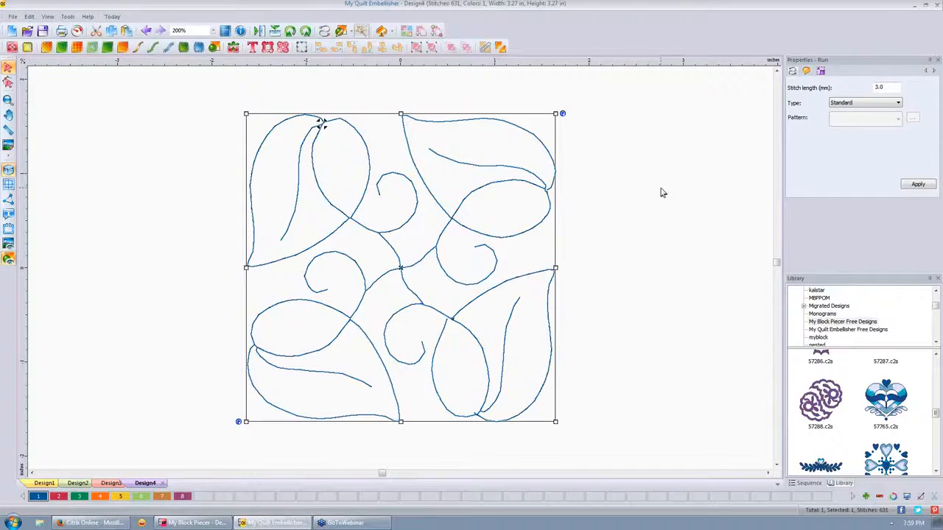
click(898, 102)
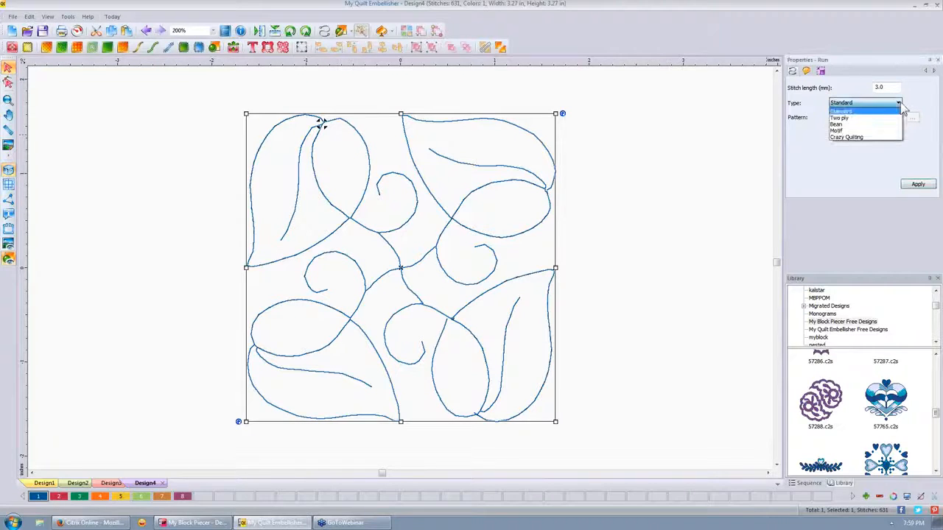